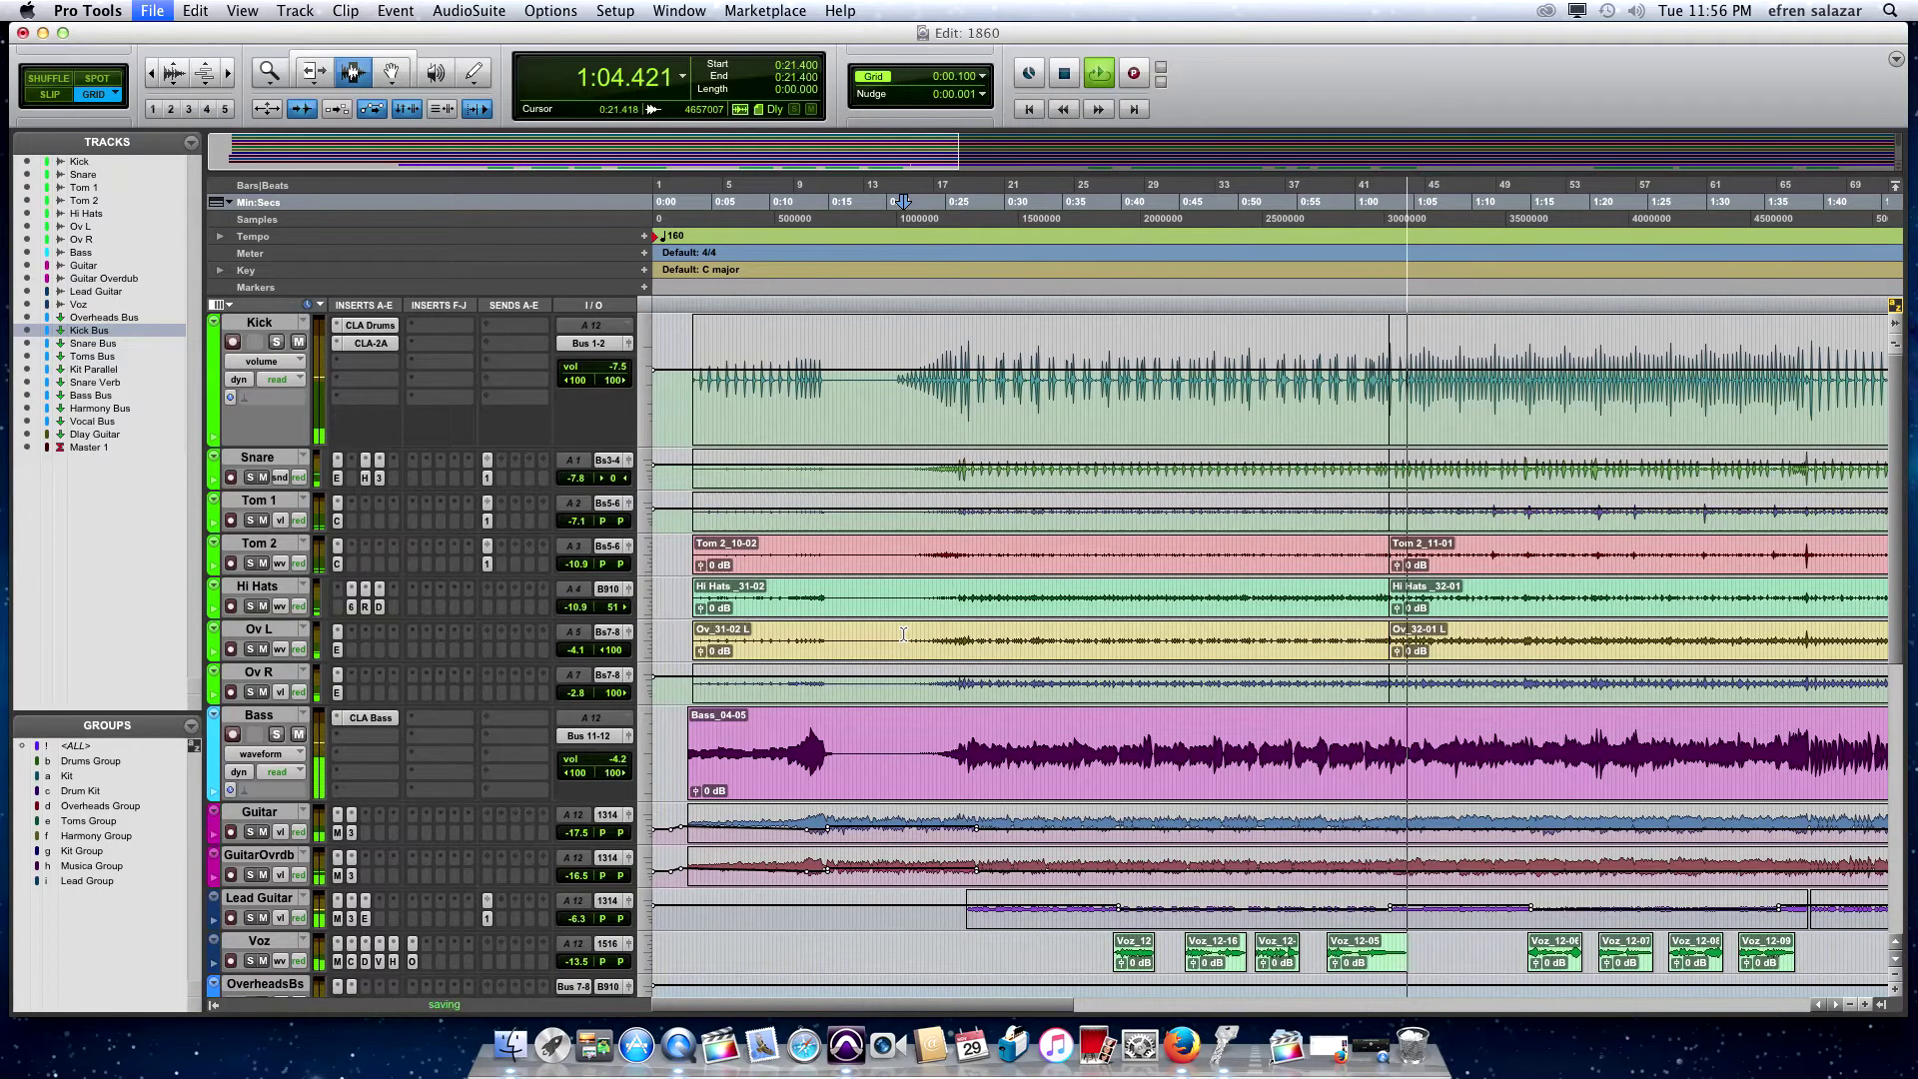
Stop playback and look over the session's tracks from the kick down to the master
key(space)
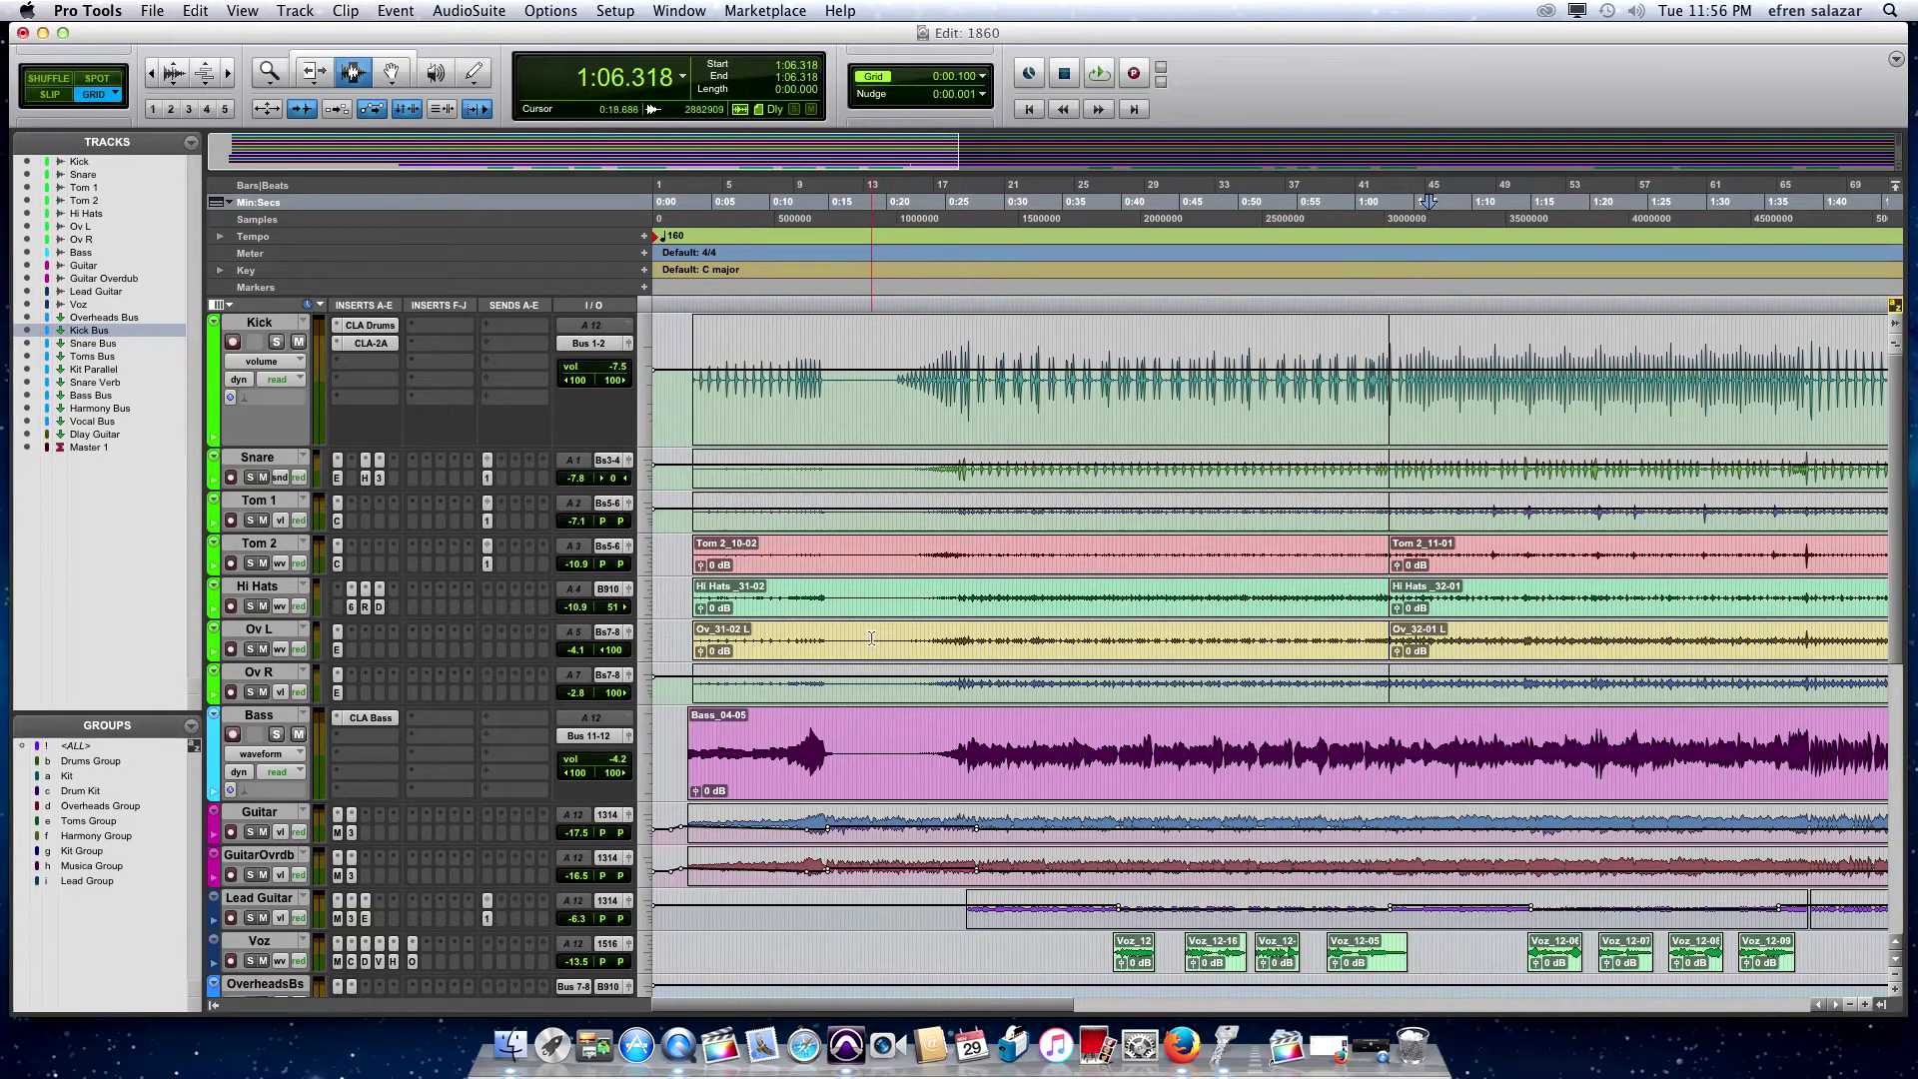
scroll(846, 608, down, 10)
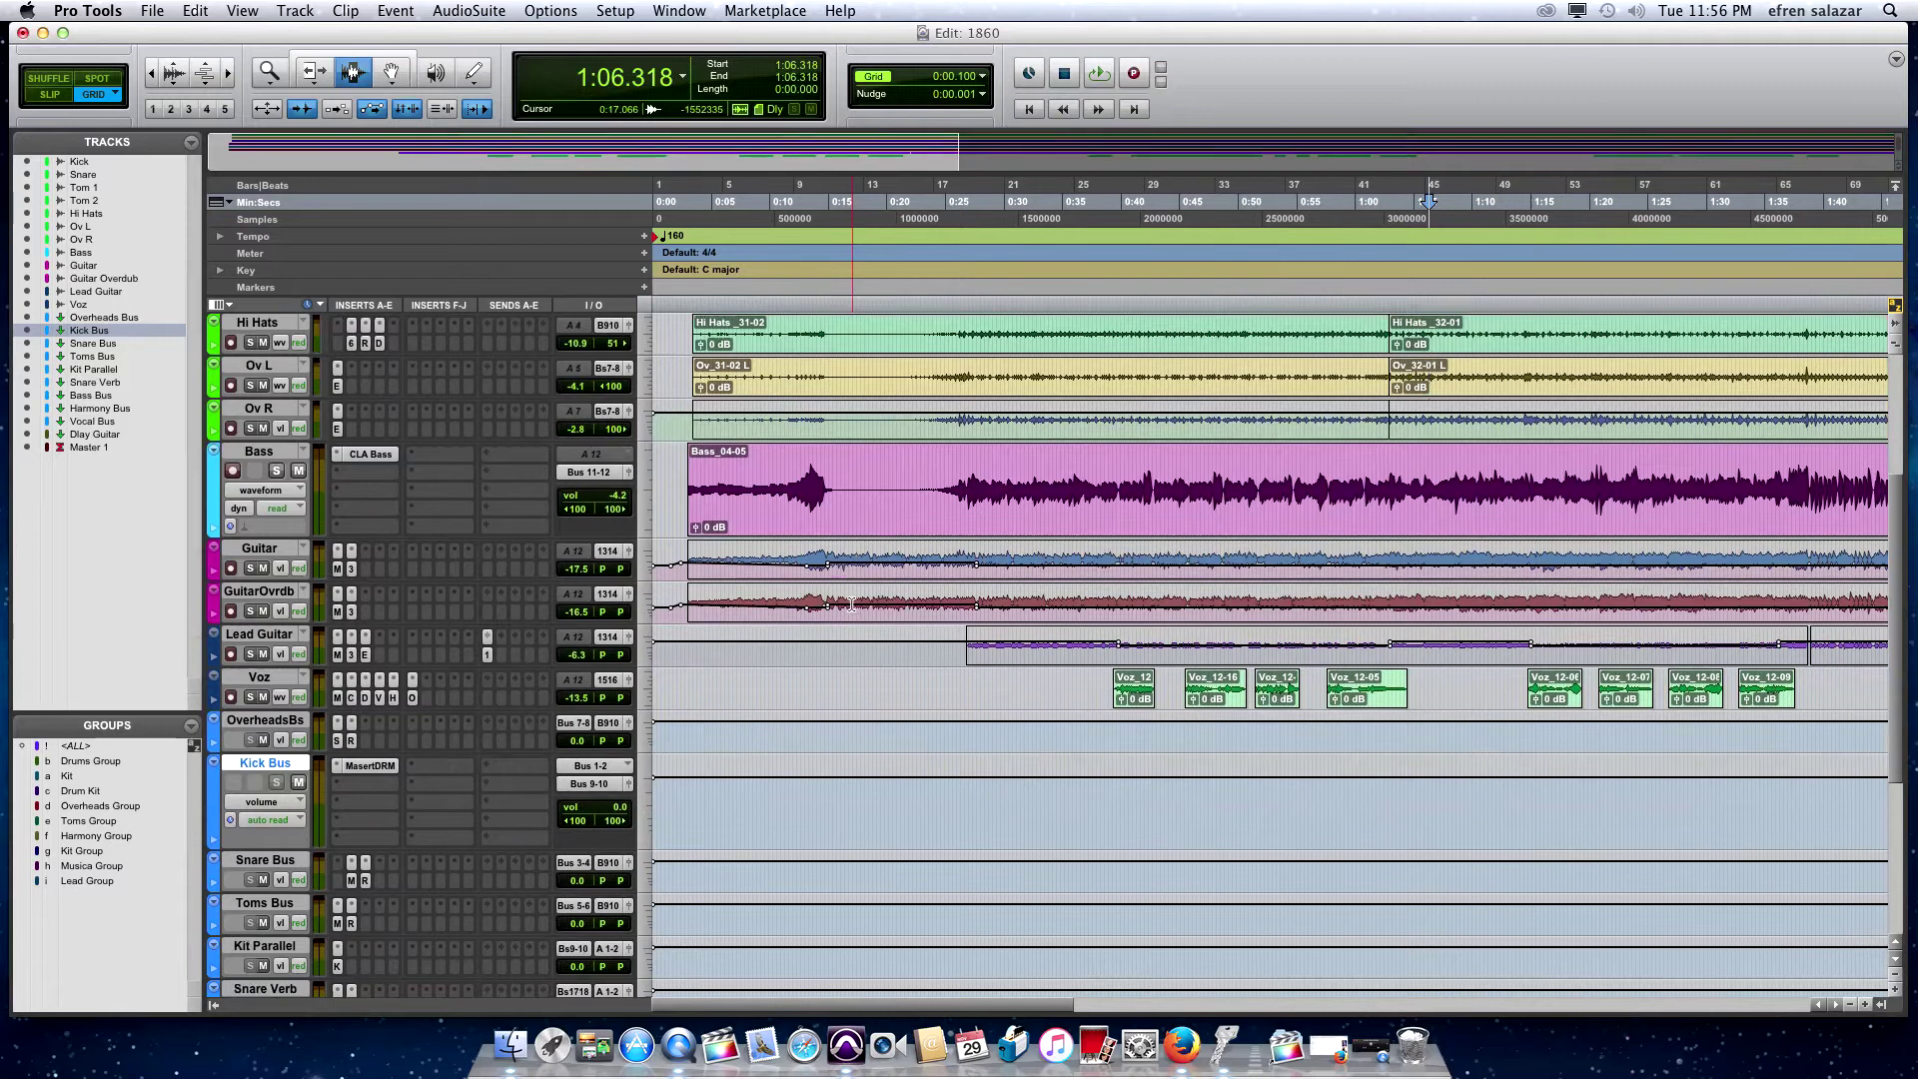
scroll(849, 604, down, 1)
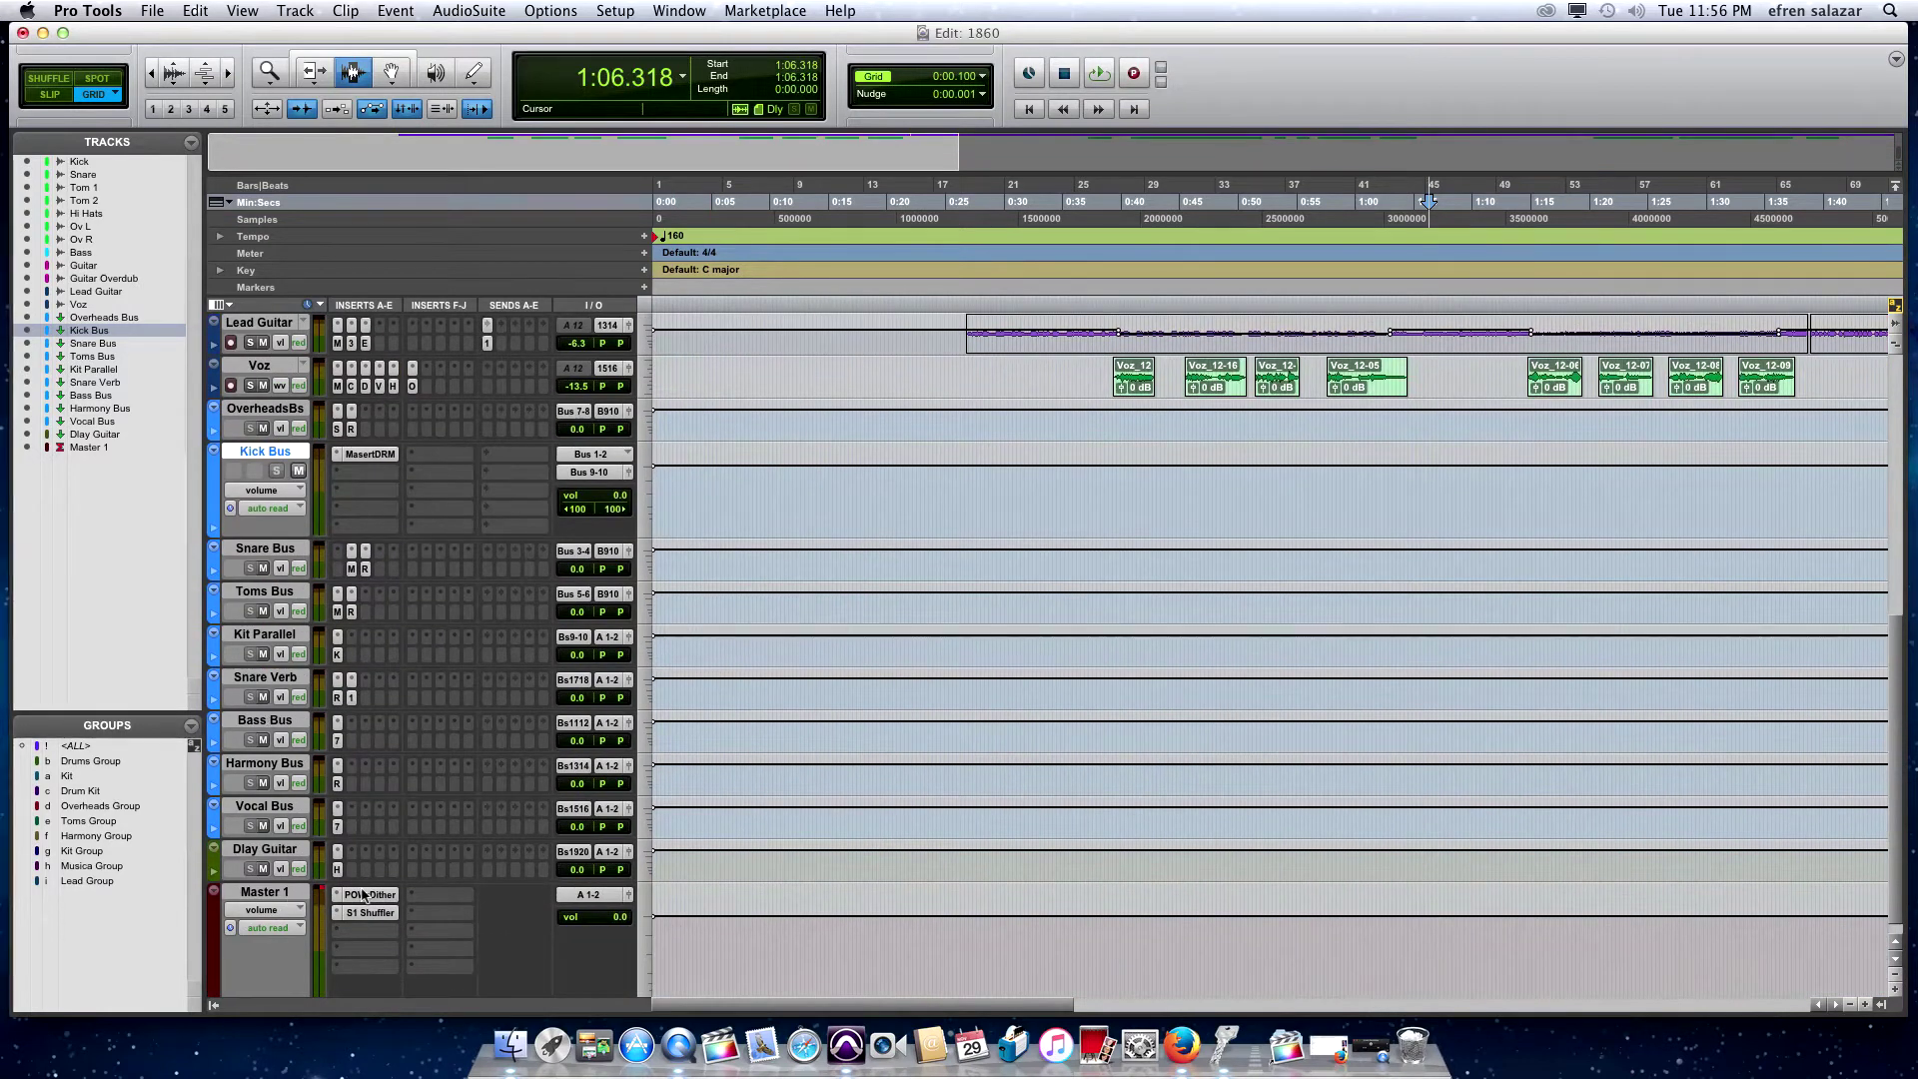
scroll(371, 860, down, 1)
scroll(395, 819, up, 15)
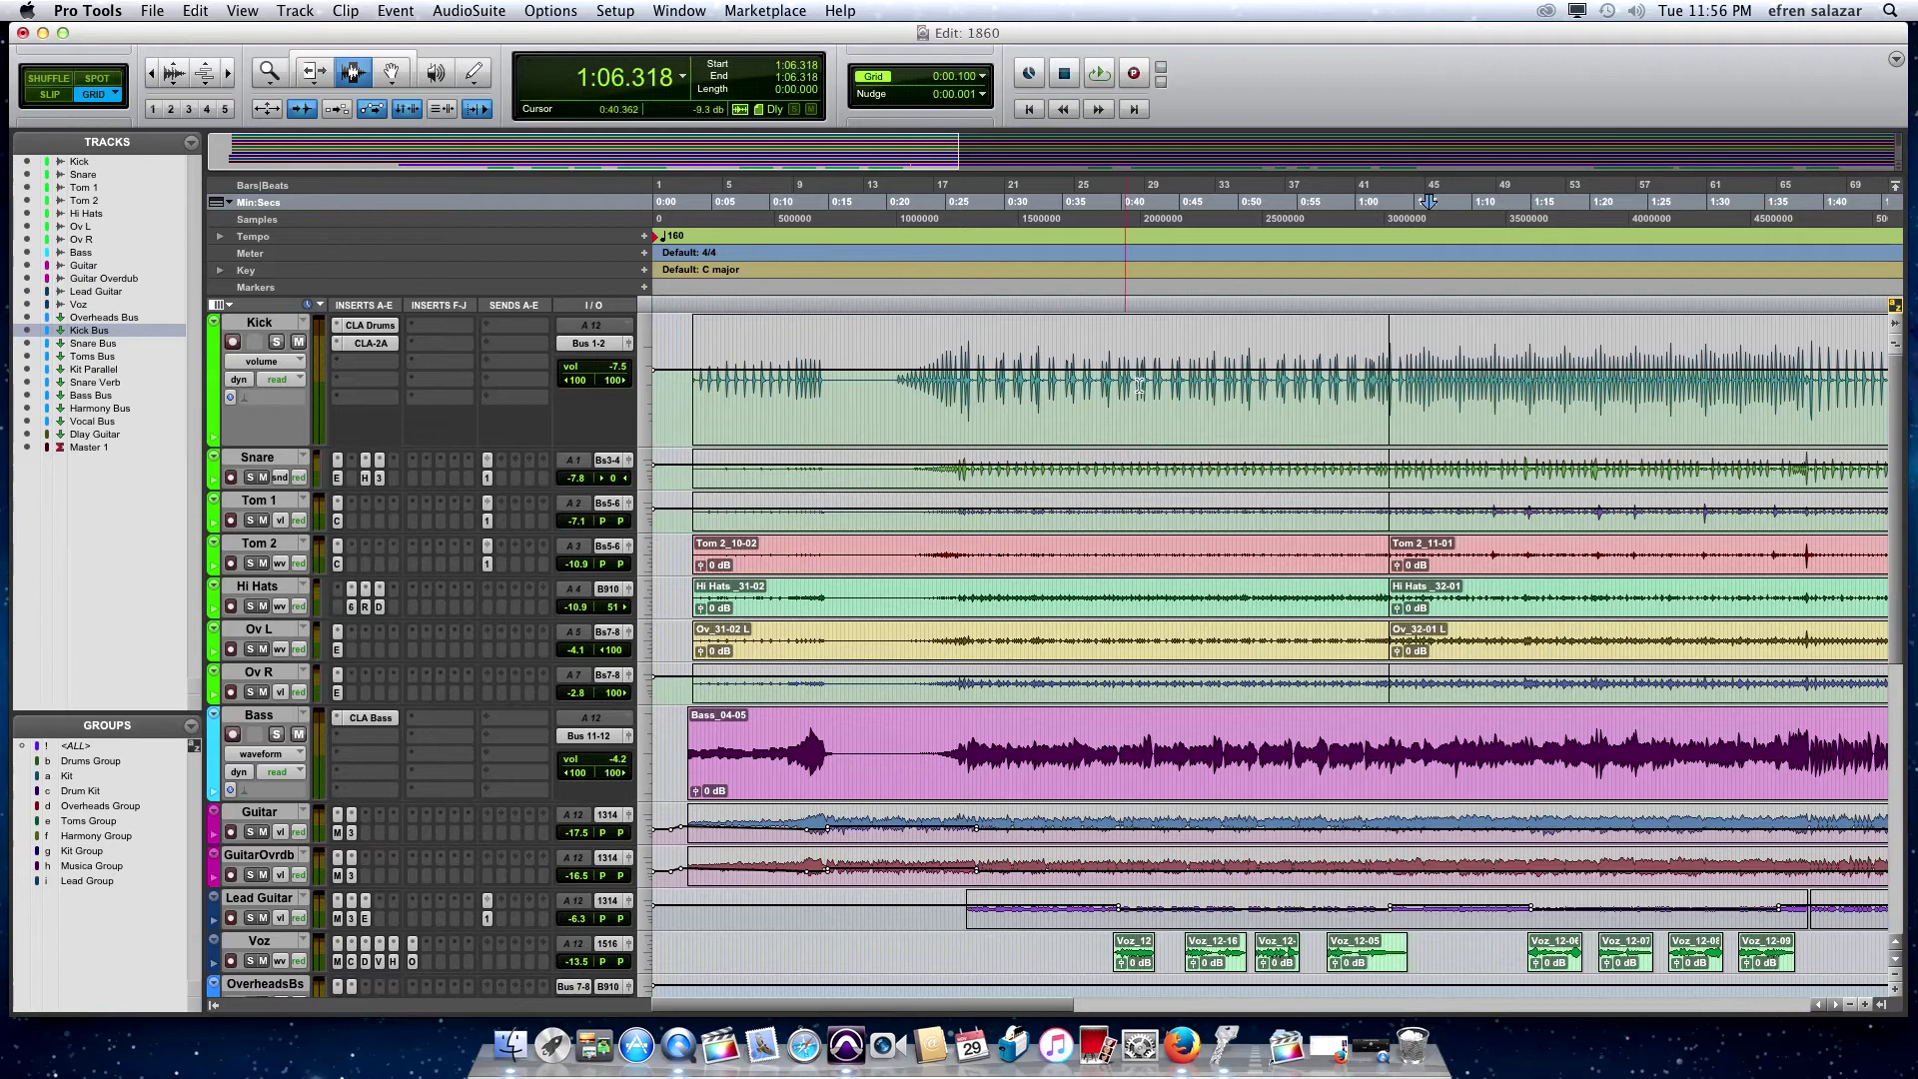
Open the CLA Drums plug-in on the Kick track and place its window clear of the track inserts
click(979, 372)
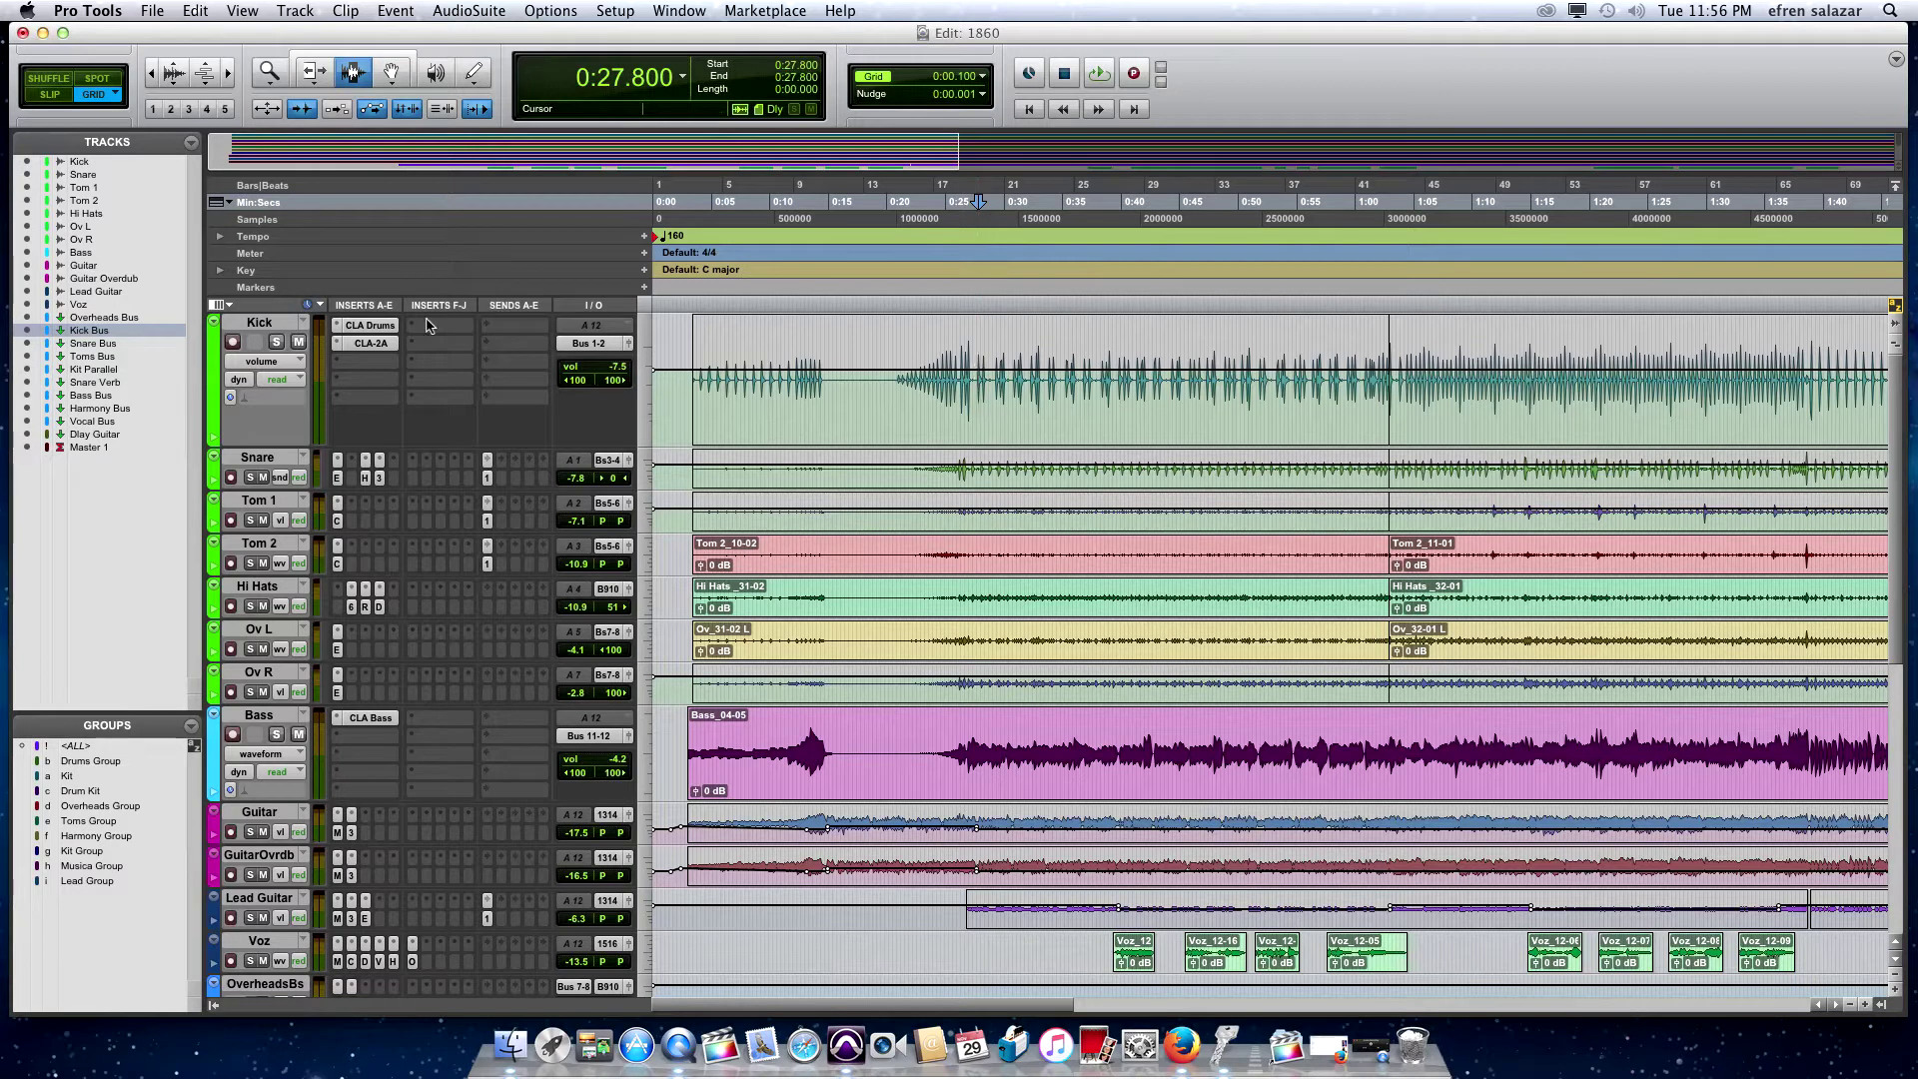
click(359, 327)
drag(1152, 391, 1031, 240)
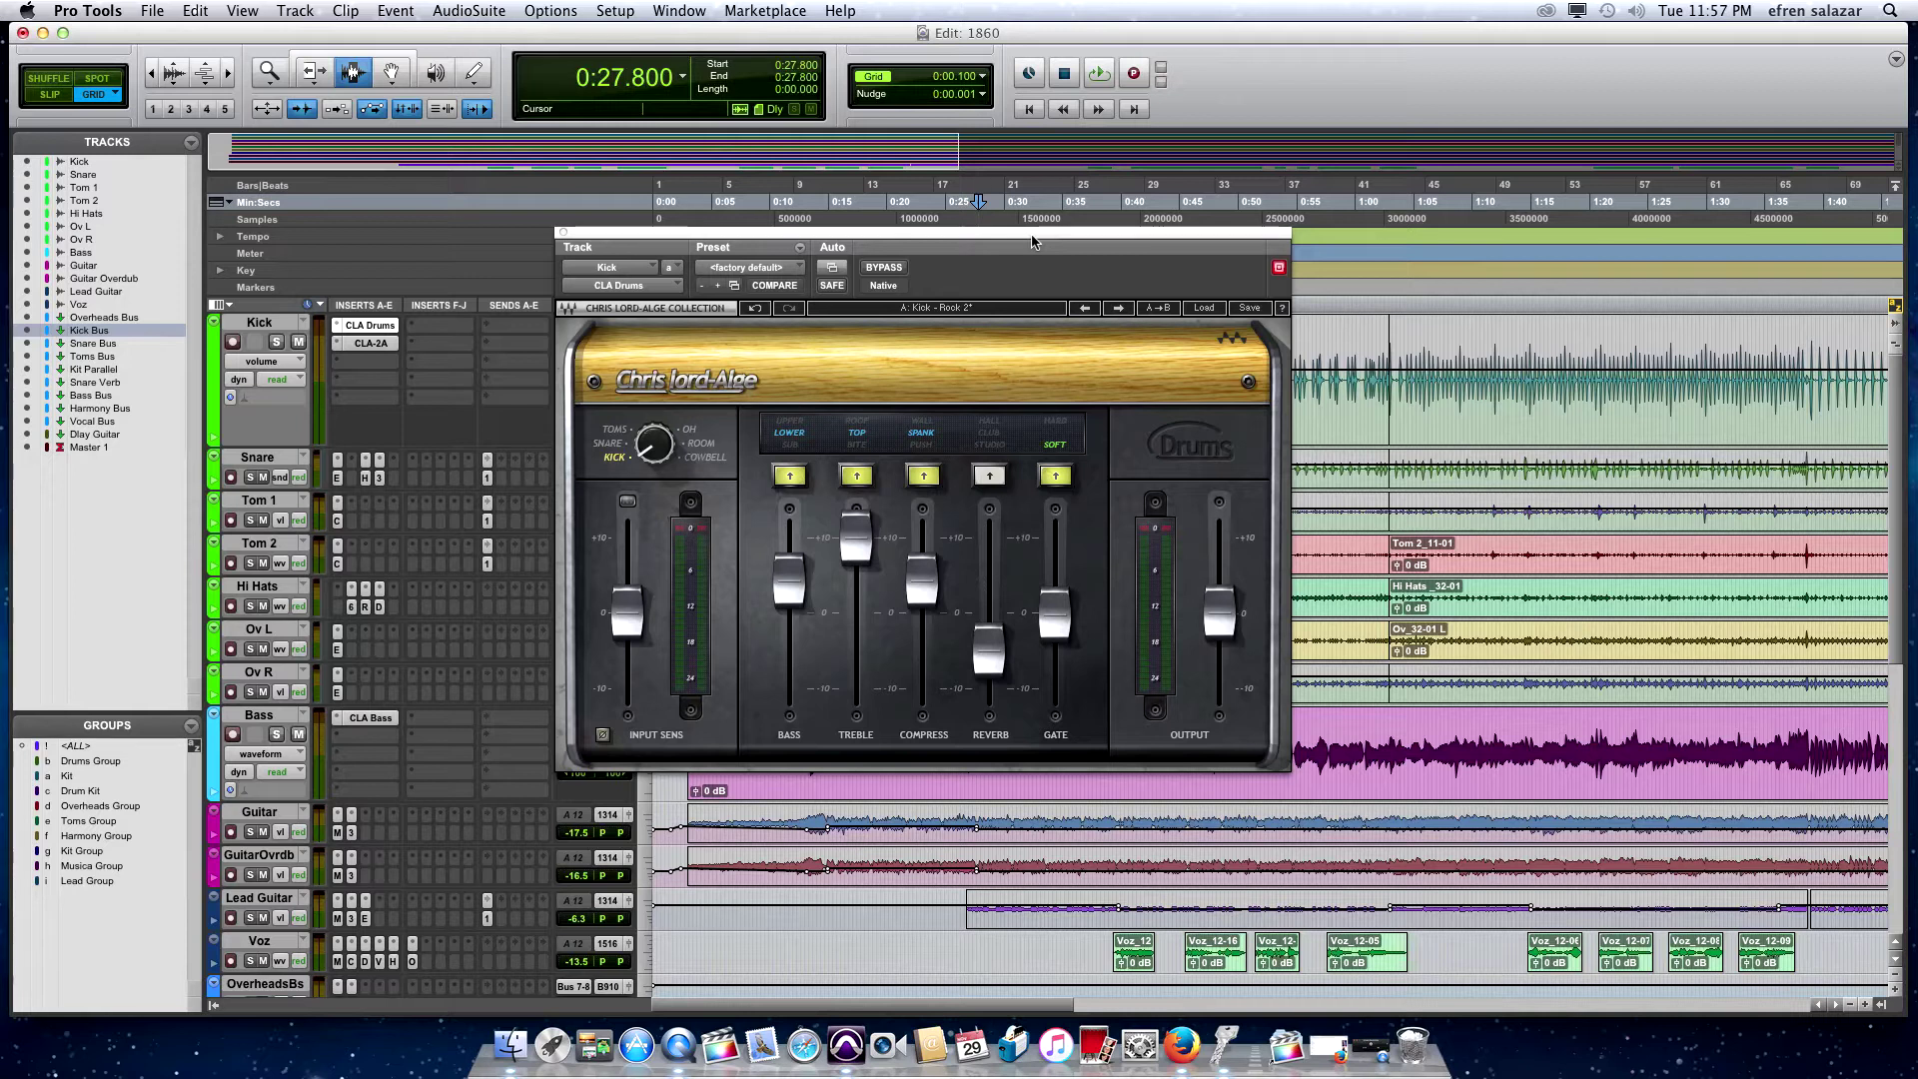
drag(1032, 241, 1142, 366)
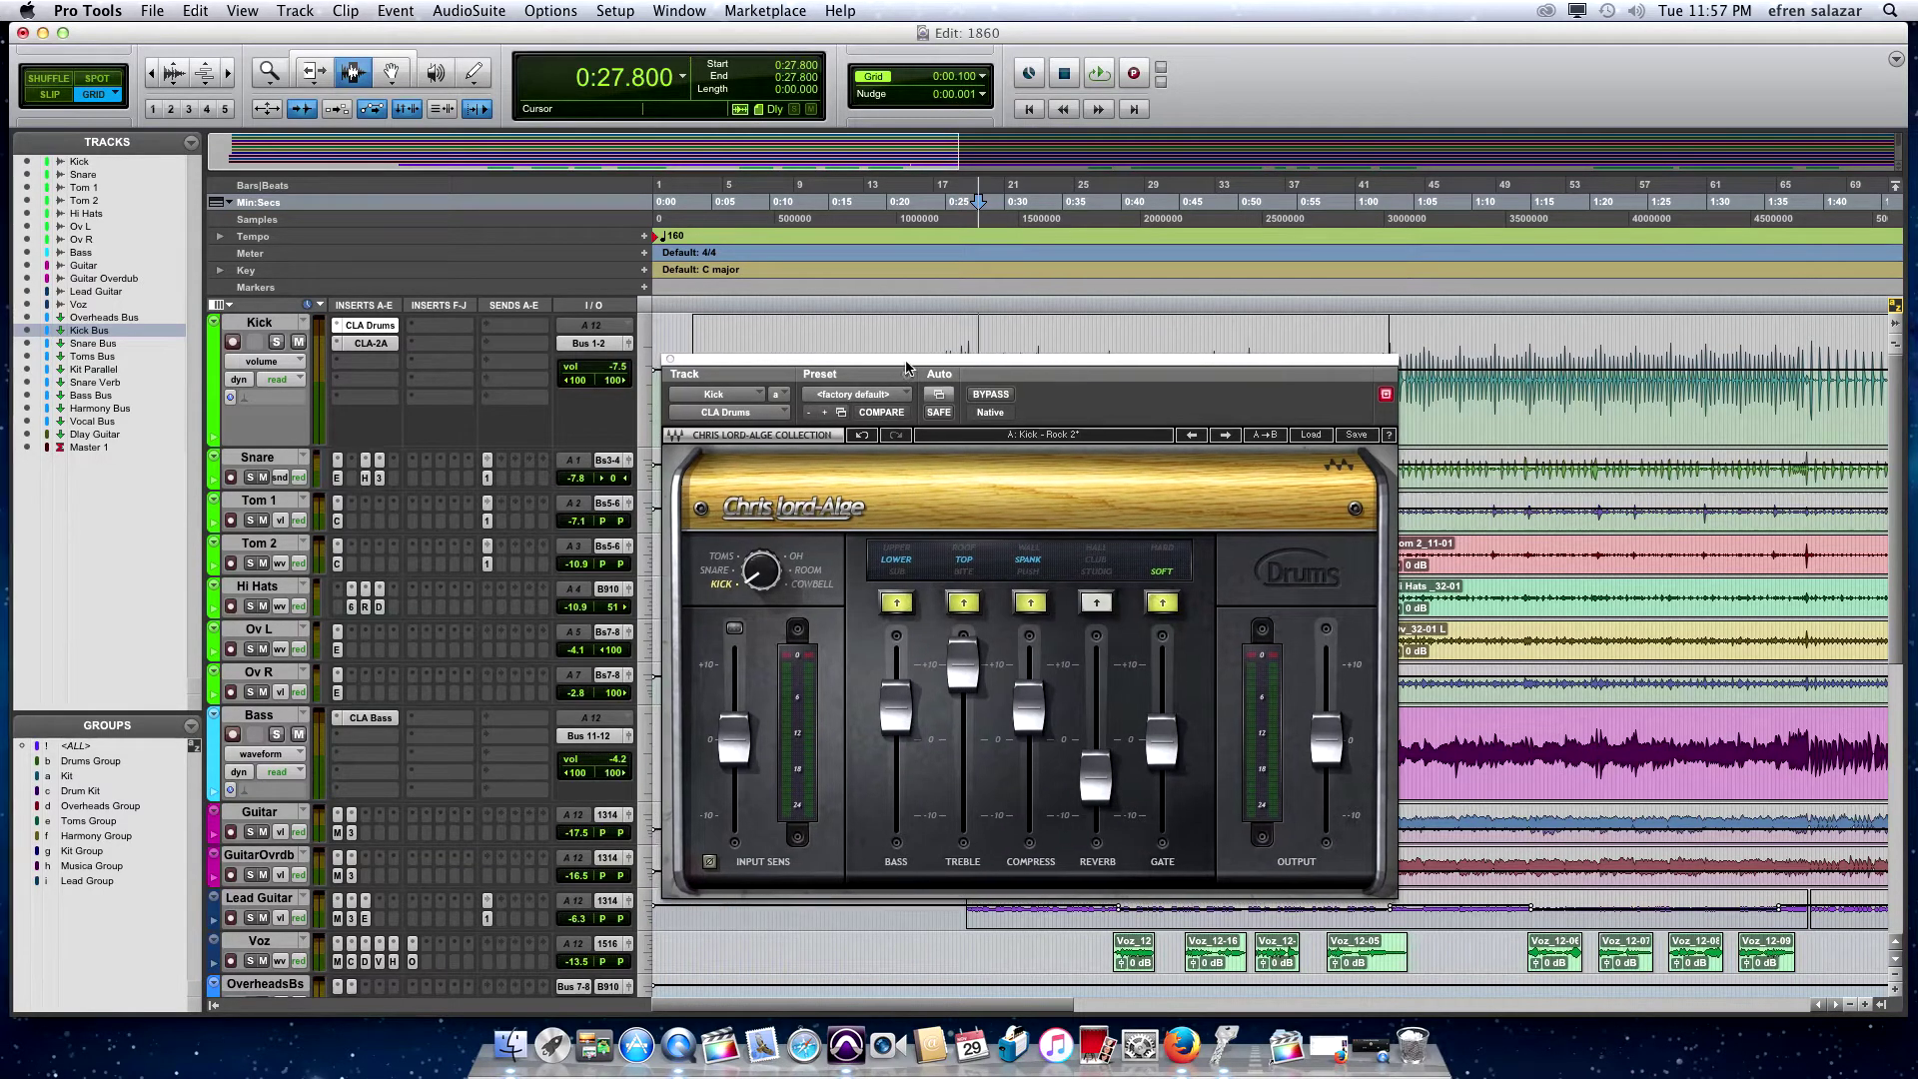
drag(837, 370, 873, 366)
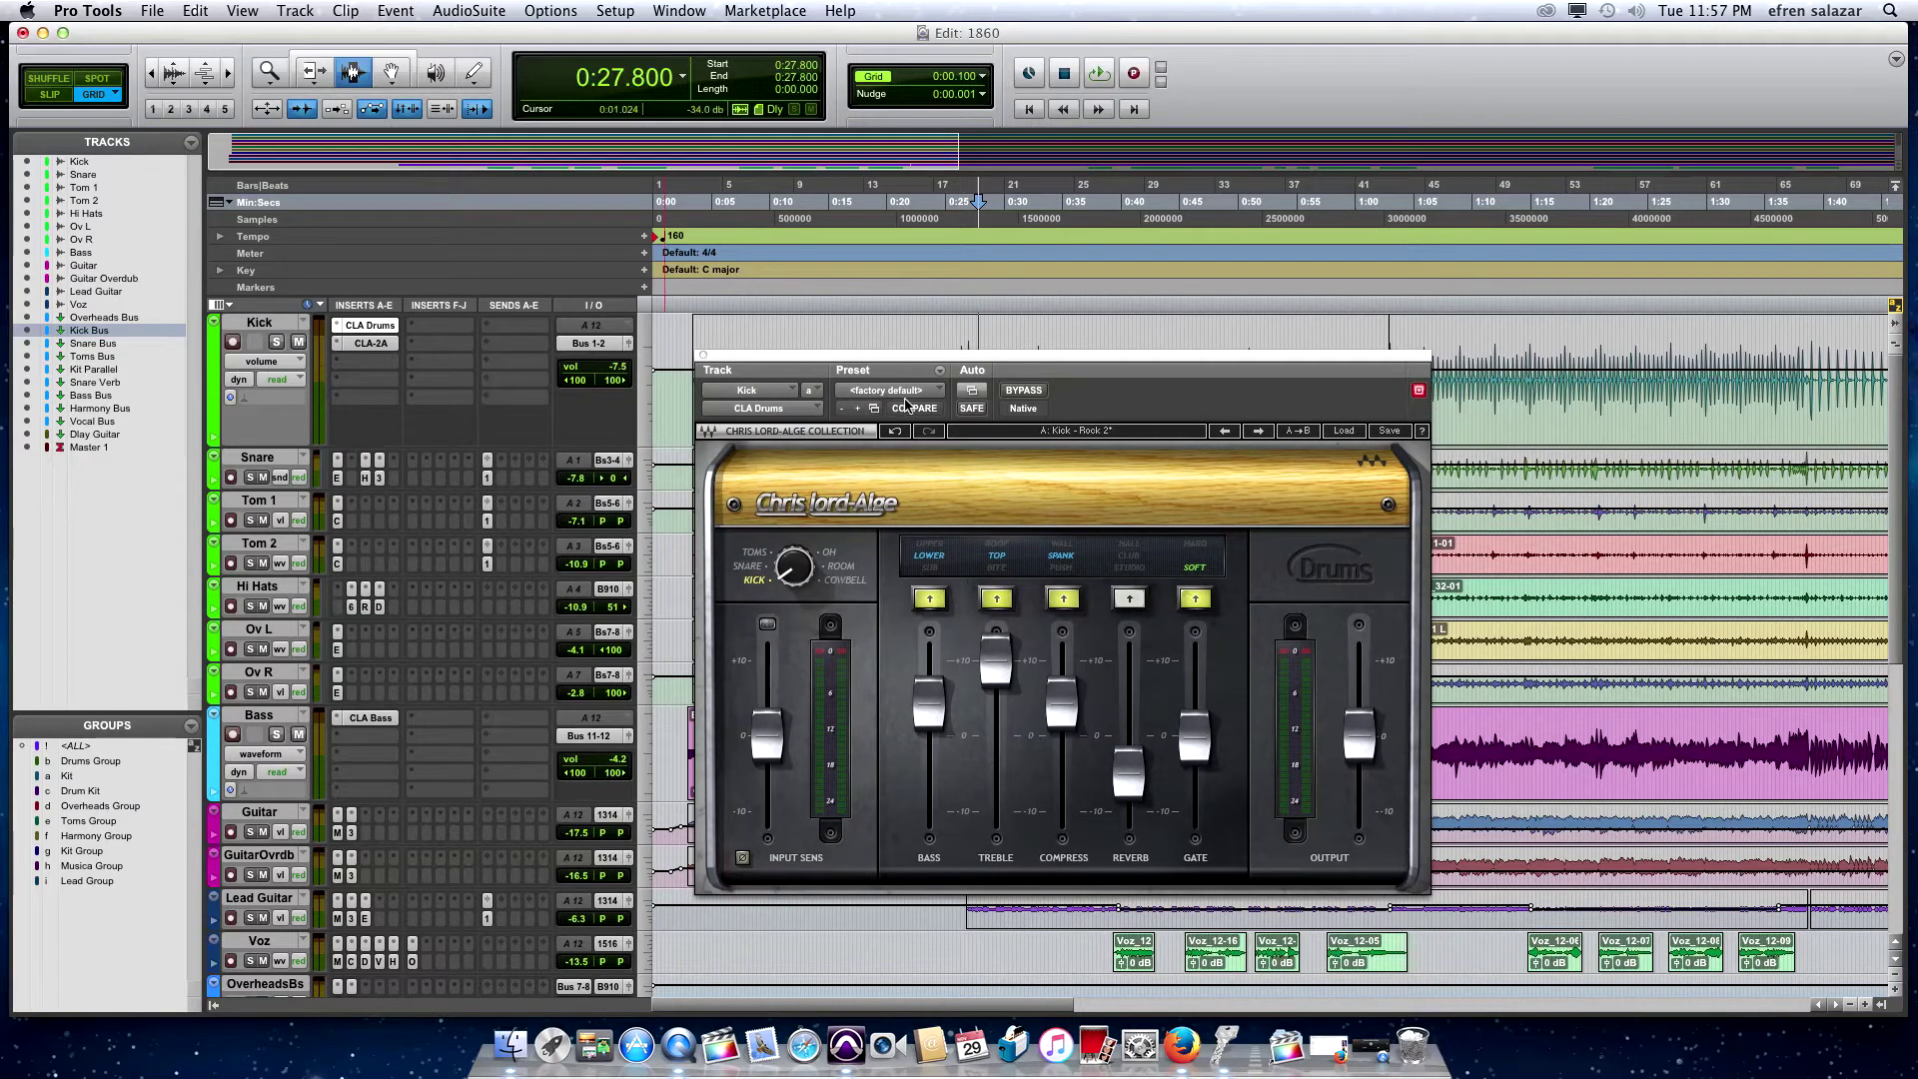
drag(1073, 360, 1113, 359)
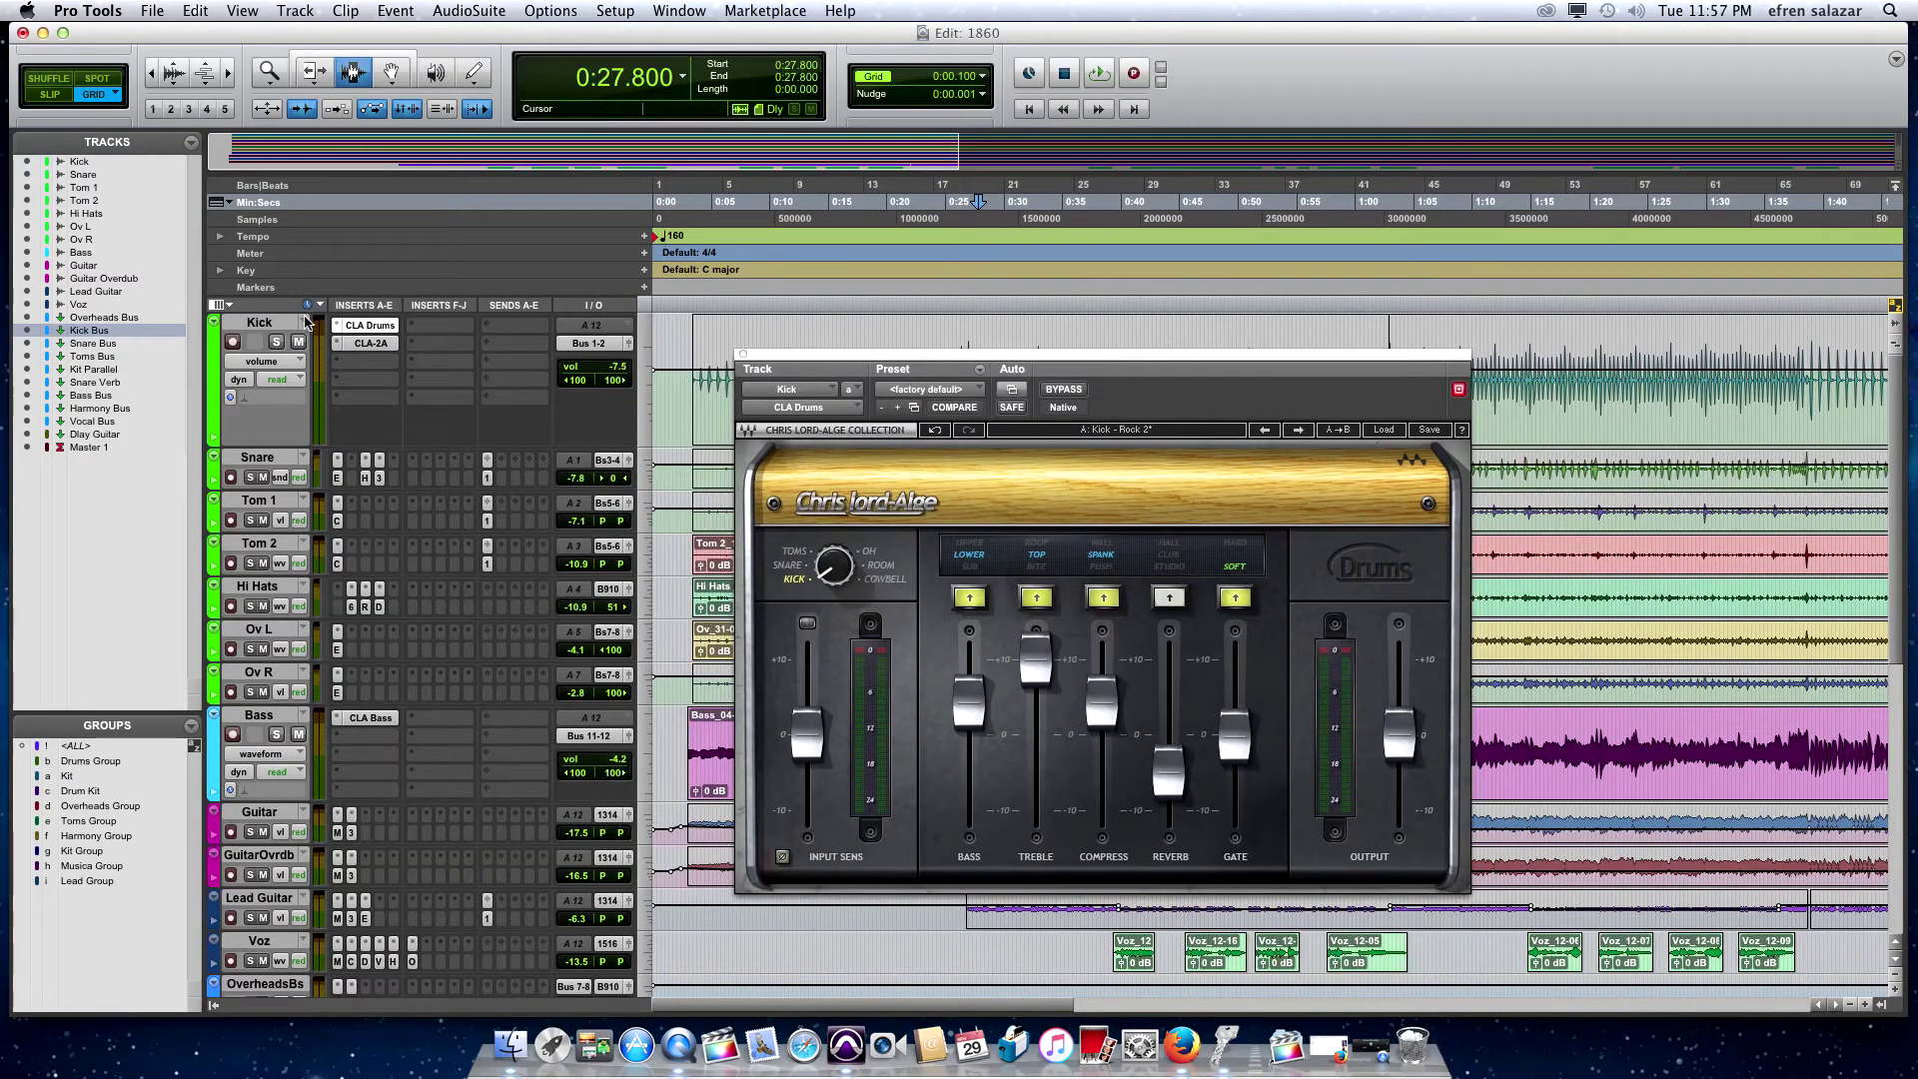
Bypass CLA Drums and CLA-2A on the Kick track and Maserati DRM on the Kick Bus
super+click(376, 326)
super+click(377, 343)
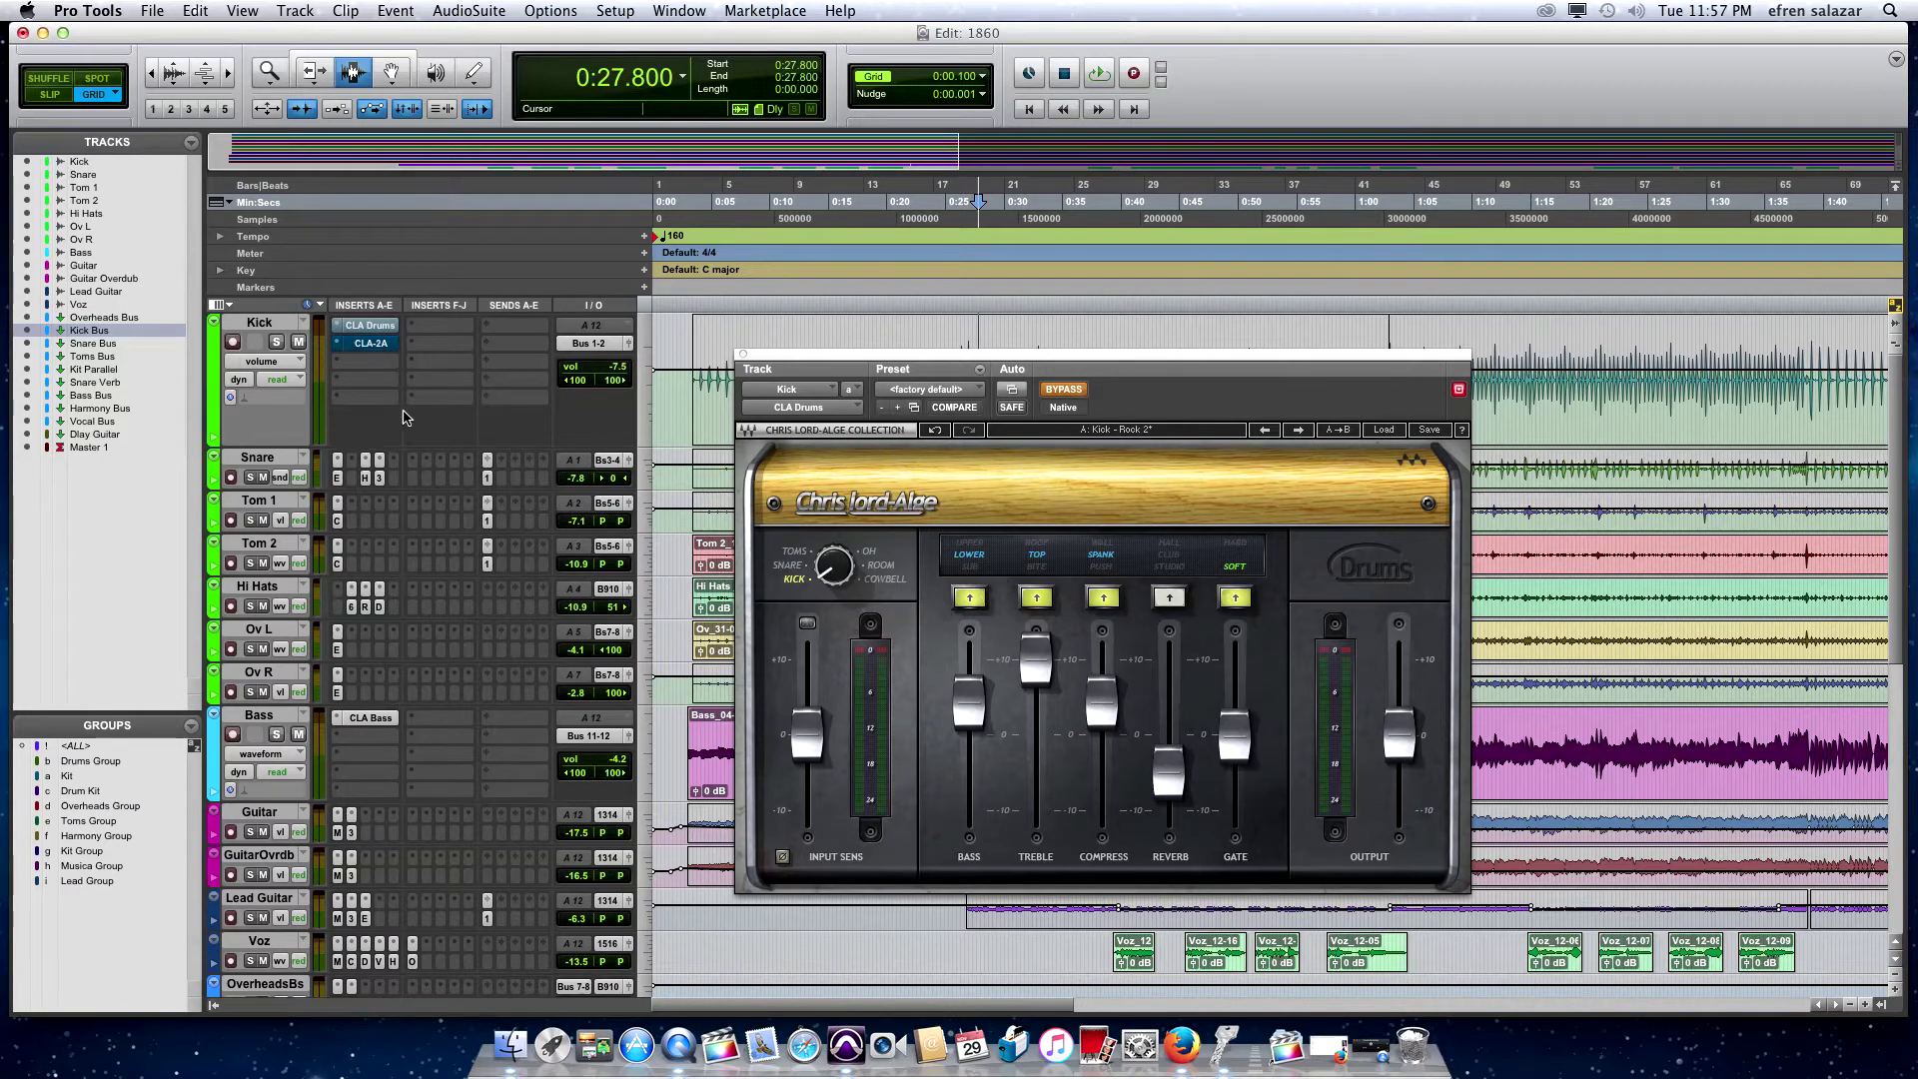
scroll(436, 543, down, 5)
super+click(388, 725)
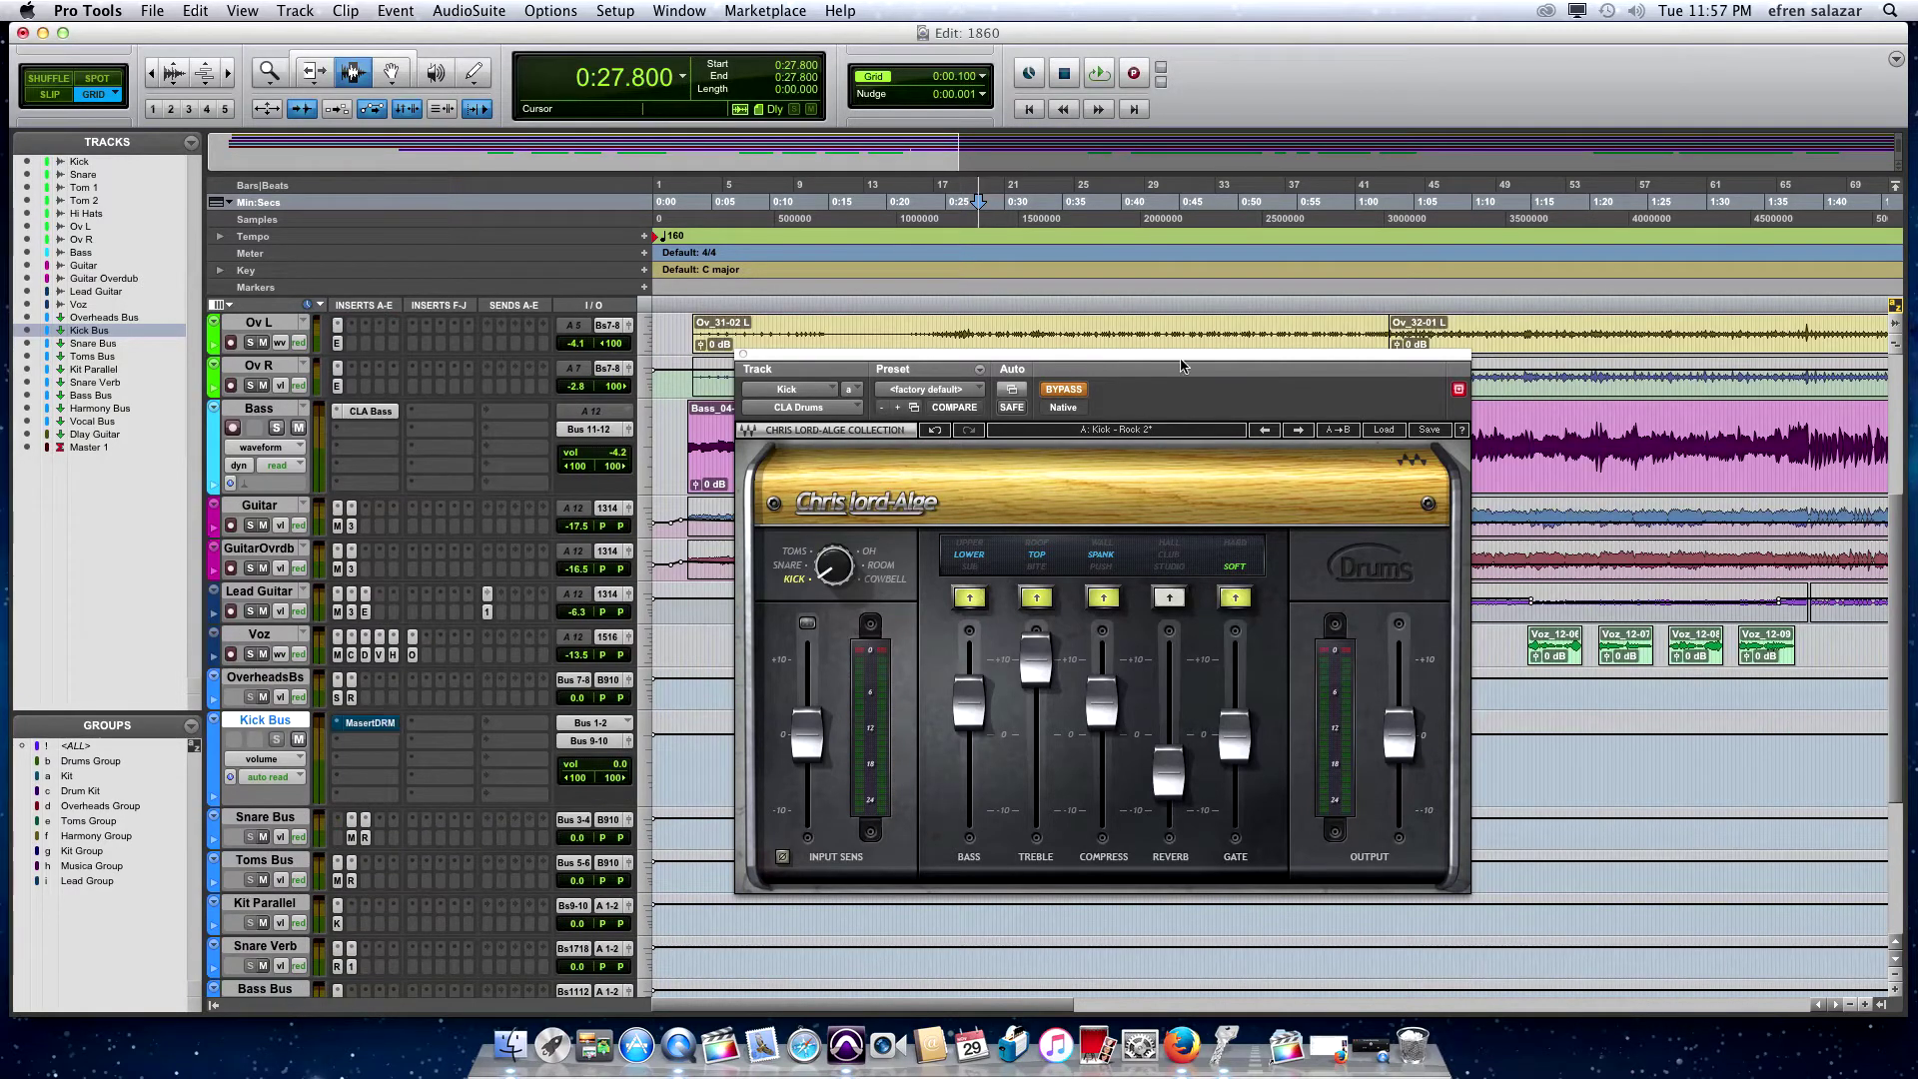
Move the plug-in window below the kick waveform and briefly play the full mix from 0:33.900
click(1068, 339)
scroll(1588, 476, up, 5)
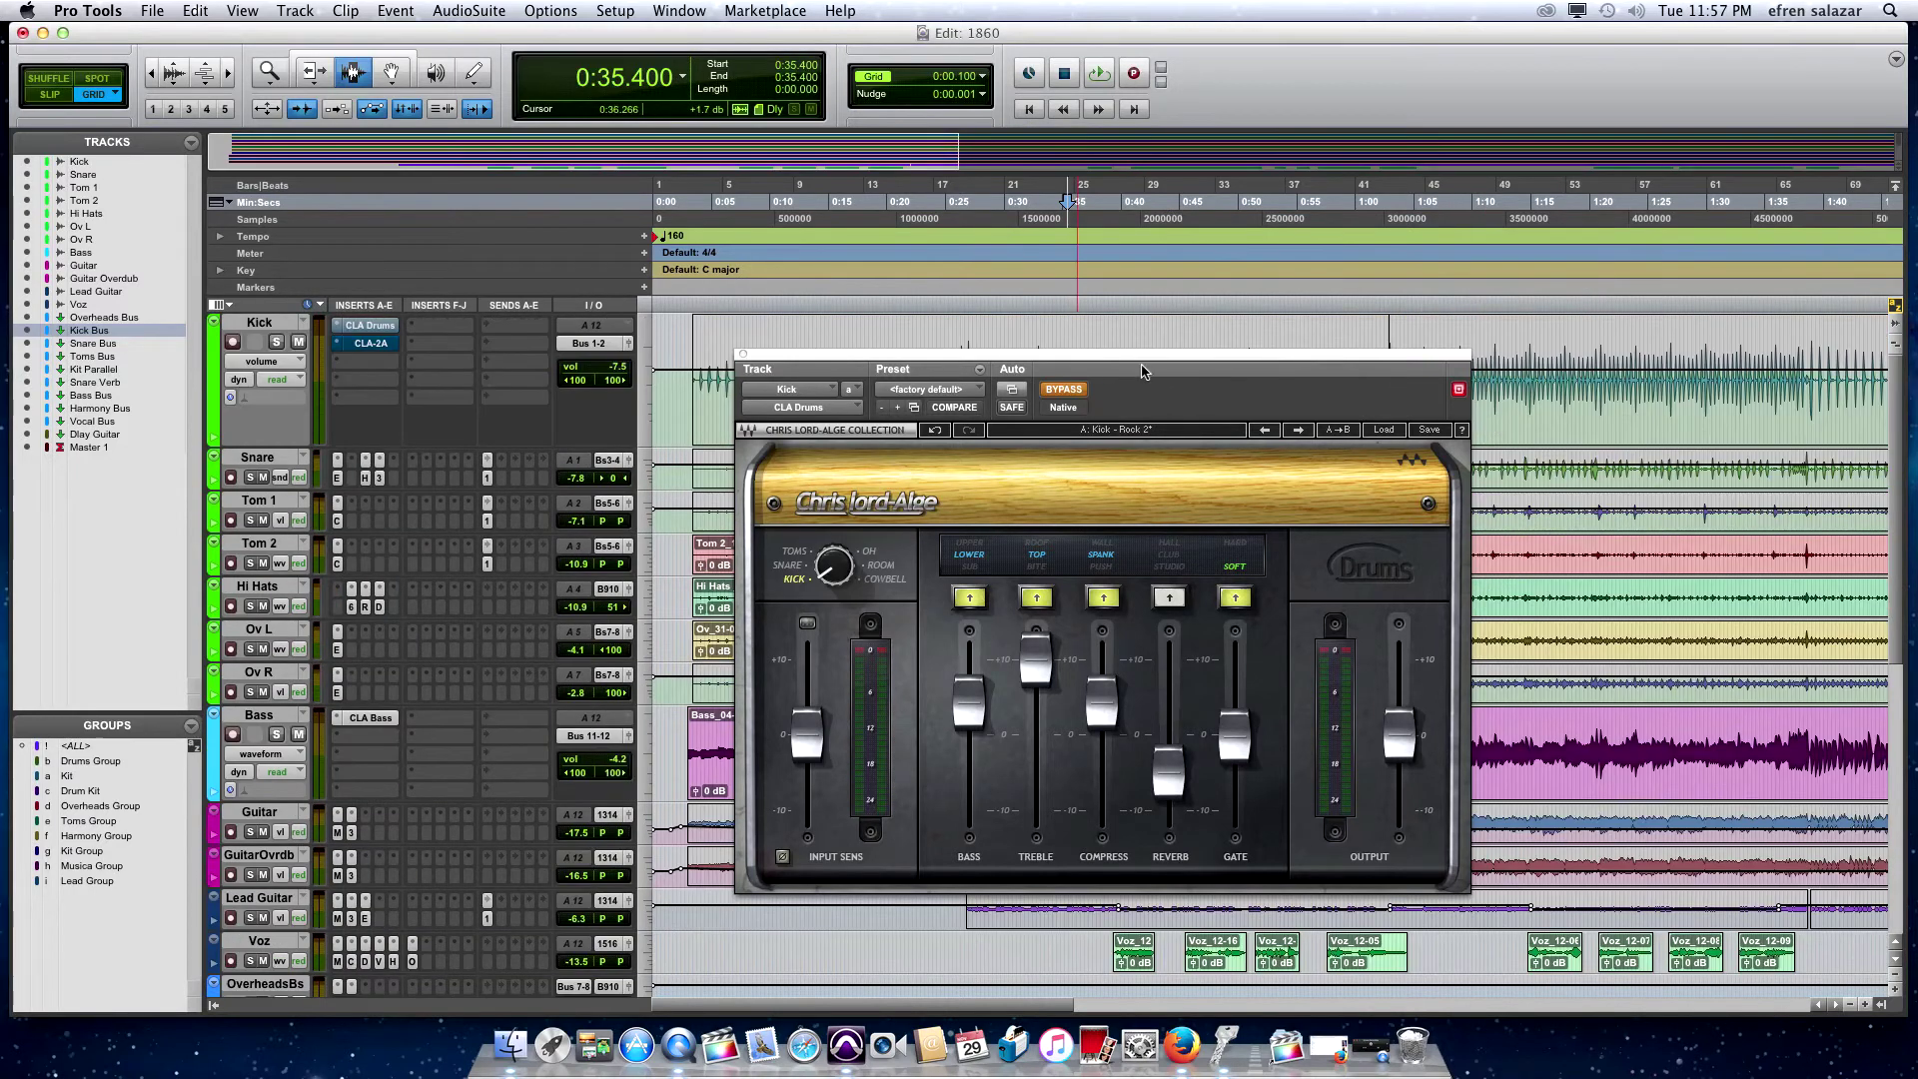
drag(1136, 365, 1103, 482)
click(1050, 392)
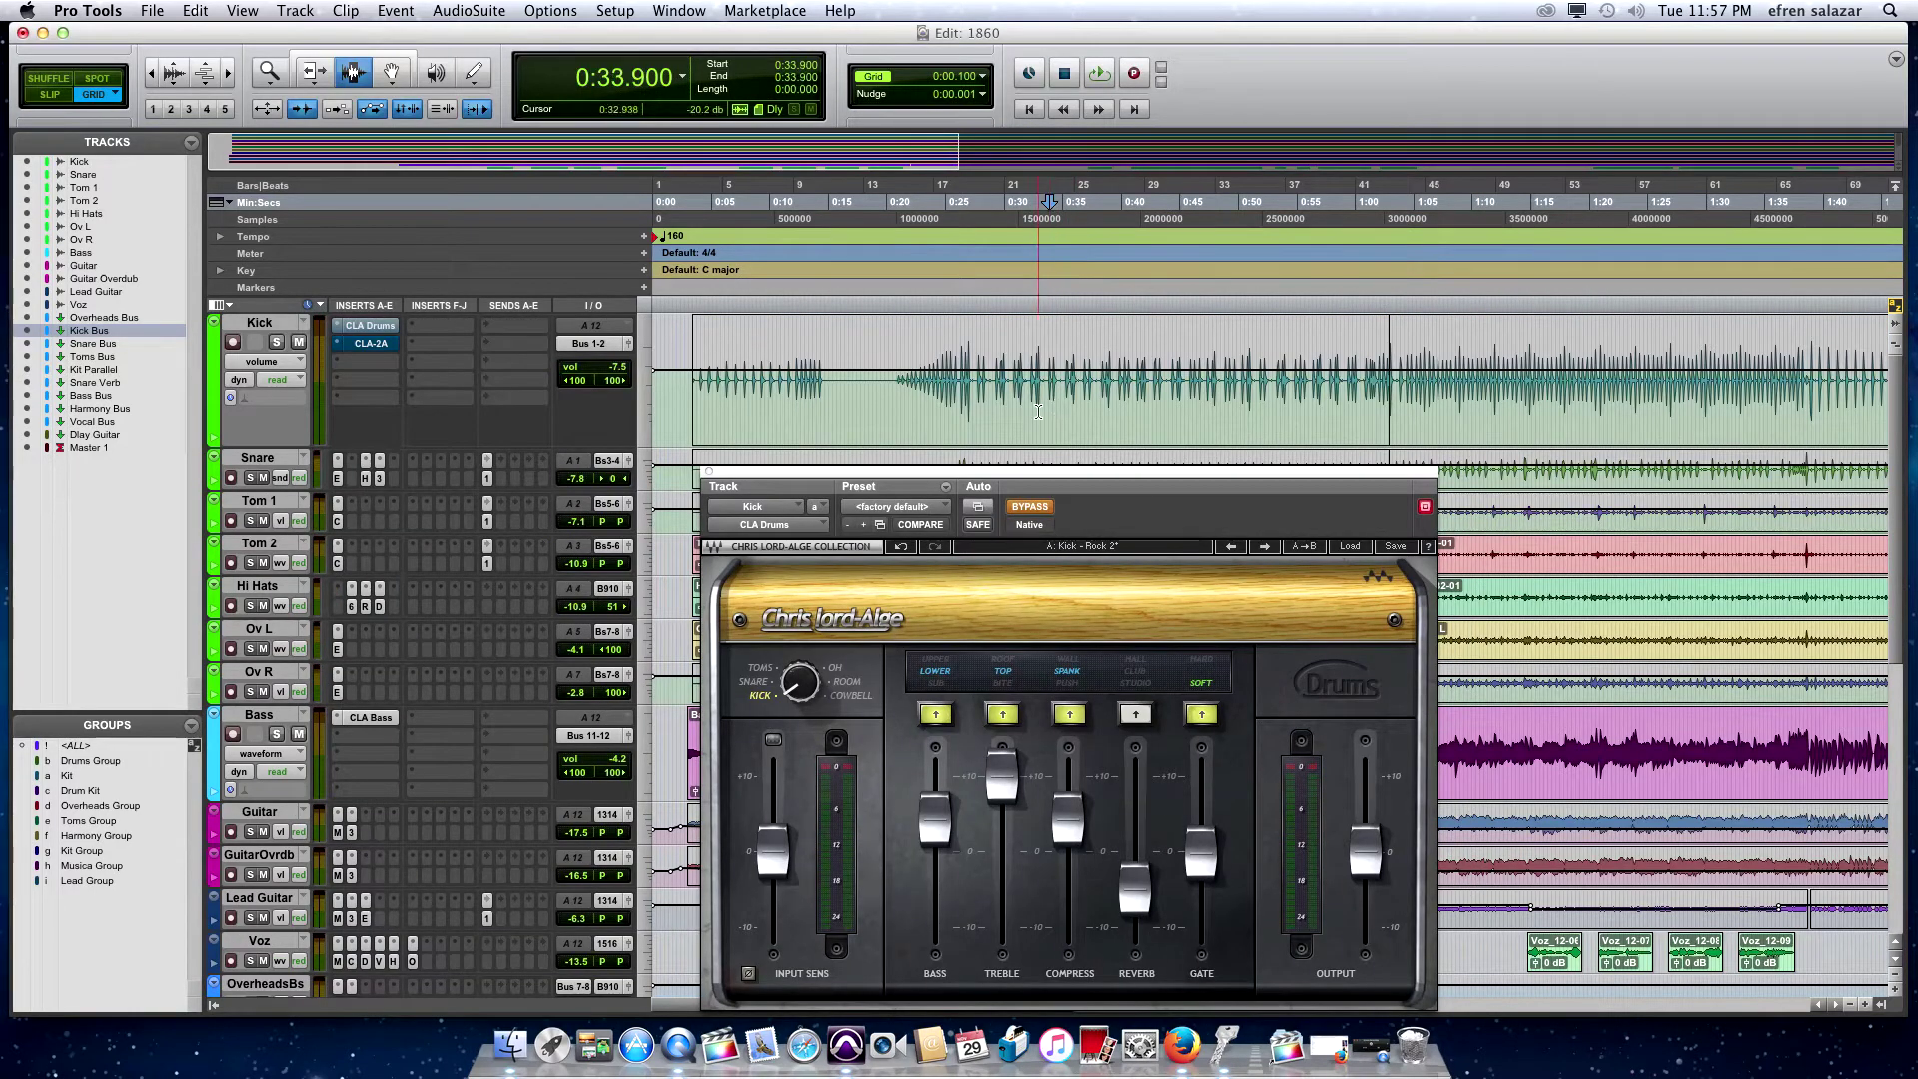
key(space)
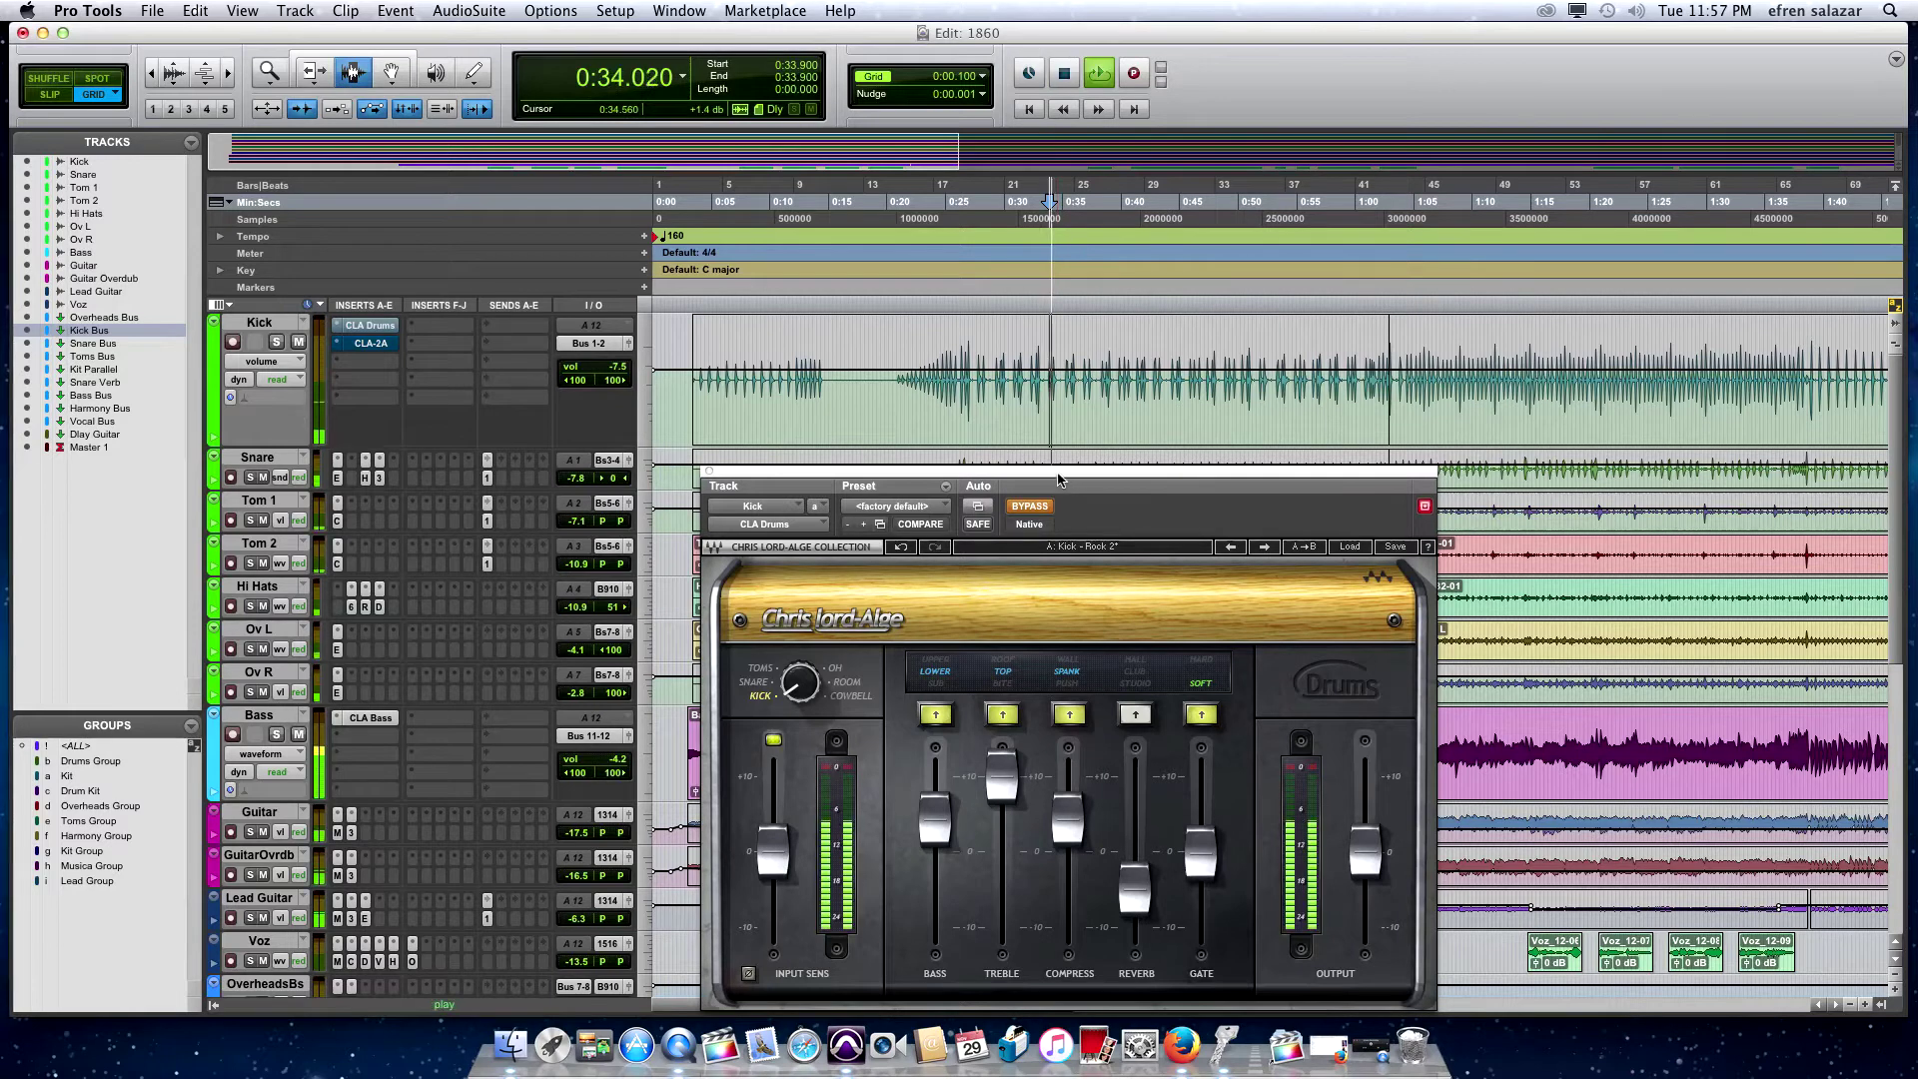
key(space)
Solo the Kick track and listen to it with its plug-ins bypassed
click(277, 342)
key(space)
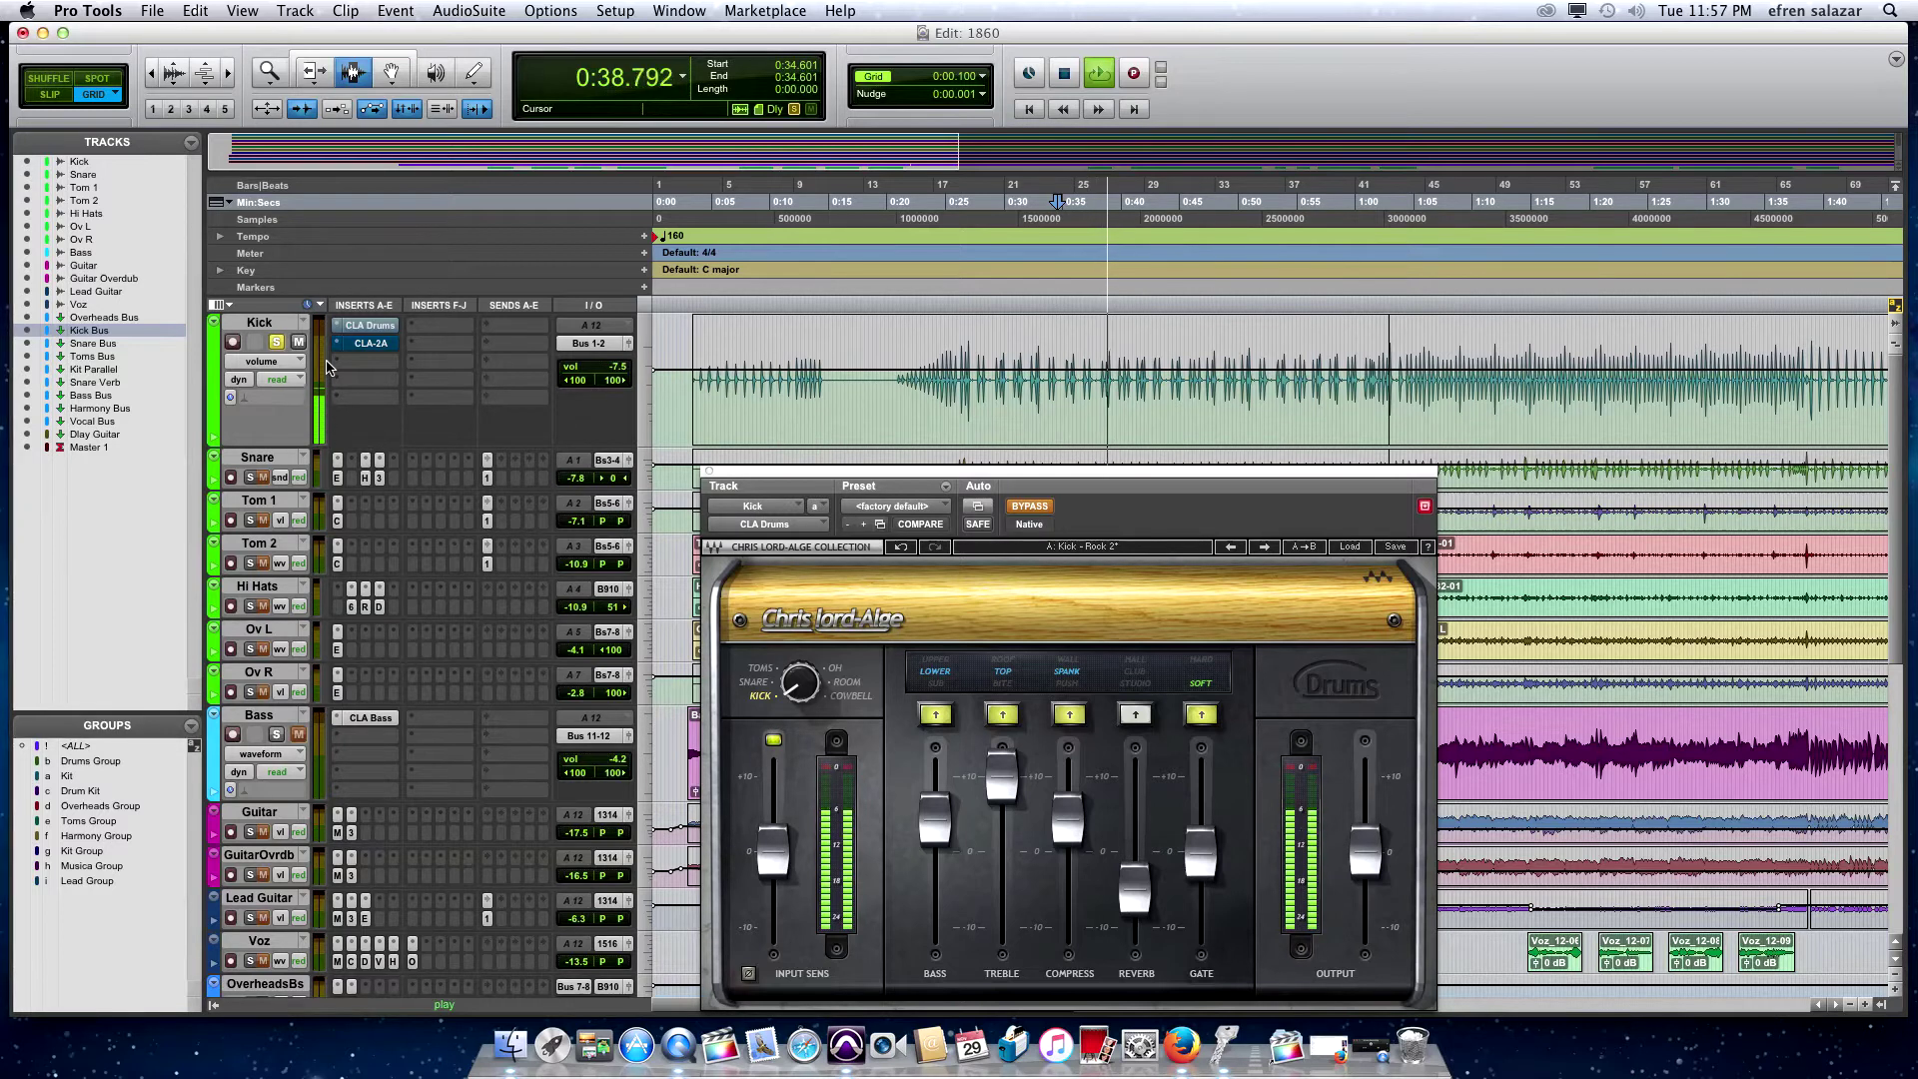
key(space)
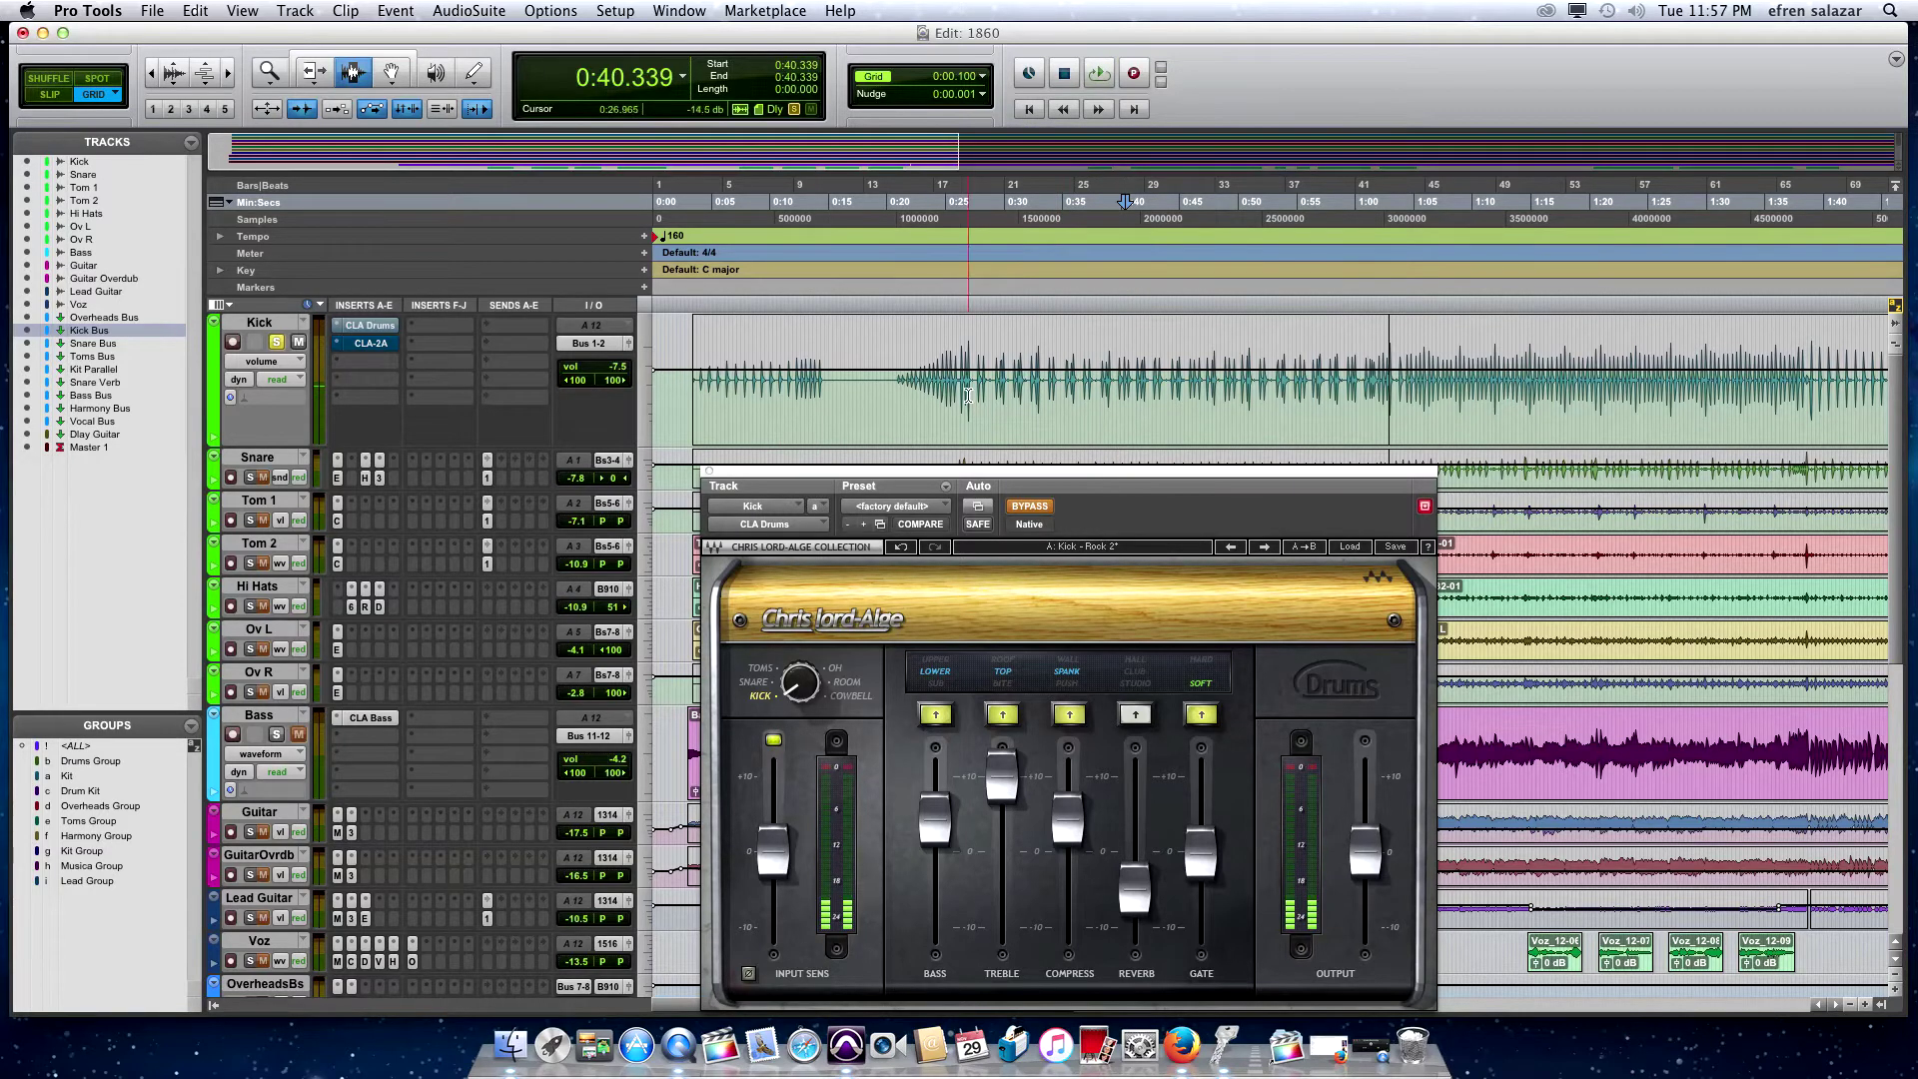
Play the soloed kick from 0:34.000 with CLA Drums taken out of bypass, and check its Compress, Bass and Gate faders
click(1051, 365)
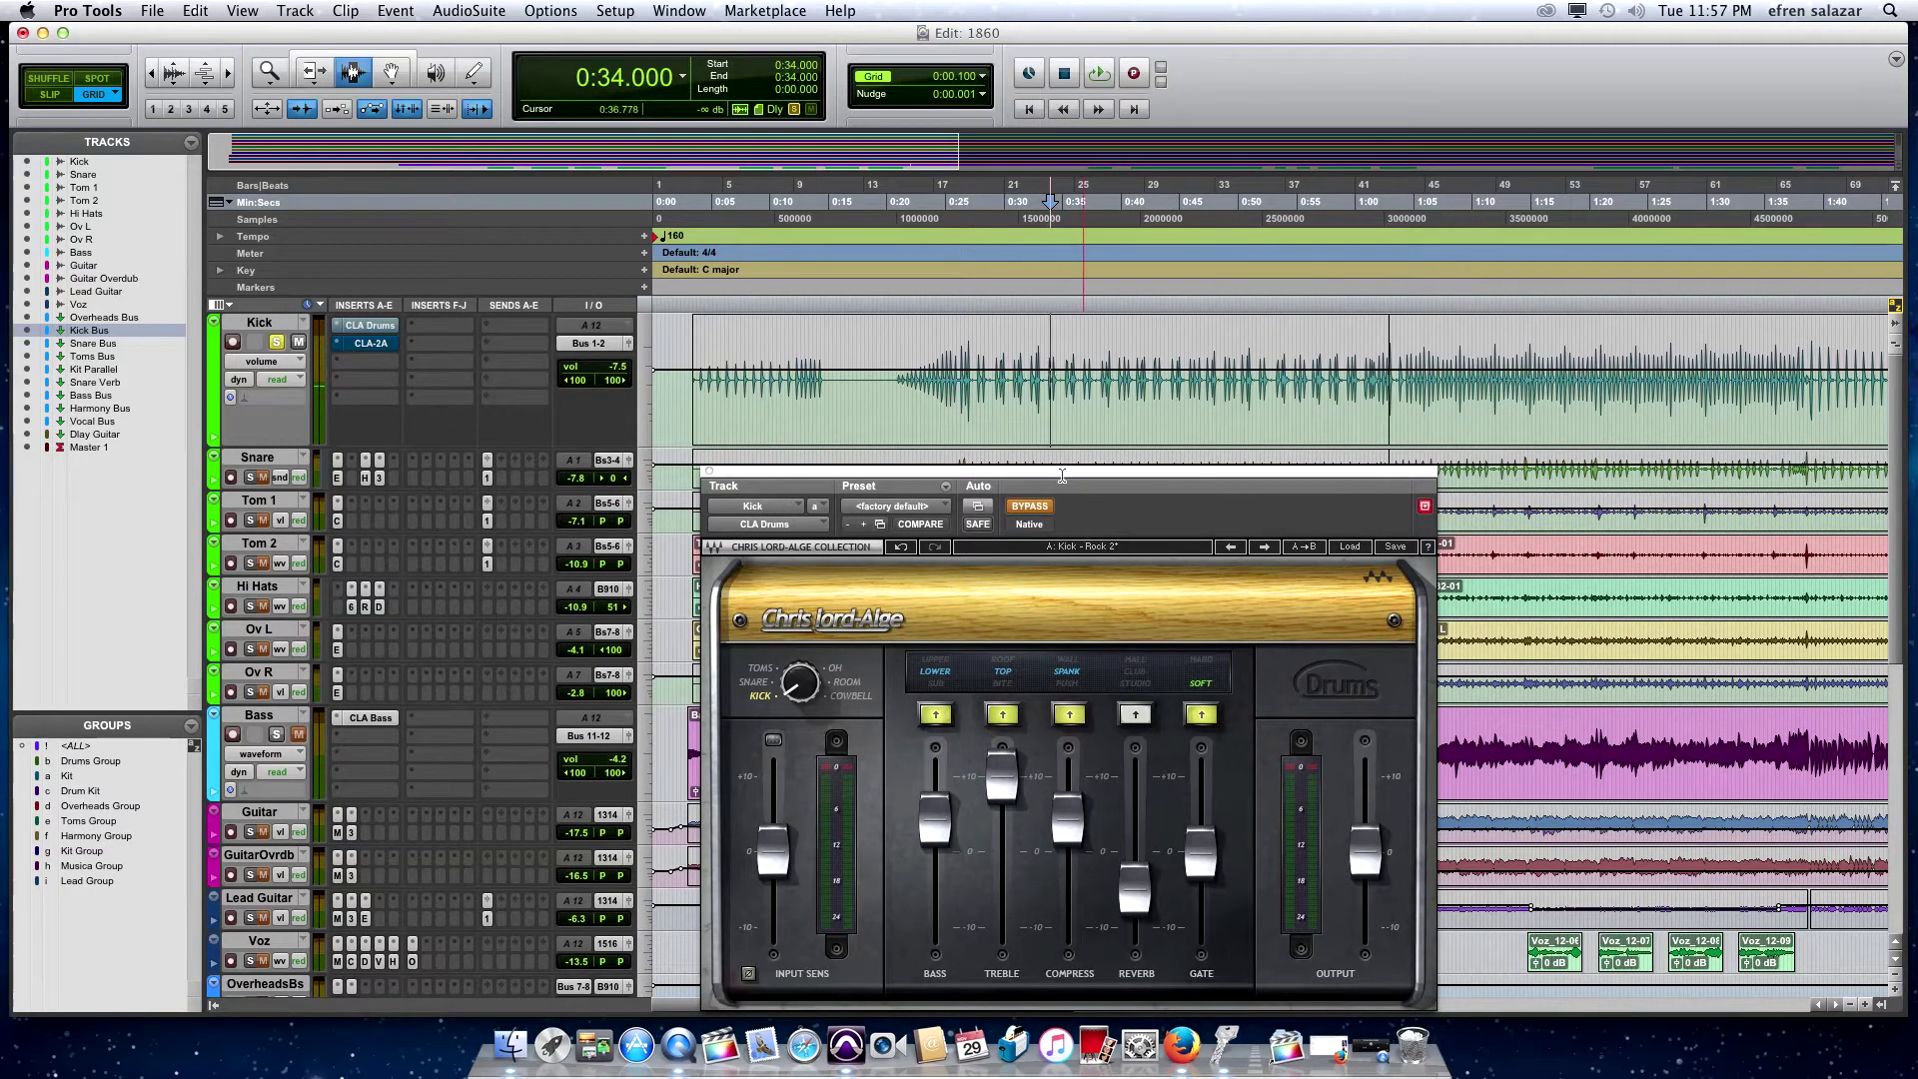
key(space)
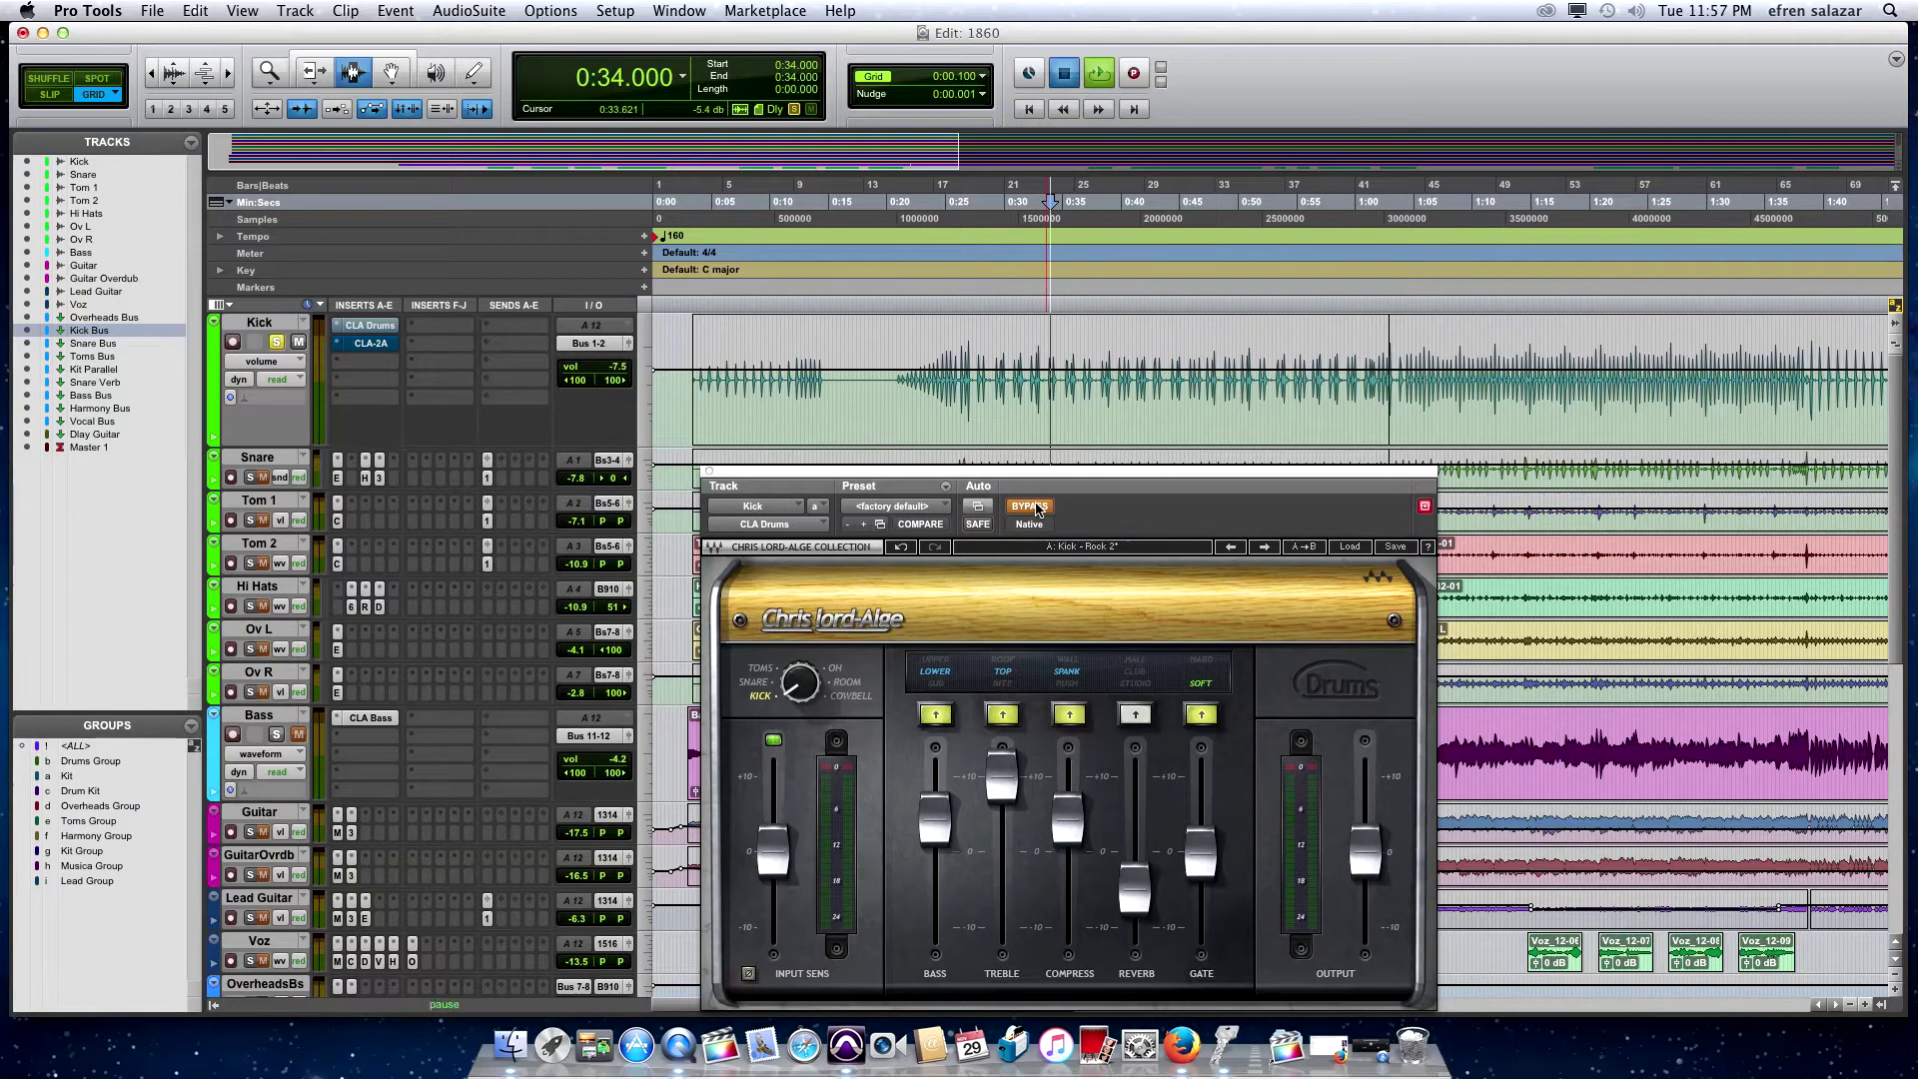
click(1028, 507)
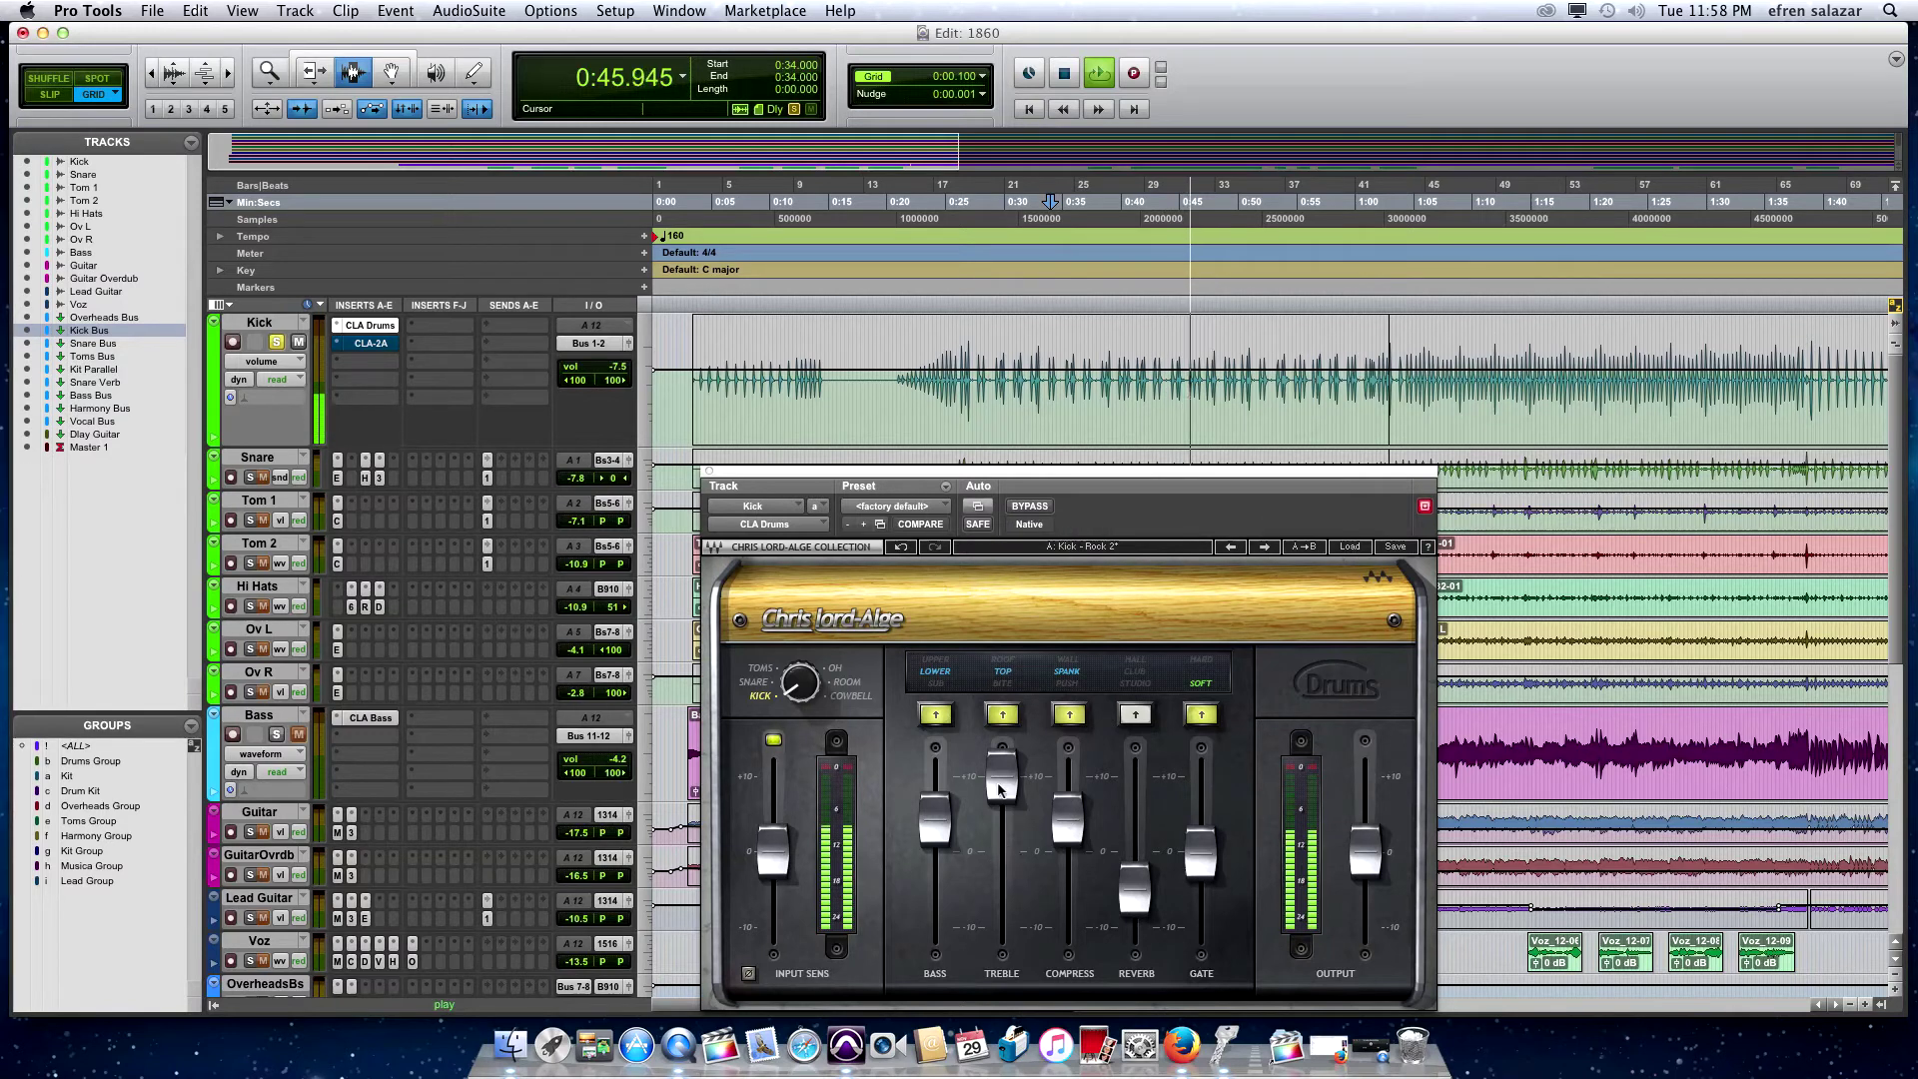
click(1067, 842)
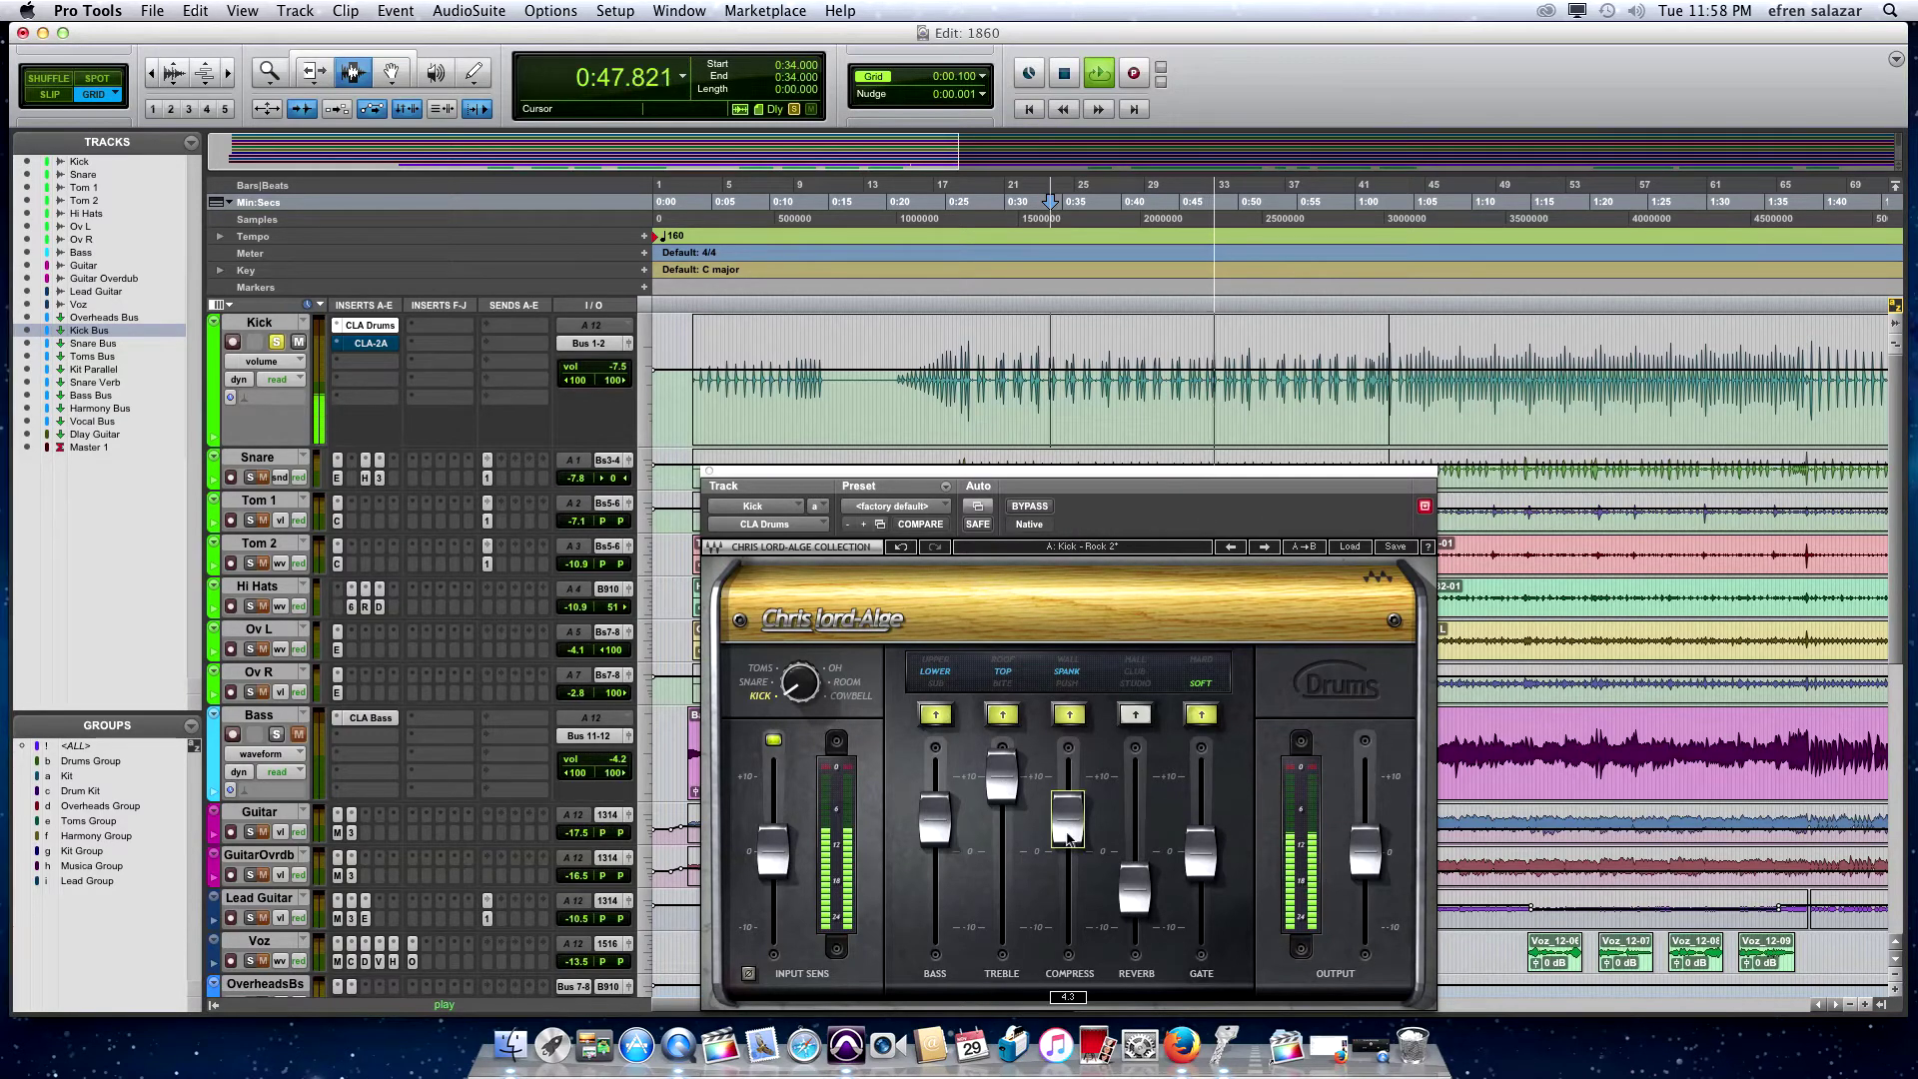
click(931, 835)
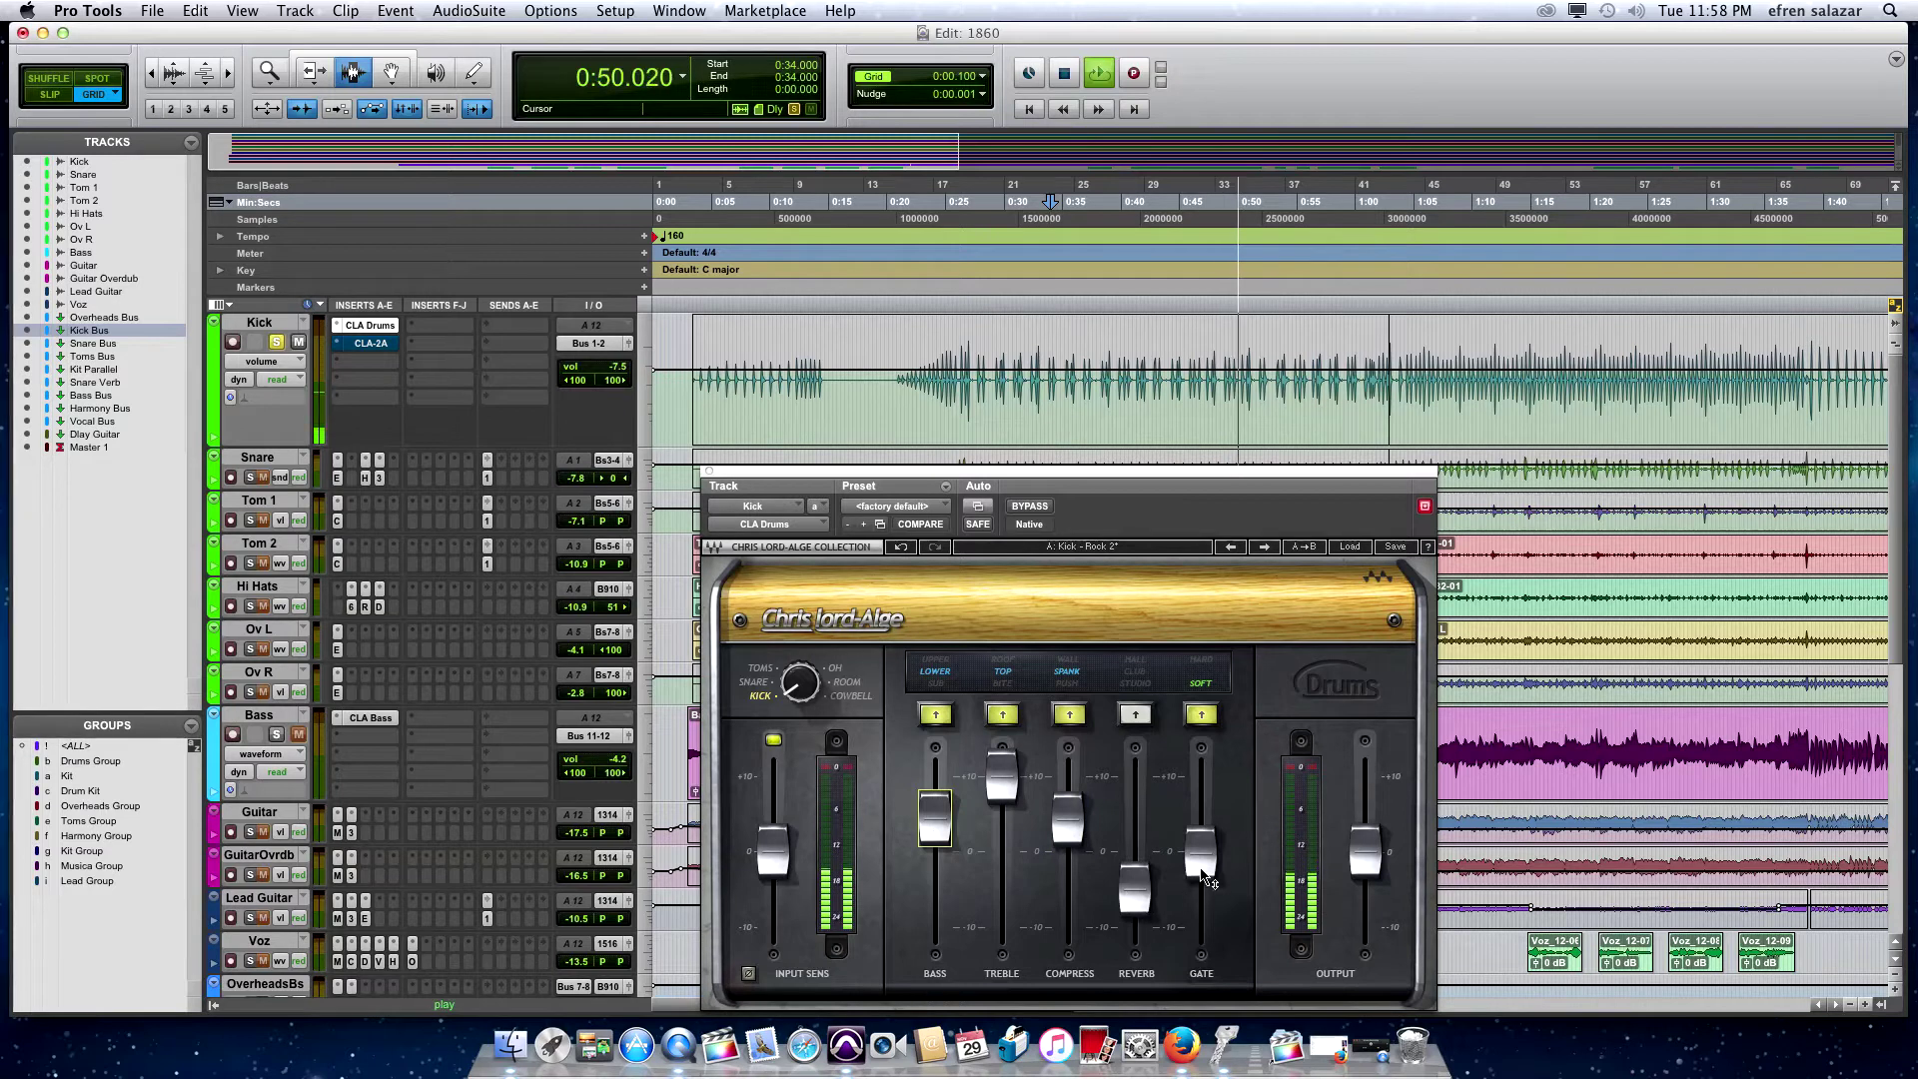
mouse_move(1202, 861)
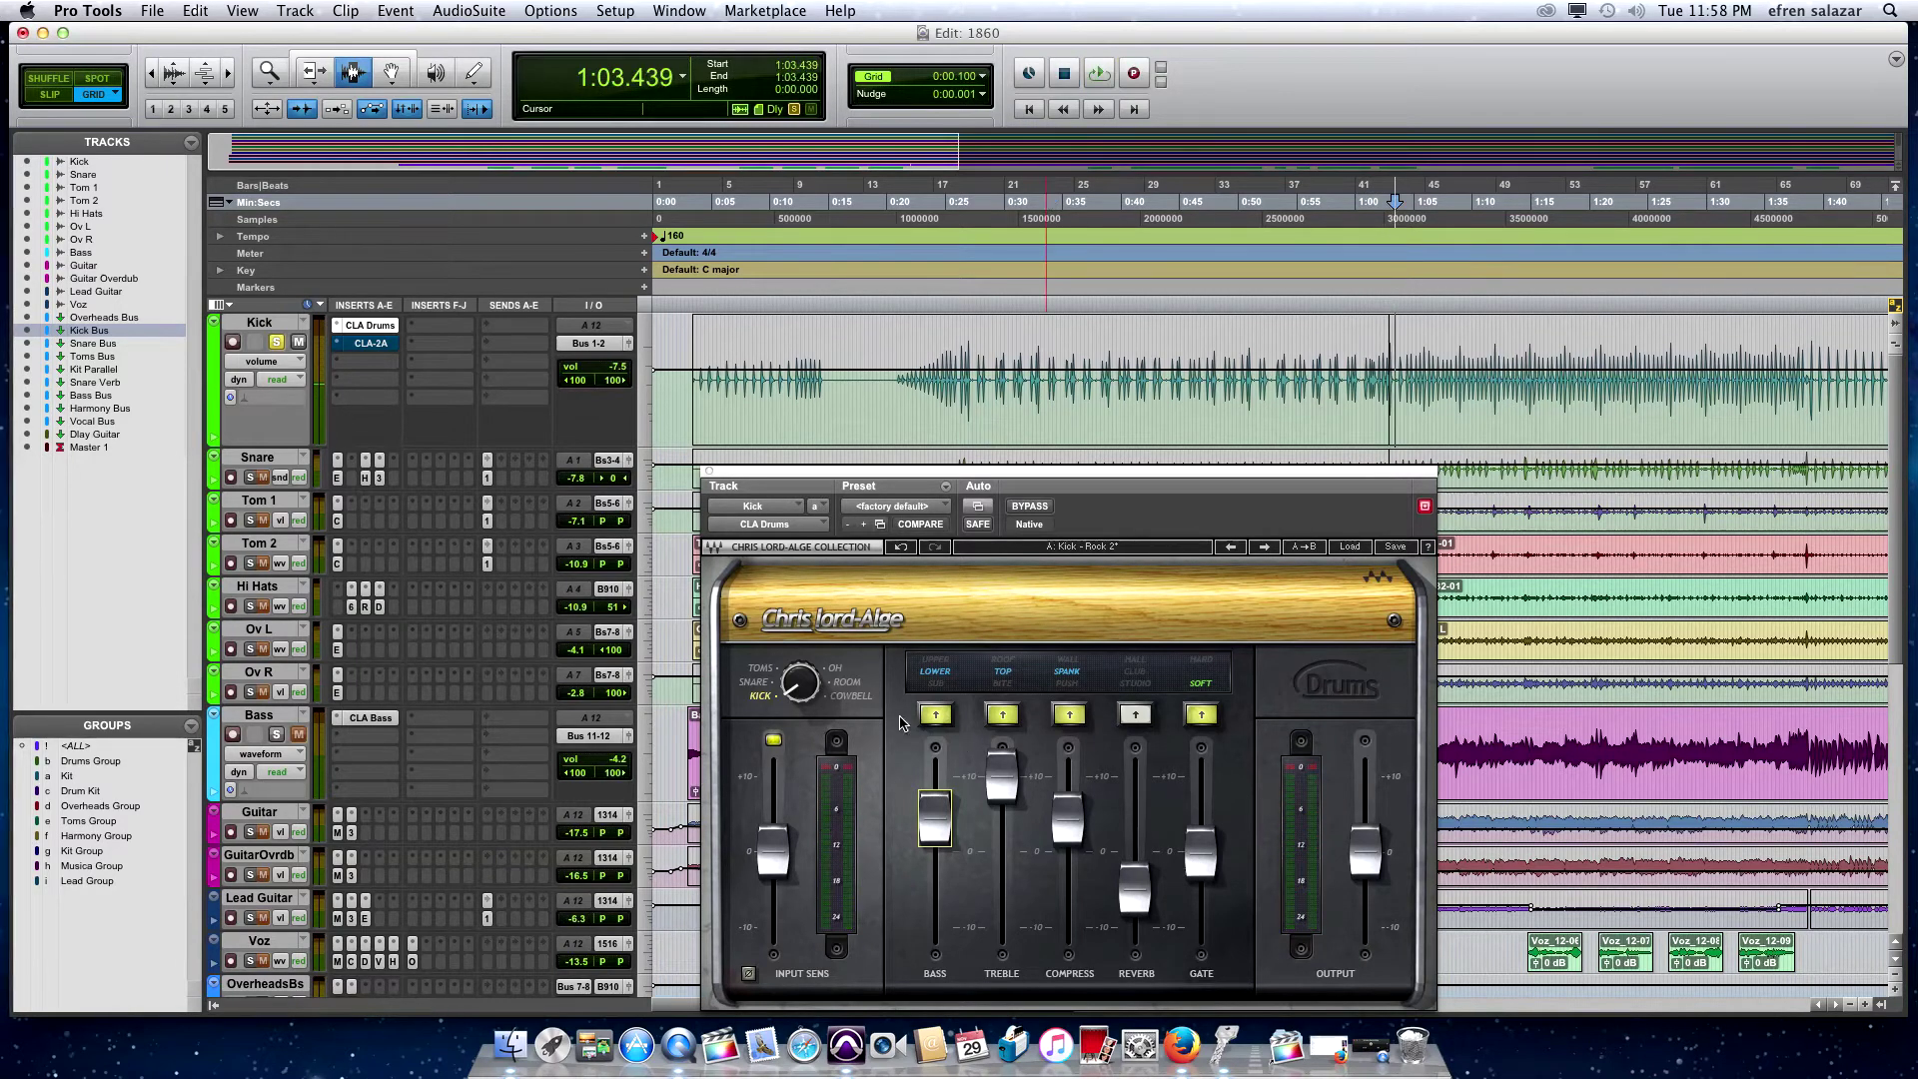
Open the CLA-2A compressor on the Kick track, keep the kick waveform uncovered, and set the playback start to 0:28.700
click(370, 344)
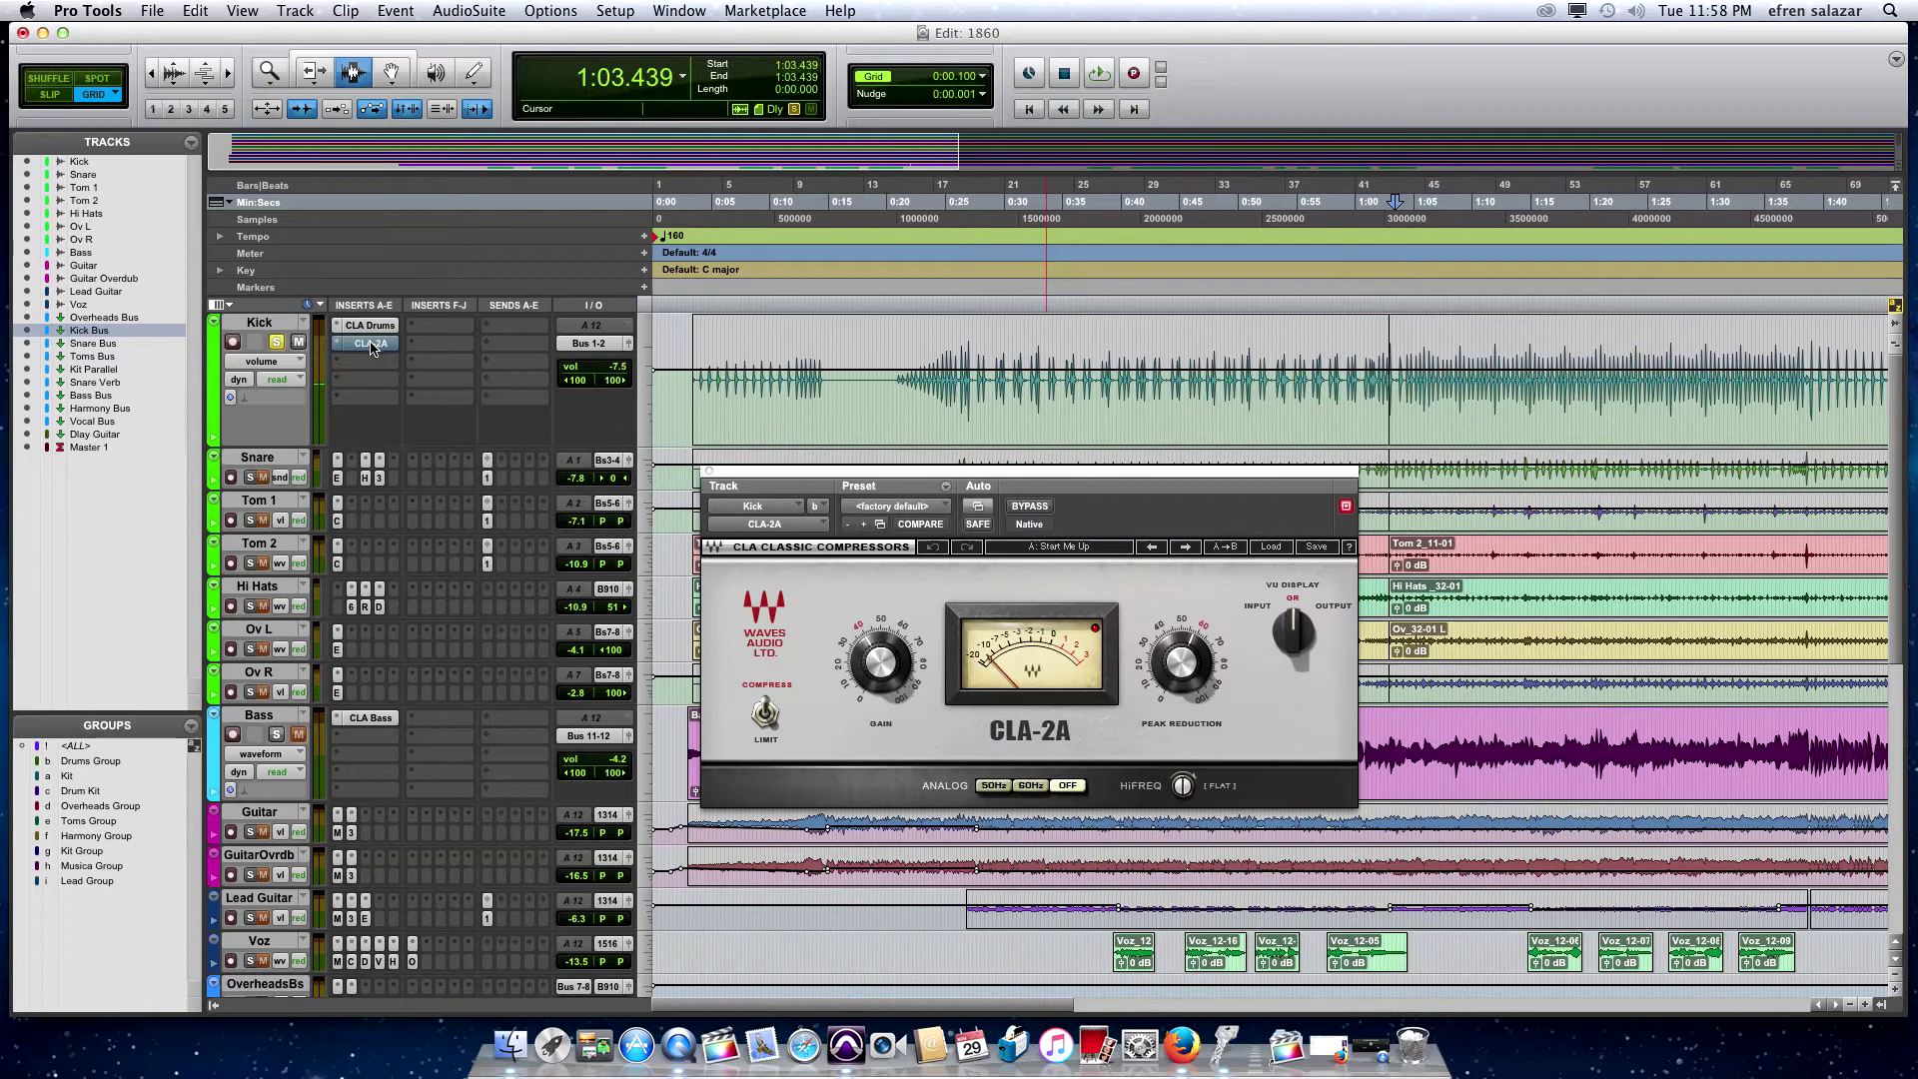
drag(986, 476, 915, 480)
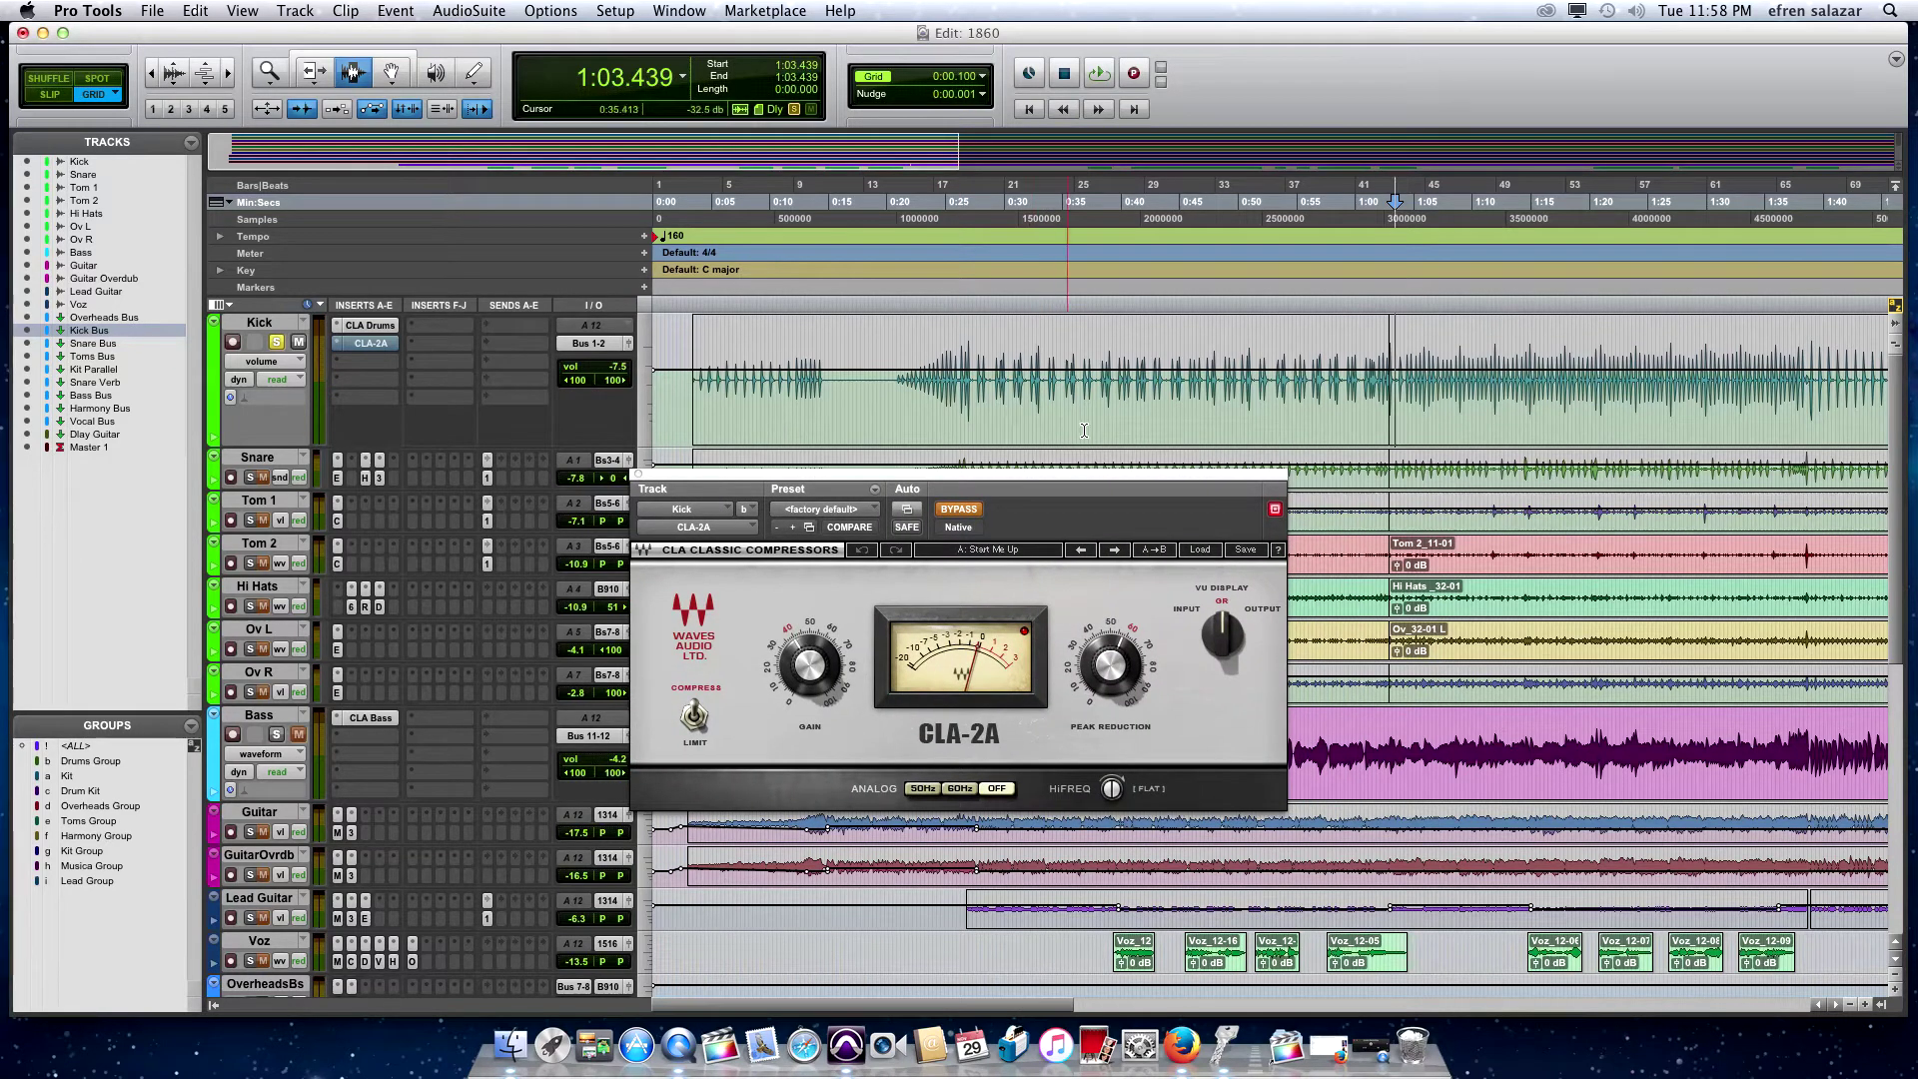
click(1036, 403)
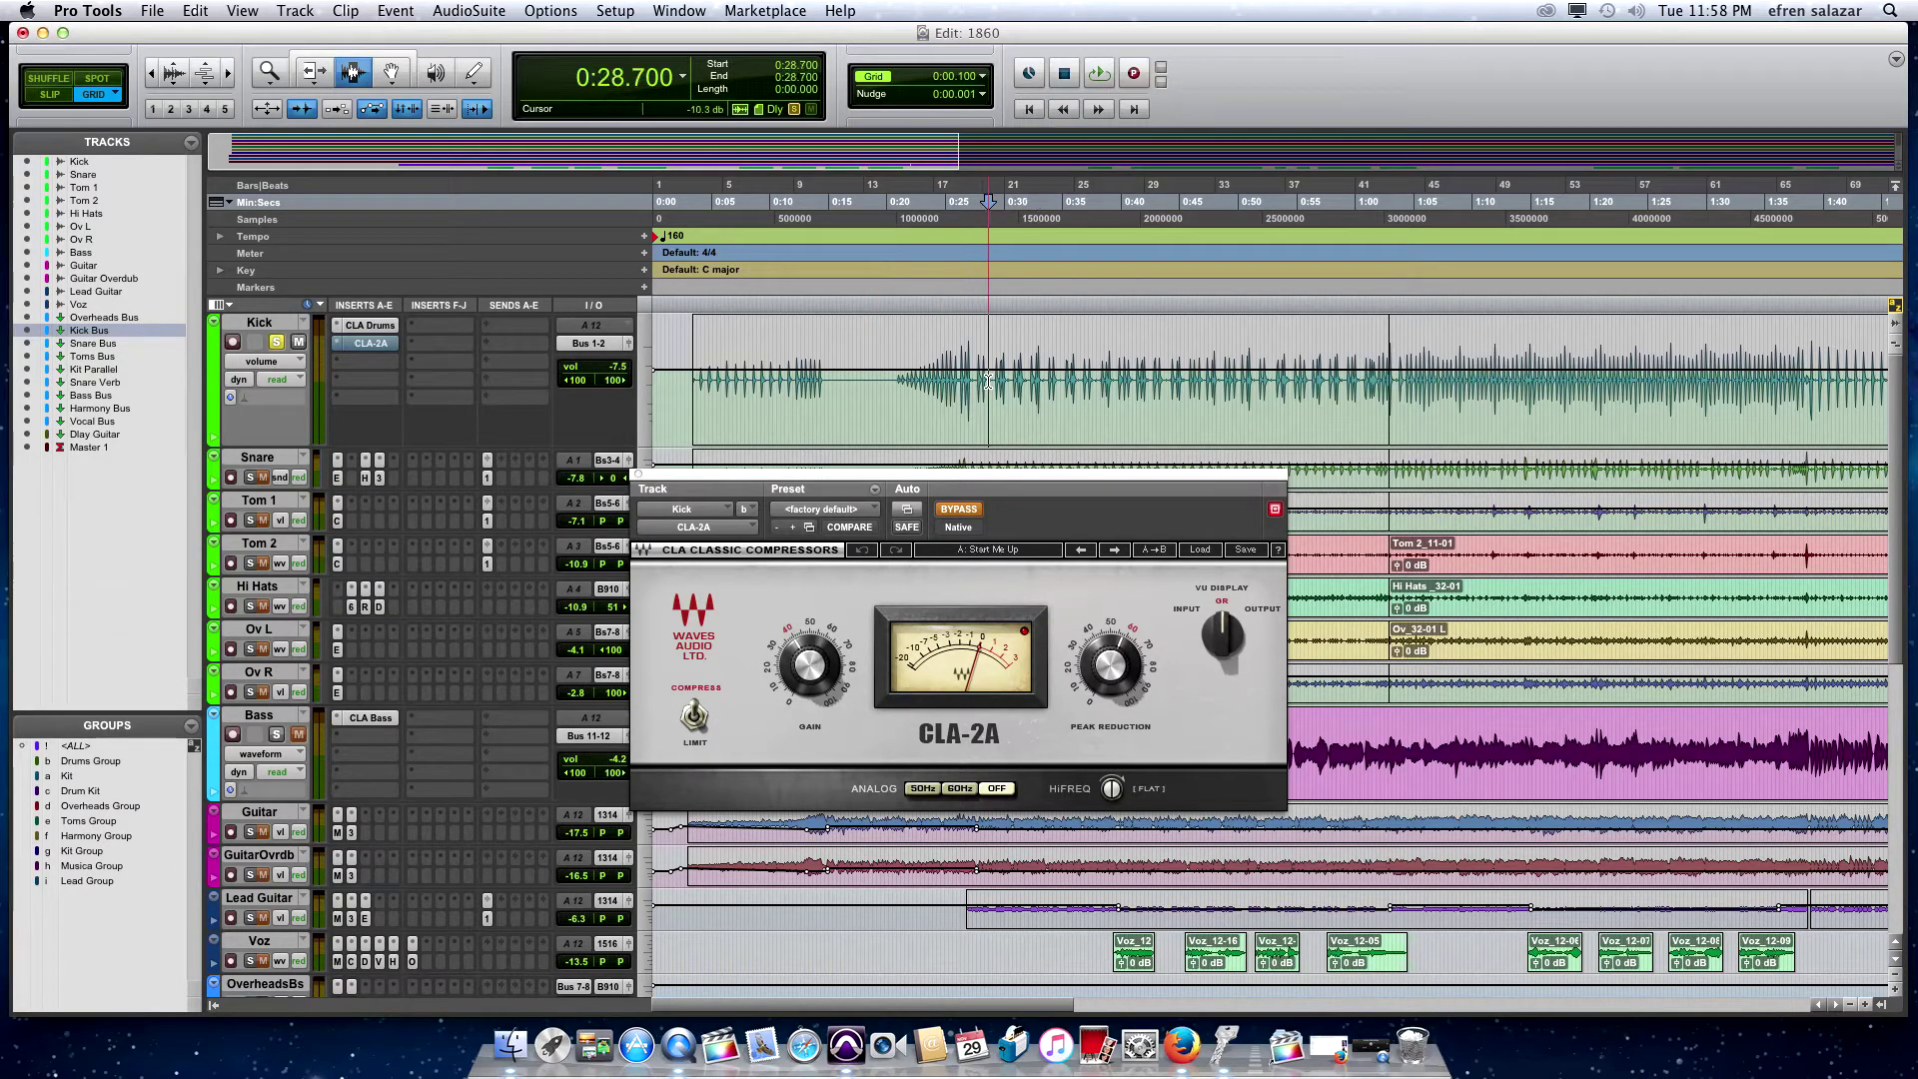
drag(989, 487, 996, 472)
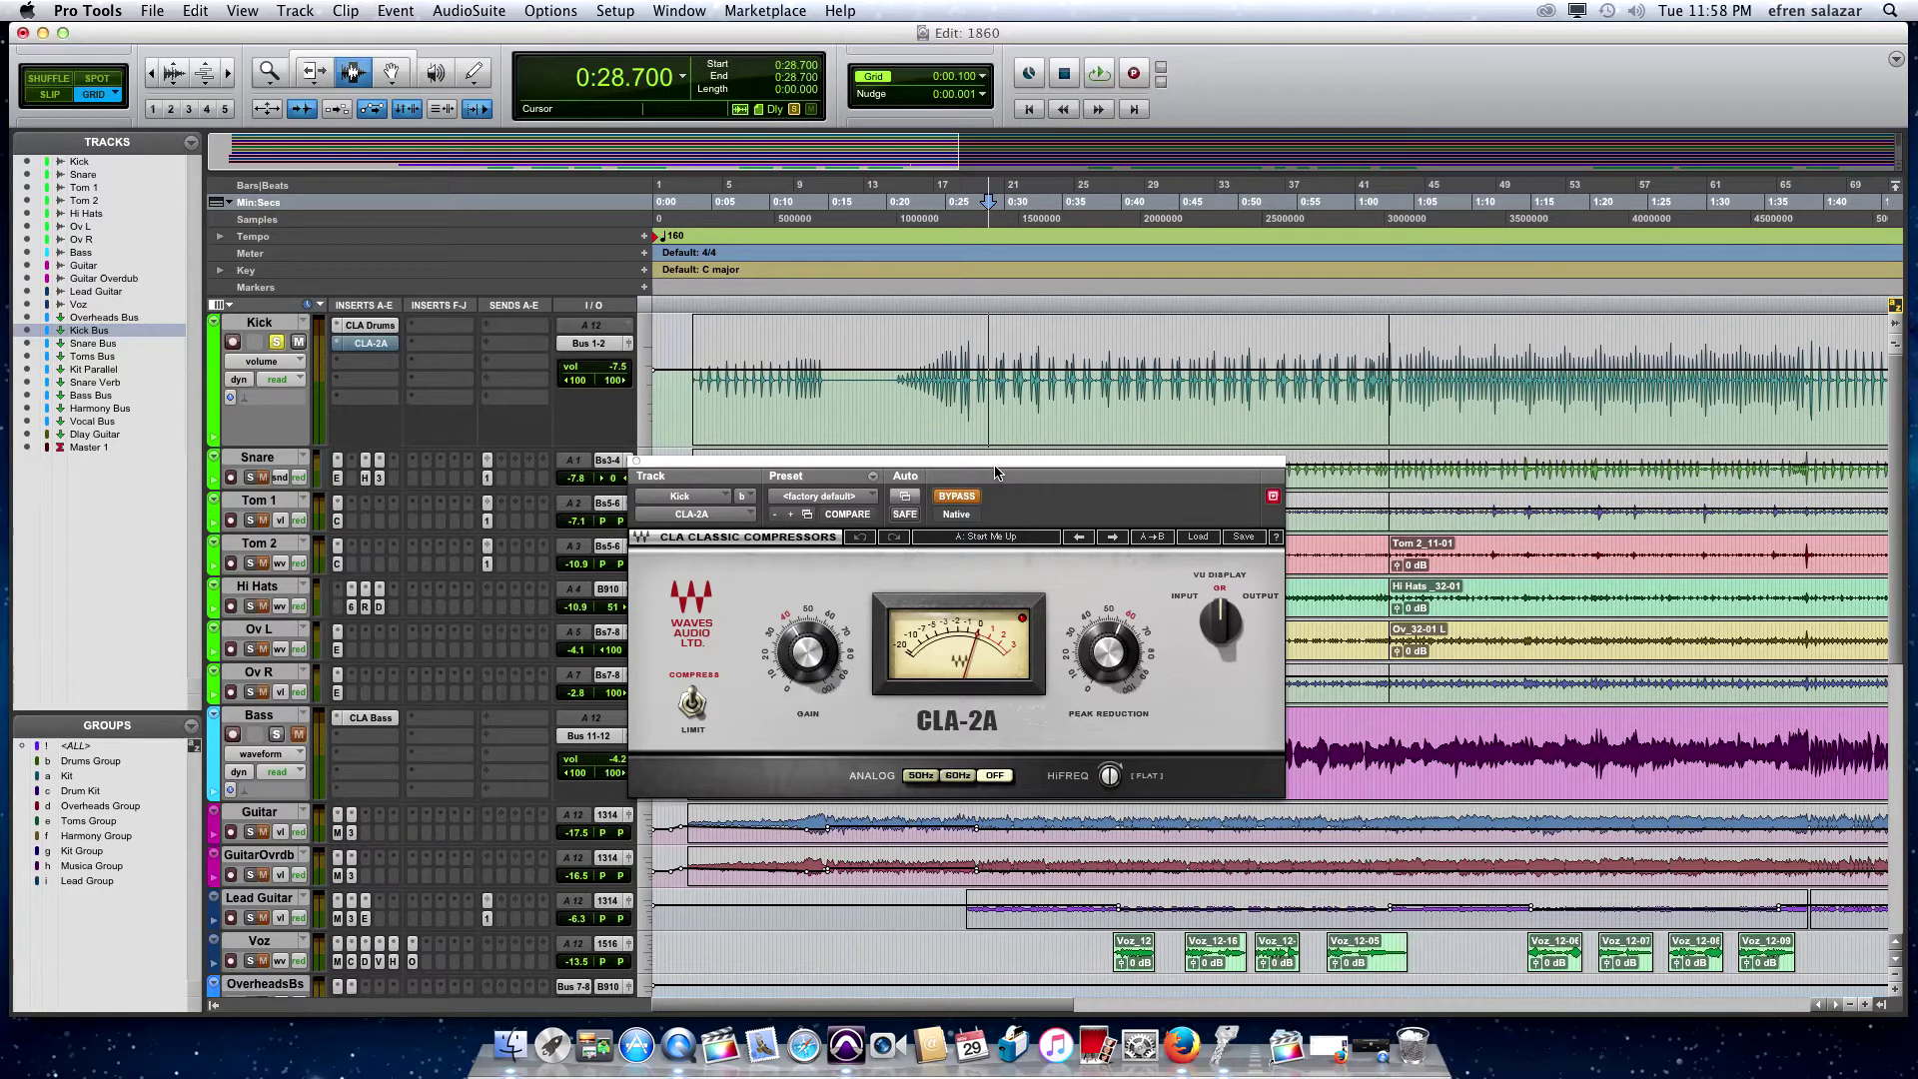
Compare the playing kick with CLA-2A bypassed and active, leave it active, close the plug-in and stop playback
key(space)
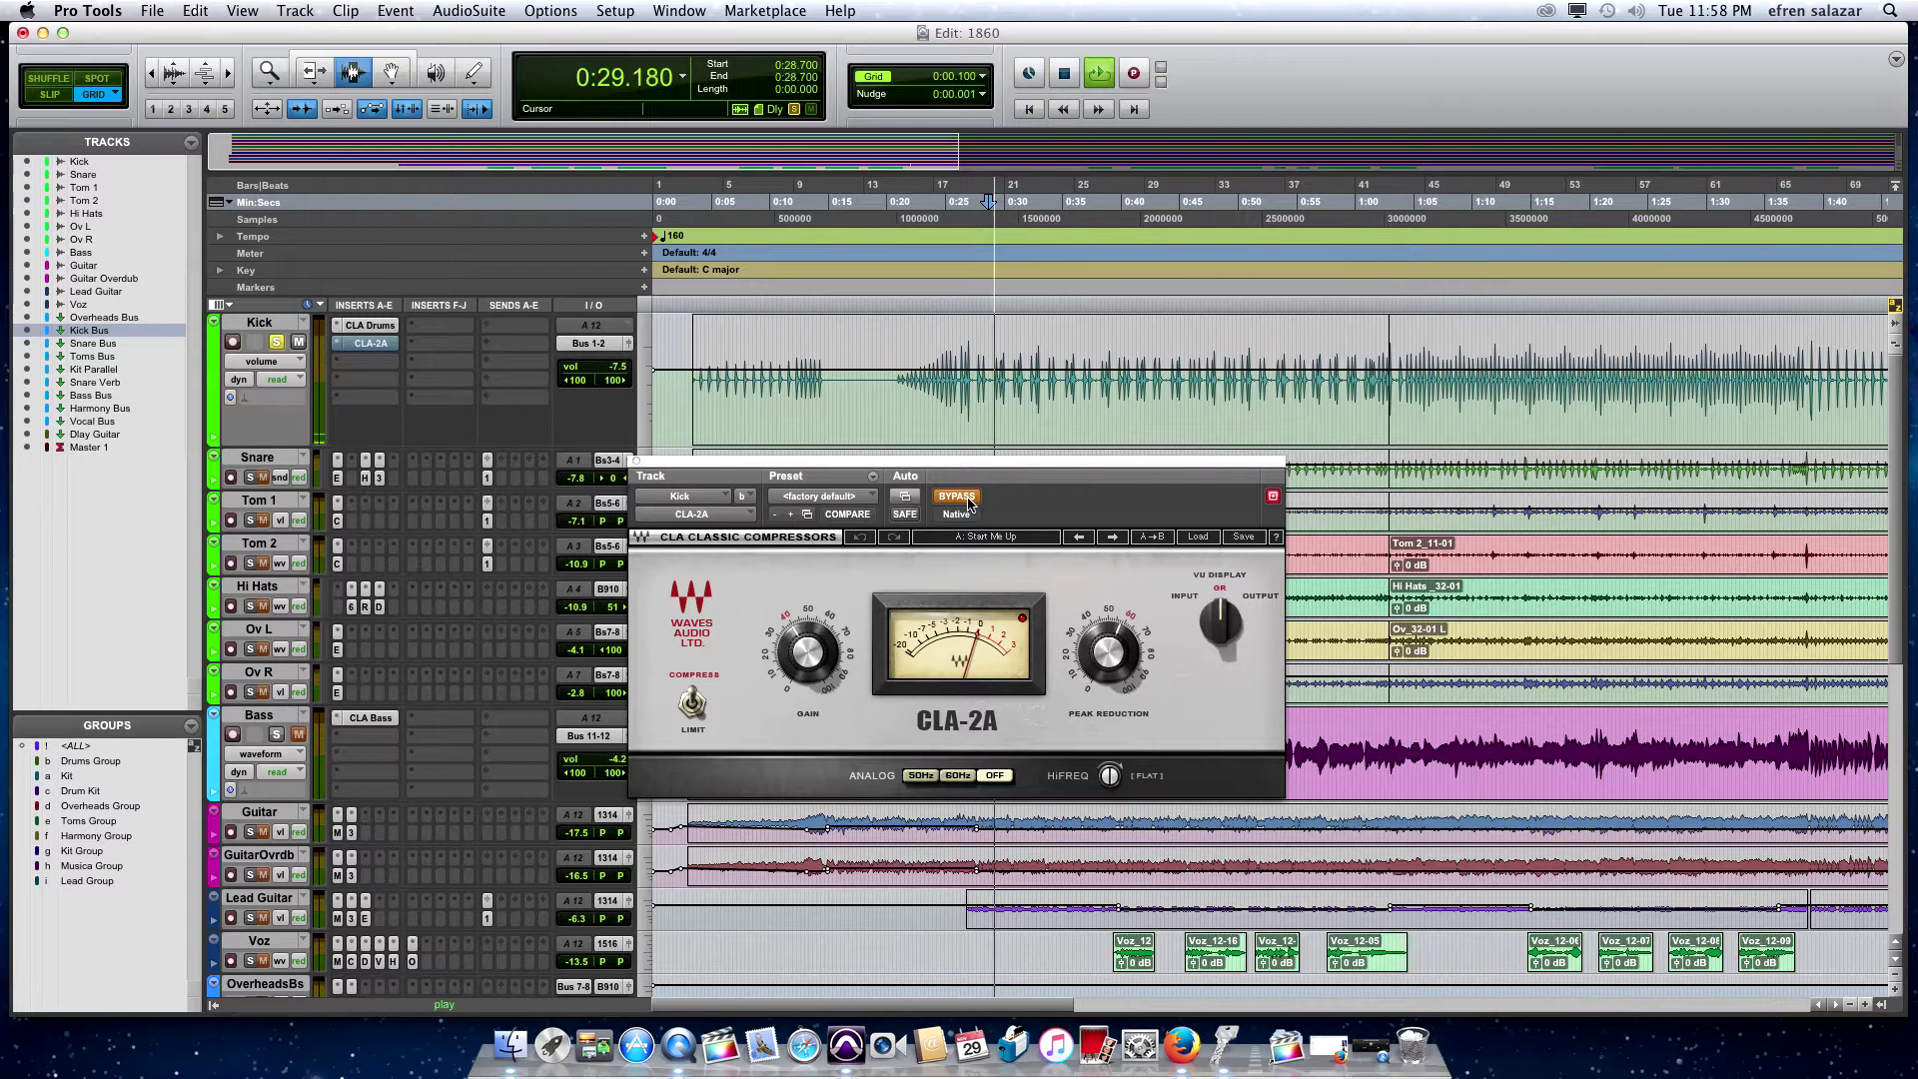
click(965, 503)
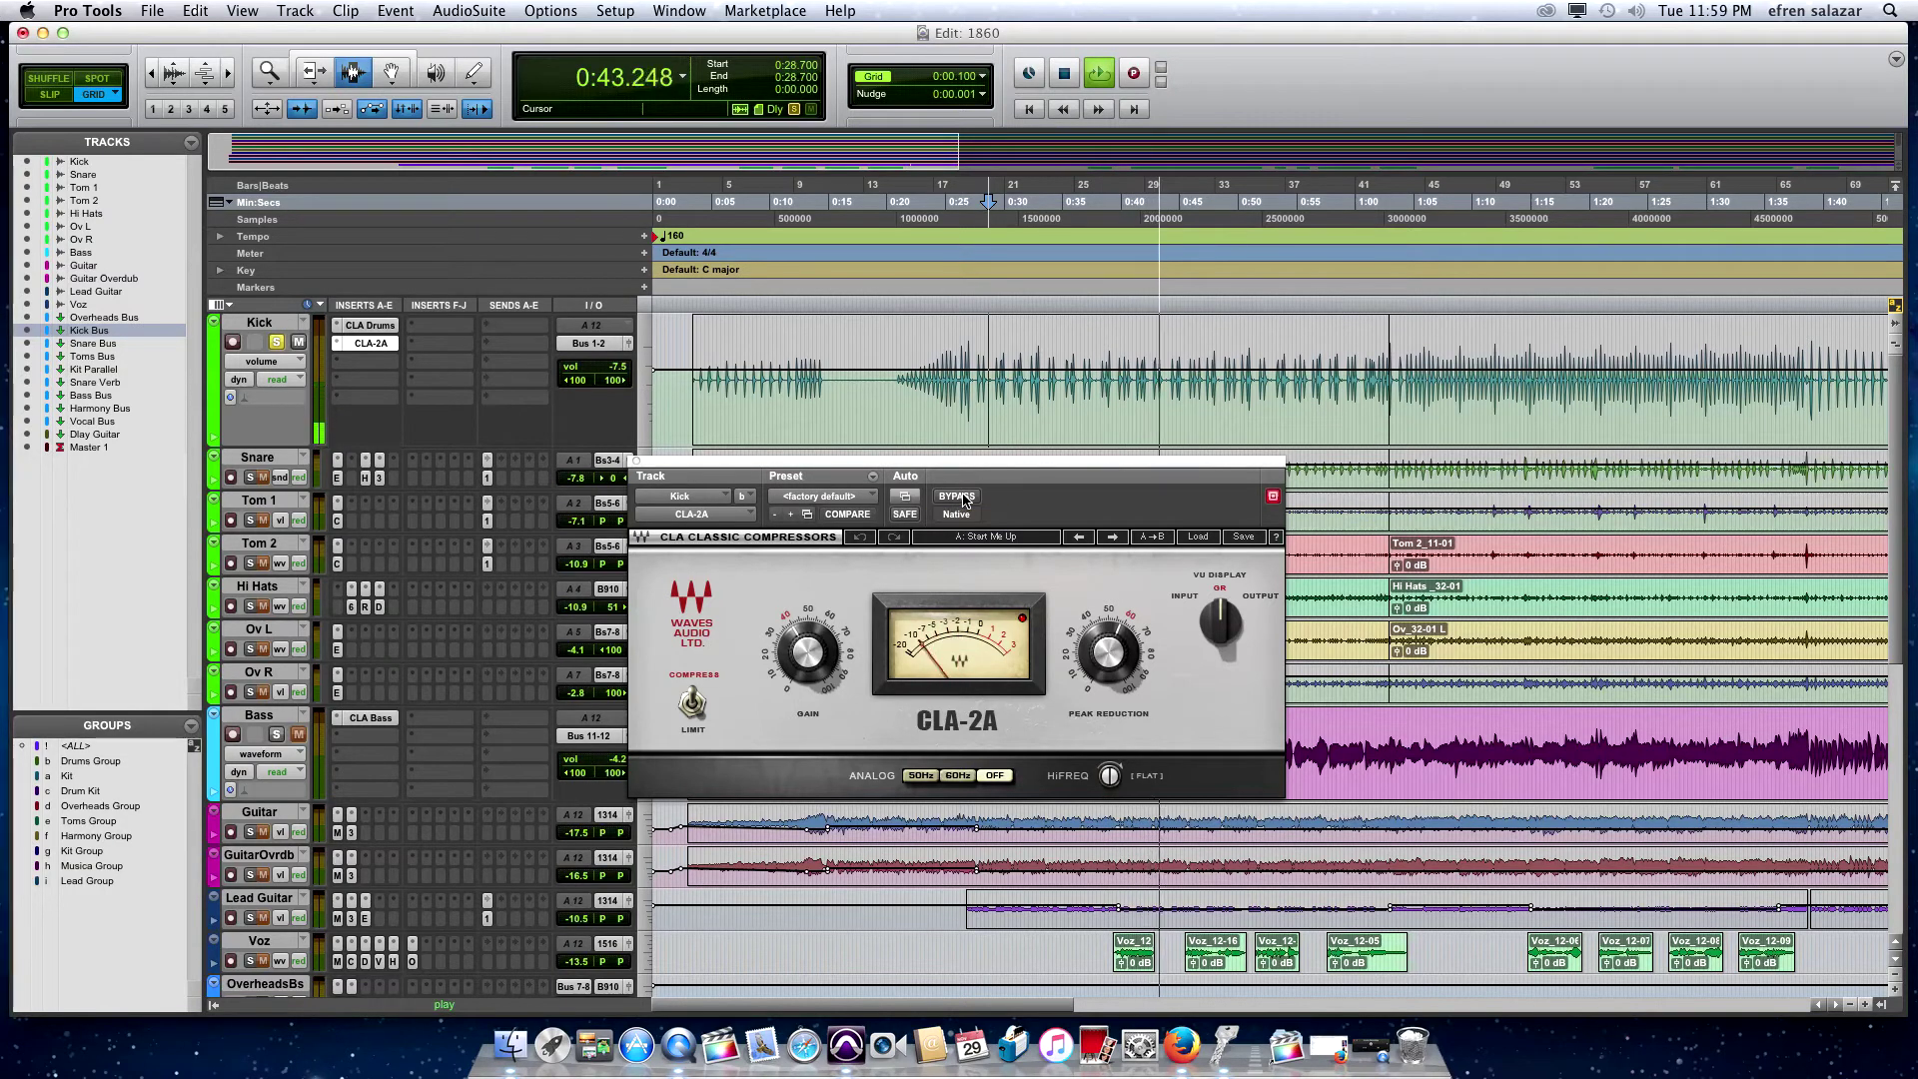
click(956, 496)
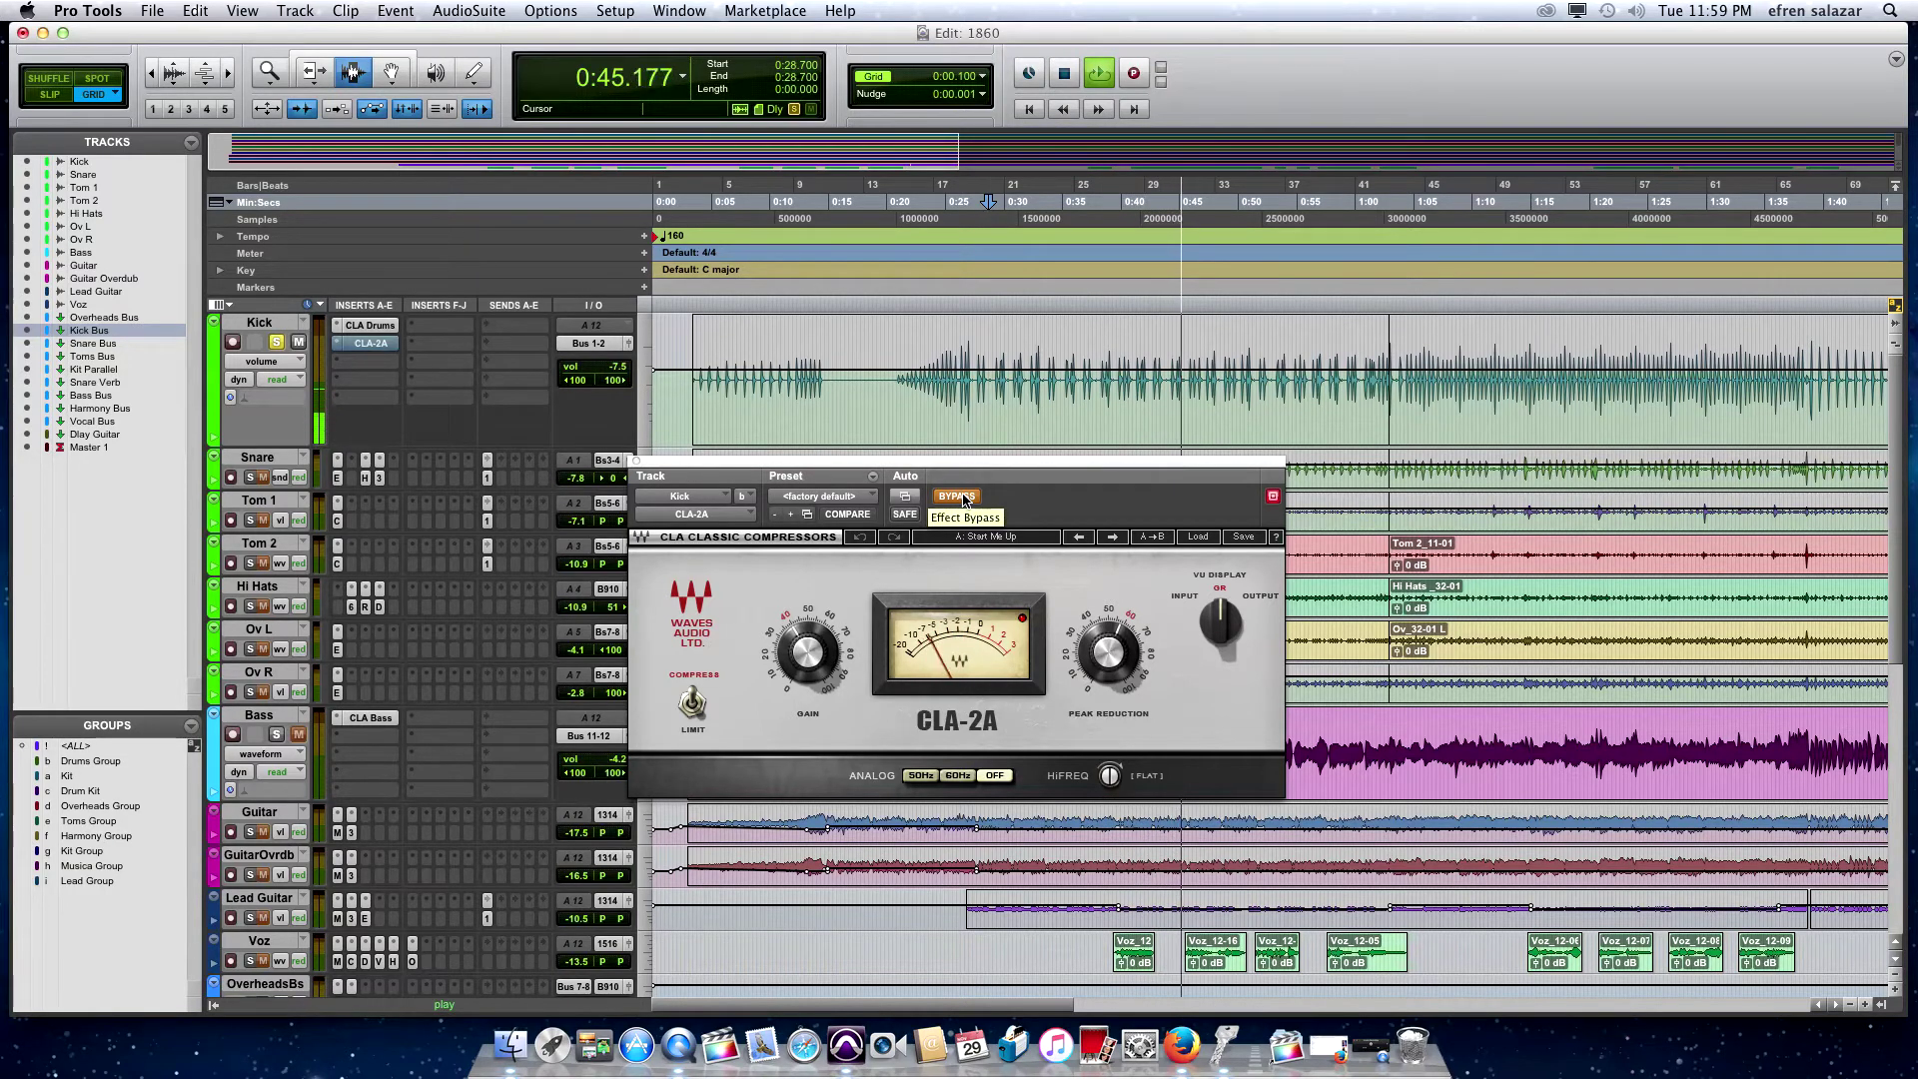
click(964, 500)
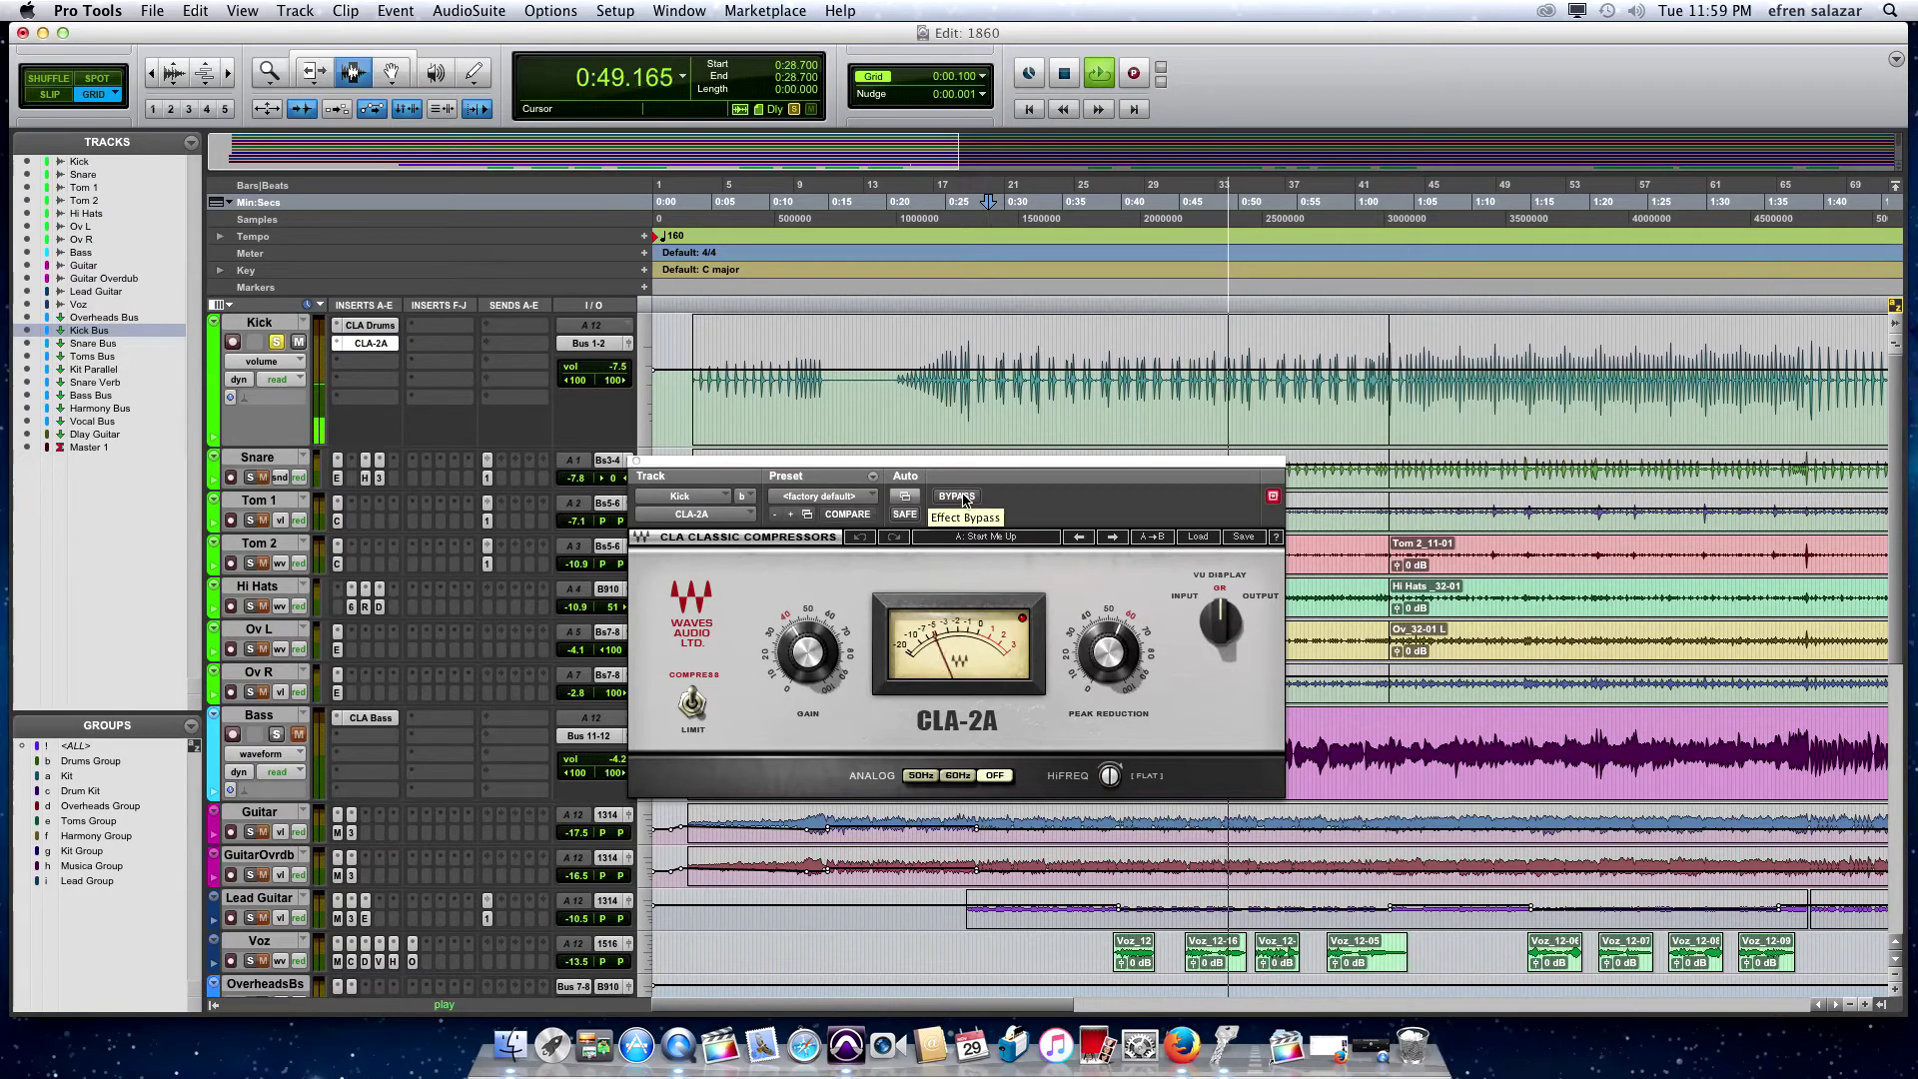
click(636, 462)
key(space)
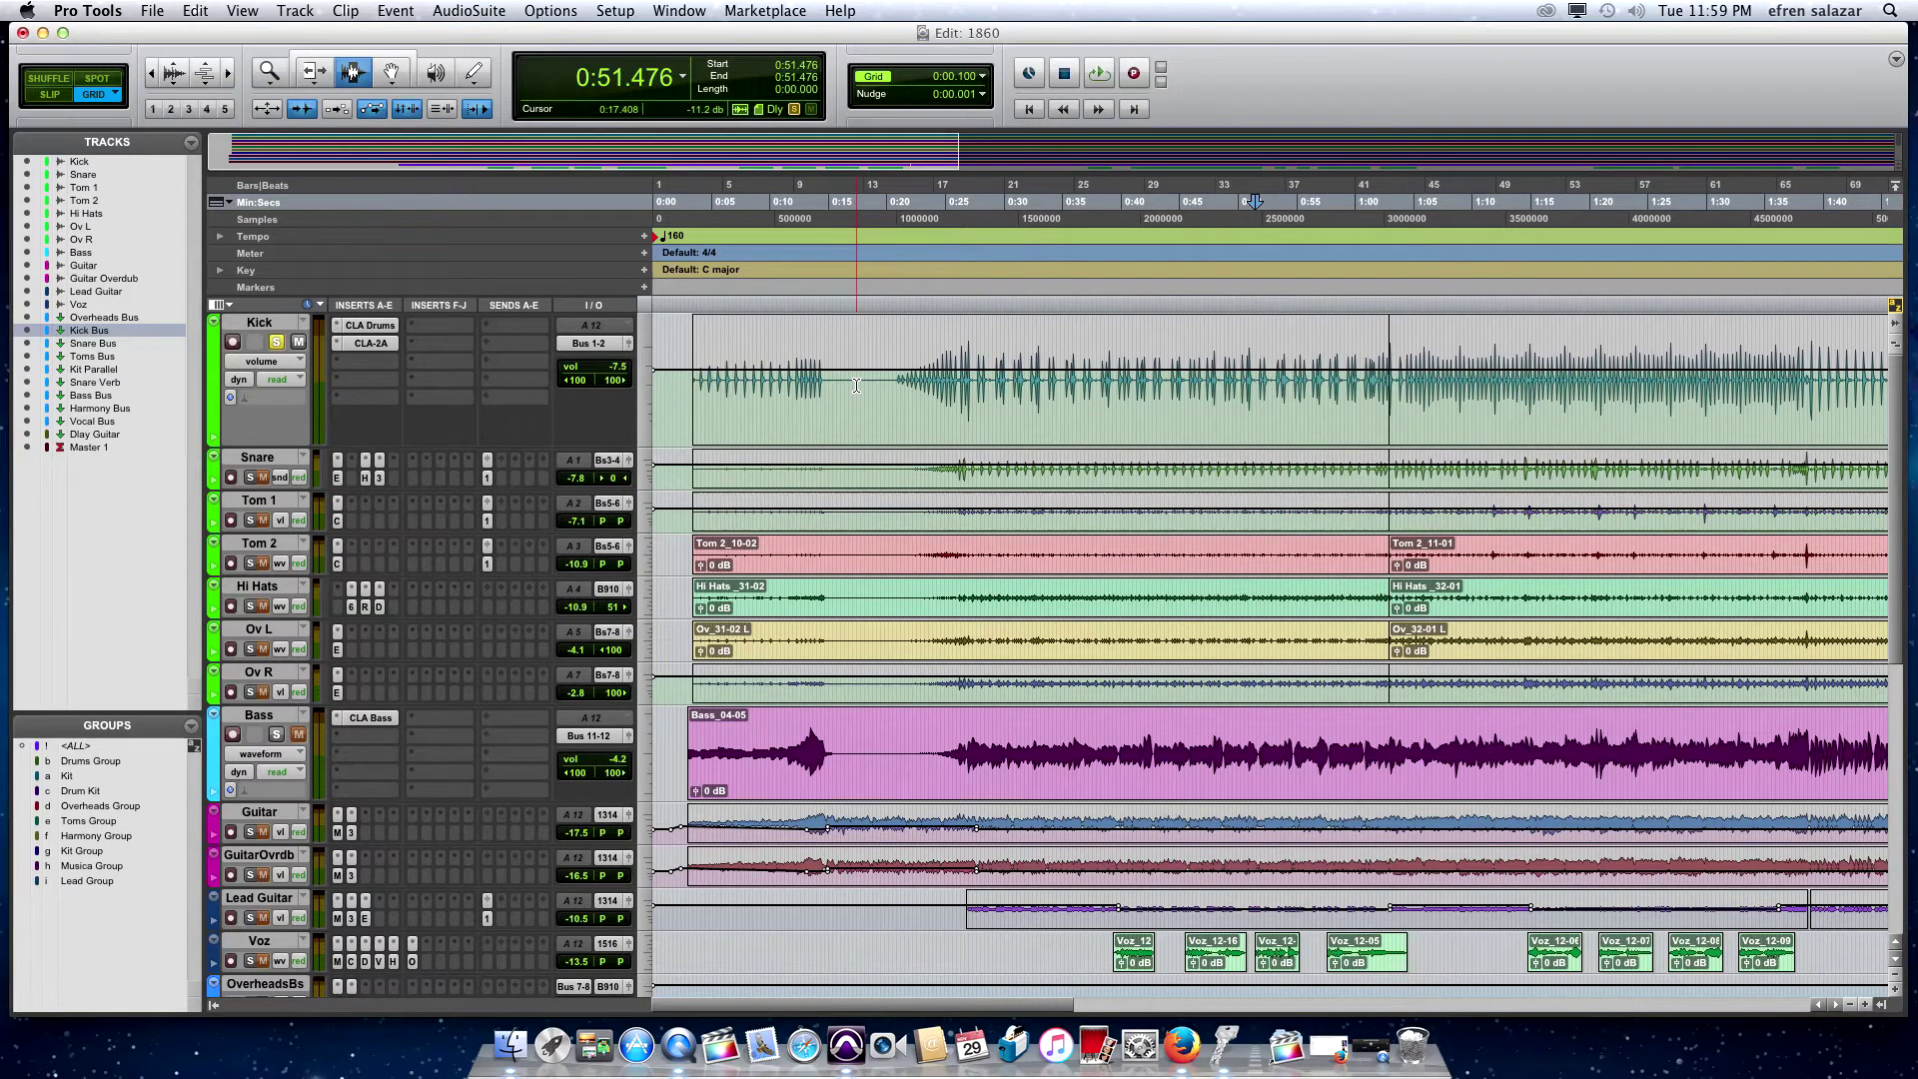
Open the Maserati DRM plug-in on the Kick Bus and move its window higher over the edit area
scroll(856, 385, down, 5)
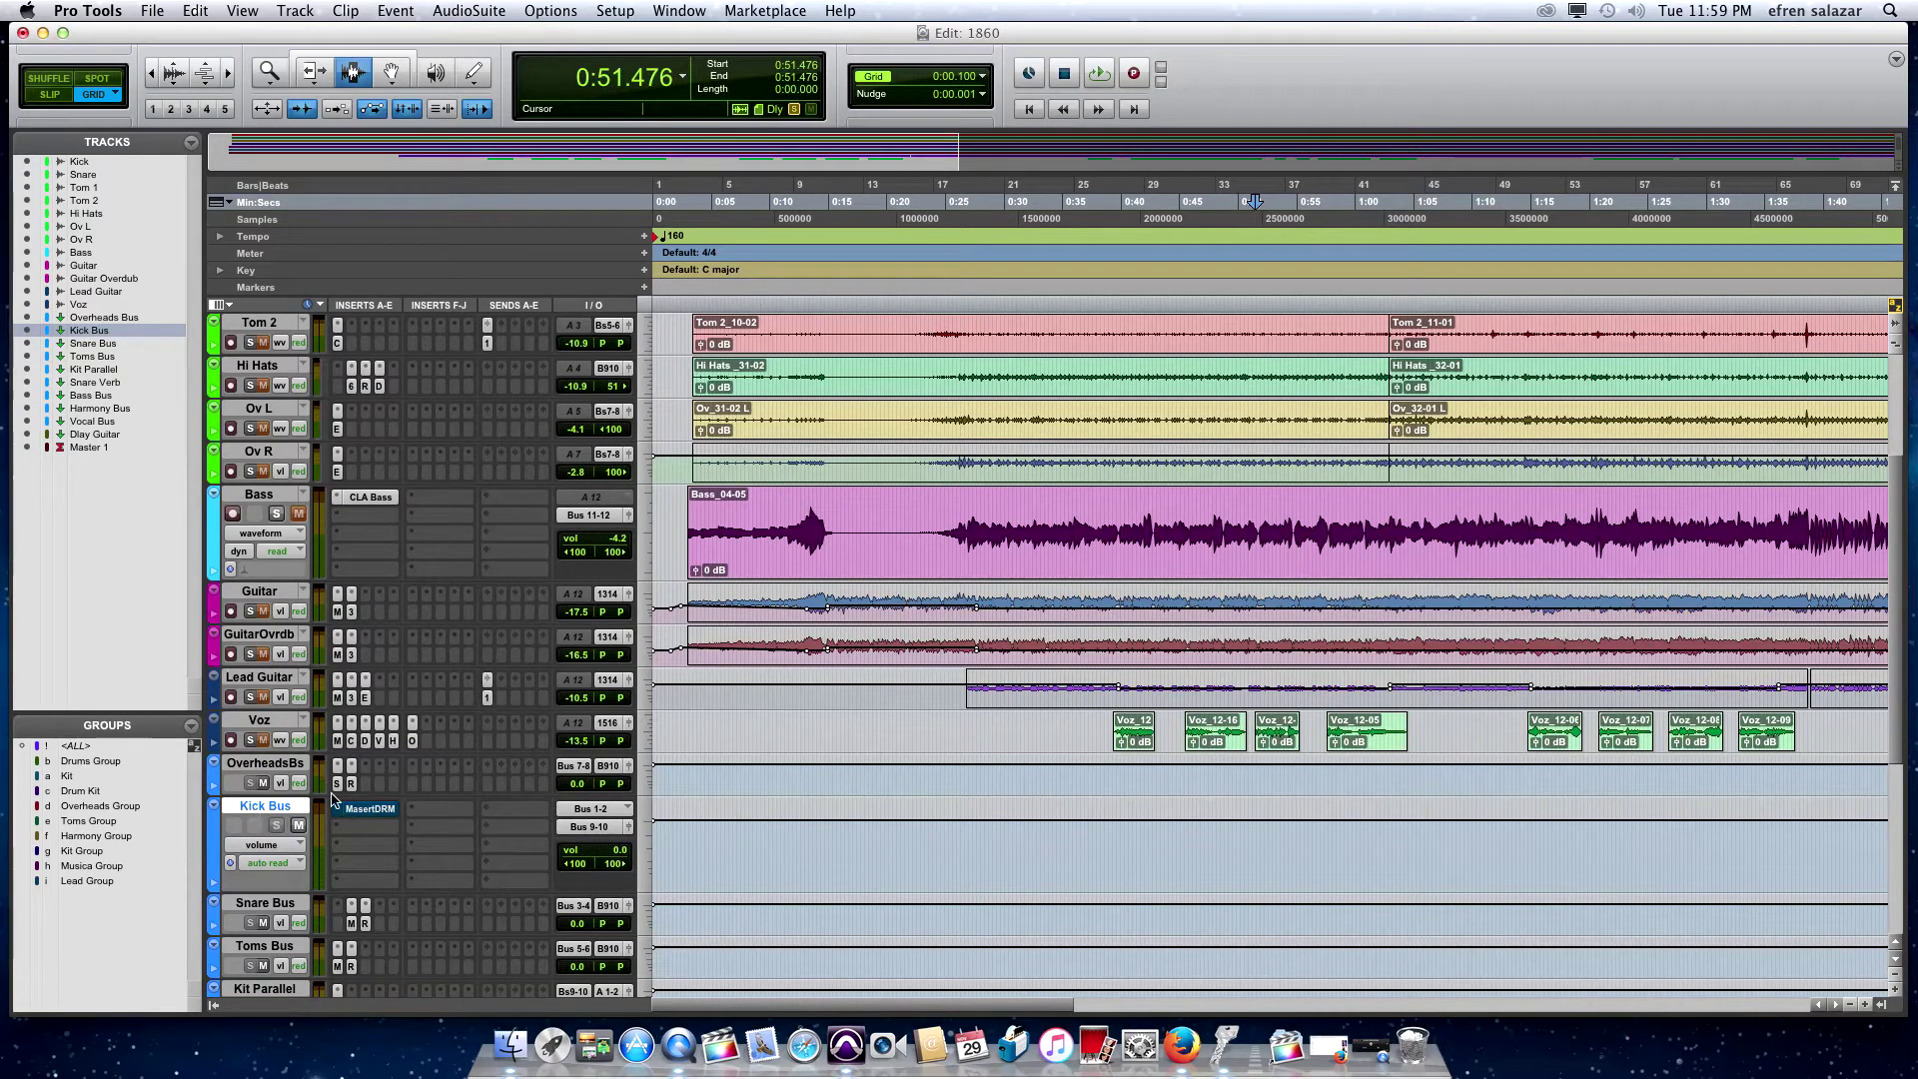
click(362, 809)
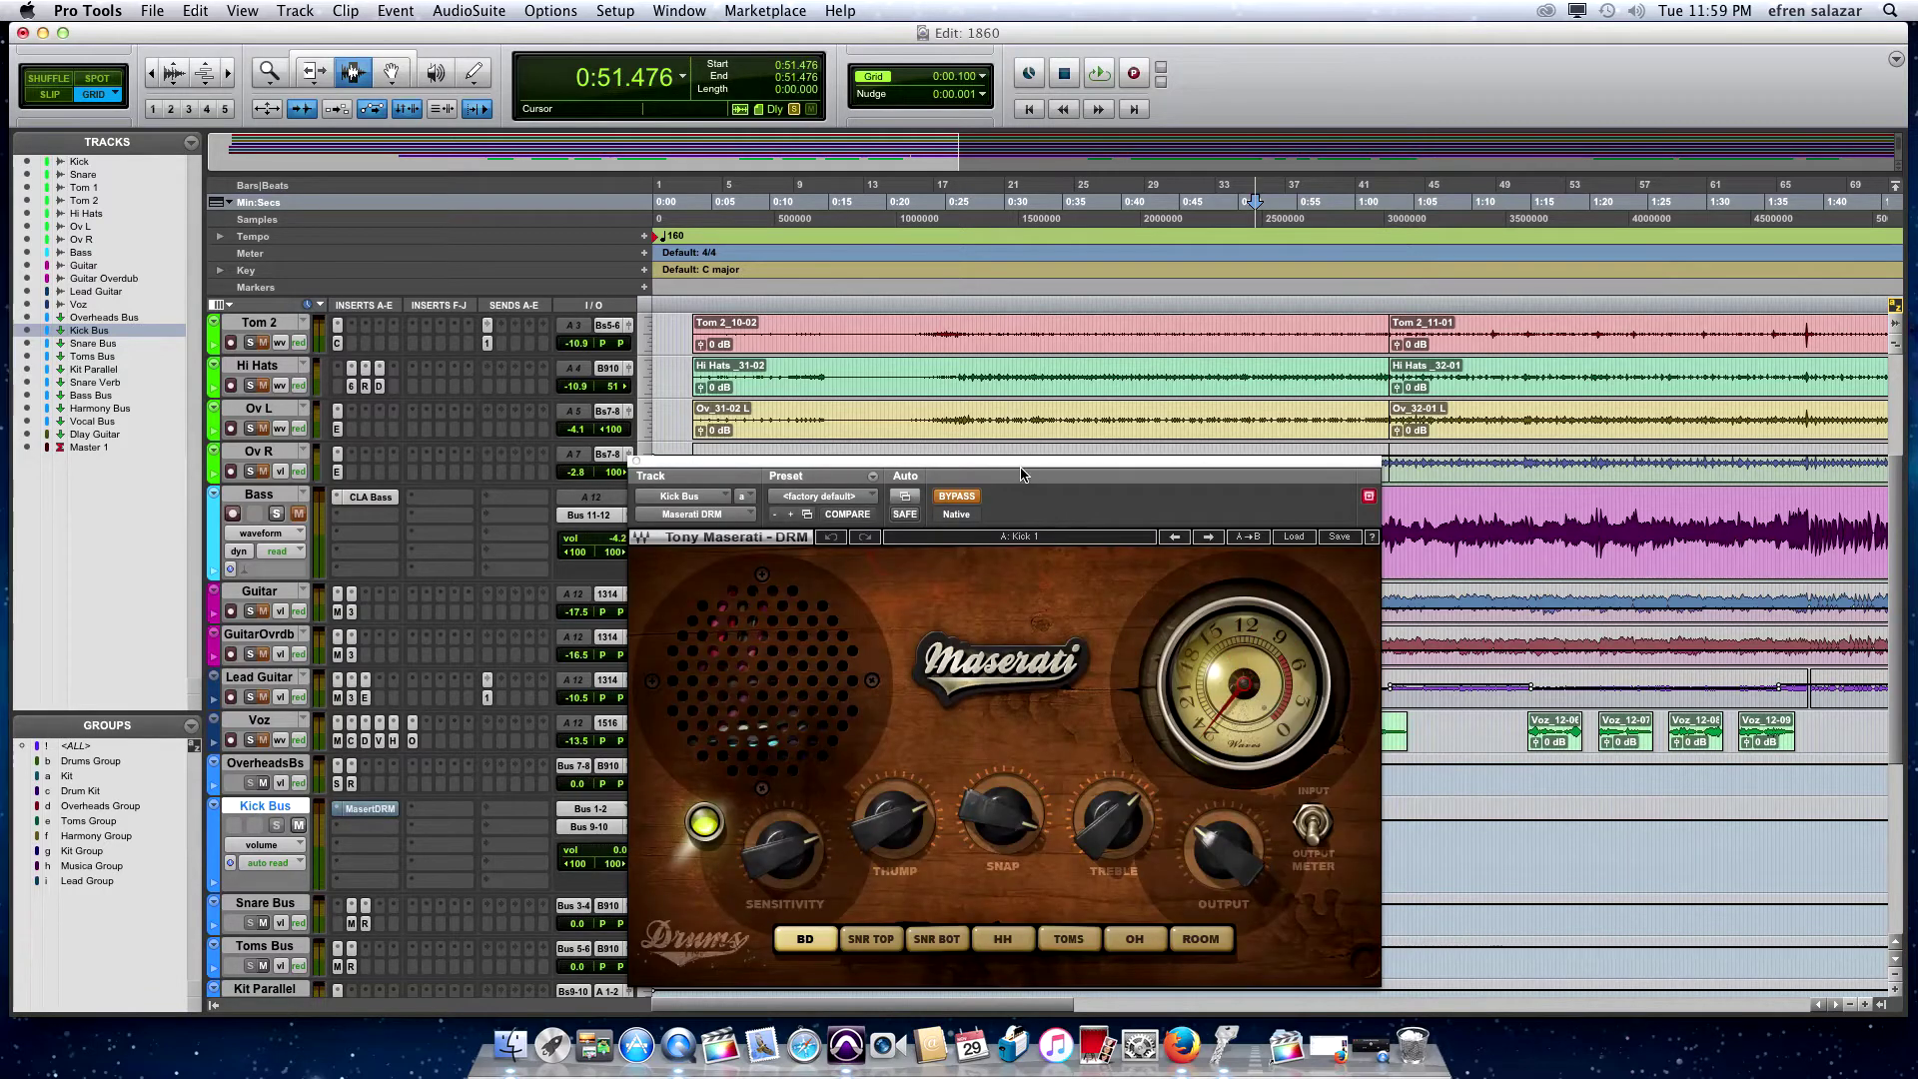
drag(1019, 465, 1088, 348)
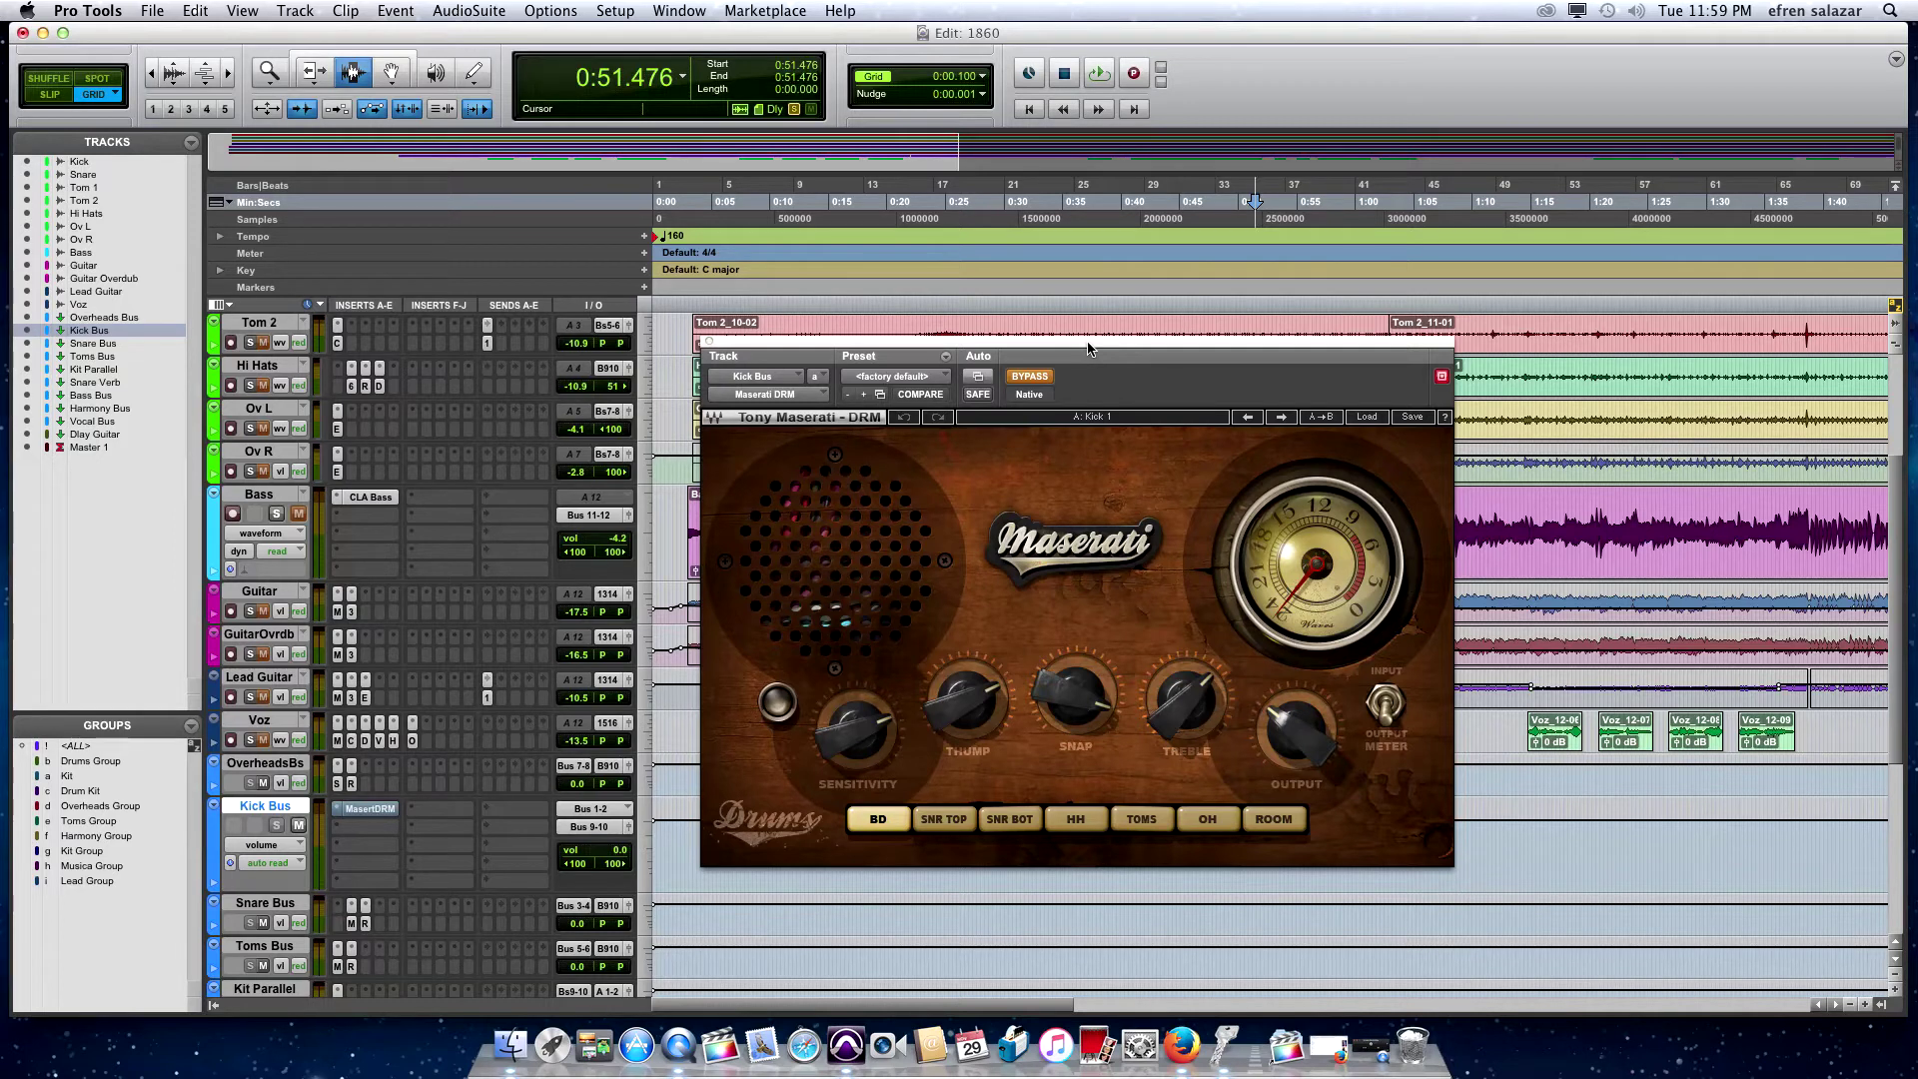
drag(1086, 349, 1037, 290)
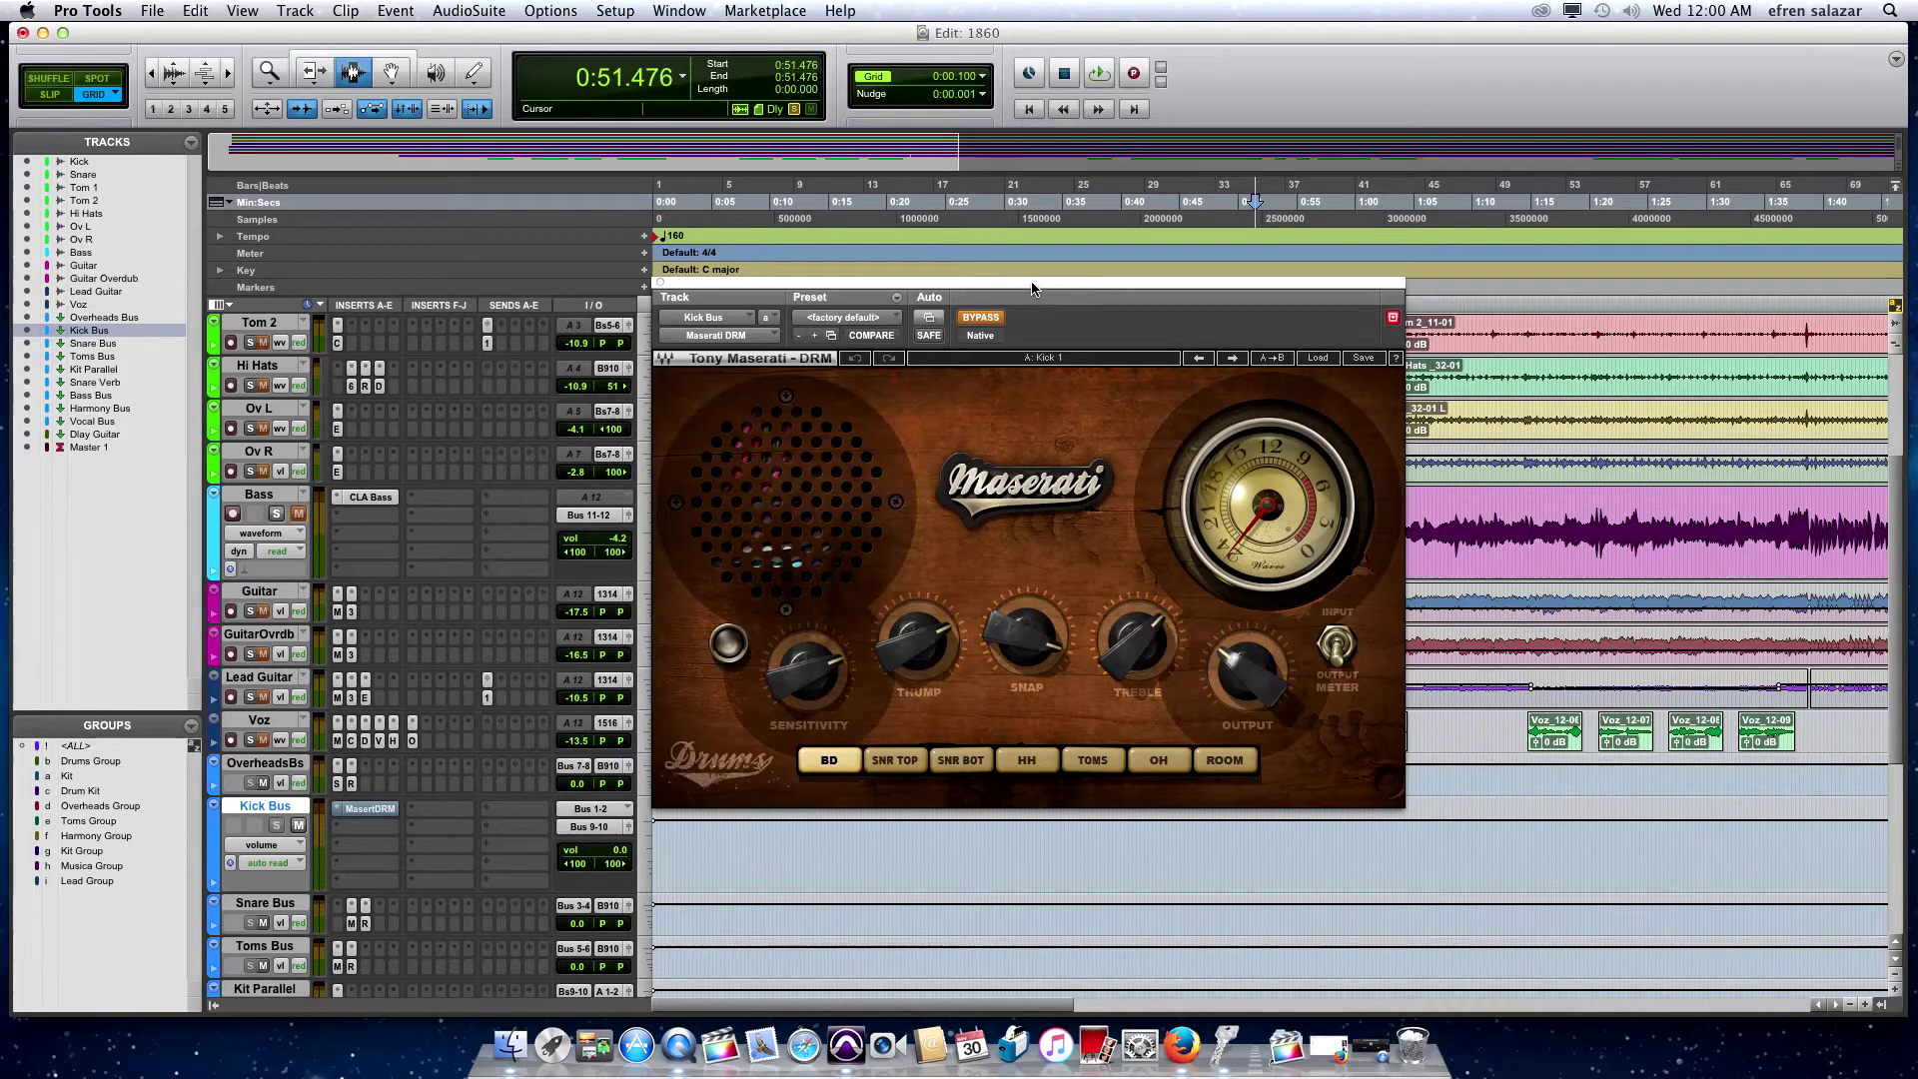
Compare the playing kick with Maserati DRM bypassed and active, leave it active, close the plug-in and stop playback
key(space)
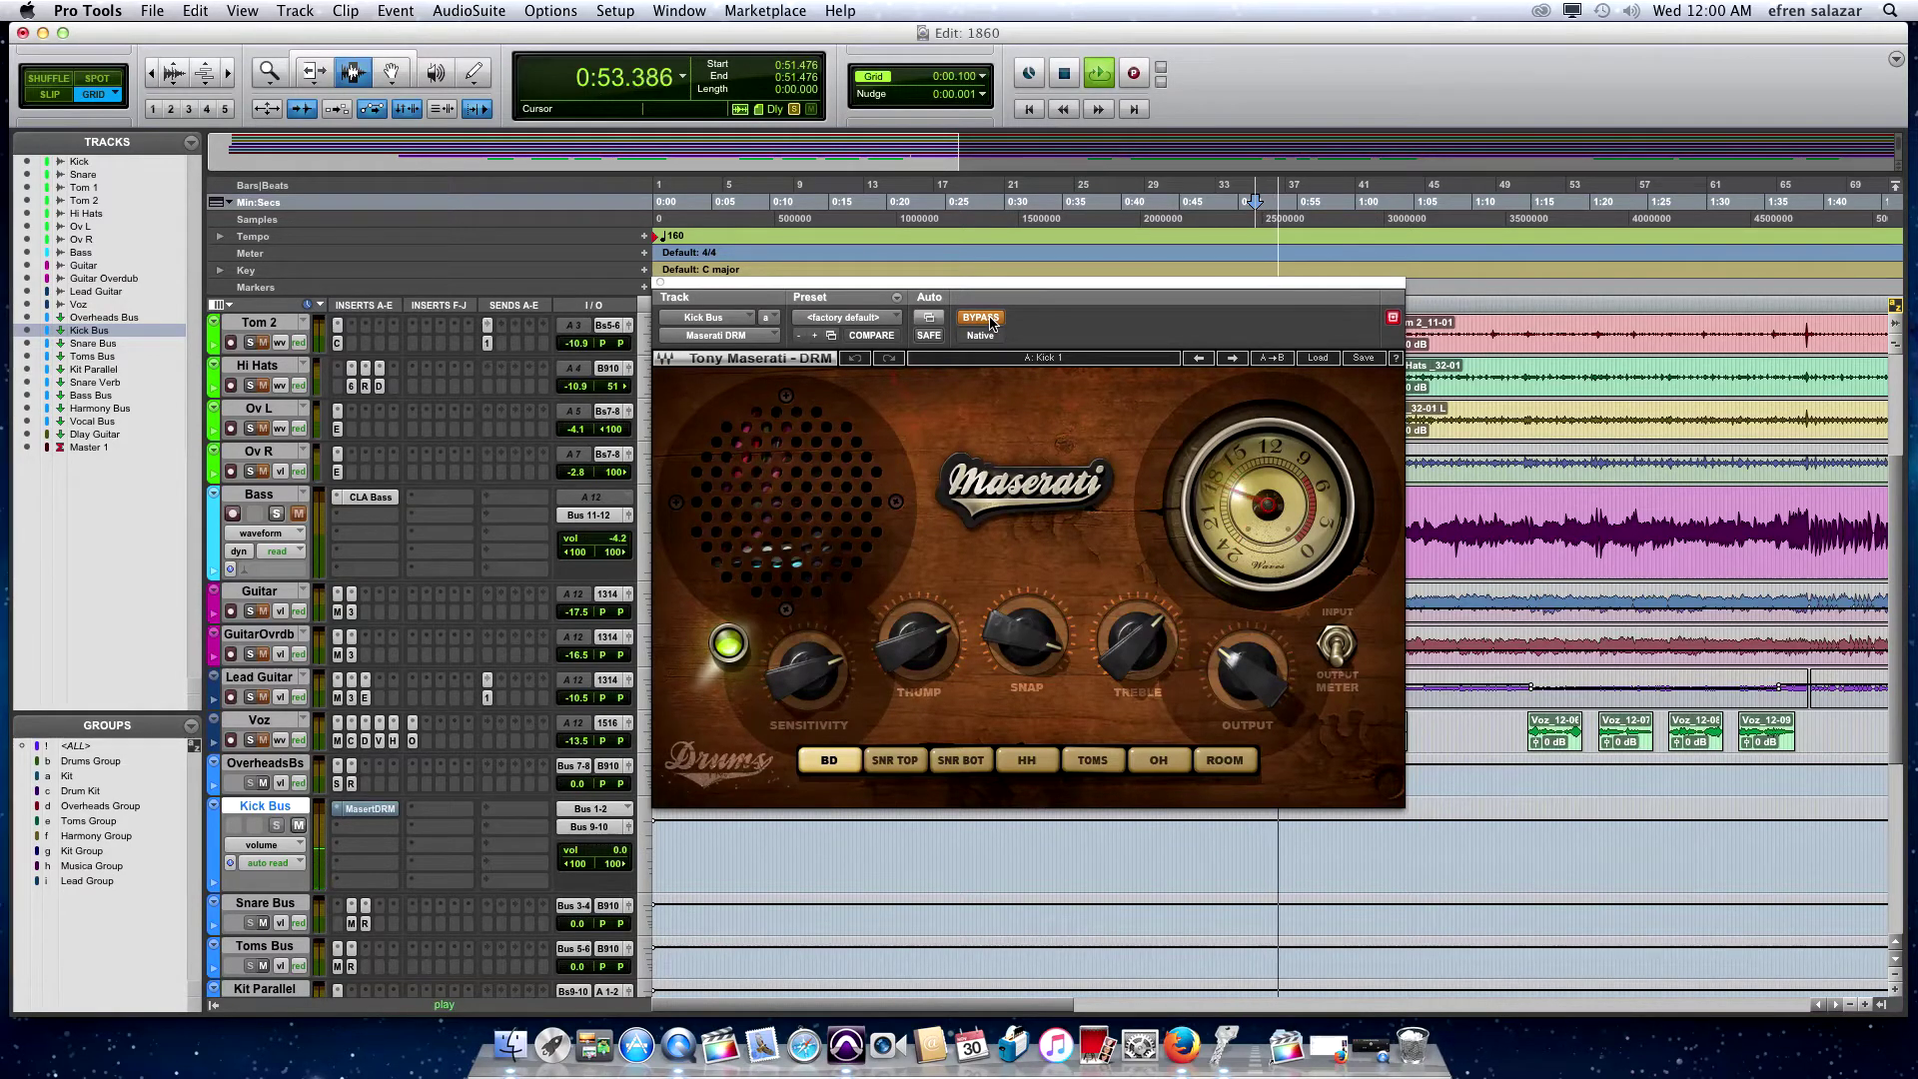
click(980, 317)
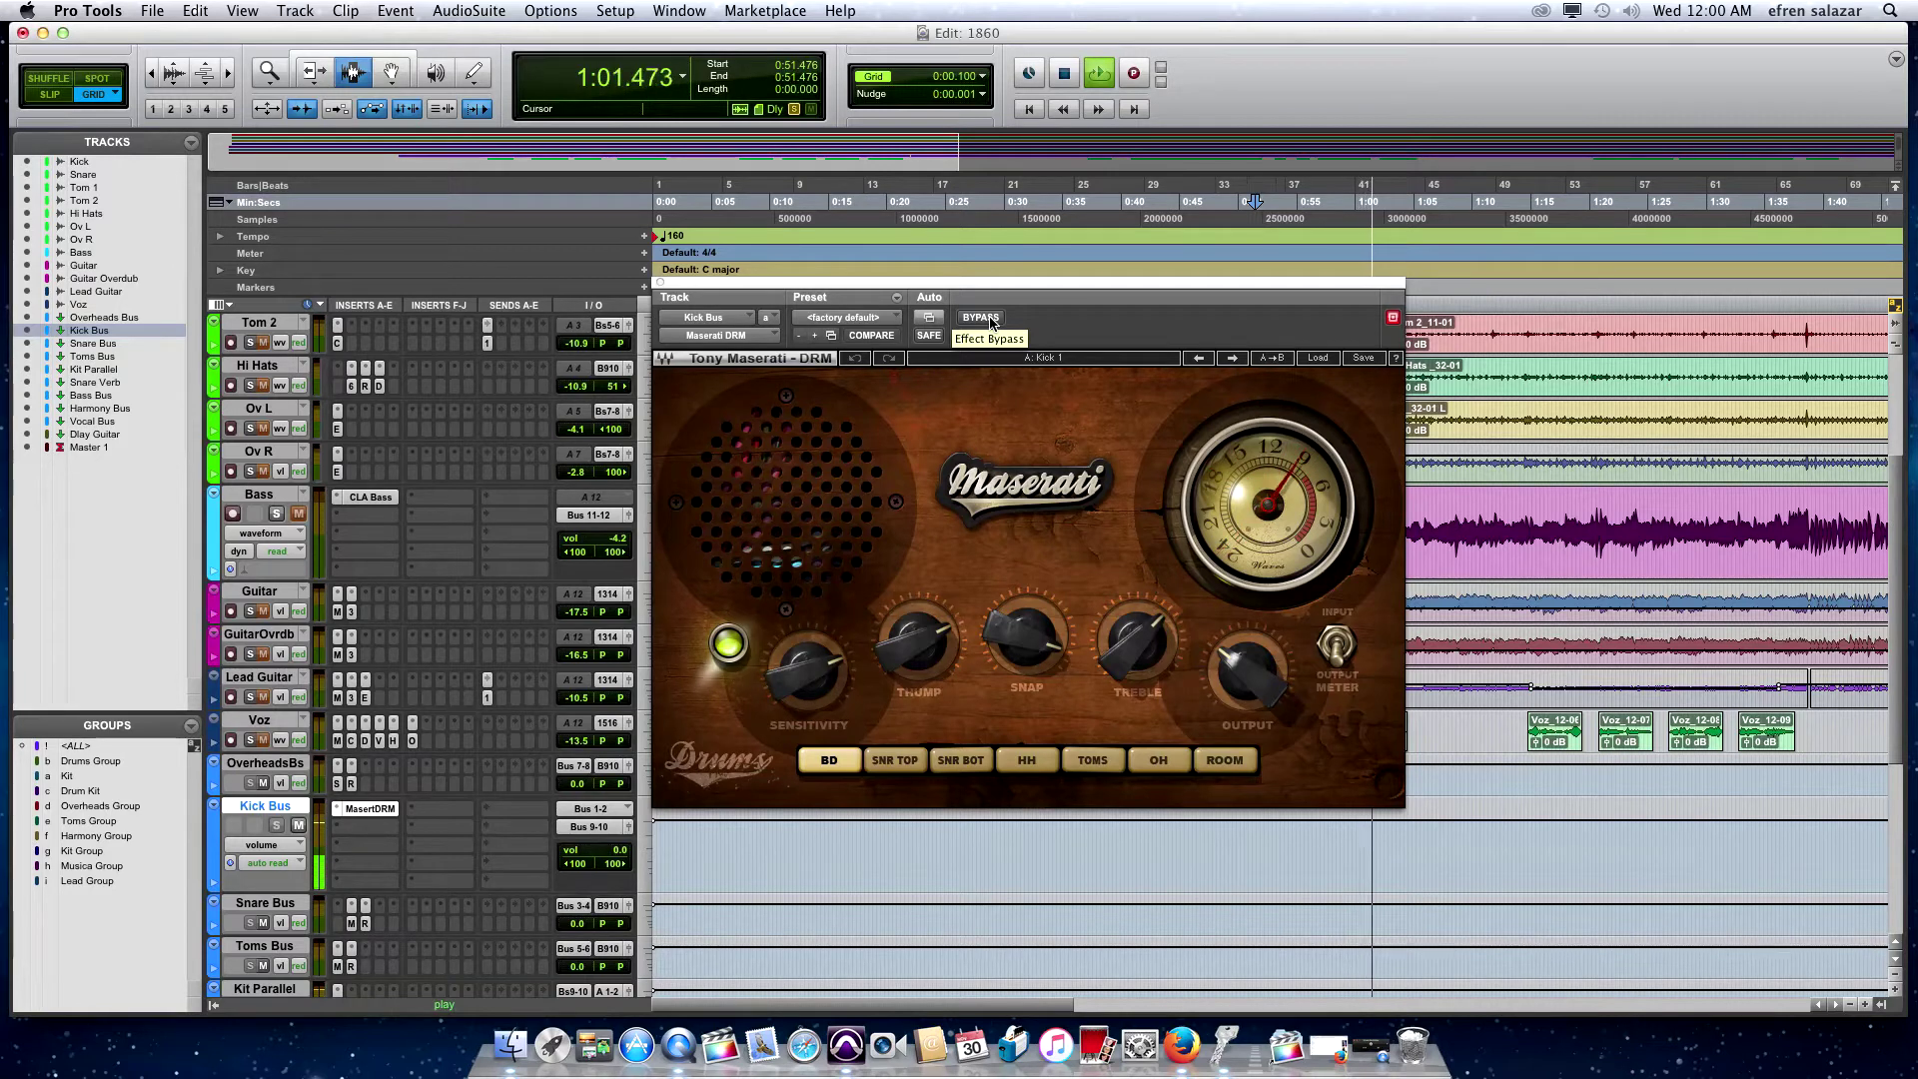
click(980, 318)
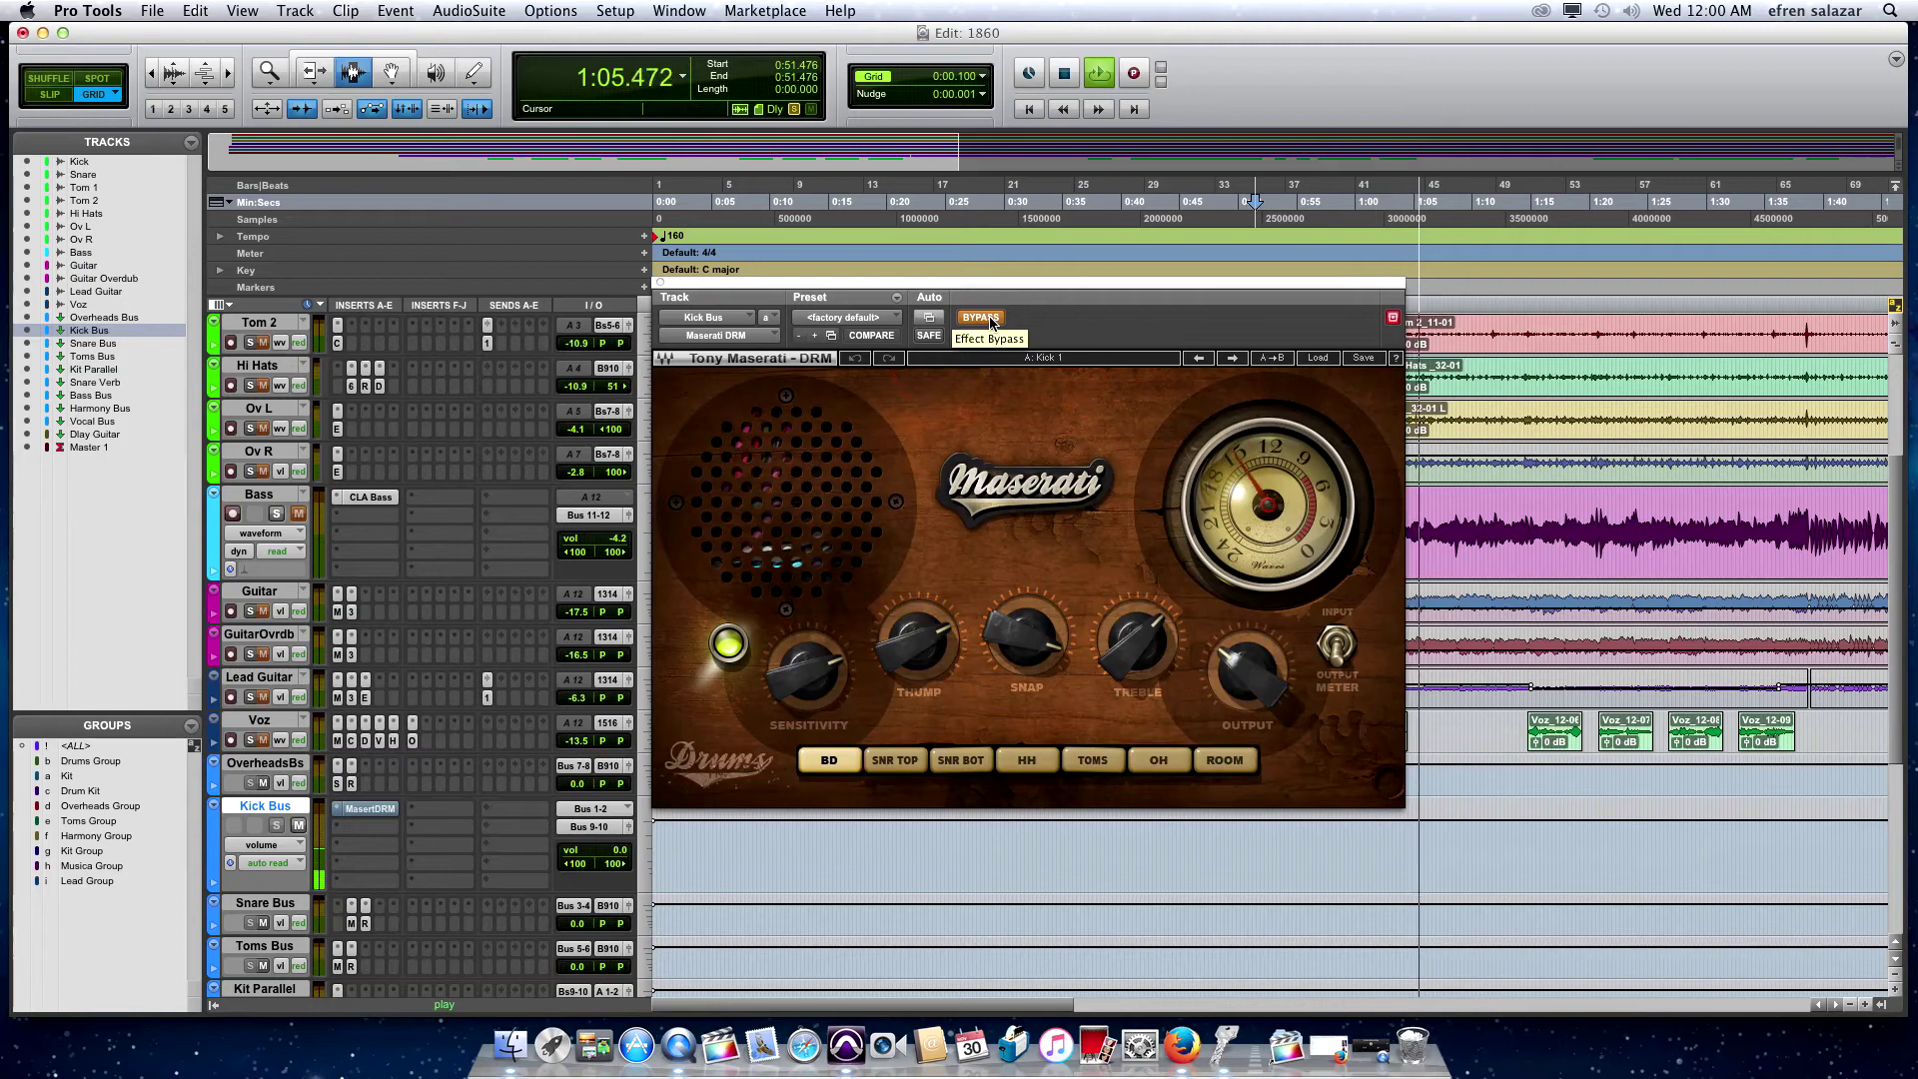
click(989, 319)
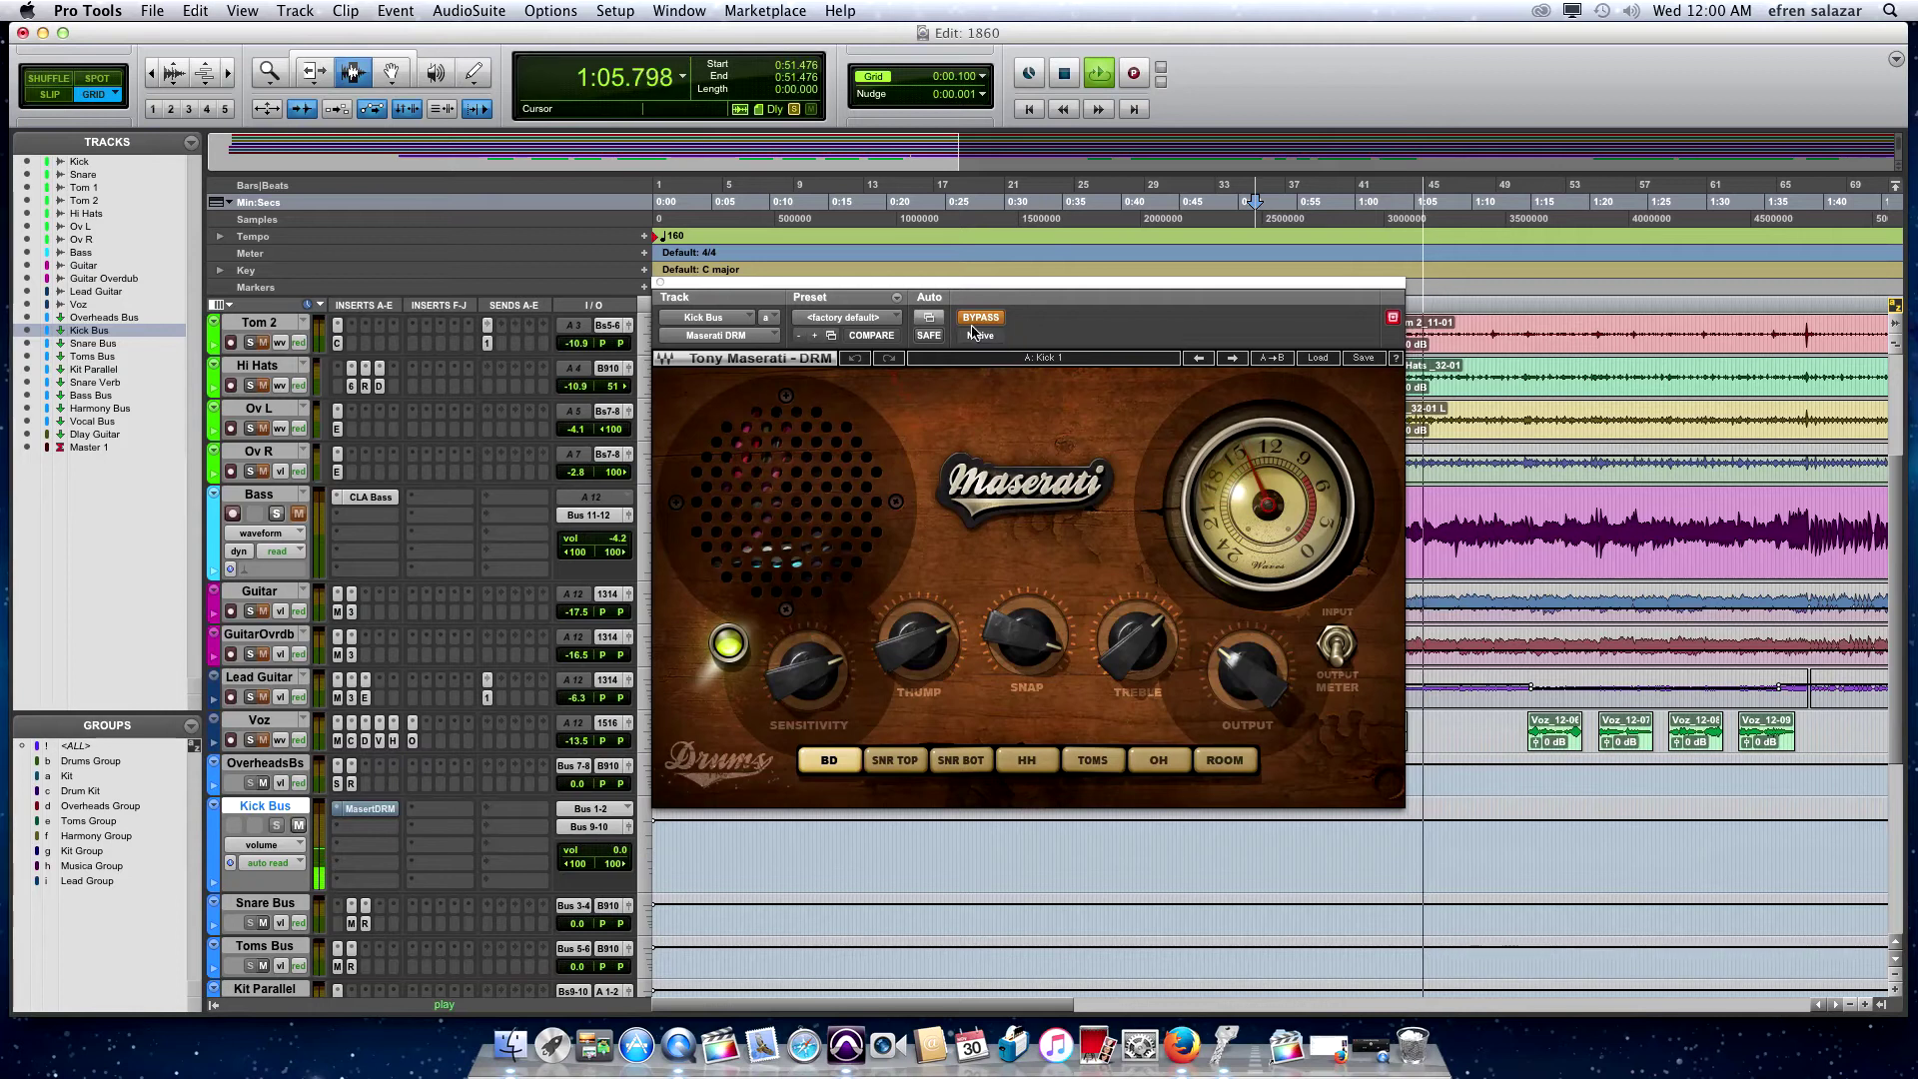
click(659, 285)
key(space)
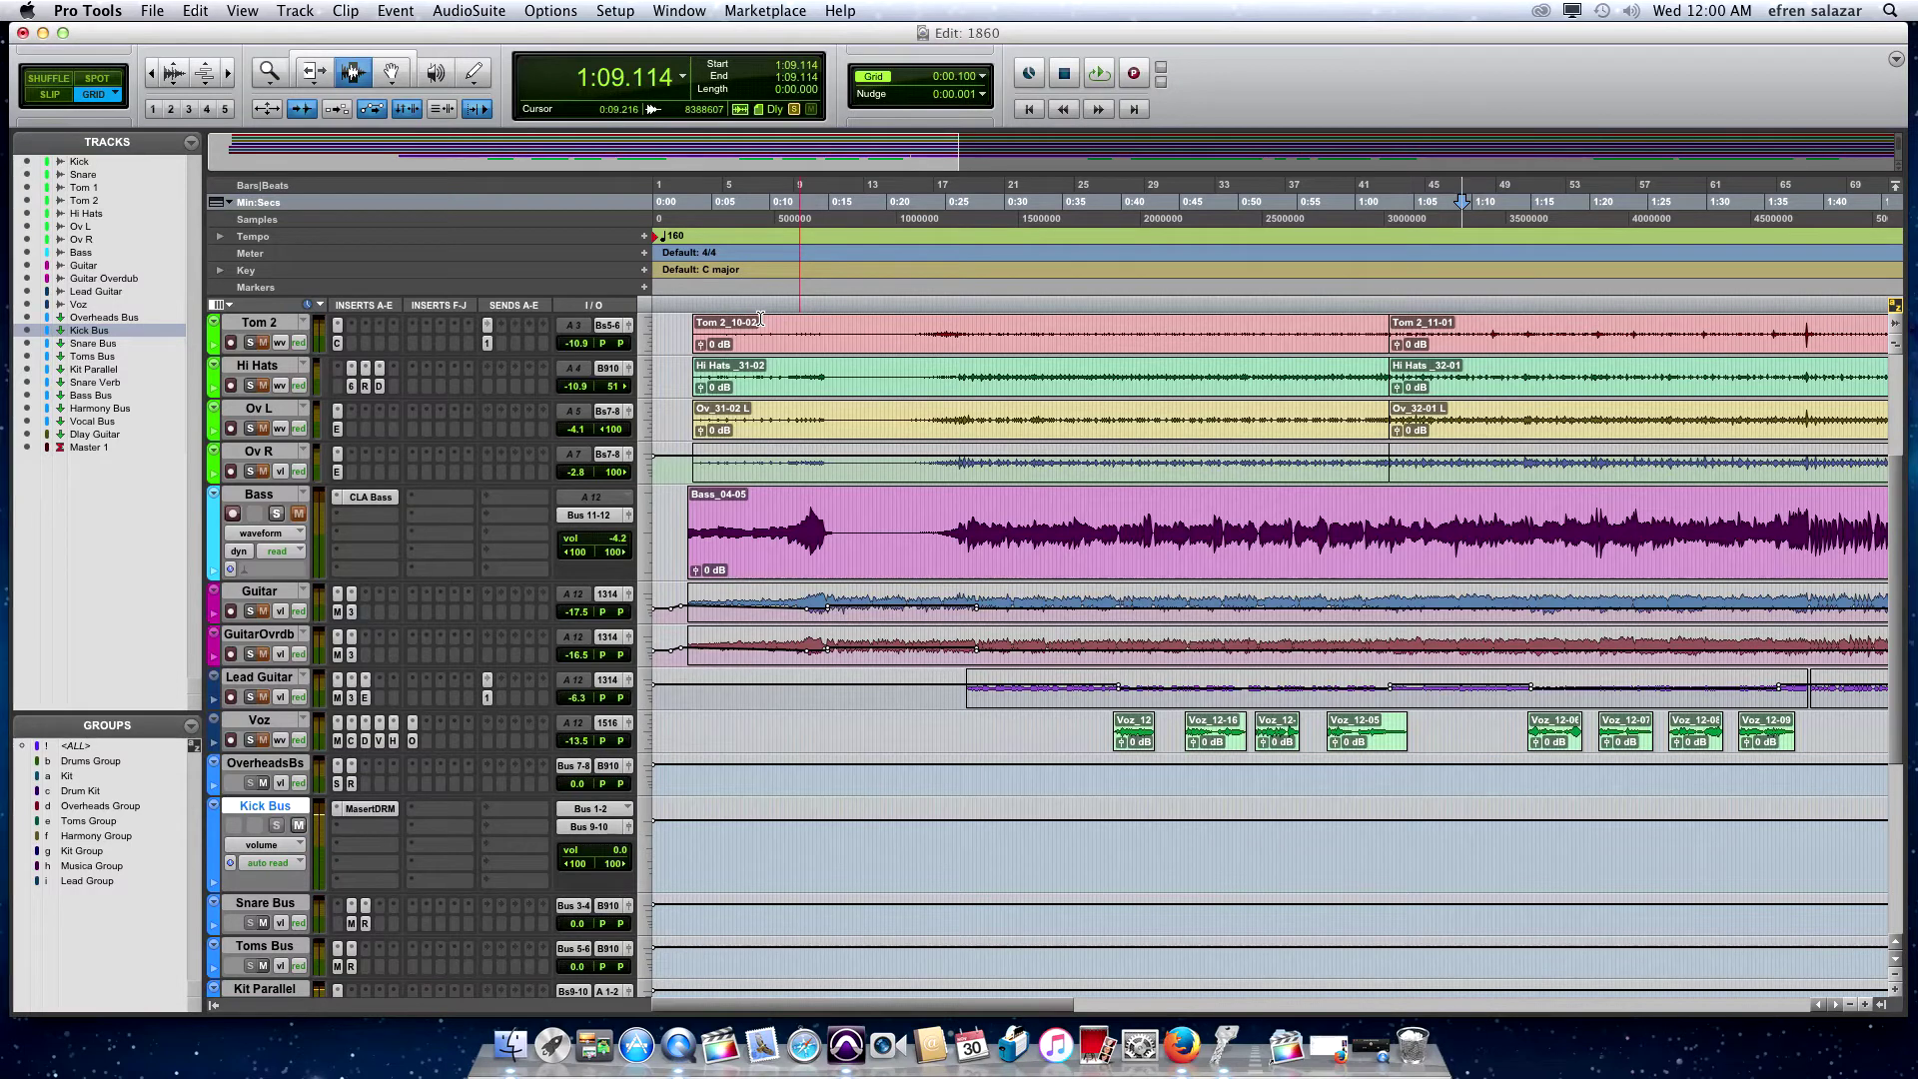
Zoom out to show the whole song, unsolo the Kick track and play the full mix from 1:09.114
key(r)
key(r)
scroll(788, 429, up, 5)
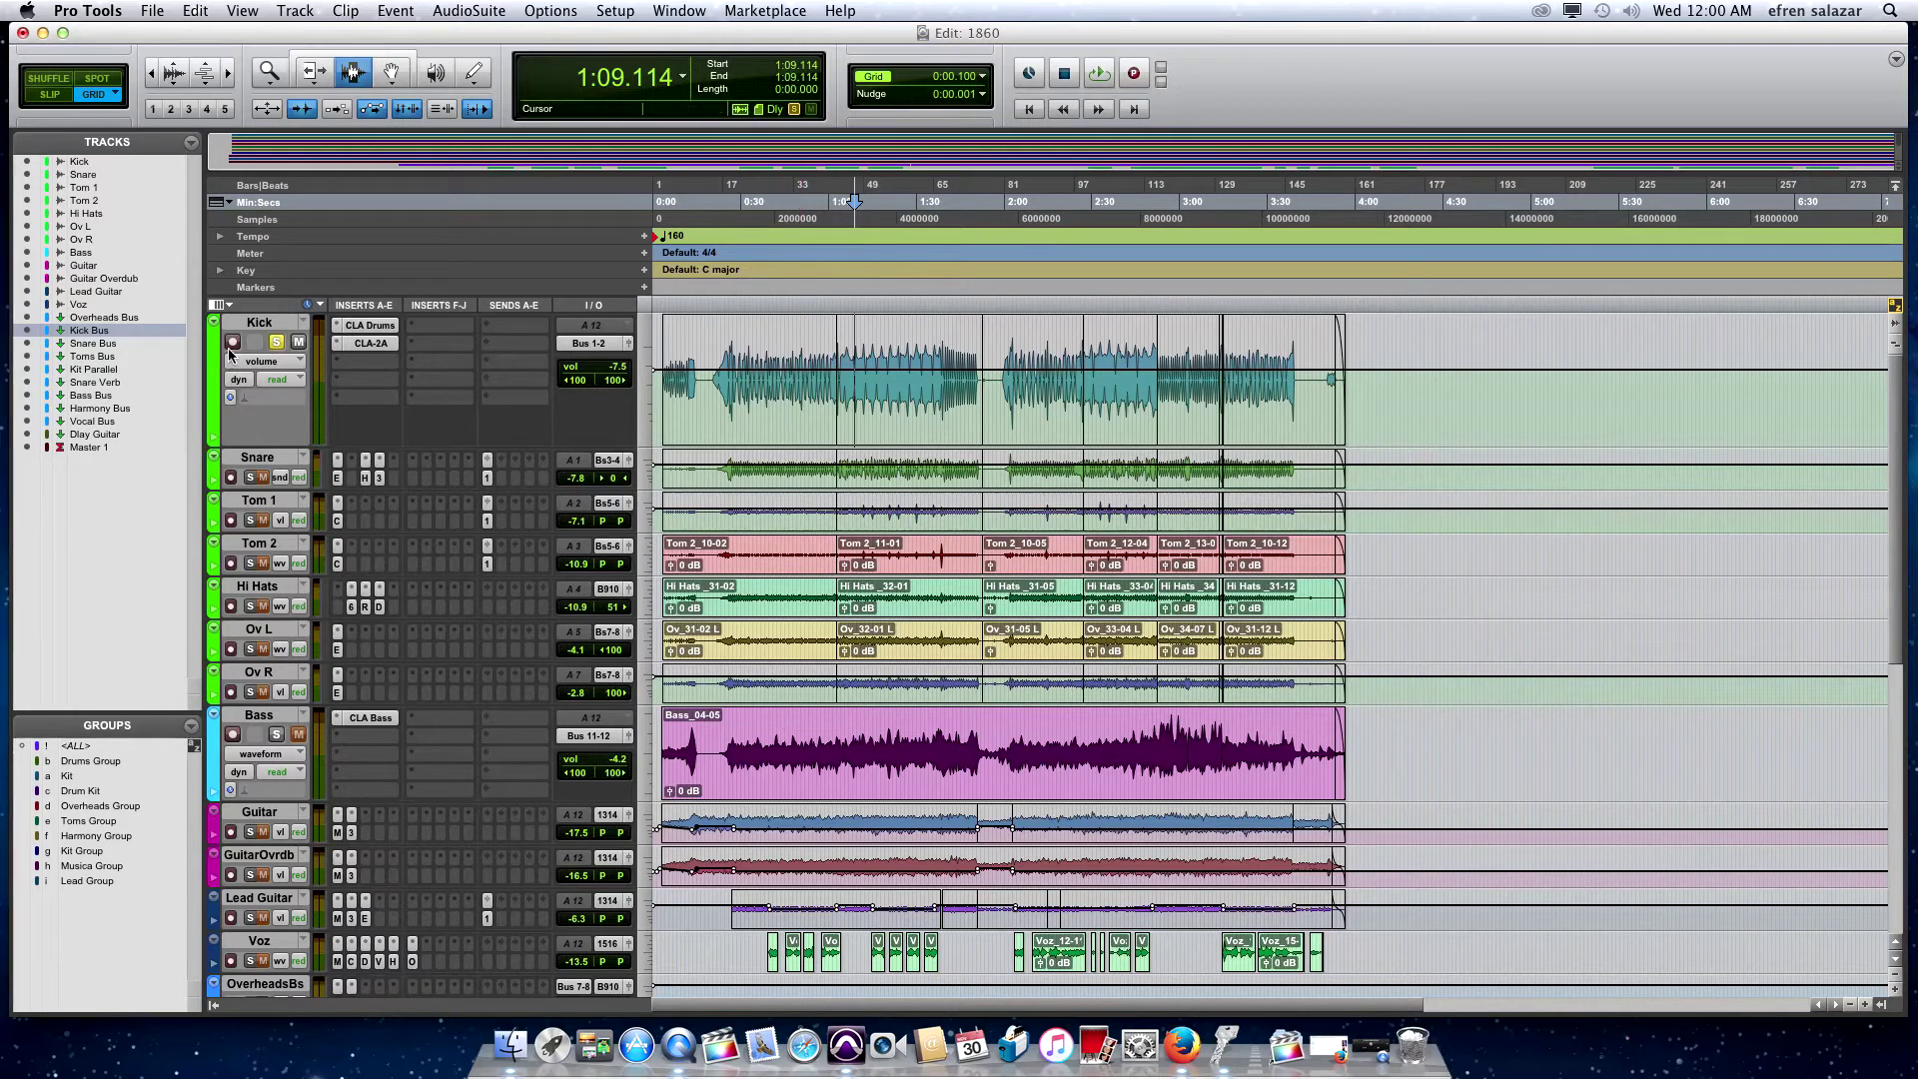
click(272, 344)
key(space)
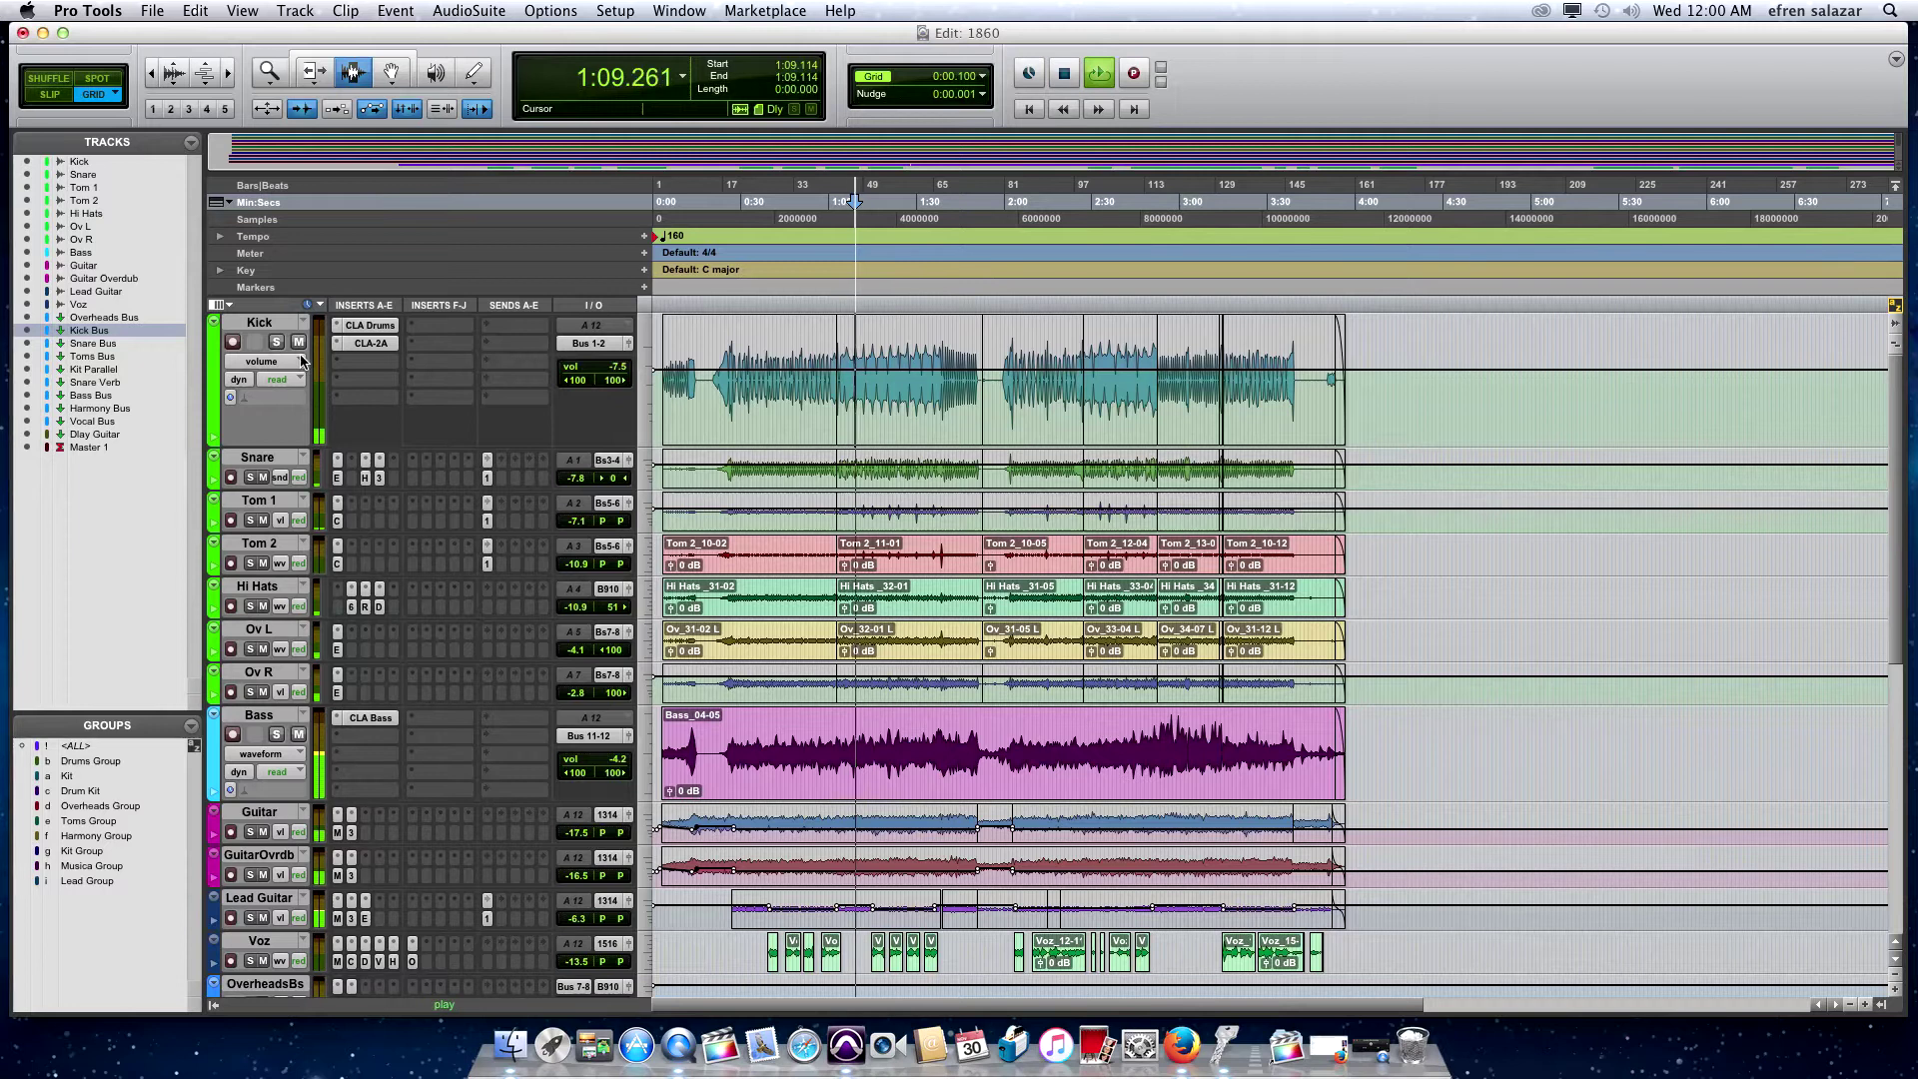
While the full mix plays, bypass CLA Drums and CLA-2A on the Kick track and Maserati DRM on the Kick Bus
super+click(379, 328)
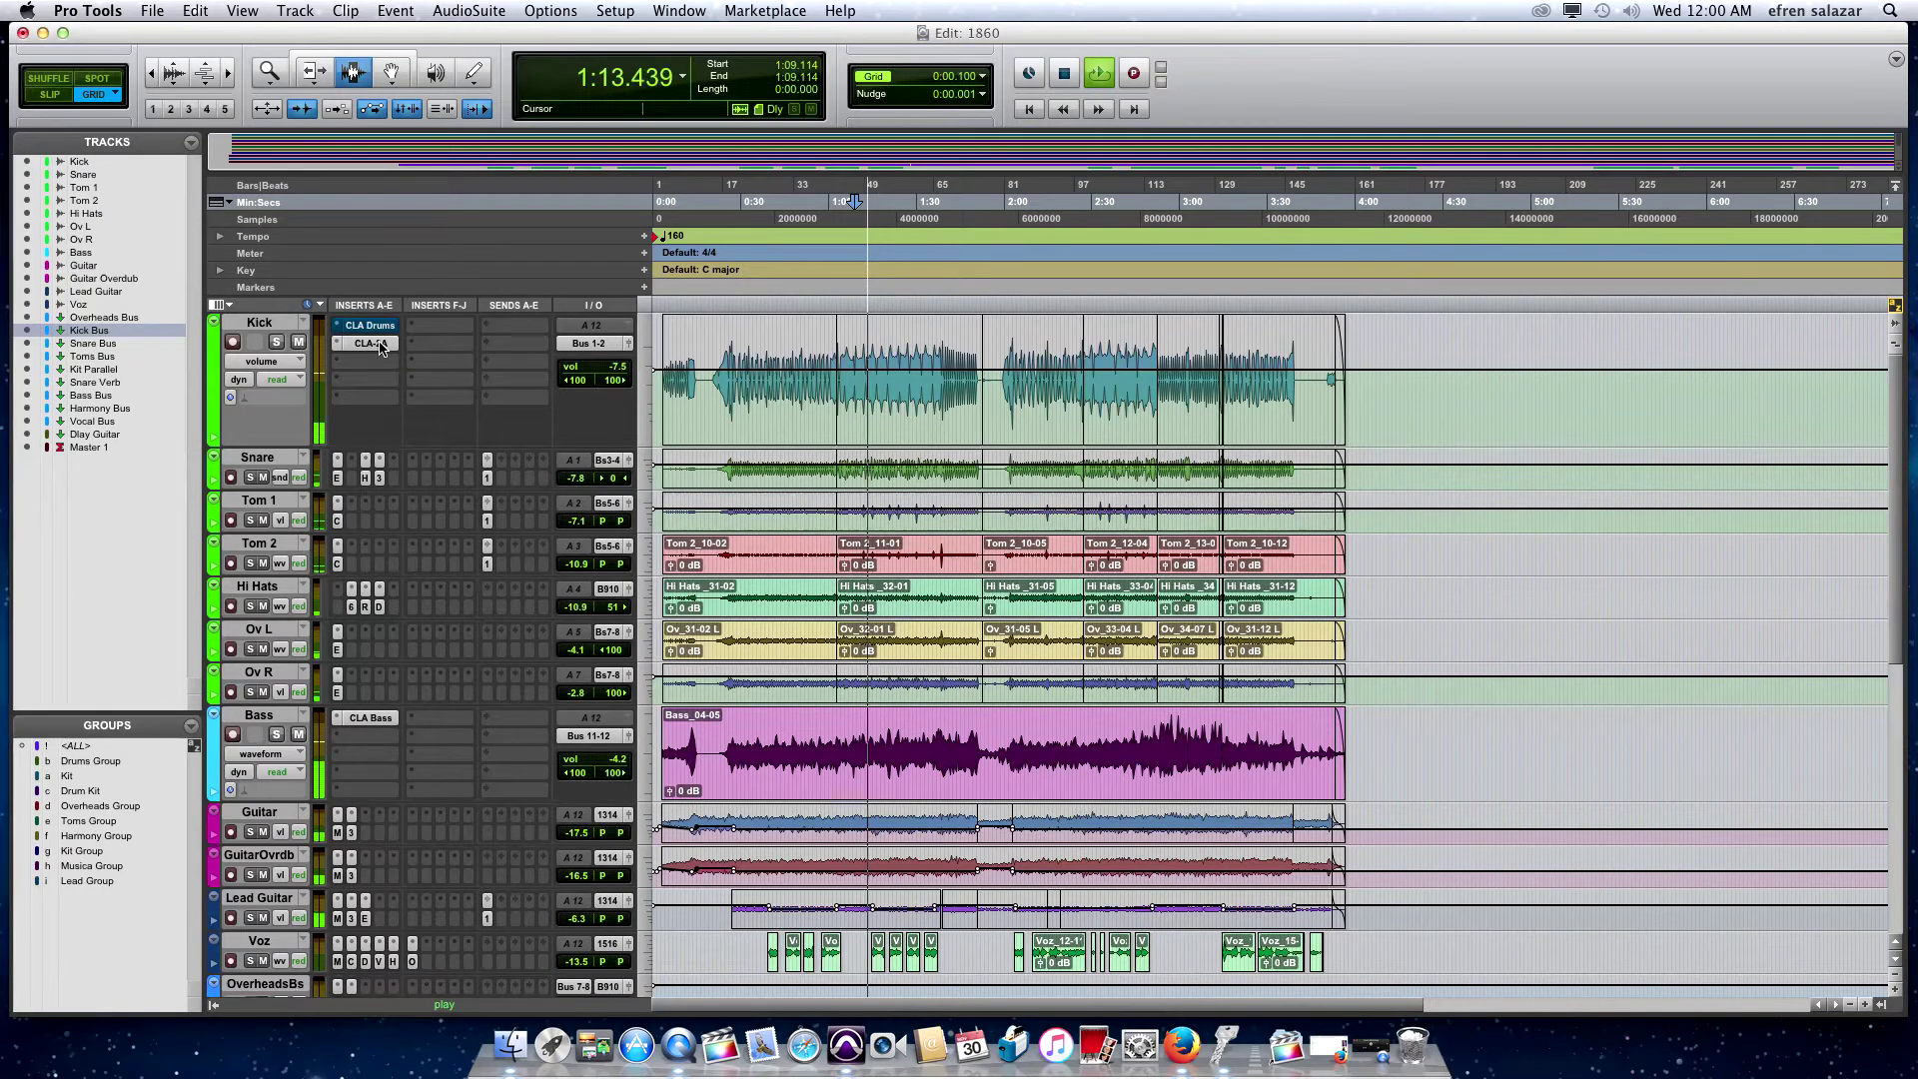
super+click(380, 343)
scroll(437, 438, down, 5)
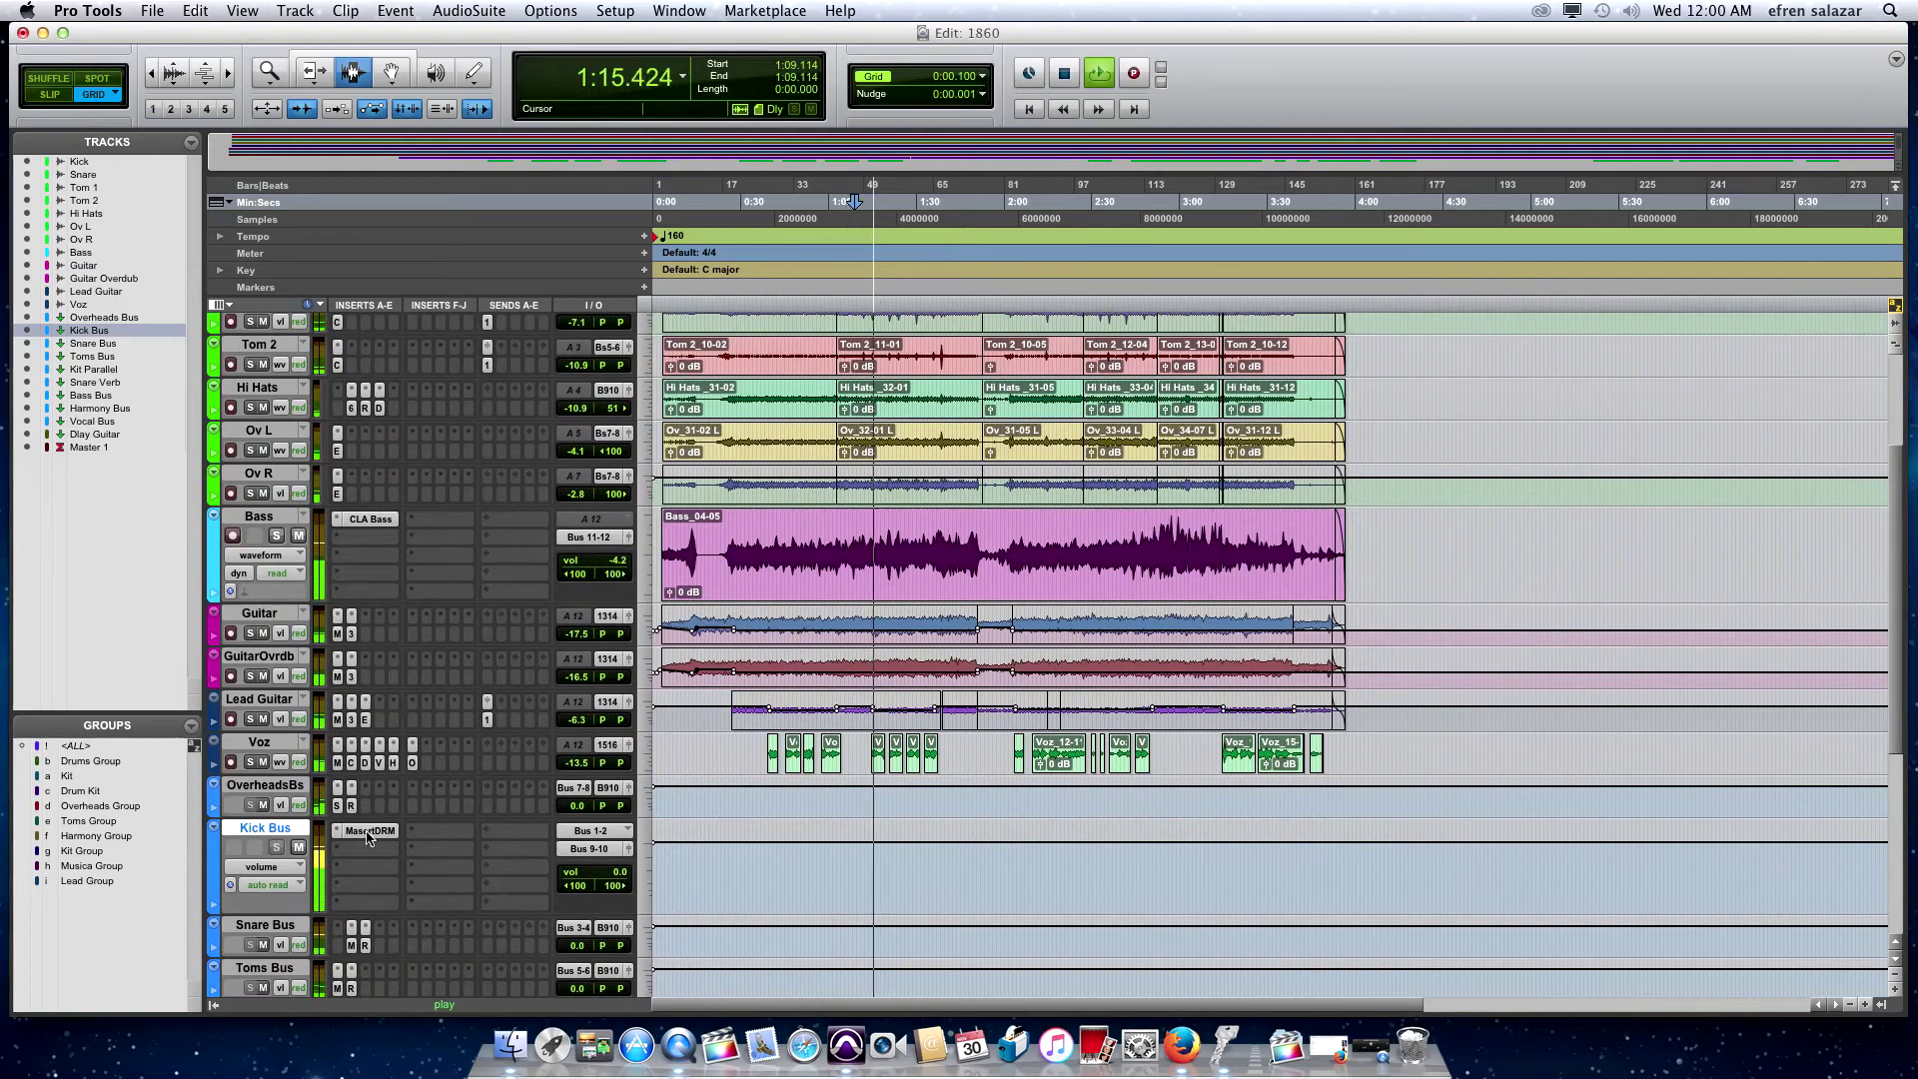
super+click(368, 833)
scroll(349, 450, up, 5)
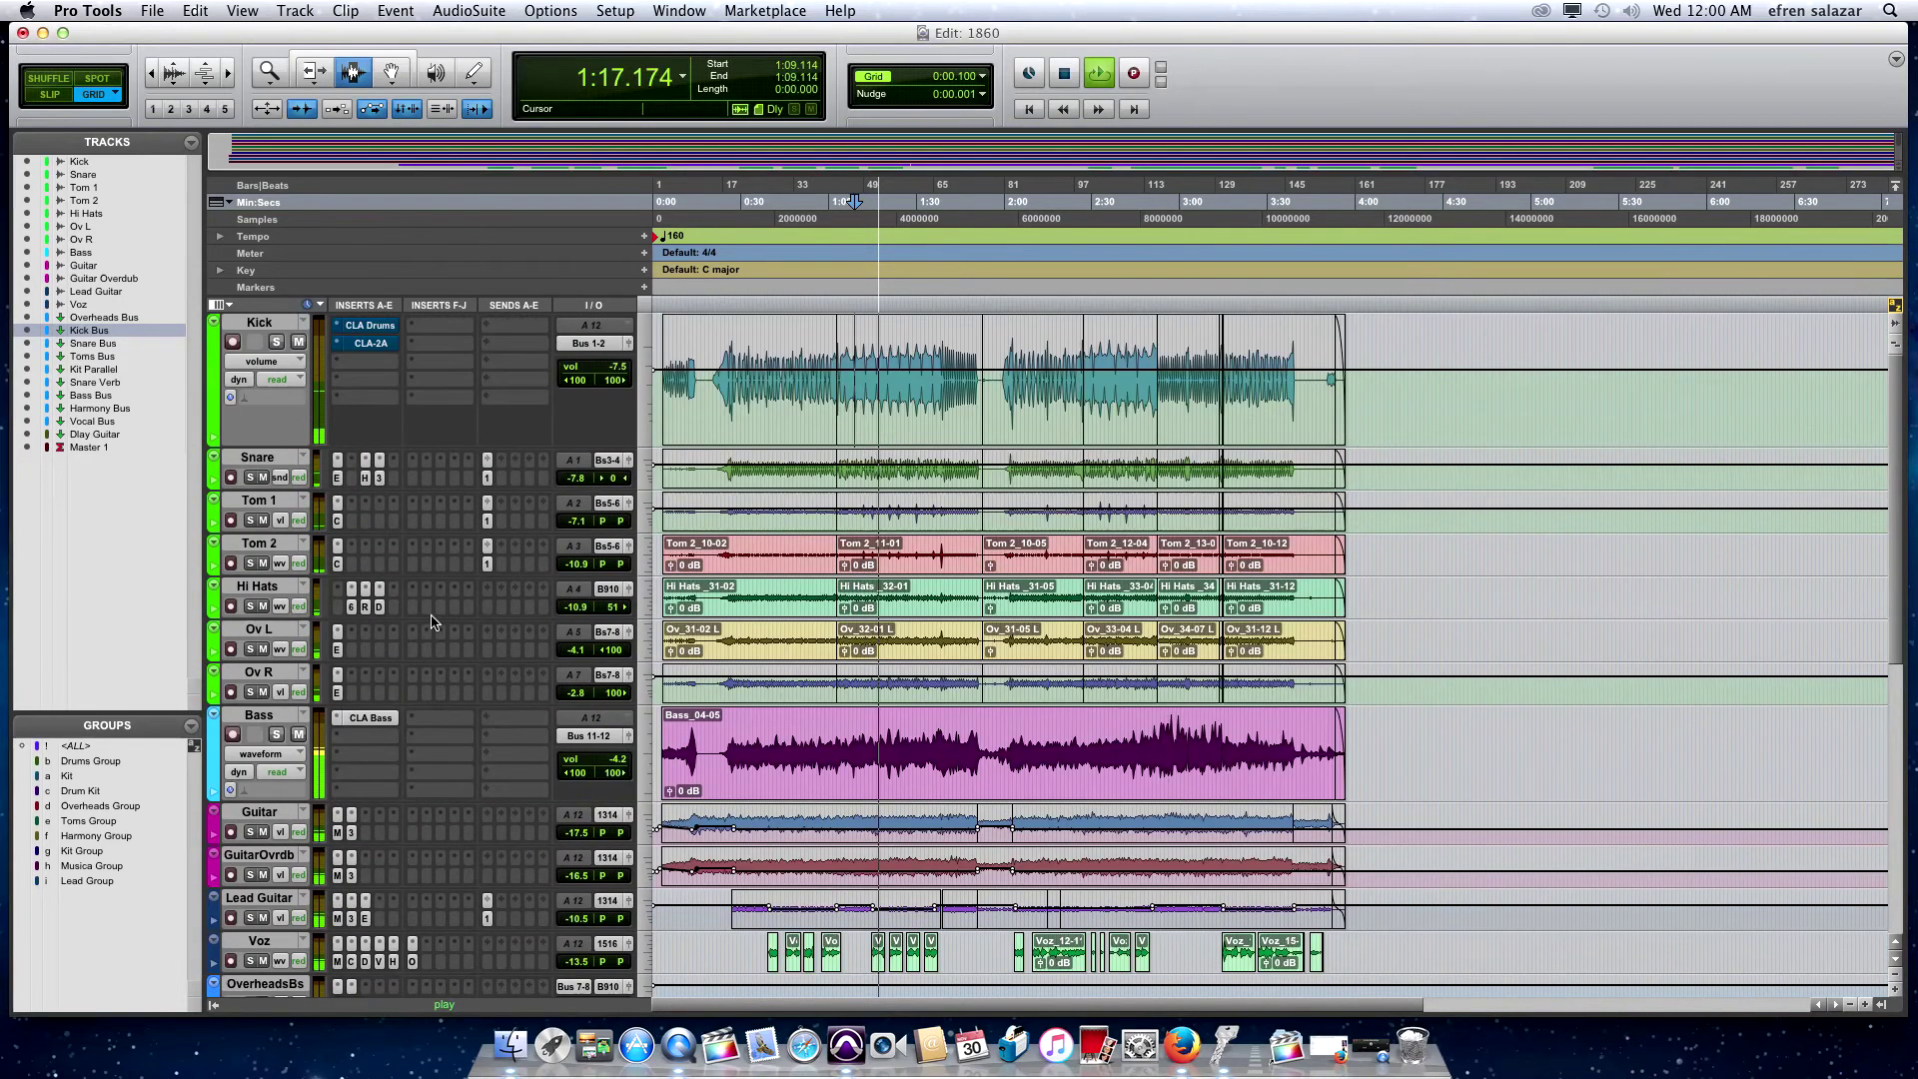
Reactivate CLA Drums and CLA-2A on the Kick track and Maserati DRM on the Kick Bus during playback, and stop the mix
super+click(370, 325)
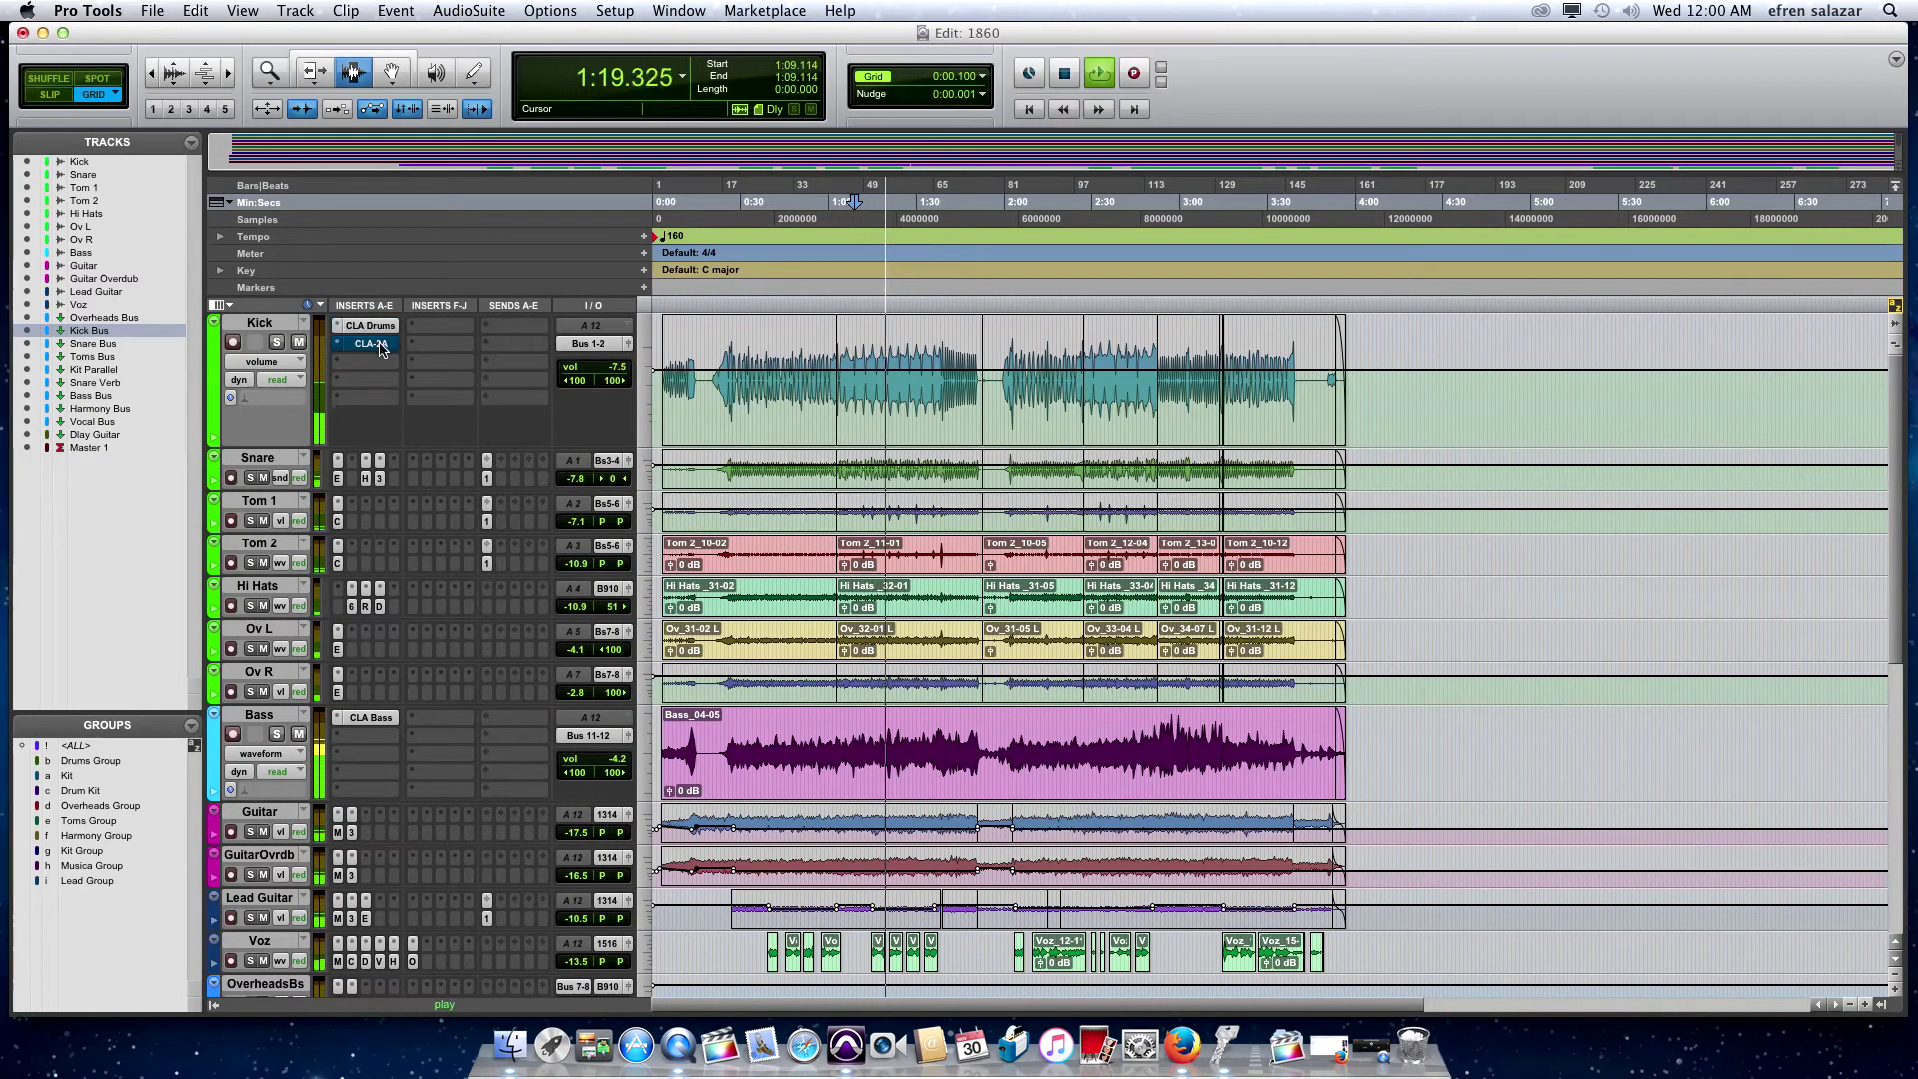
super+click(369, 344)
scroll(439, 759, down, 3)
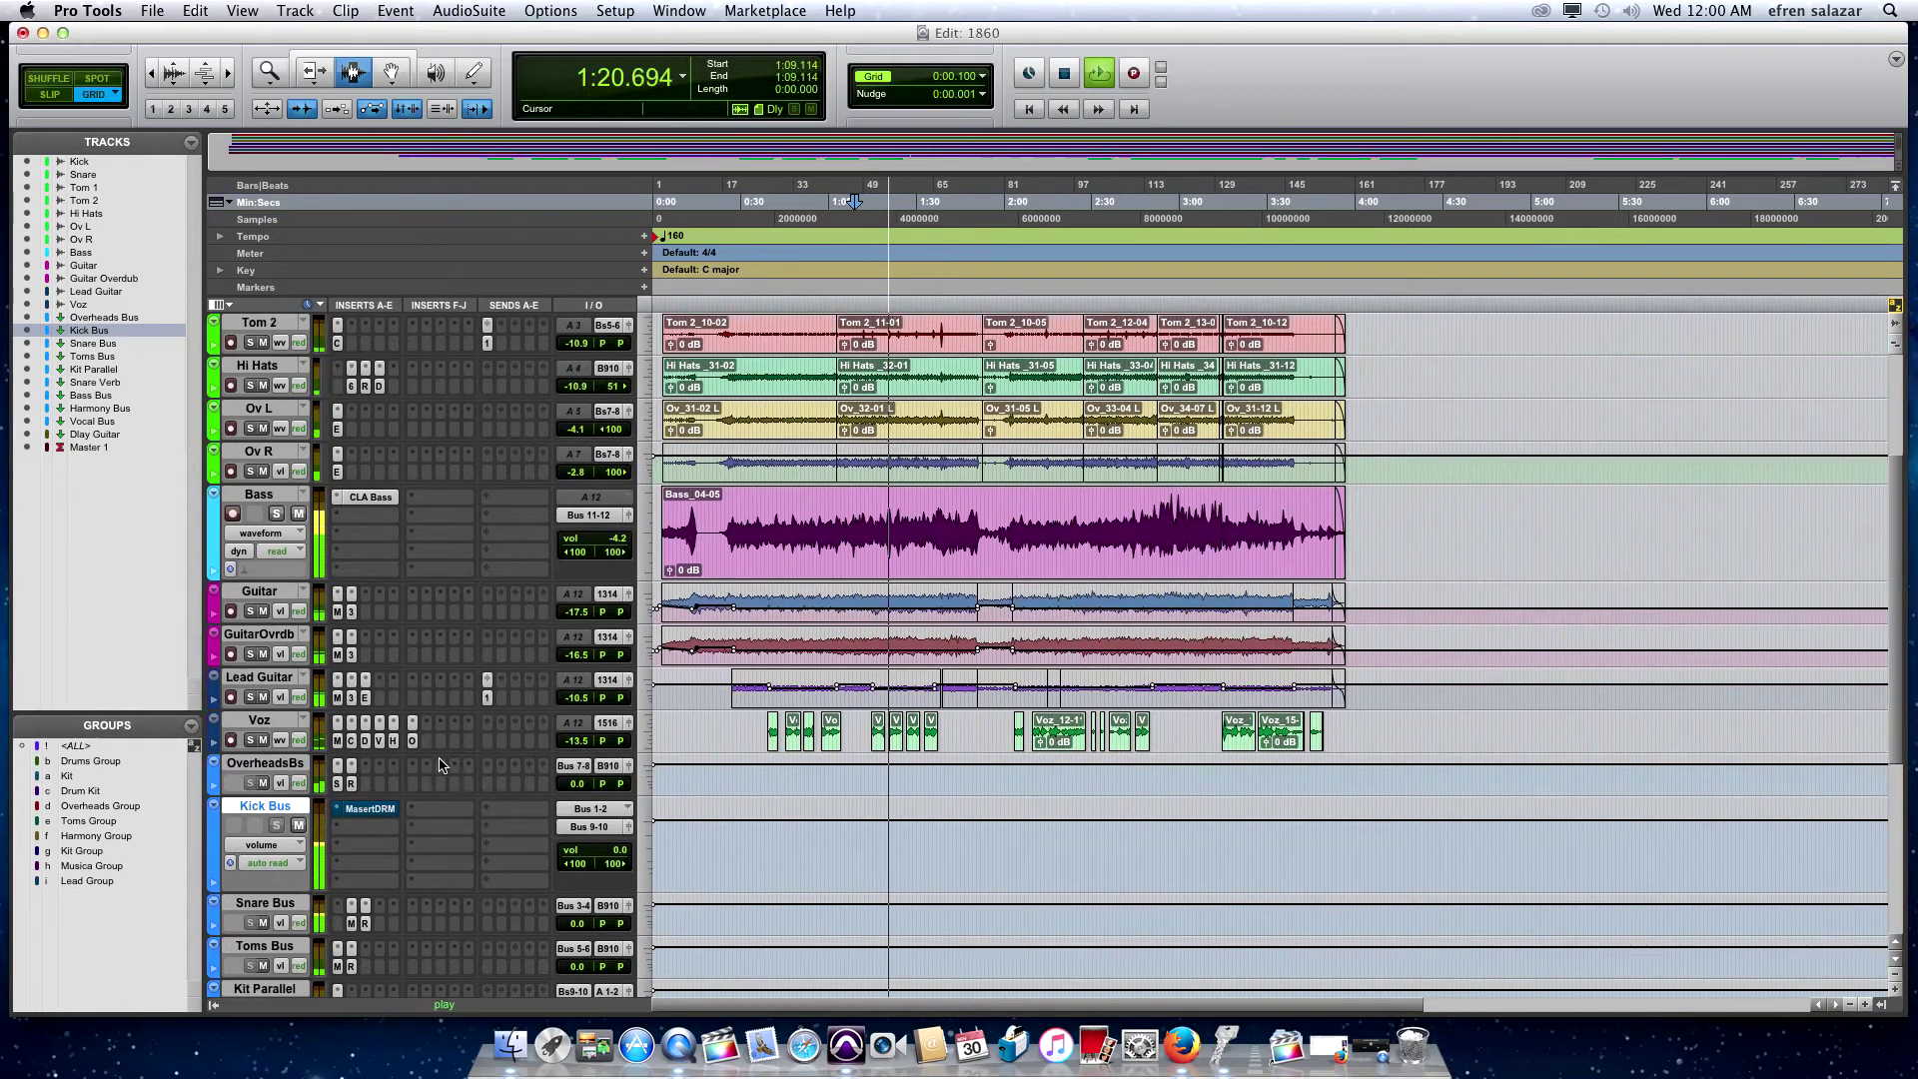
super+click(397, 808)
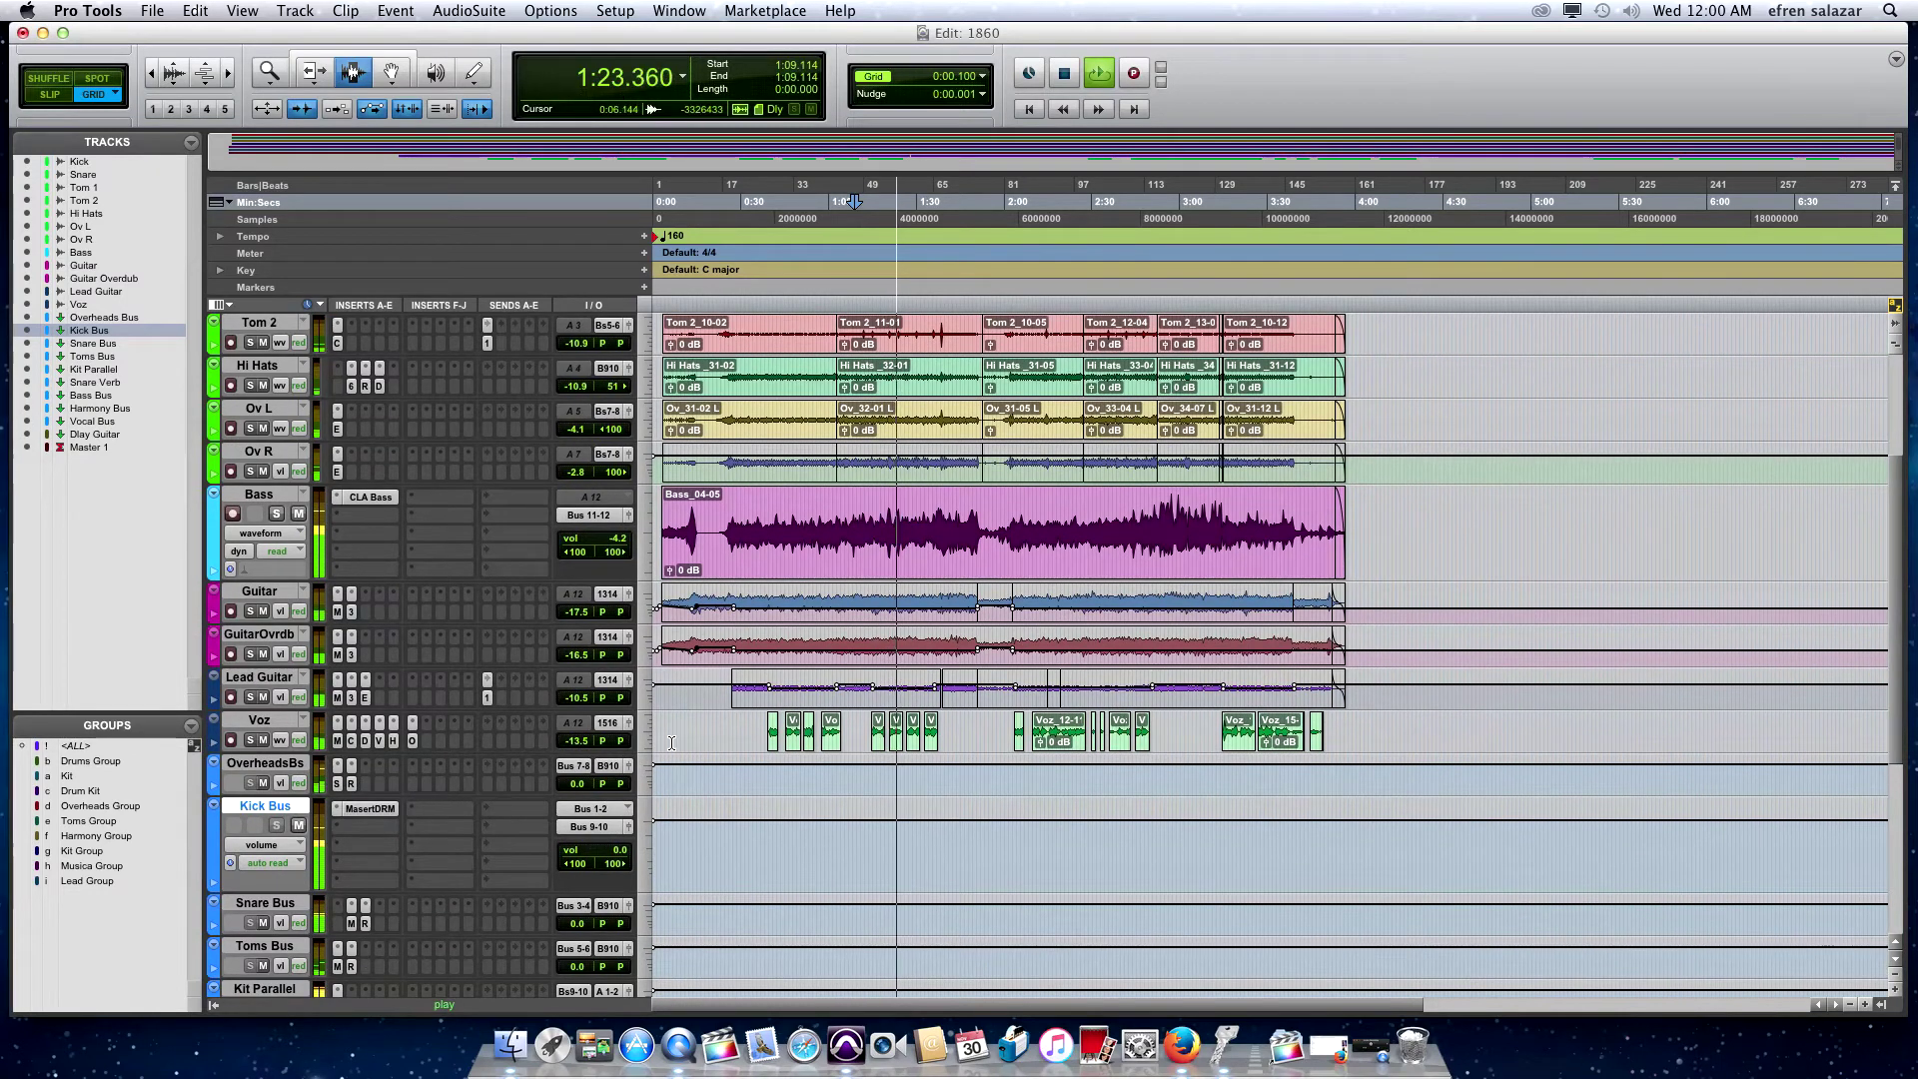
scroll(676, 738, up, 2)
scroll(676, 738, up, 2)
key(space)
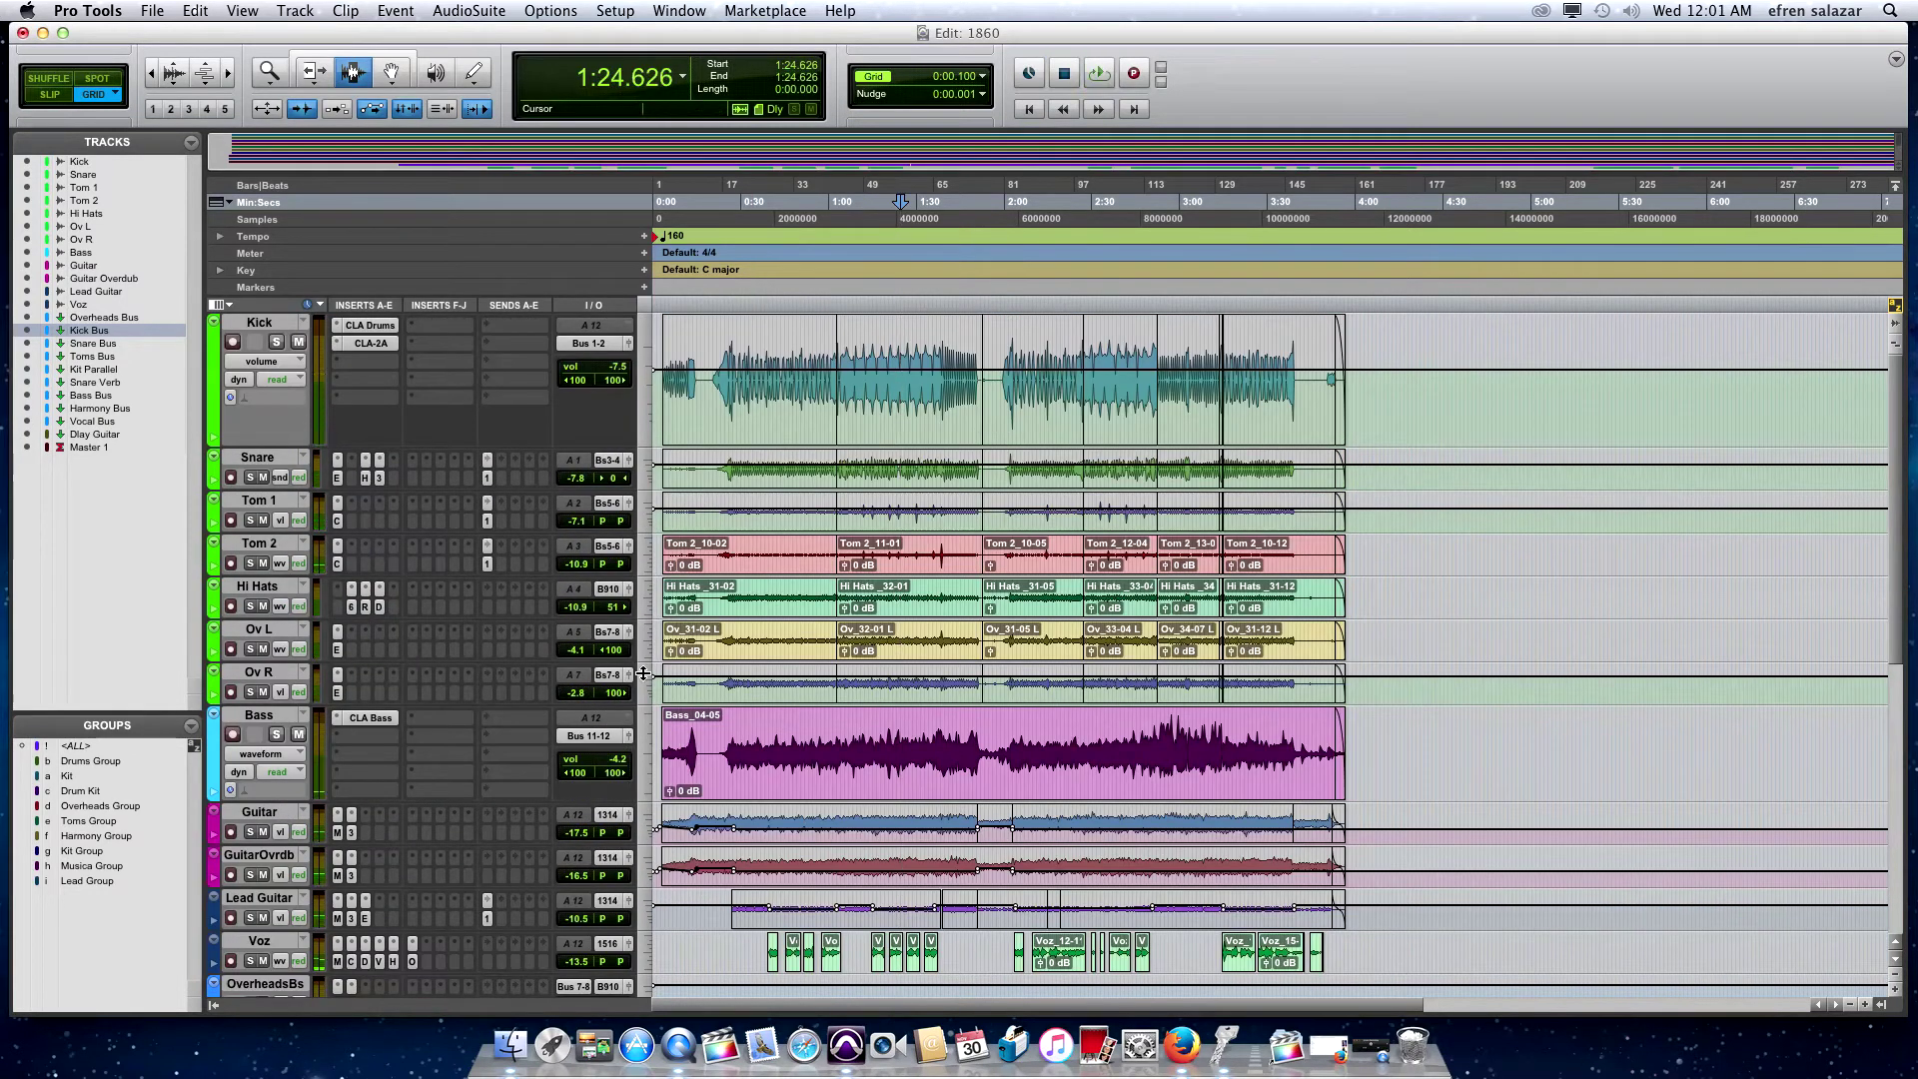
Enlarge the Snare track to about the Kick track's height, solo it and open its Expander/Gate plug-in
drag(396, 492, 402, 564)
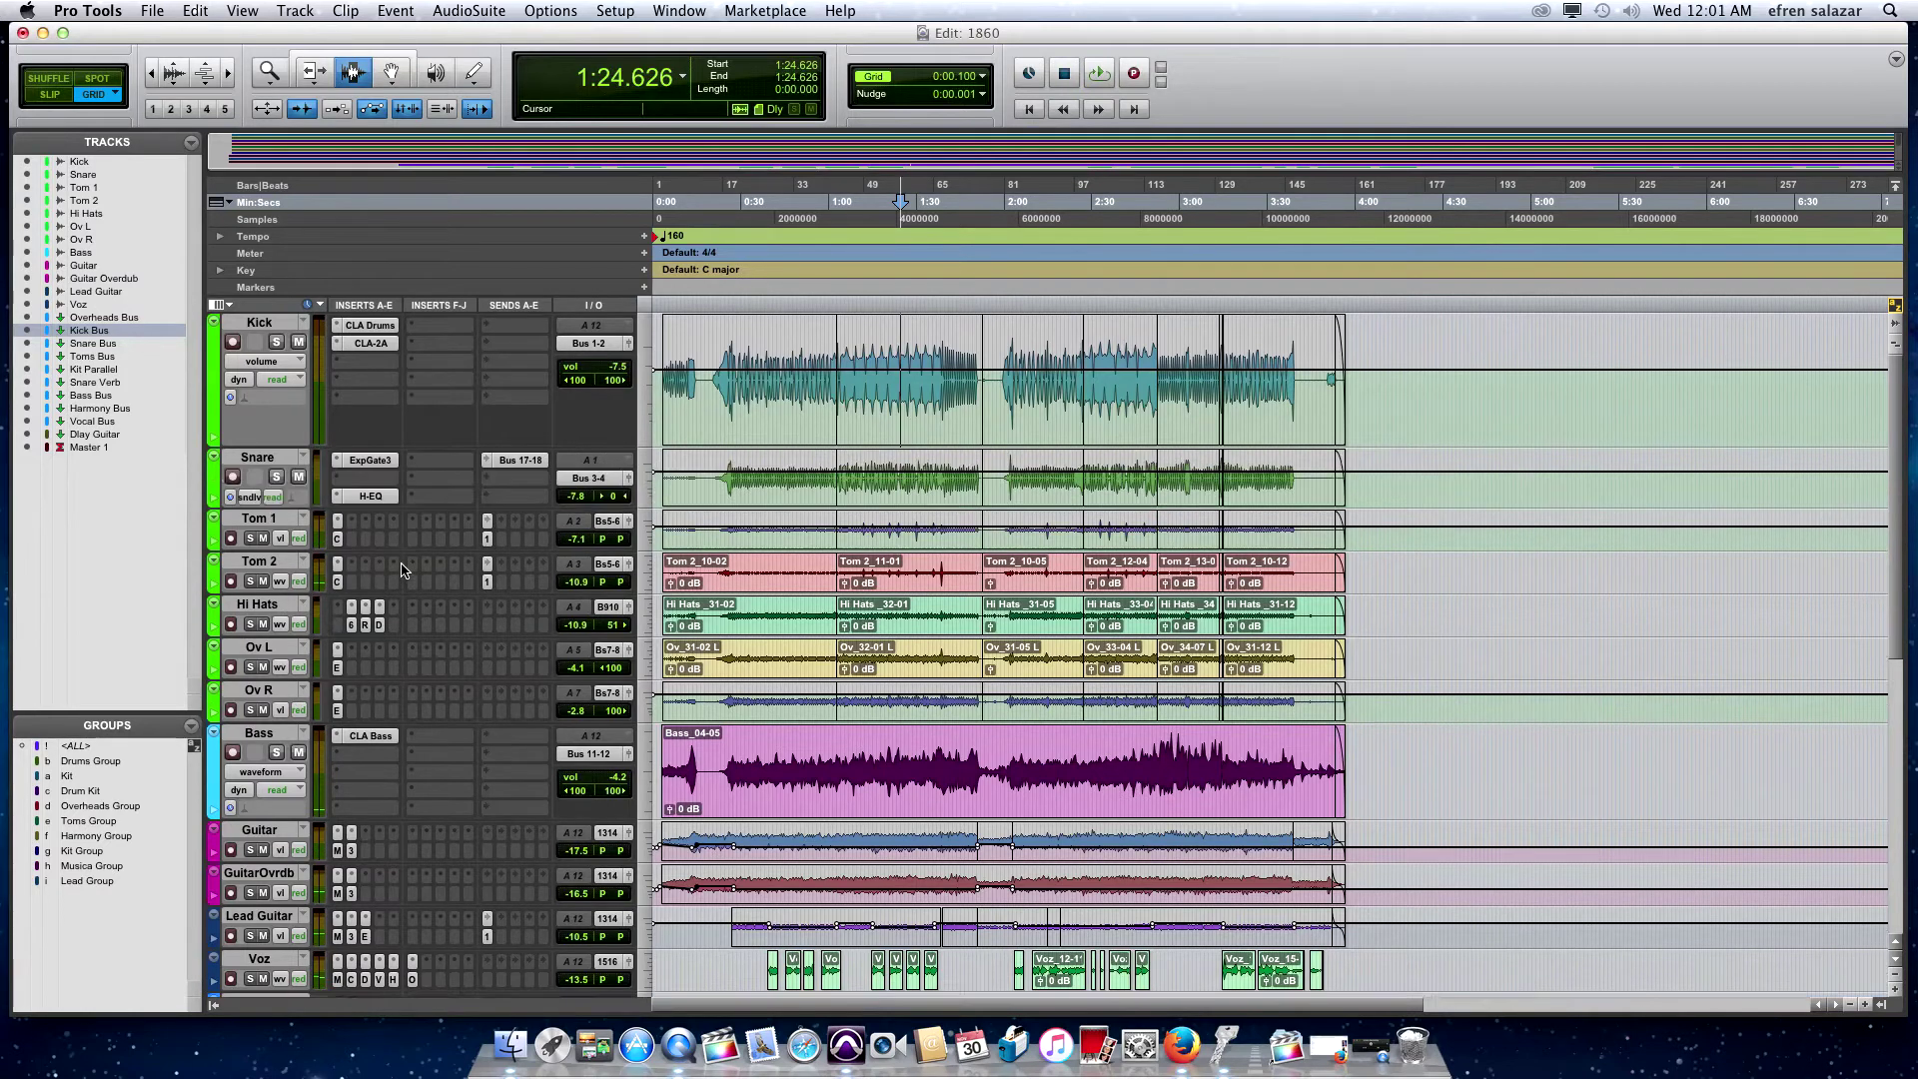
click(279, 476)
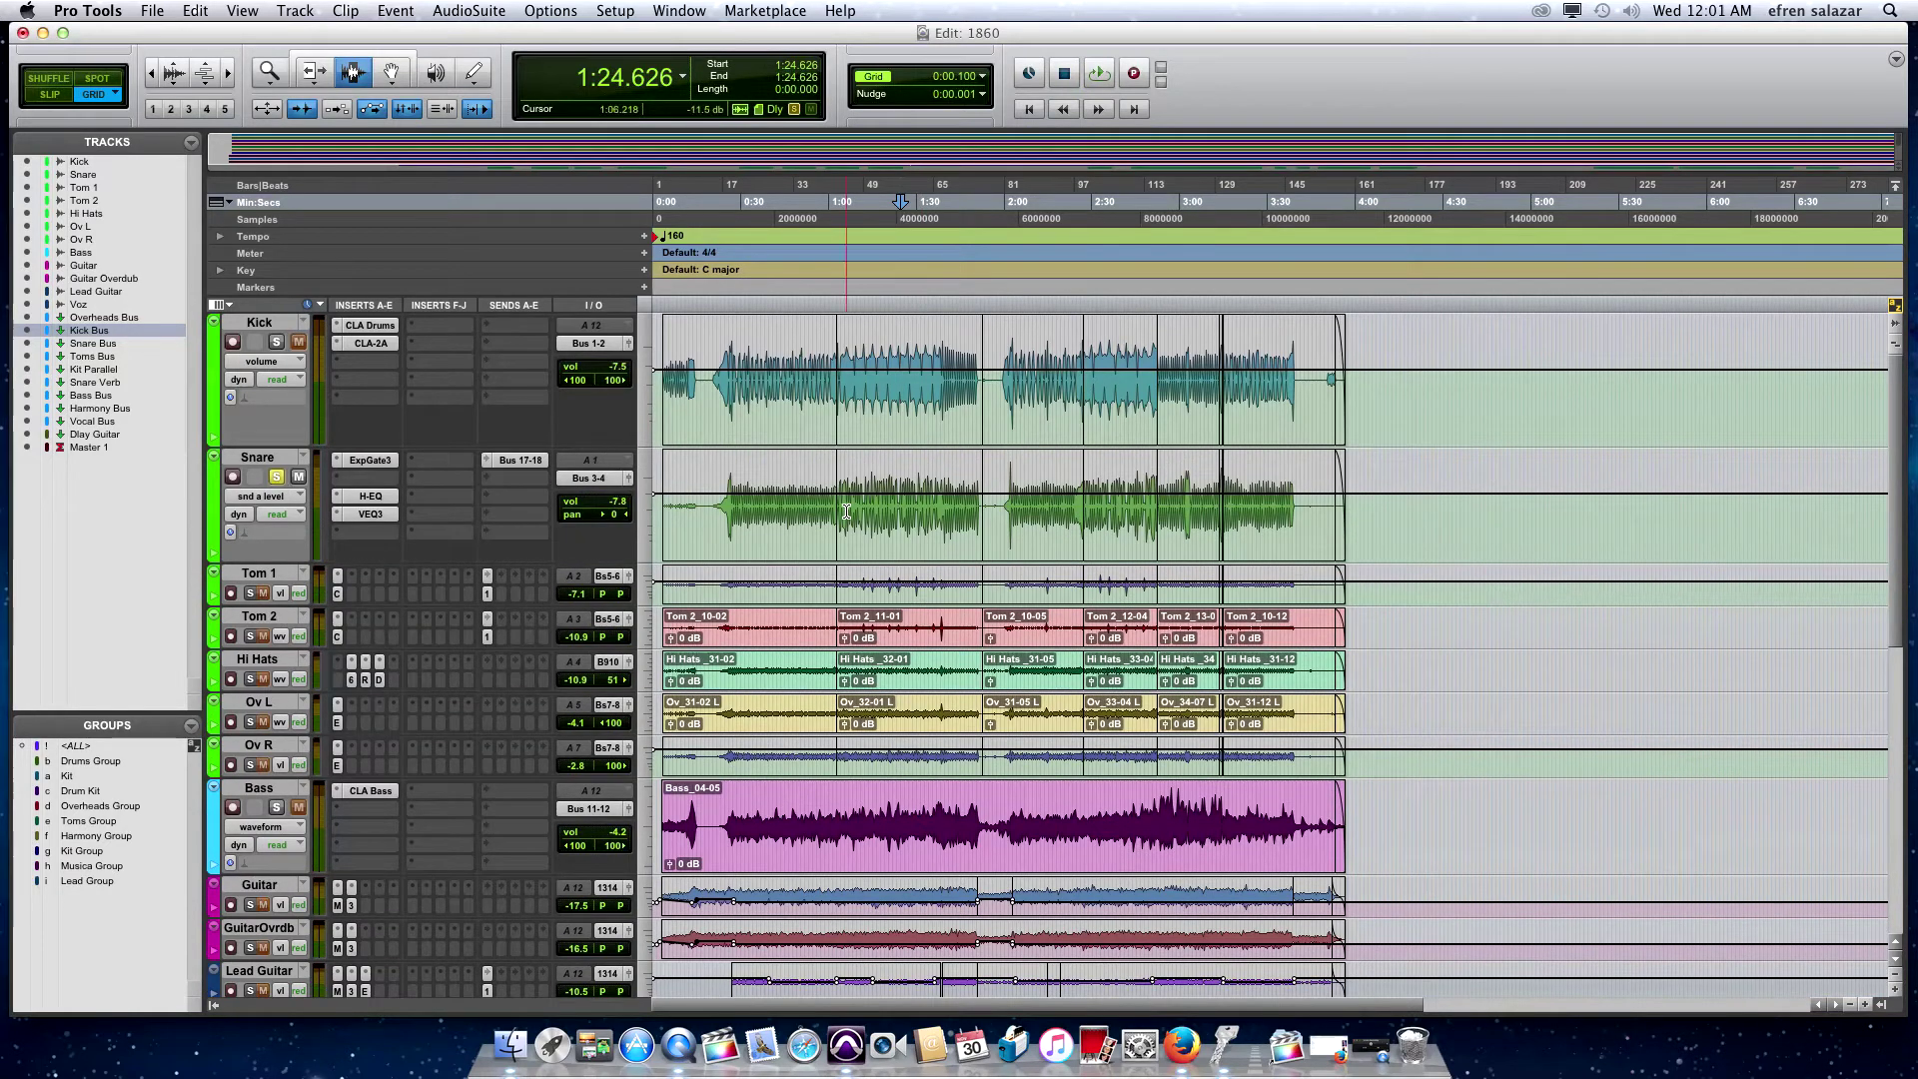
click(389, 465)
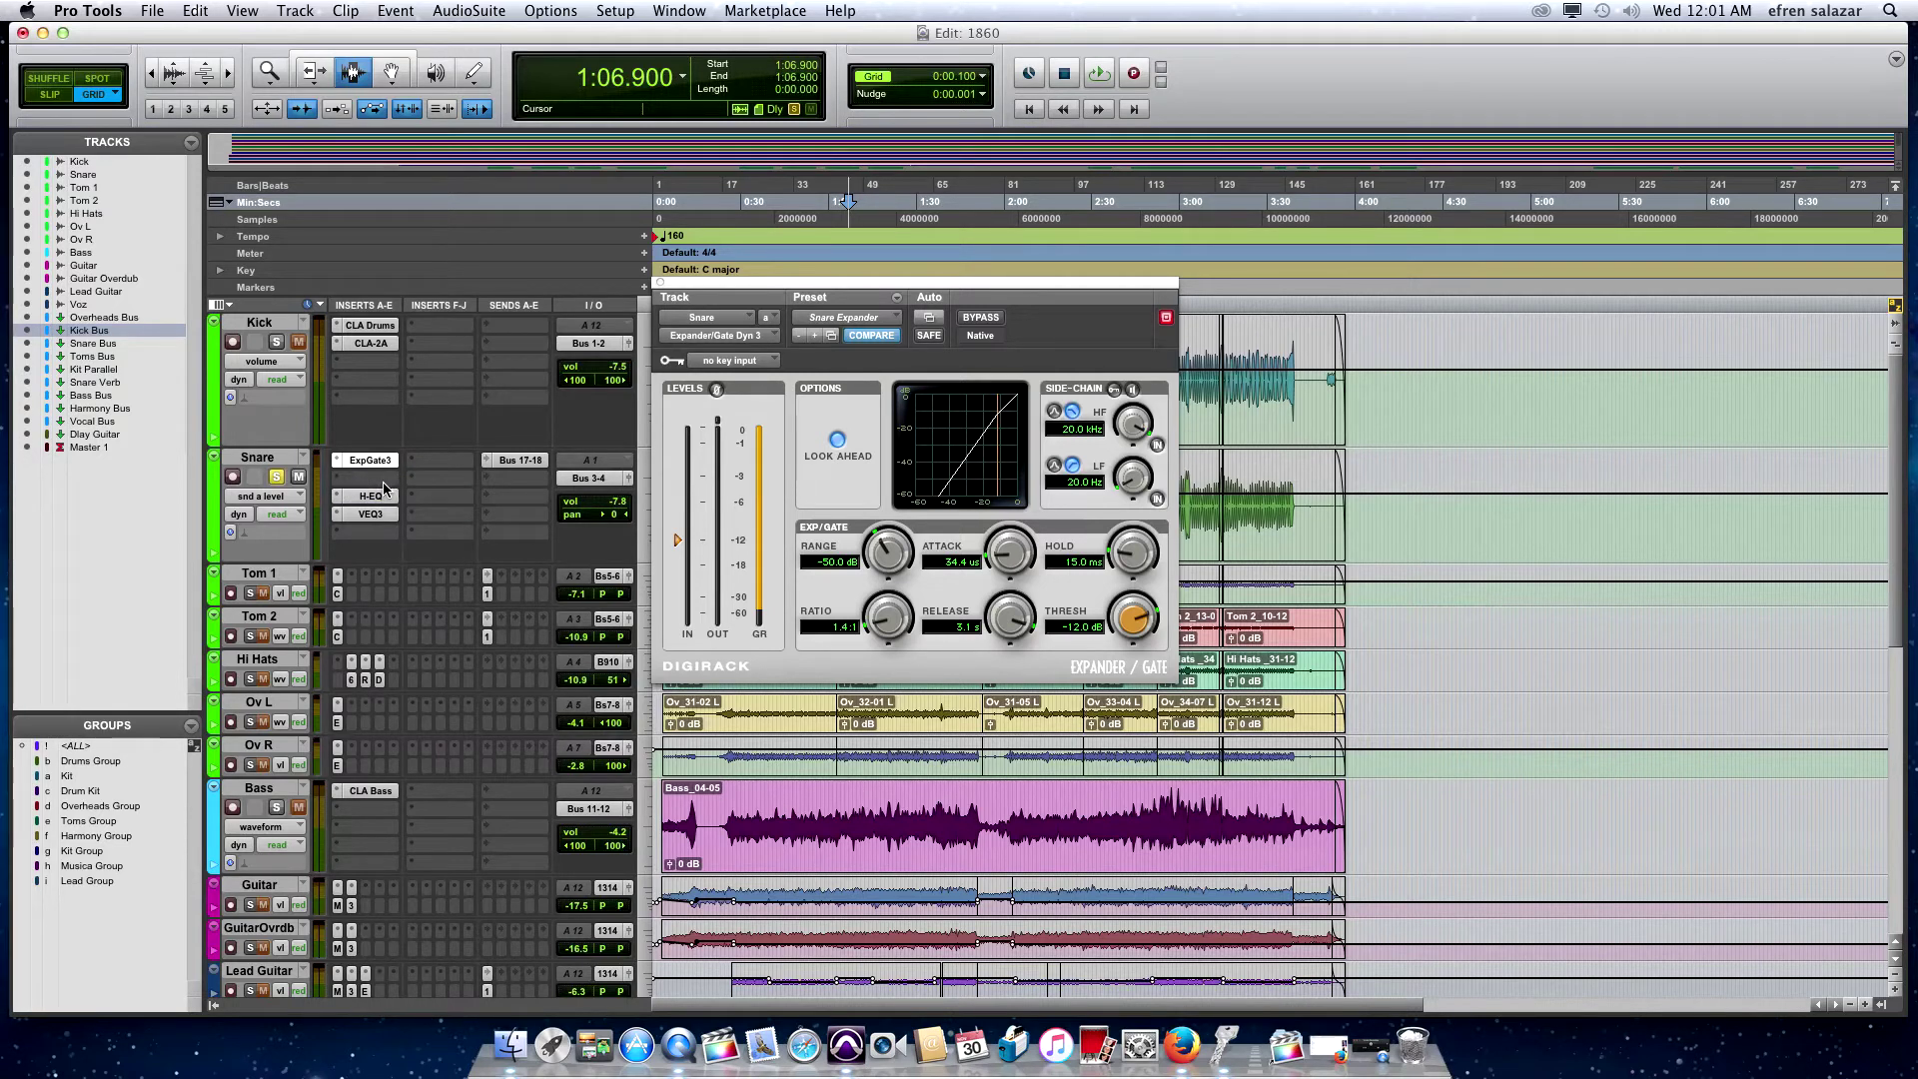
Play the soloed snare from 1:06.900 and 1:12.318, compare the Expander/Gate bypassed and active, leave it active and stop playback
key(space)
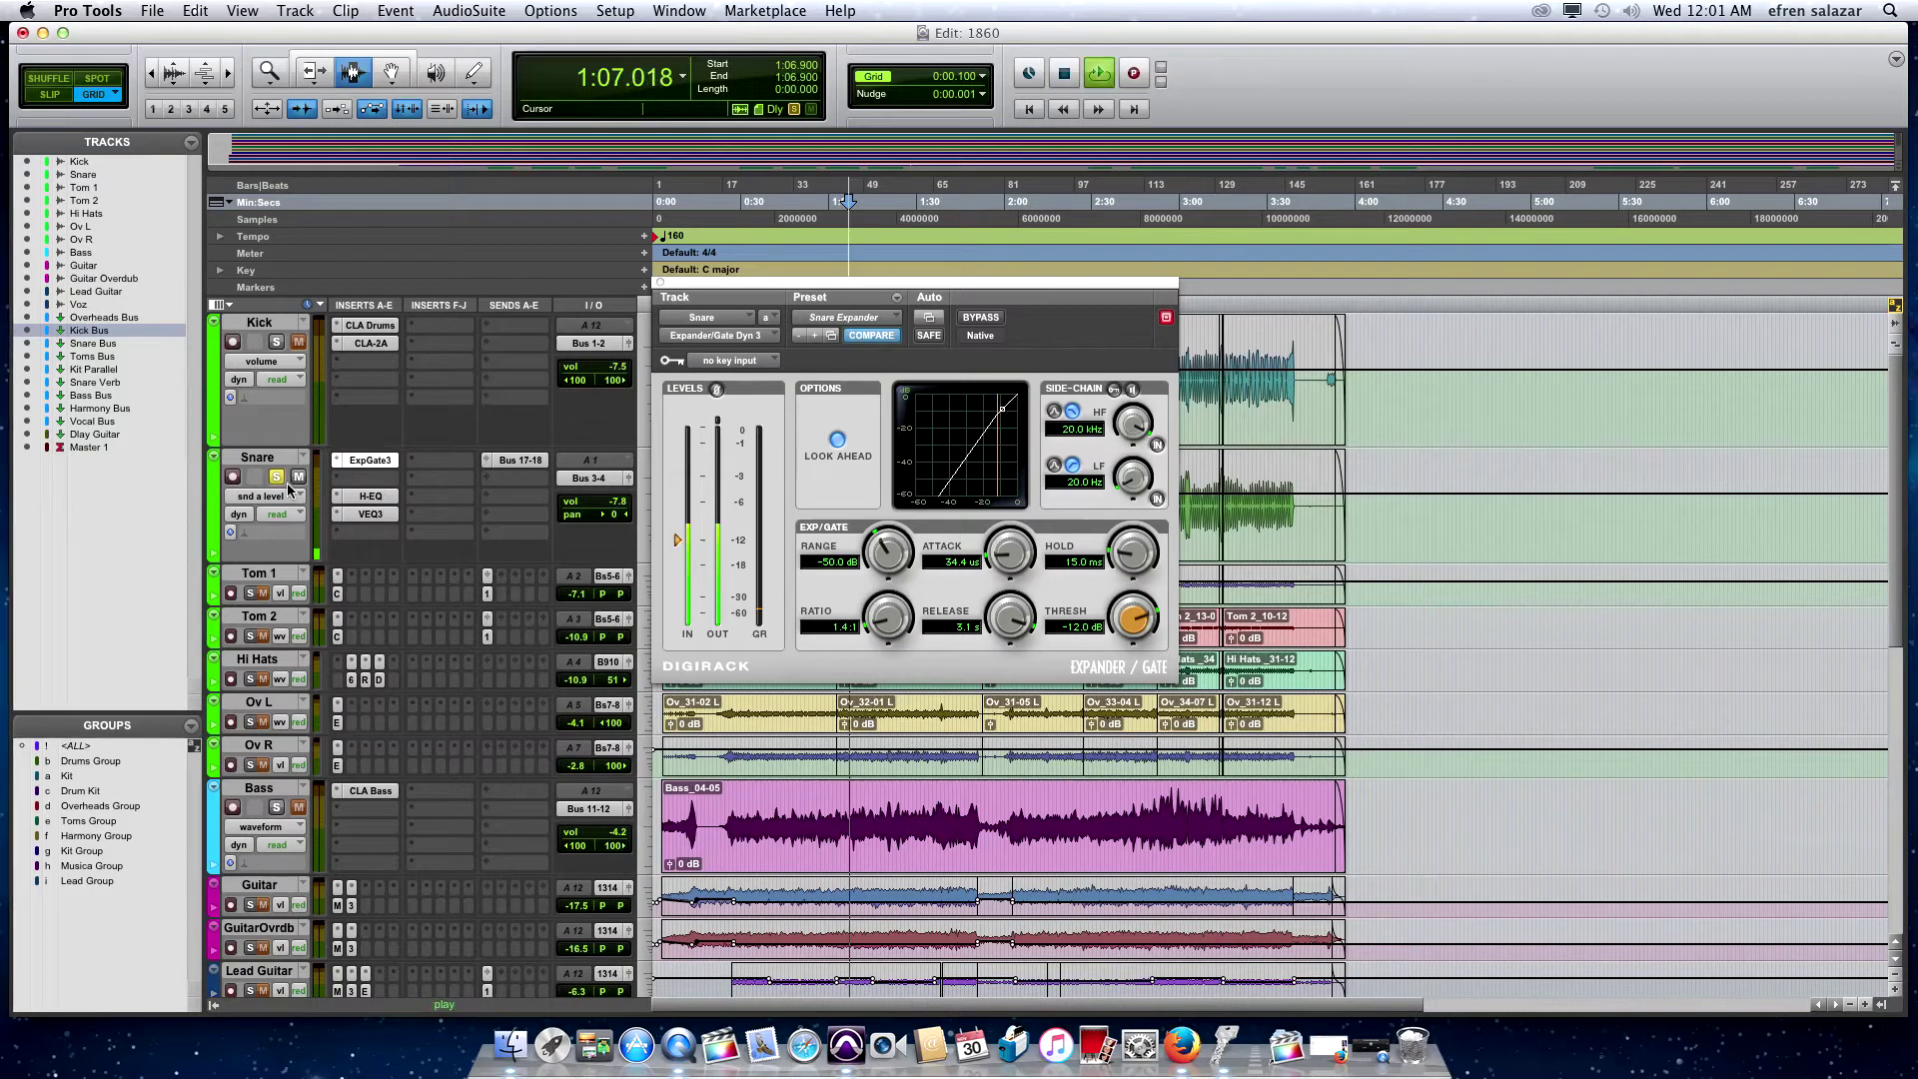
click(975, 318)
click(975, 318)
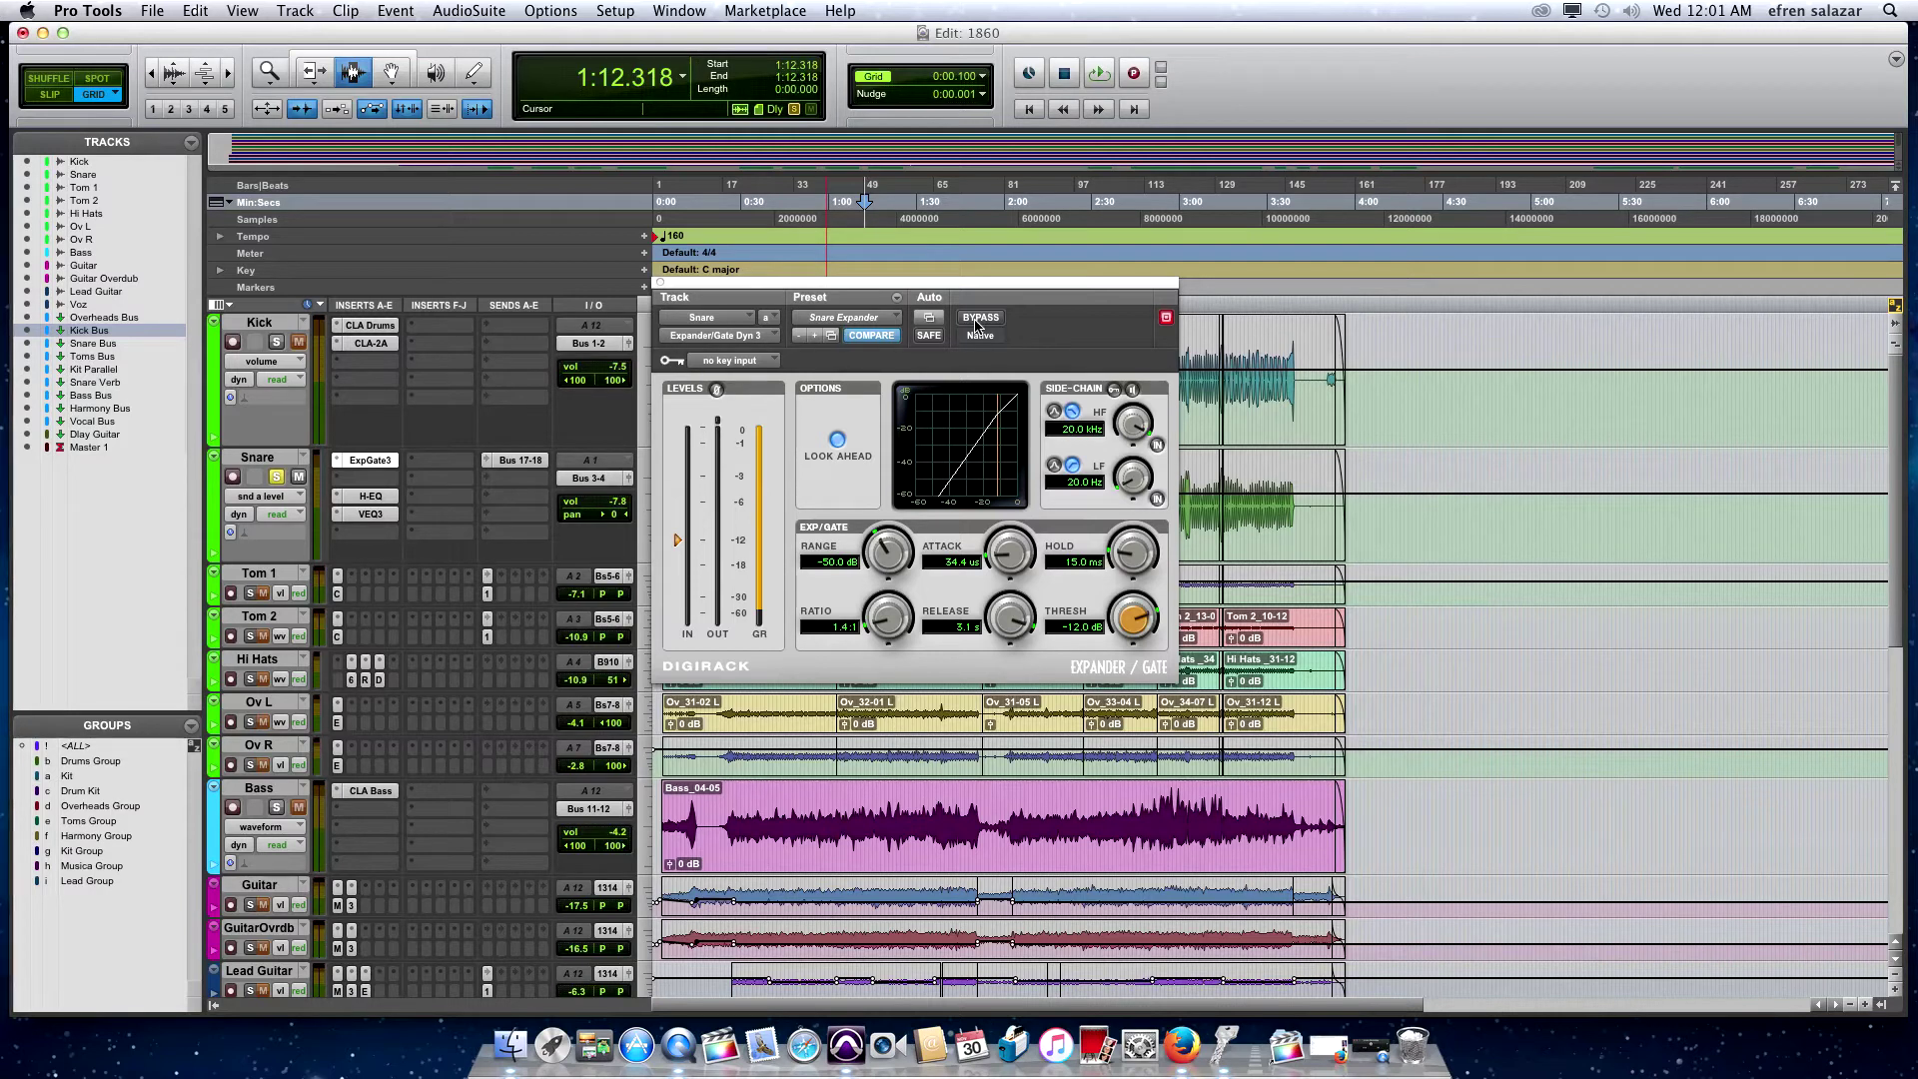
key(space)
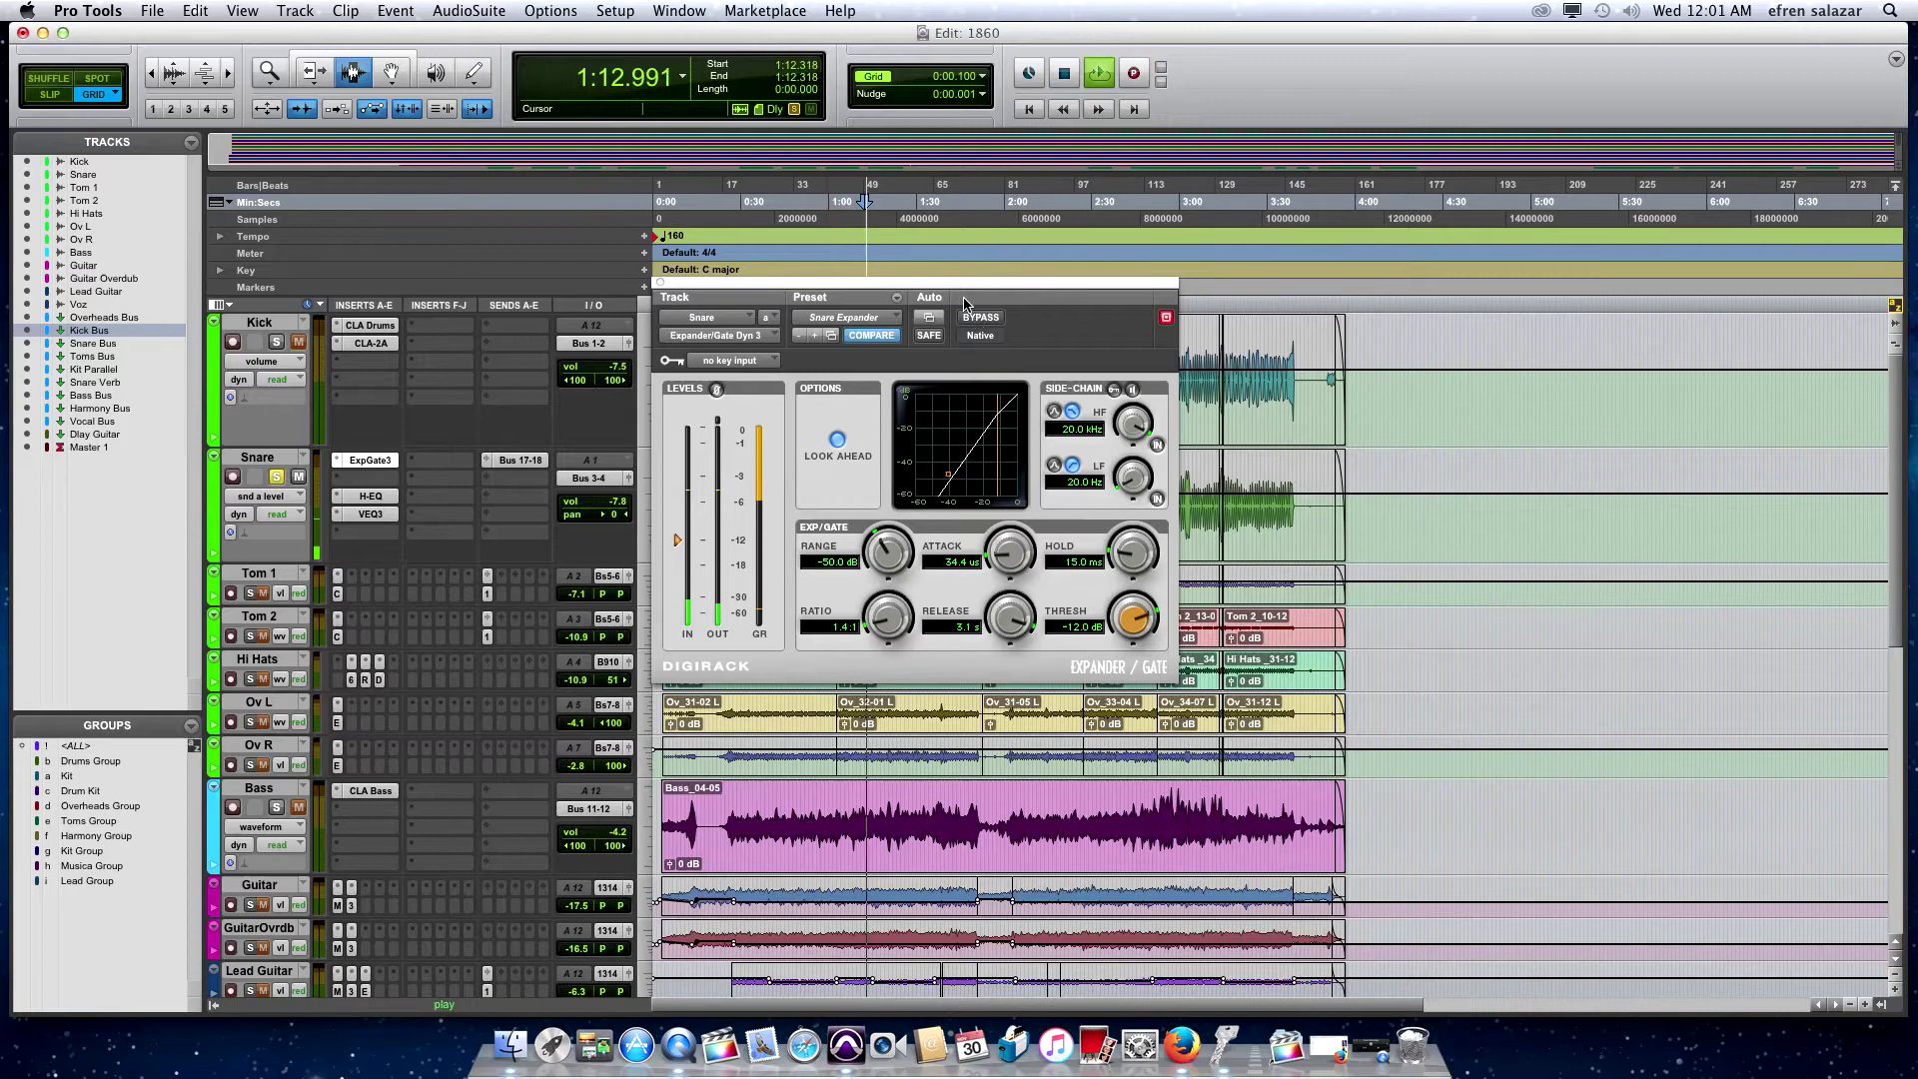
click(978, 317)
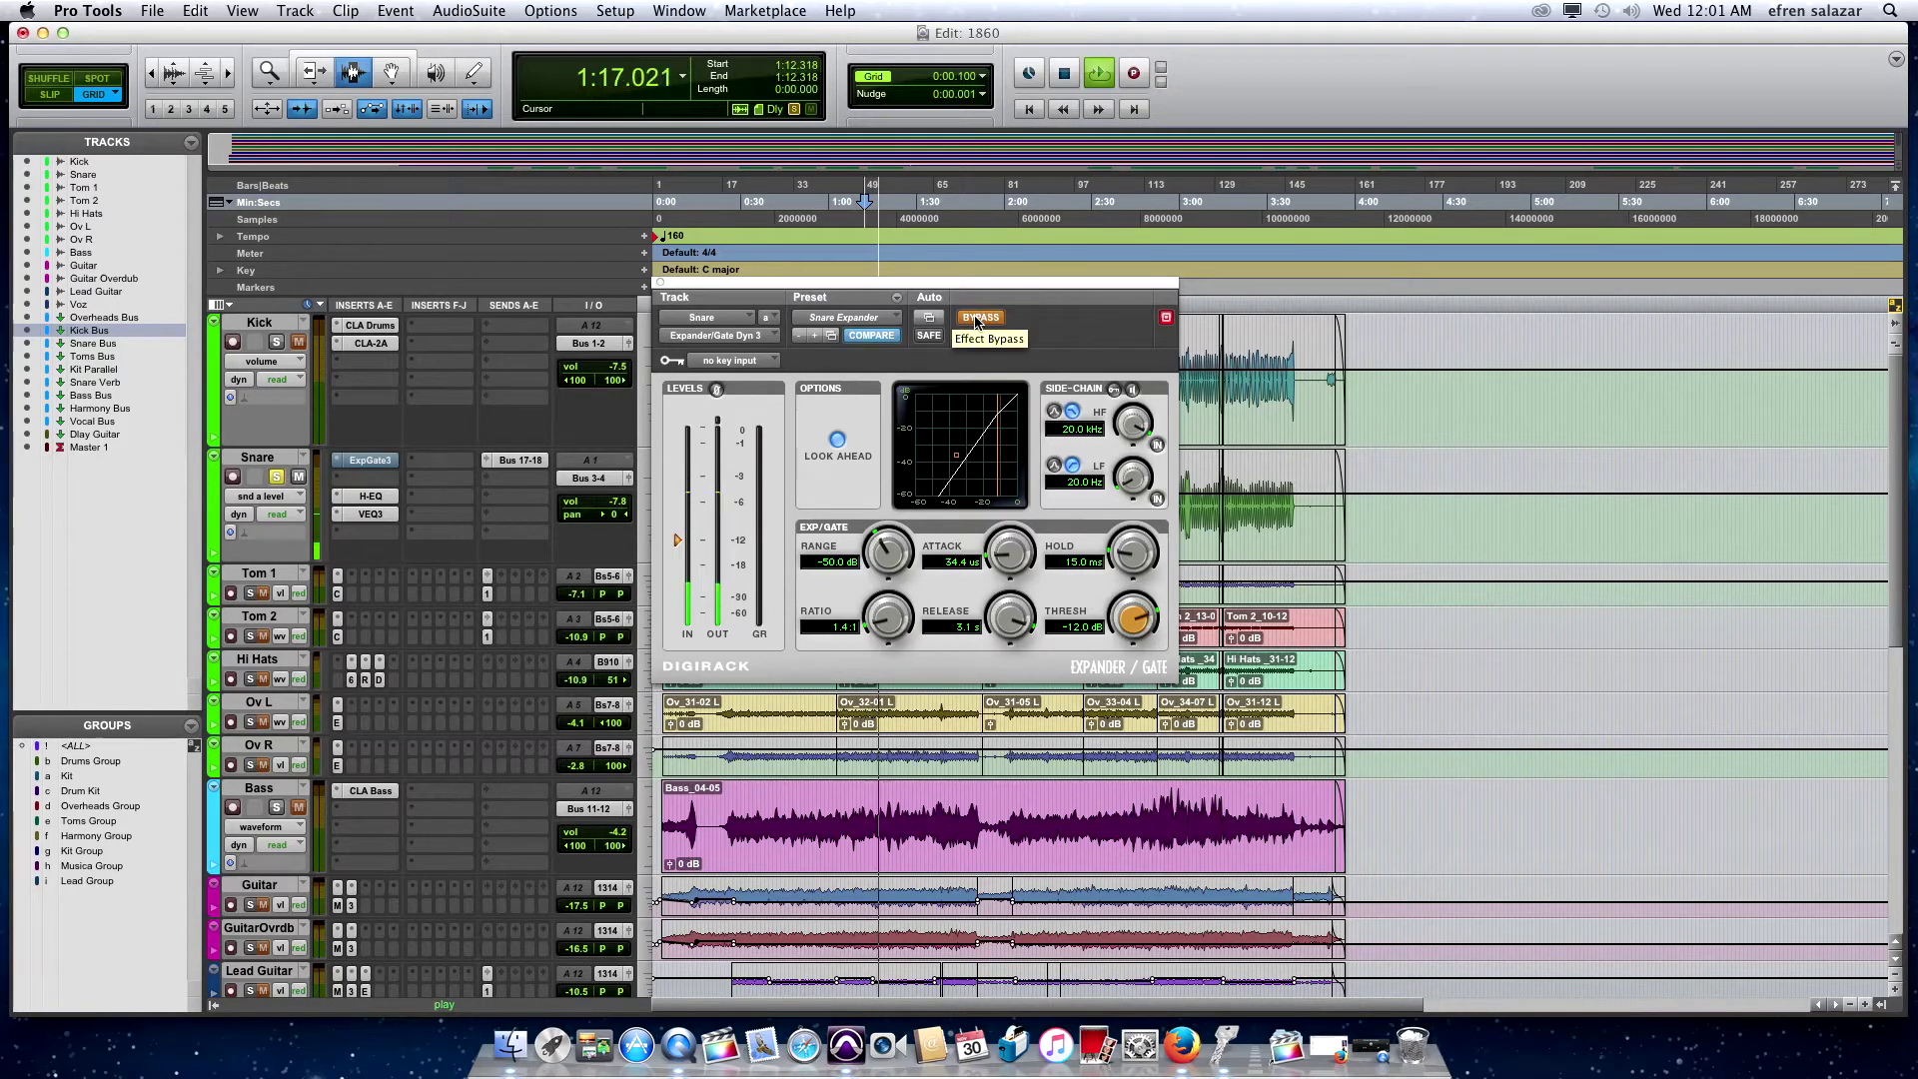
click(978, 317)
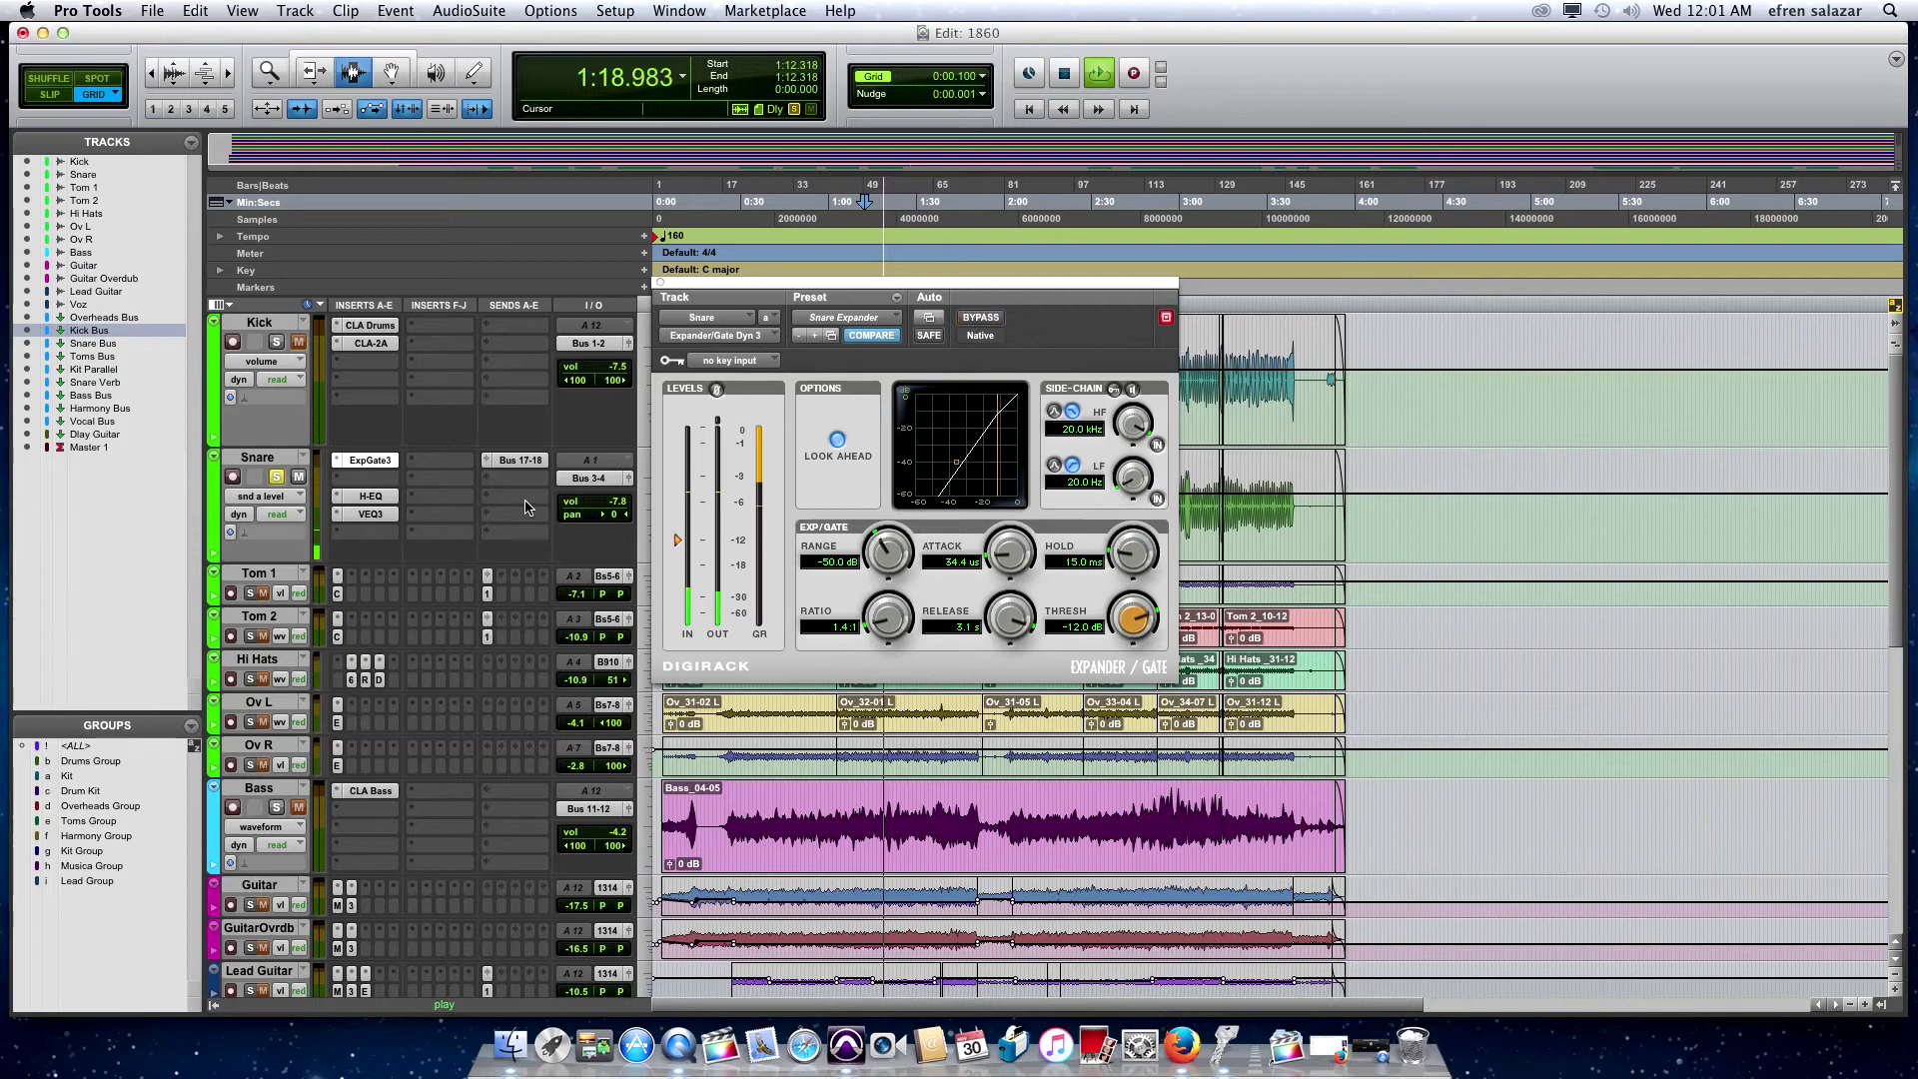
key(space)
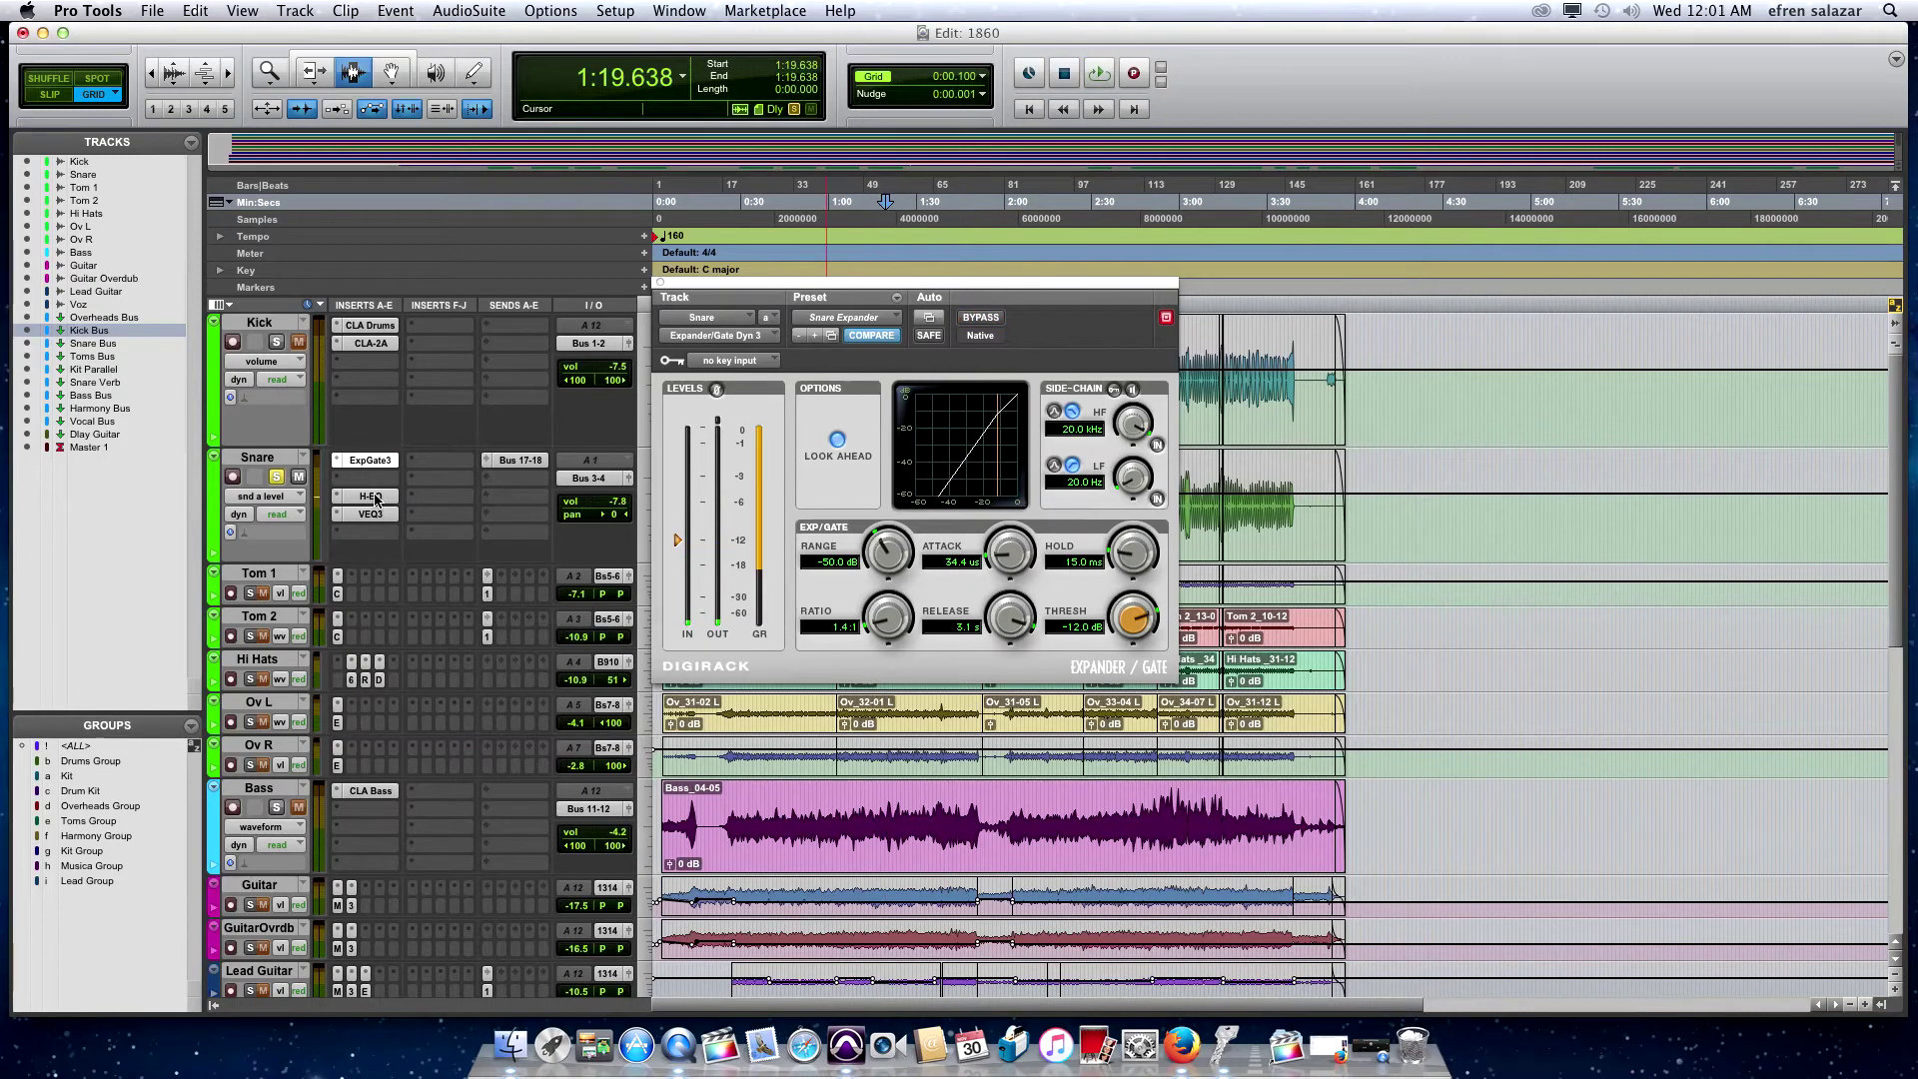
Open the H-EQ on the Snare track and move its window up and away from the start of the snare waveform
drag(728, 285, 797, 242)
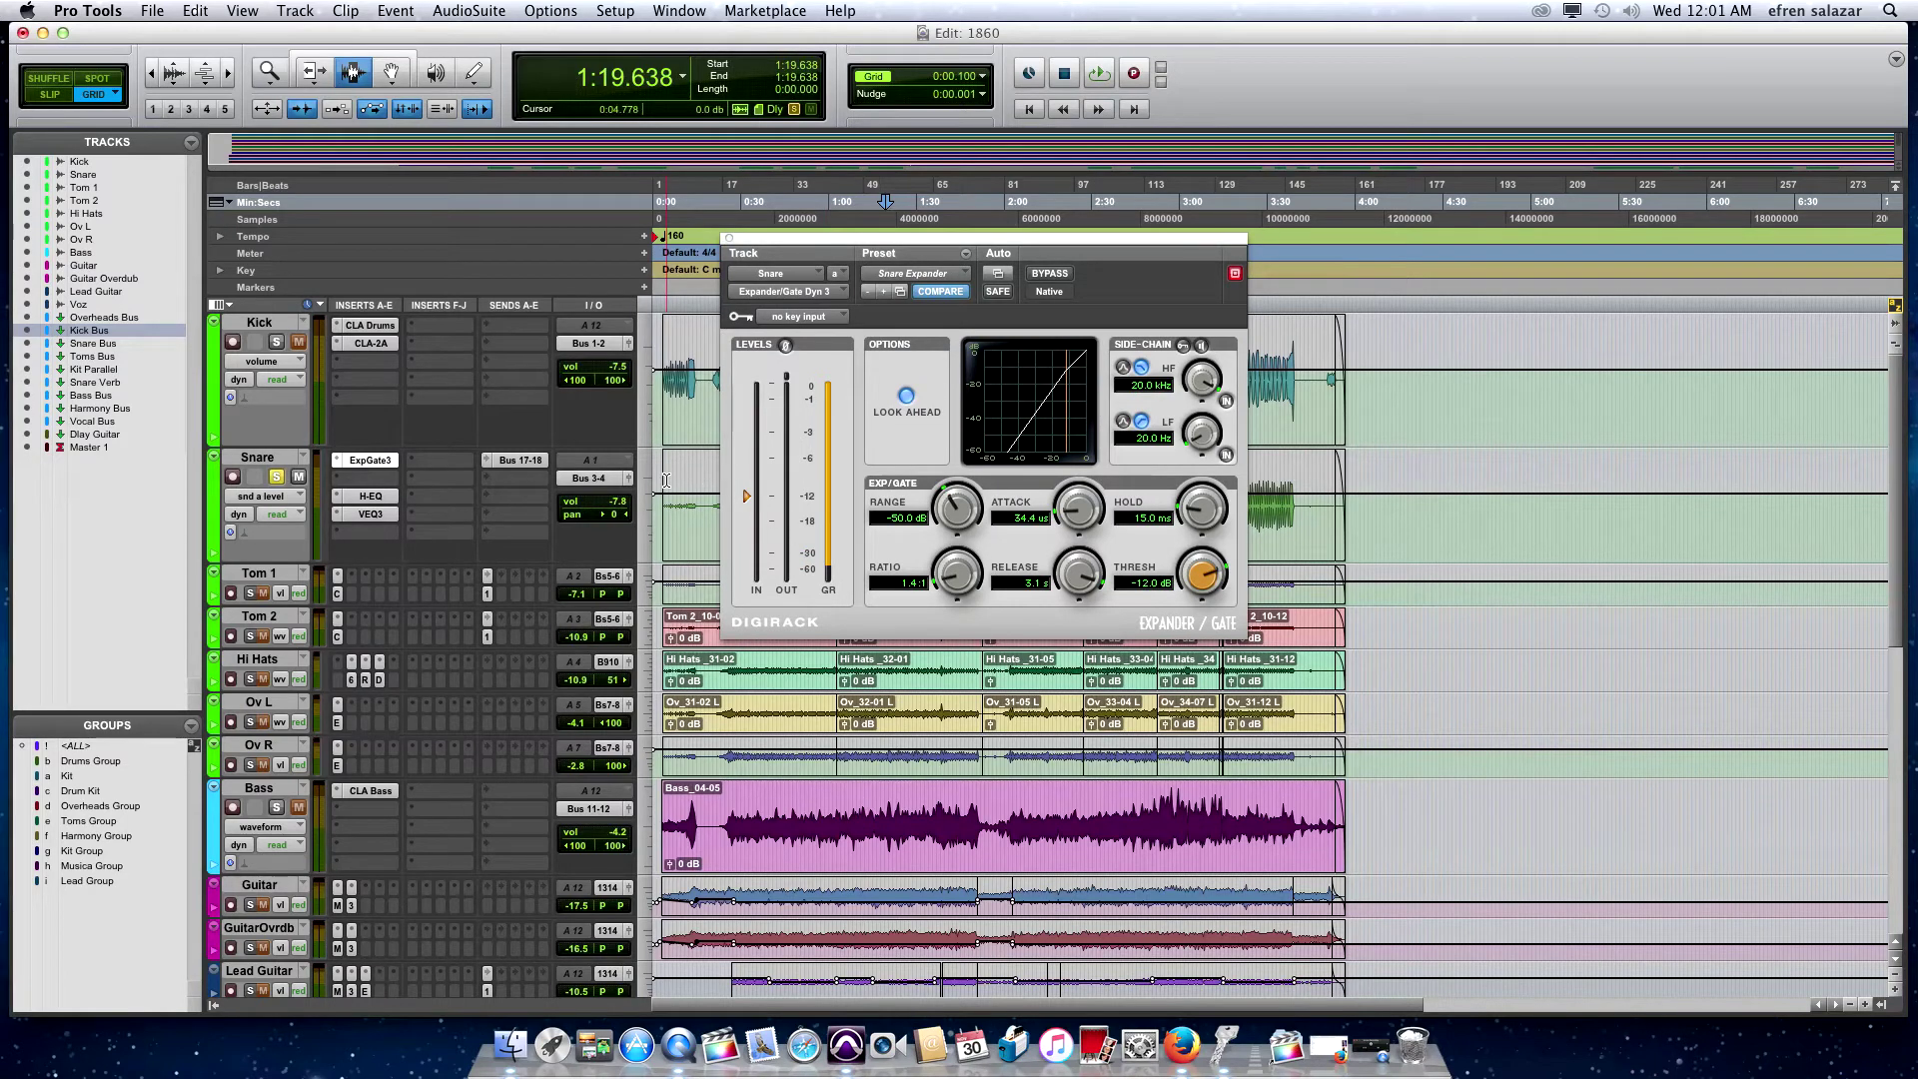
click(371, 496)
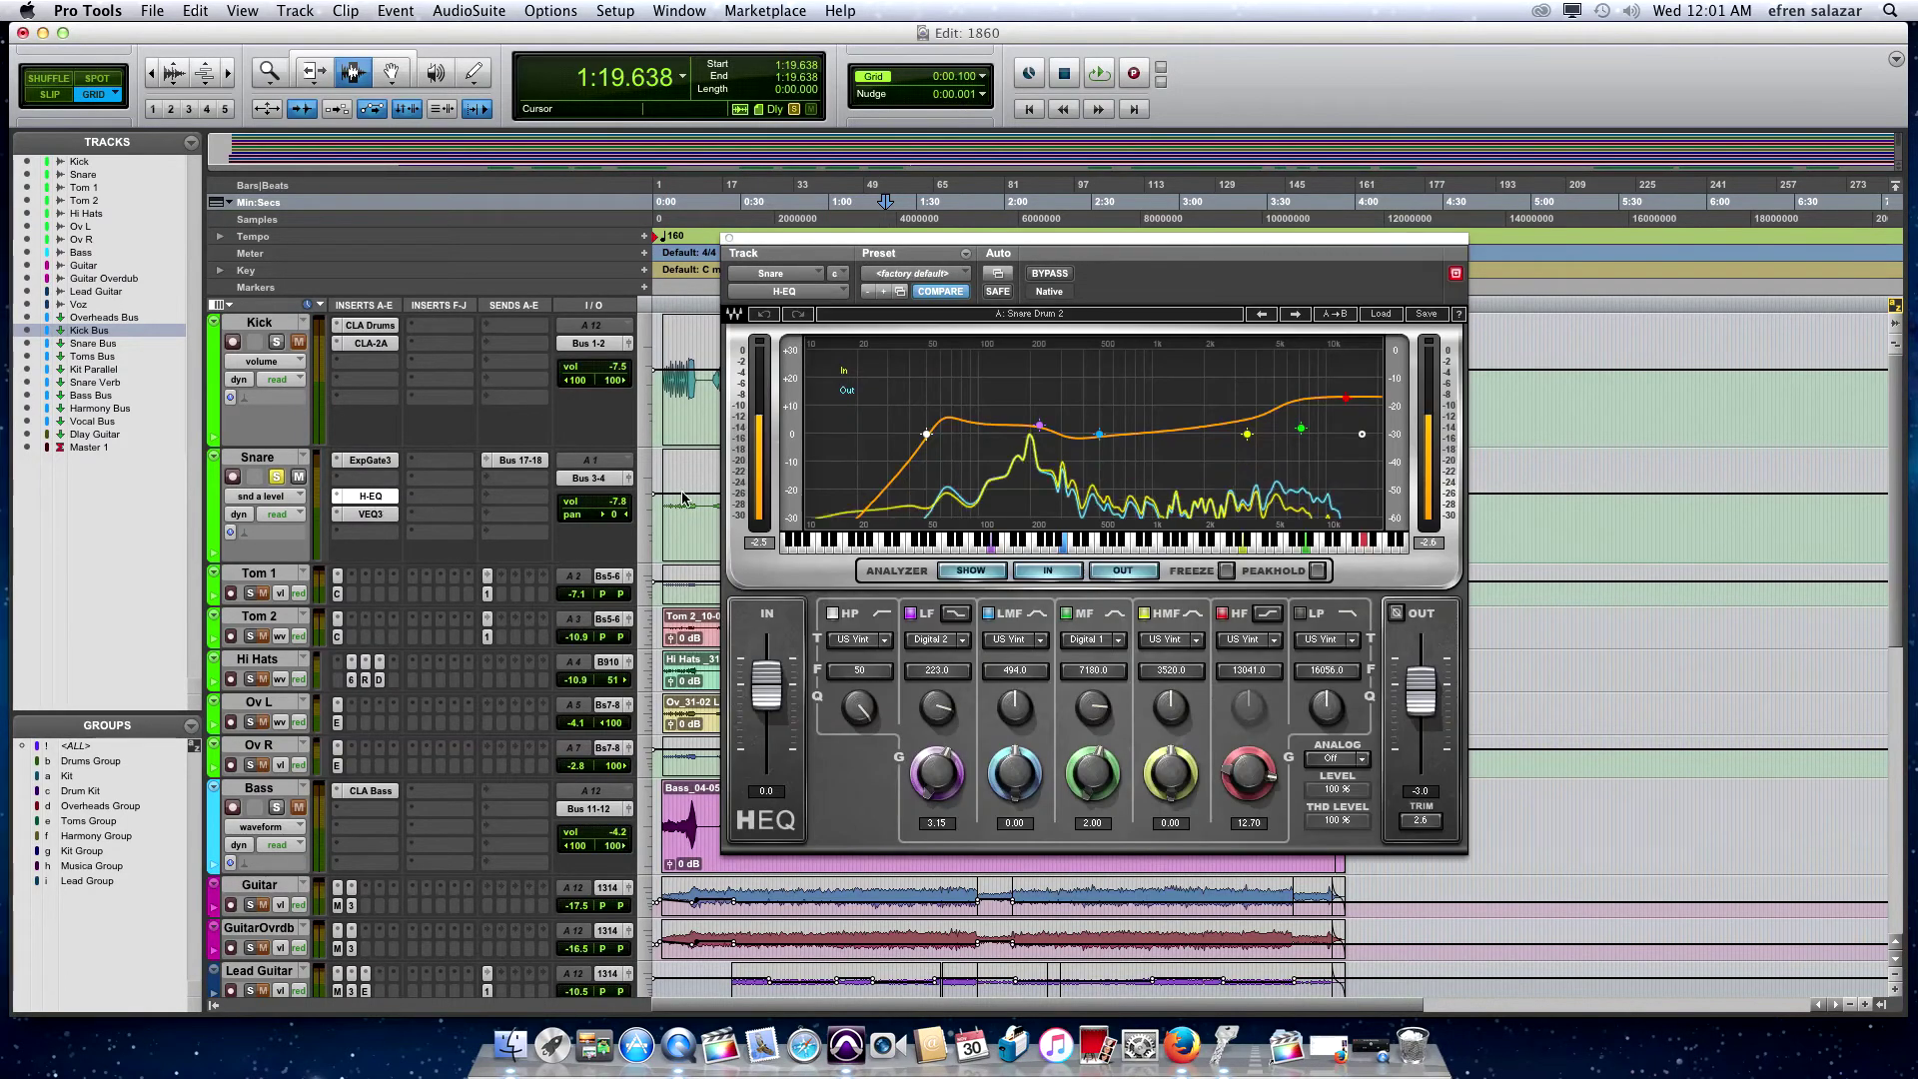
drag(1116, 242, 1154, 224)
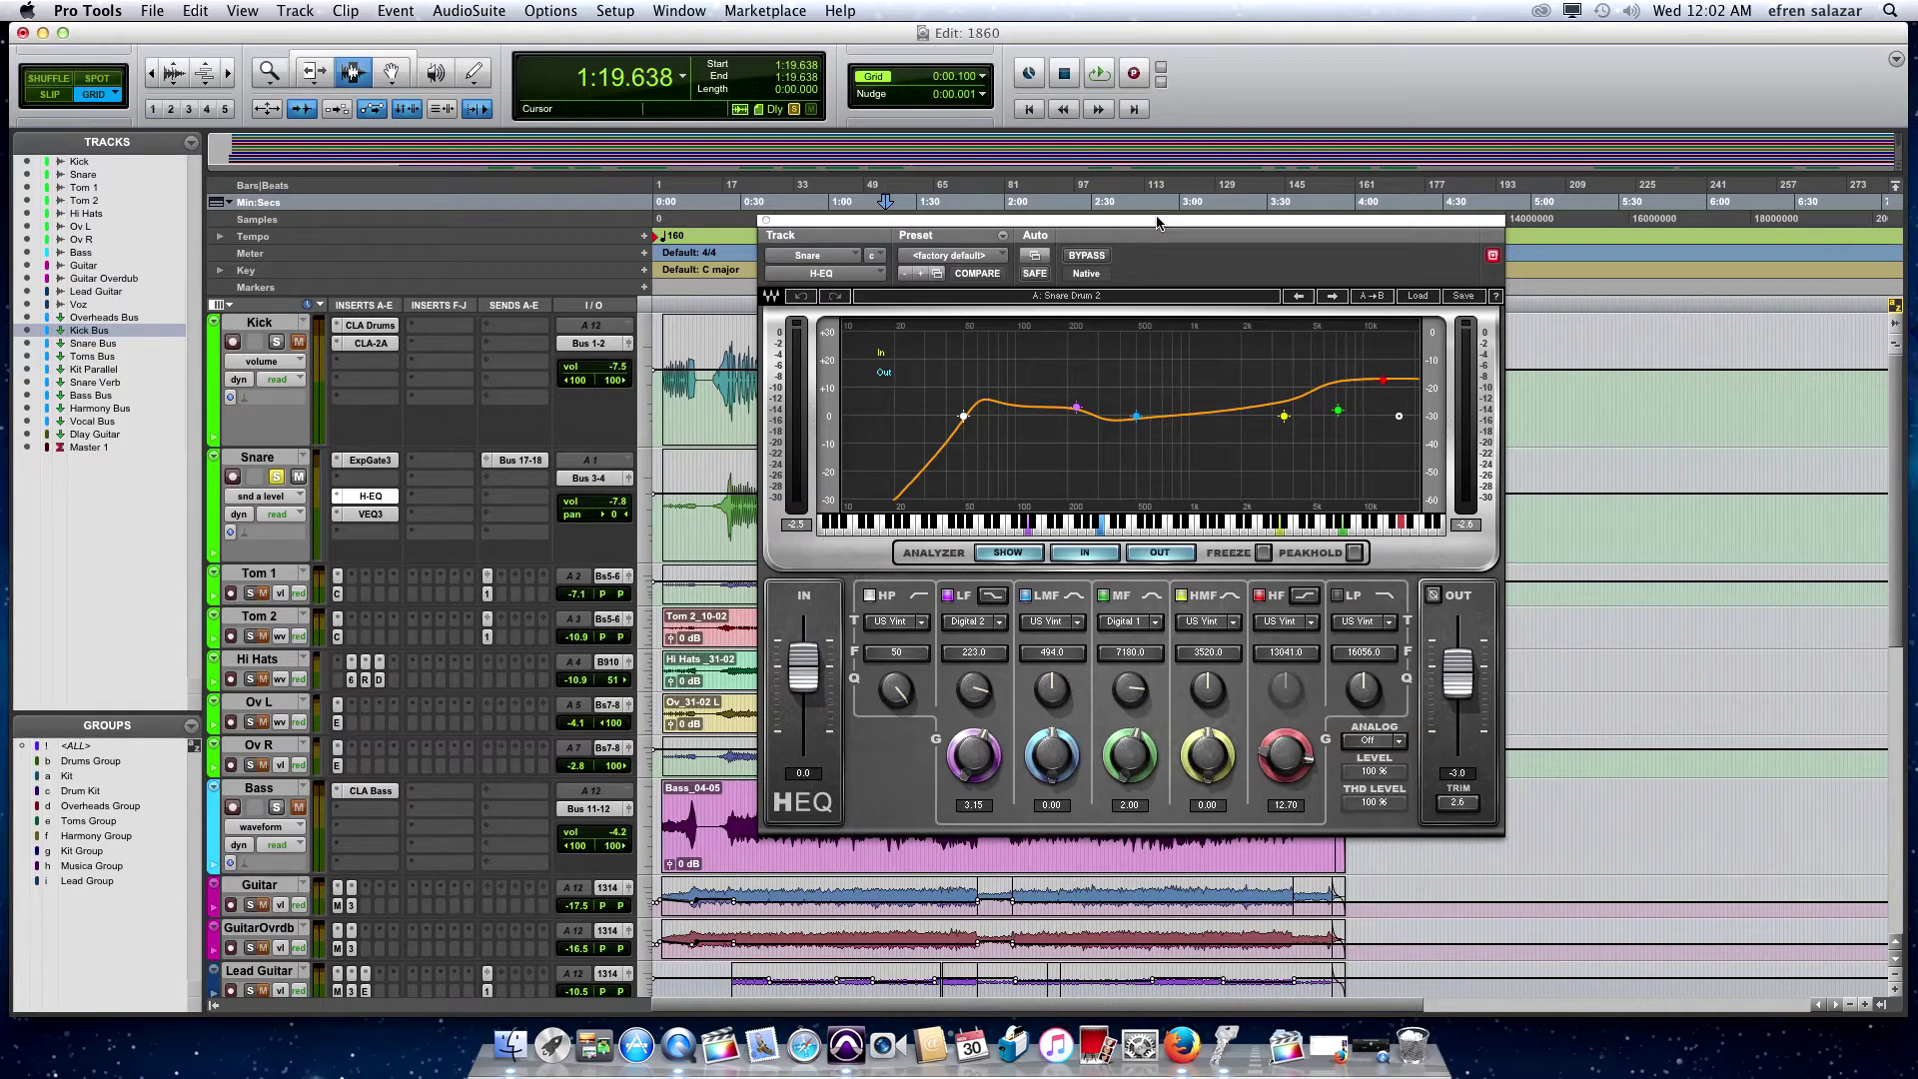
Play short passages of the soloed snare from 0:28.000 and 0:32.100 and examine the H-EQ analyzer curves
click(748, 507)
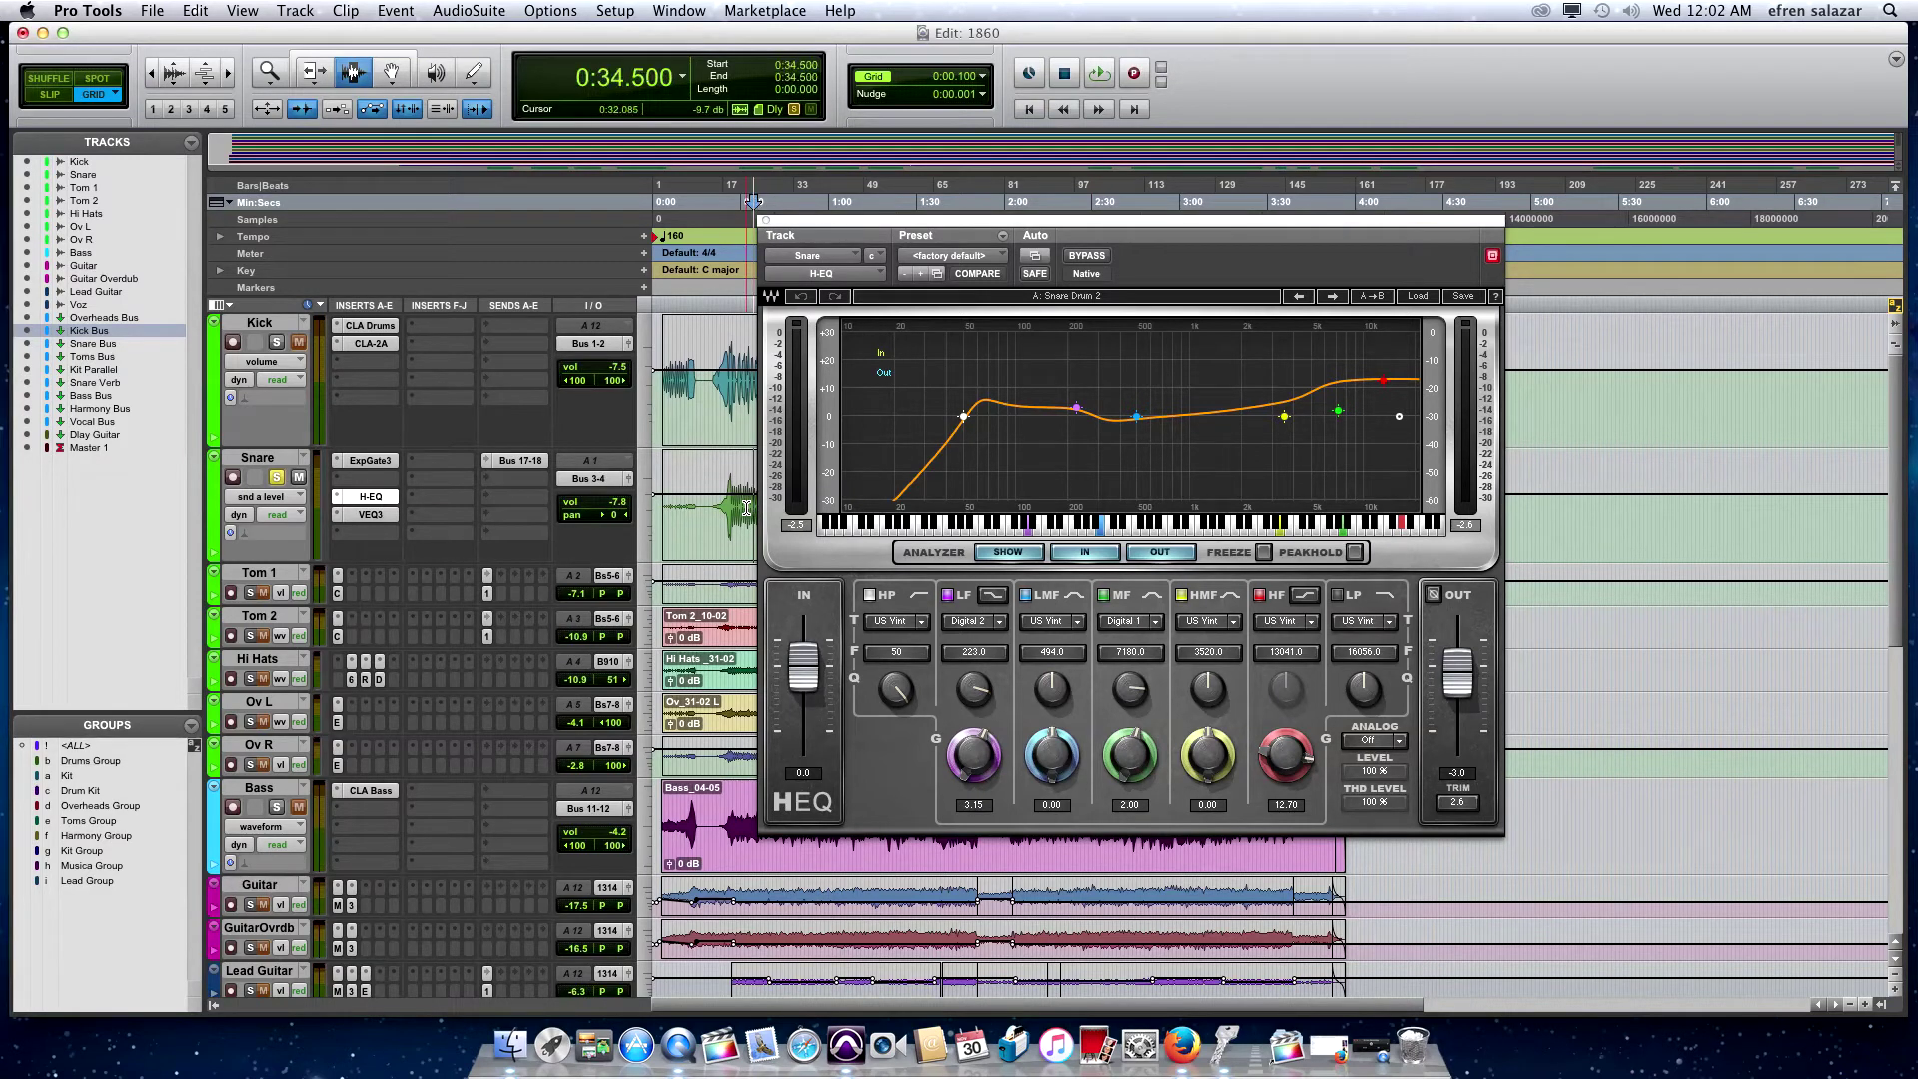
click(747, 508)
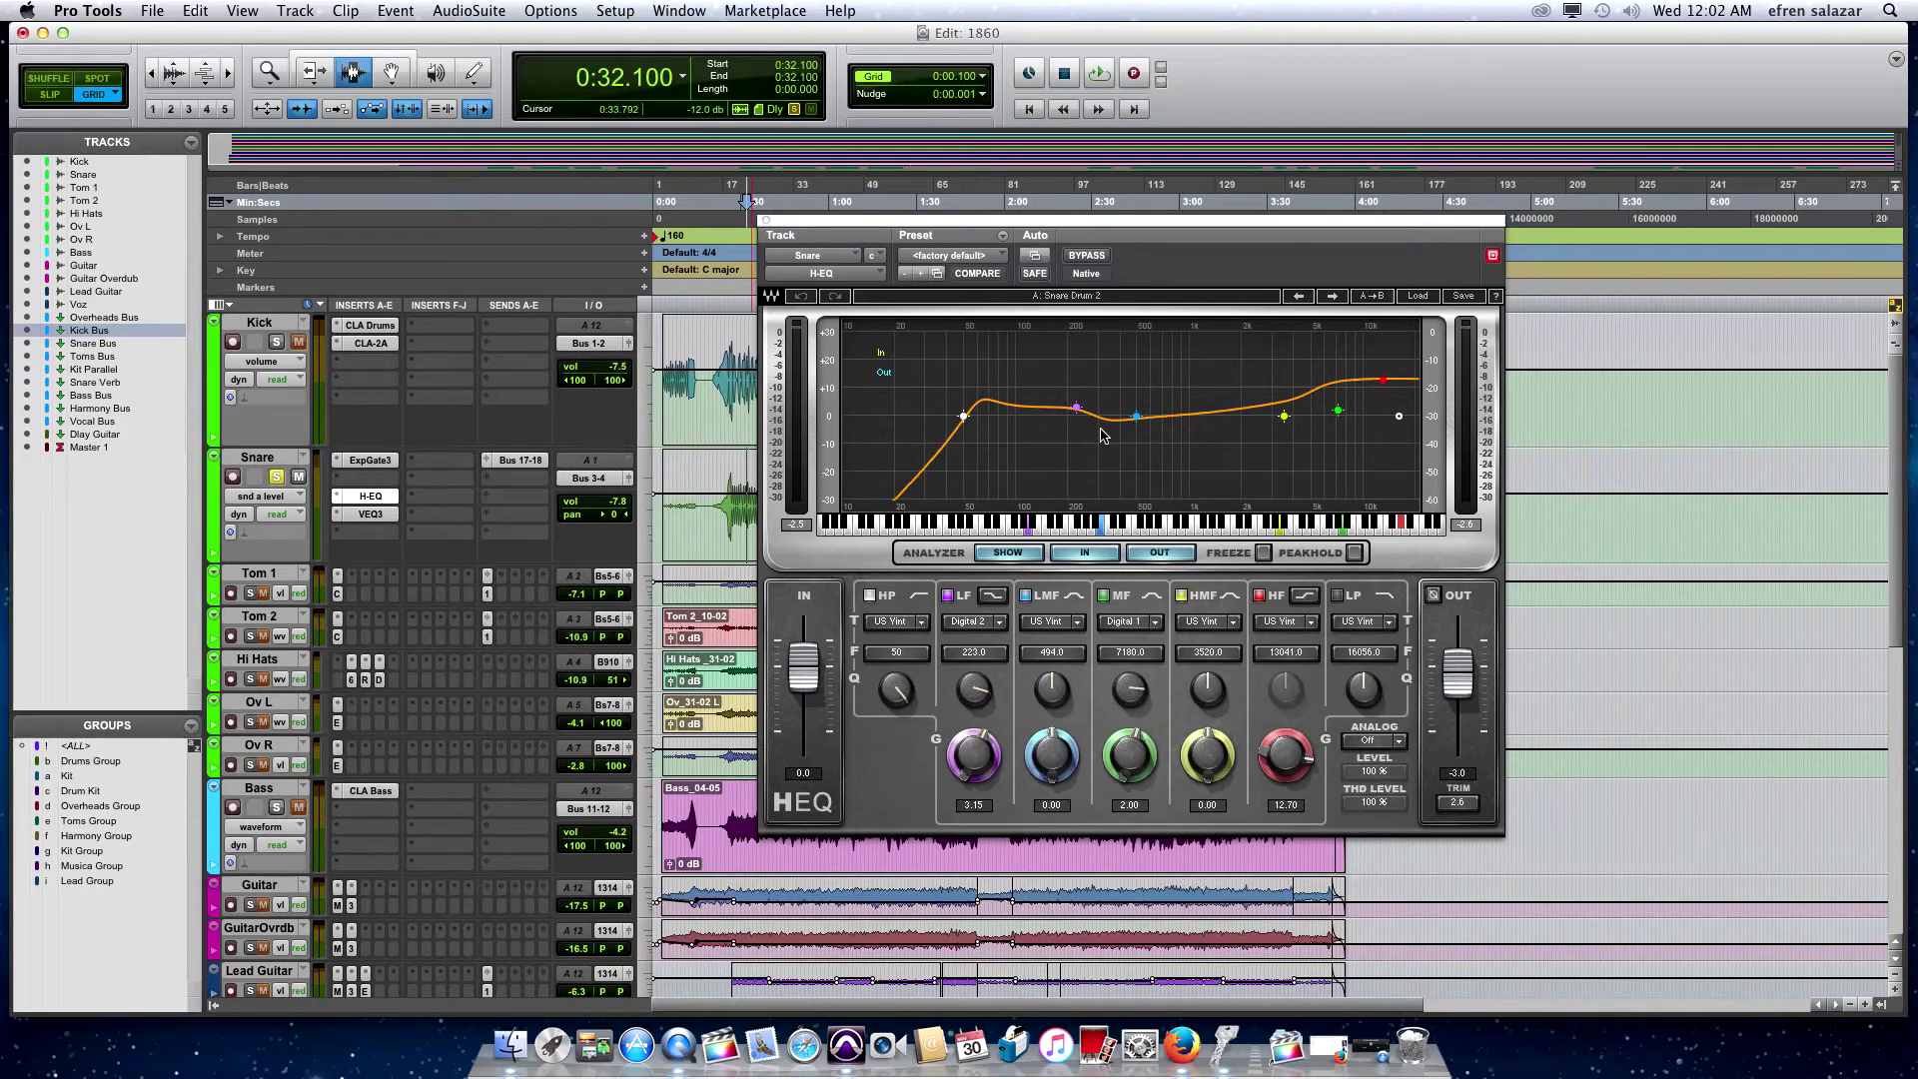
click(731, 495)
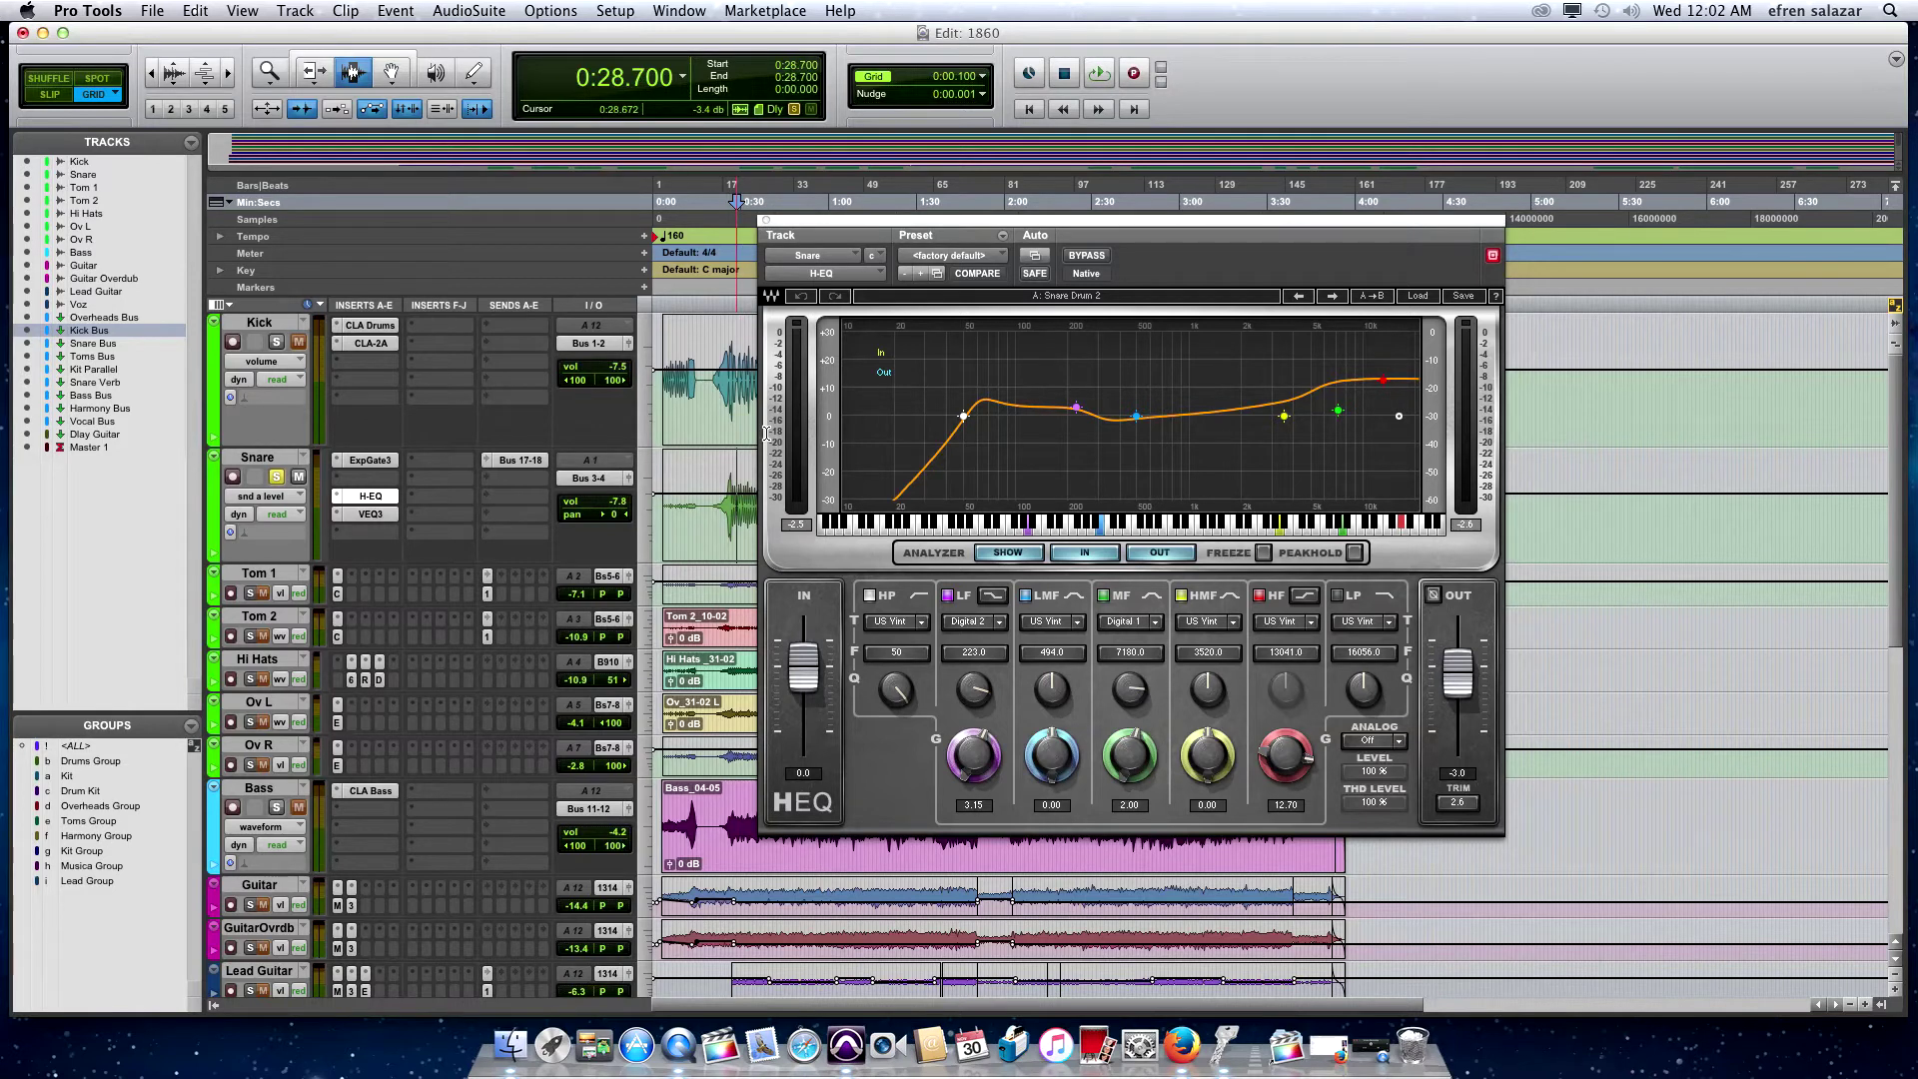
key(space)
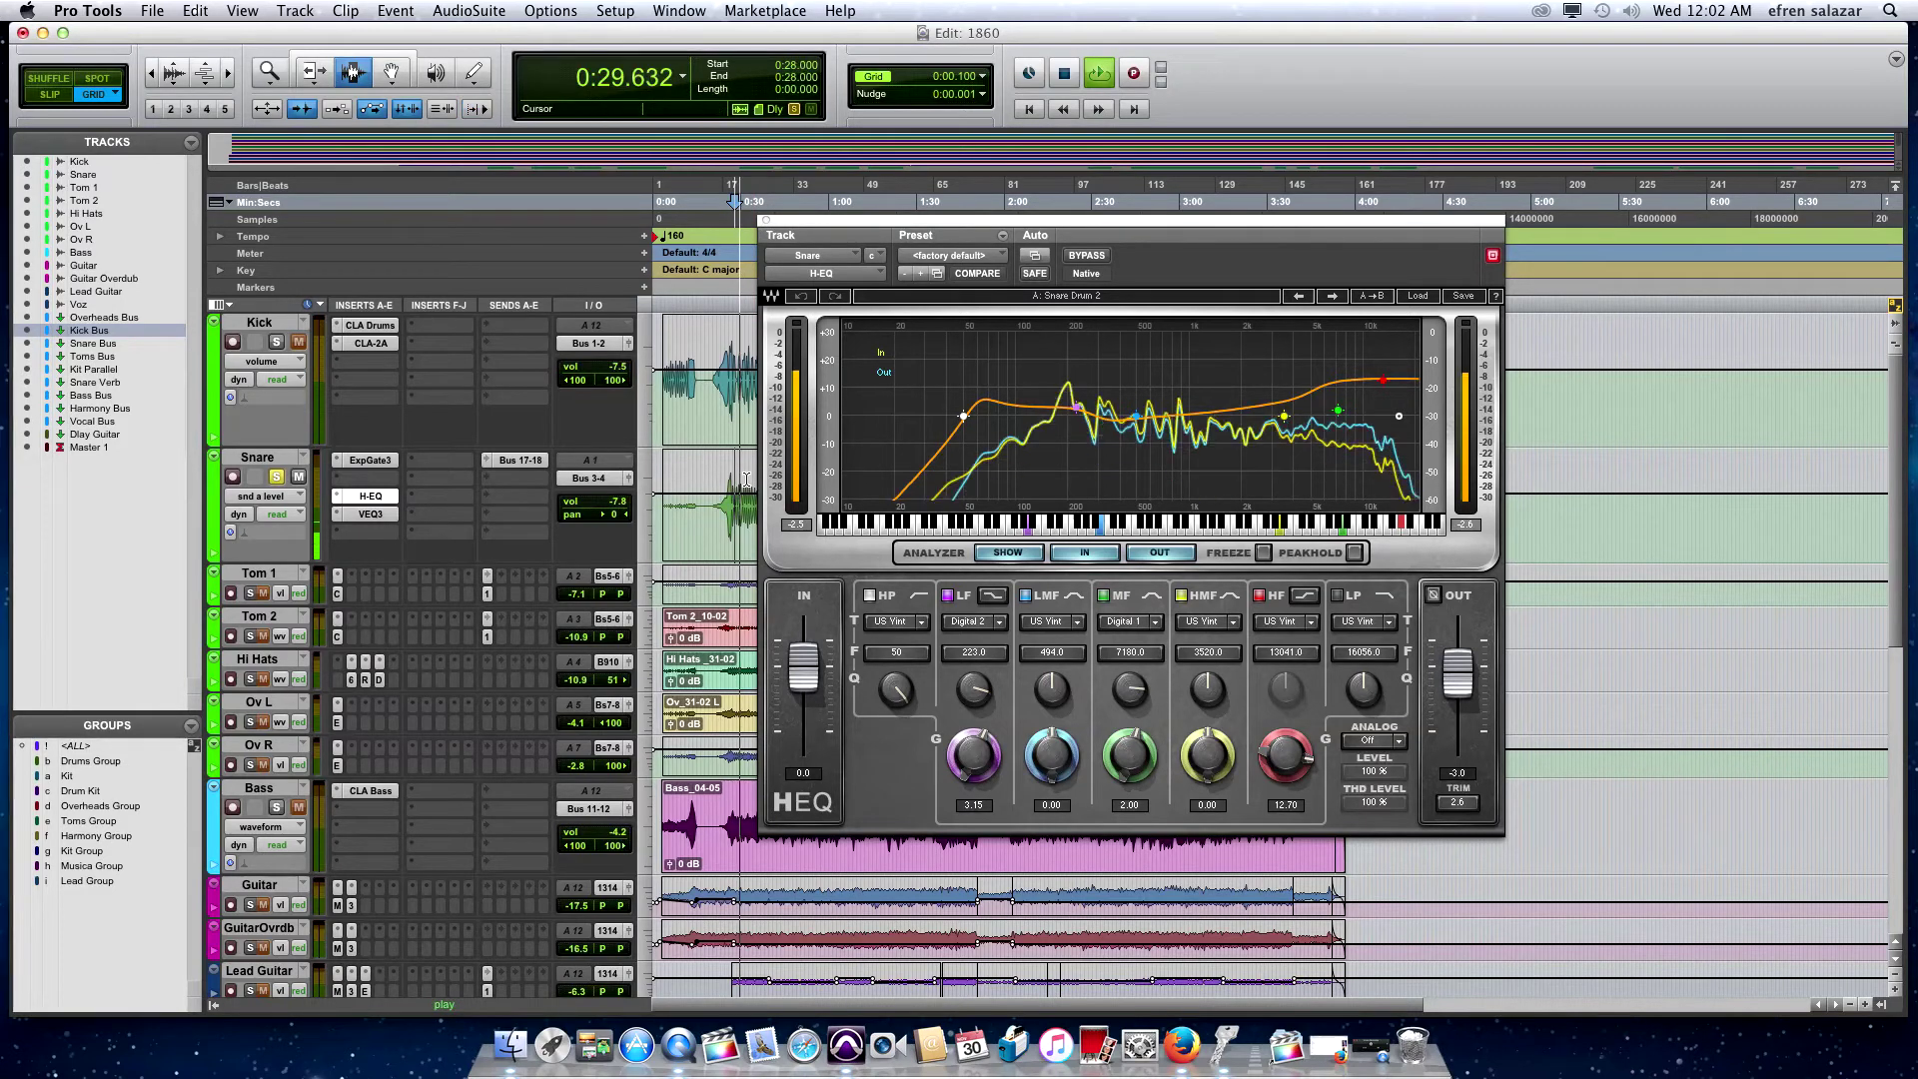
key(space)
click(746, 479)
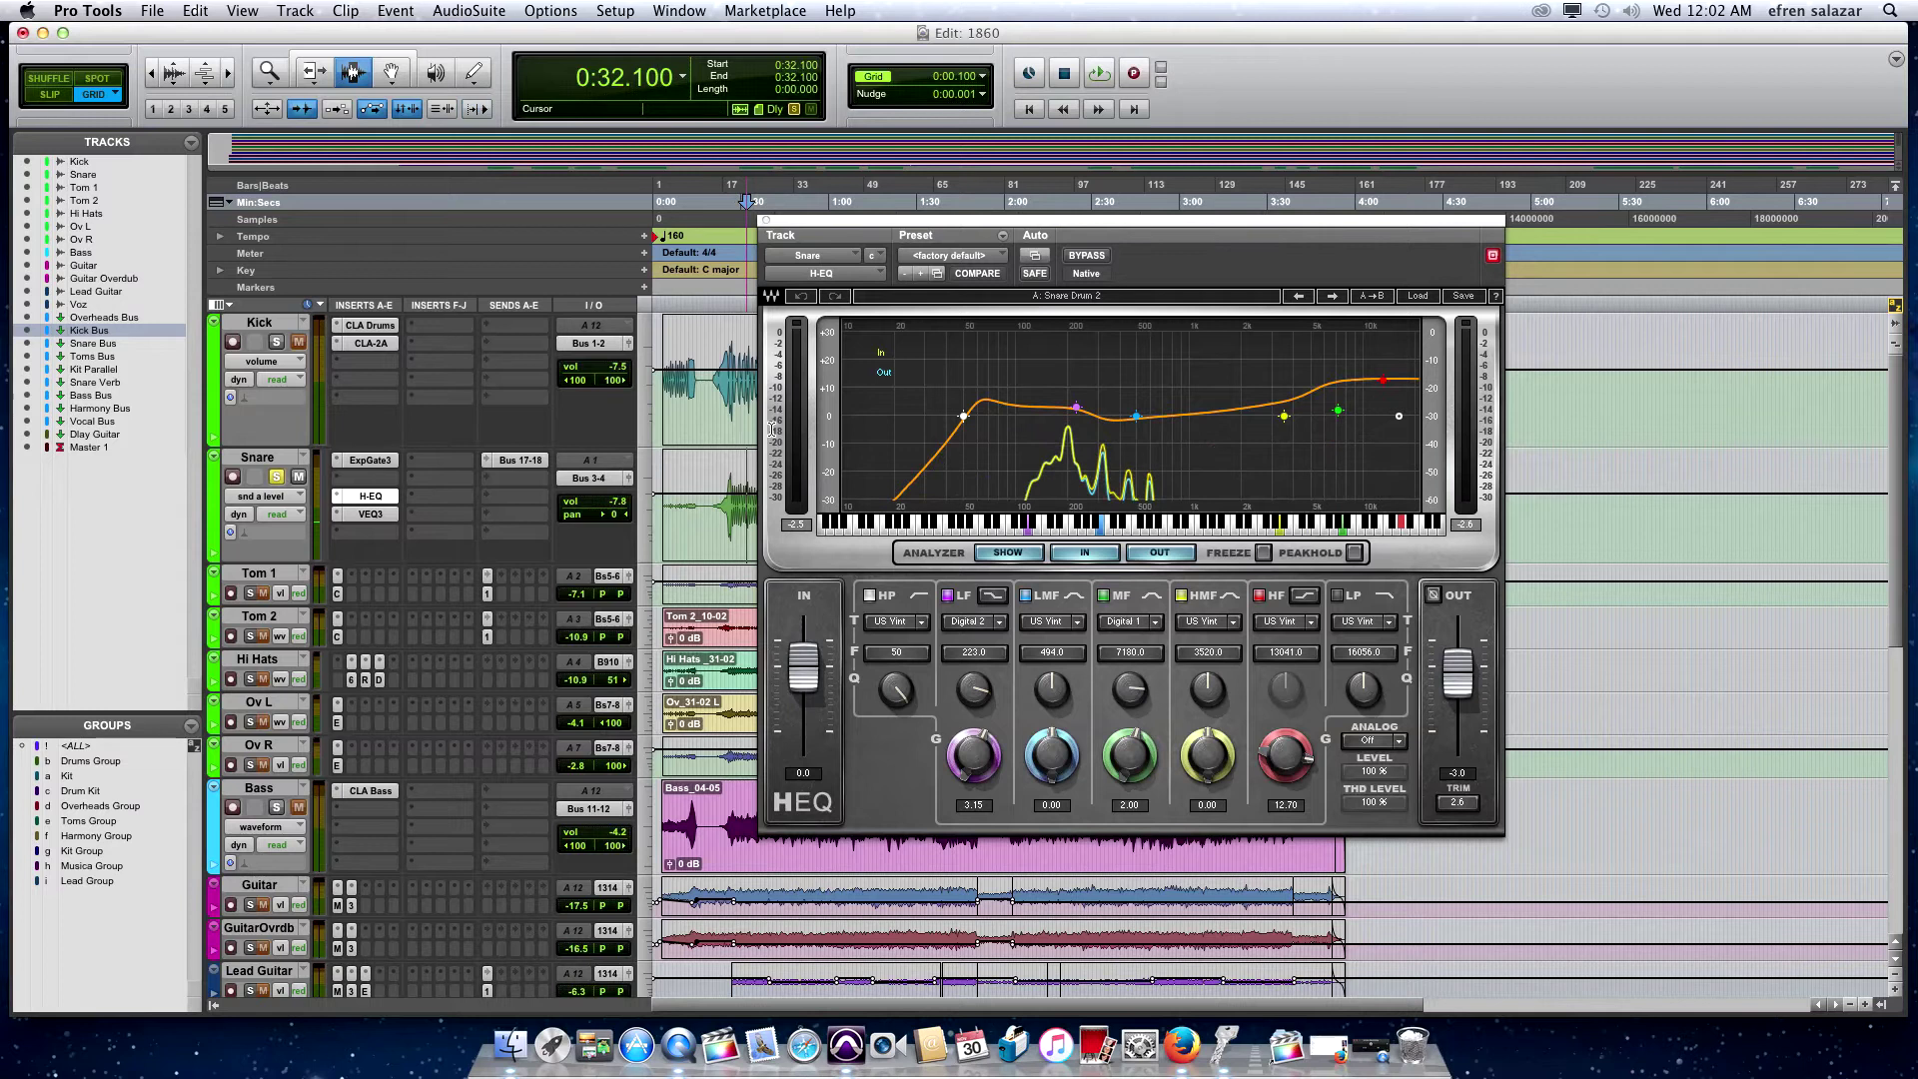
key(space)
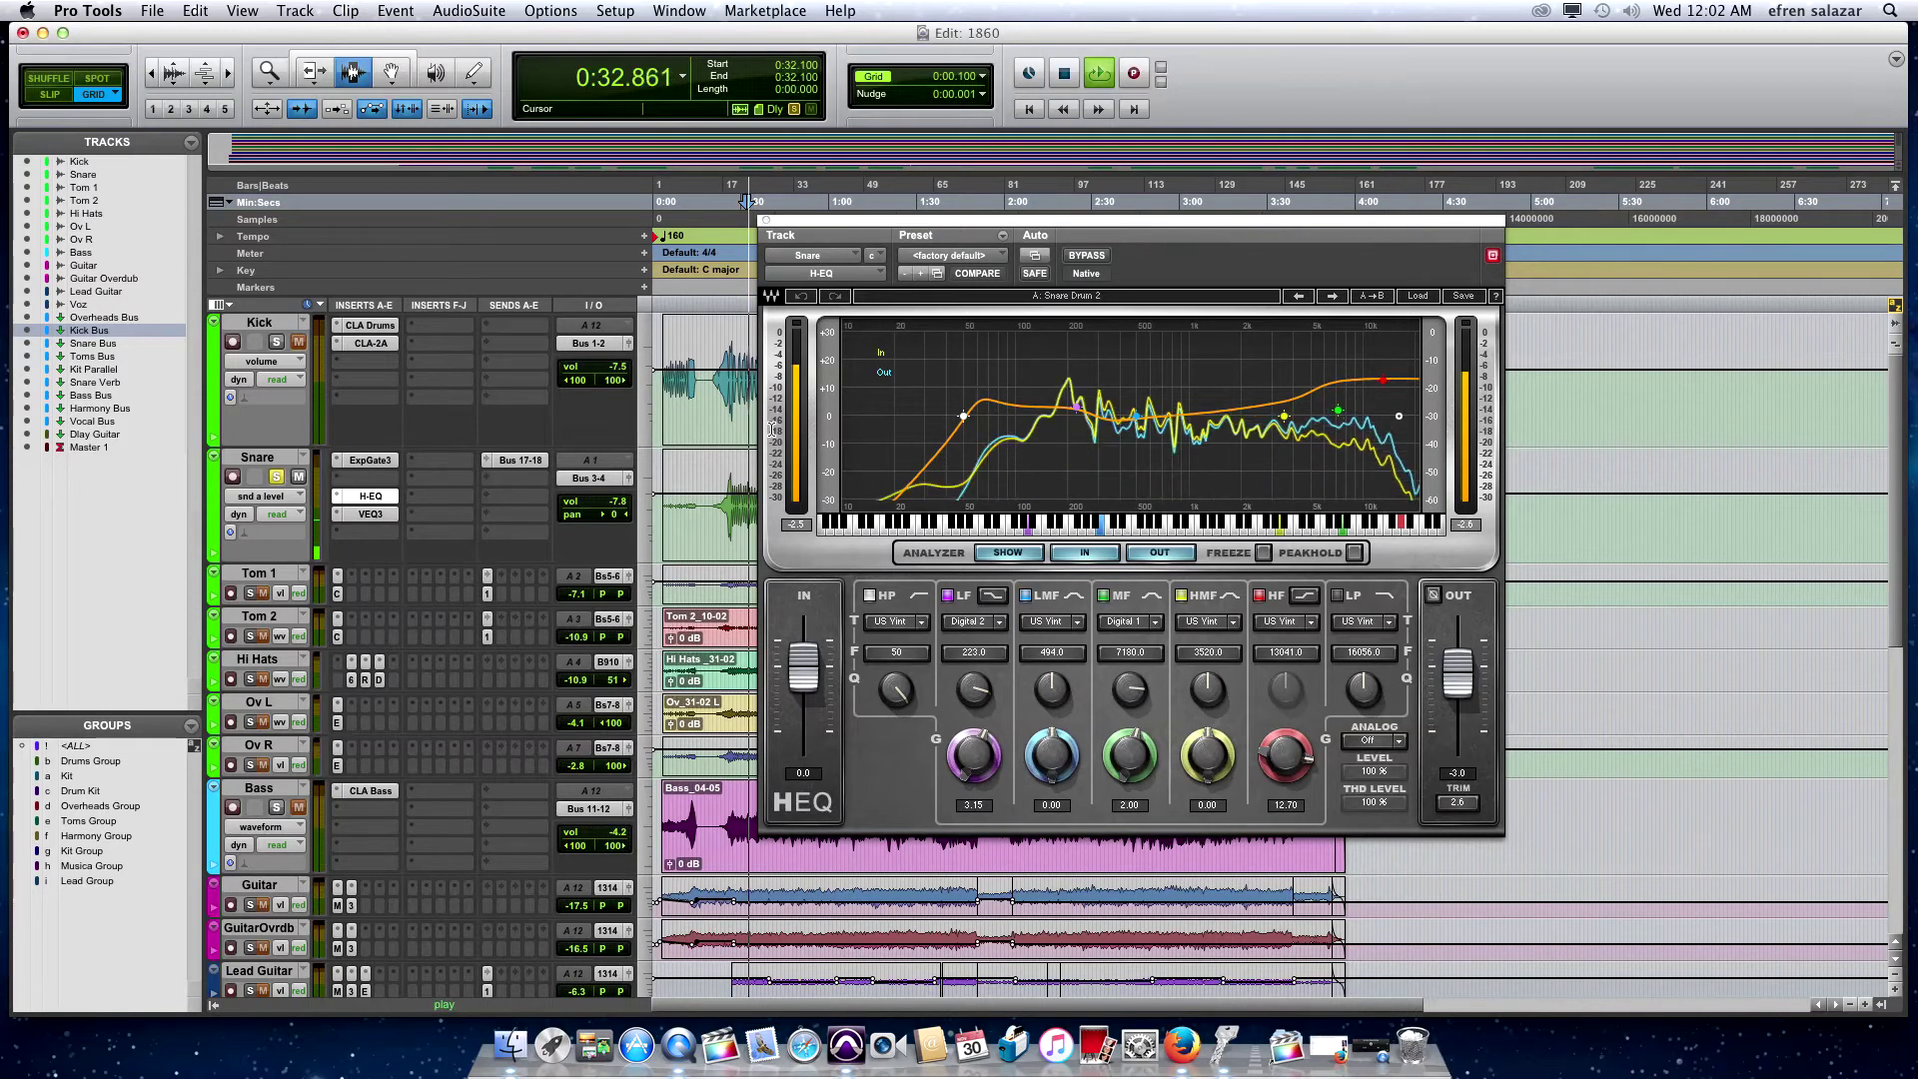
key(space)
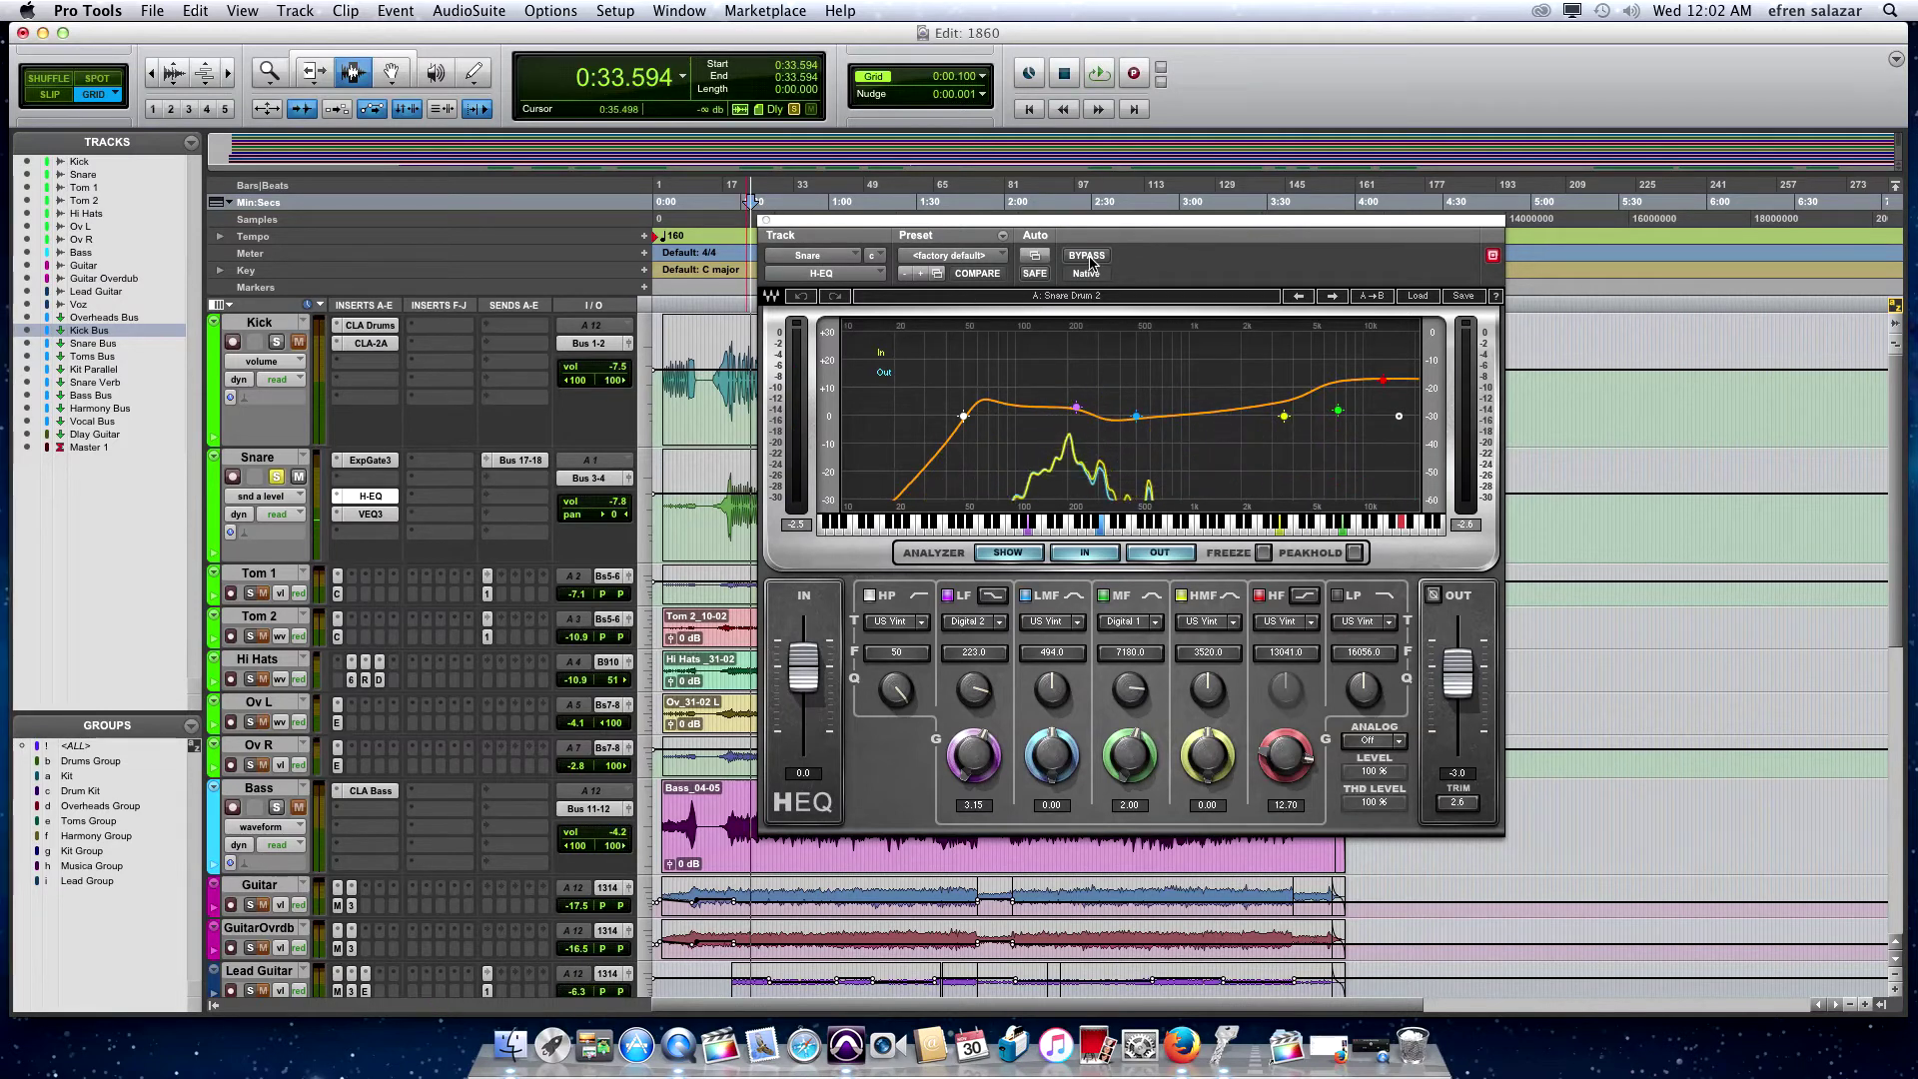
Play the soloed snare from 0:33.594 and compare the H-EQ bypassed and active, leaving it active
key(space)
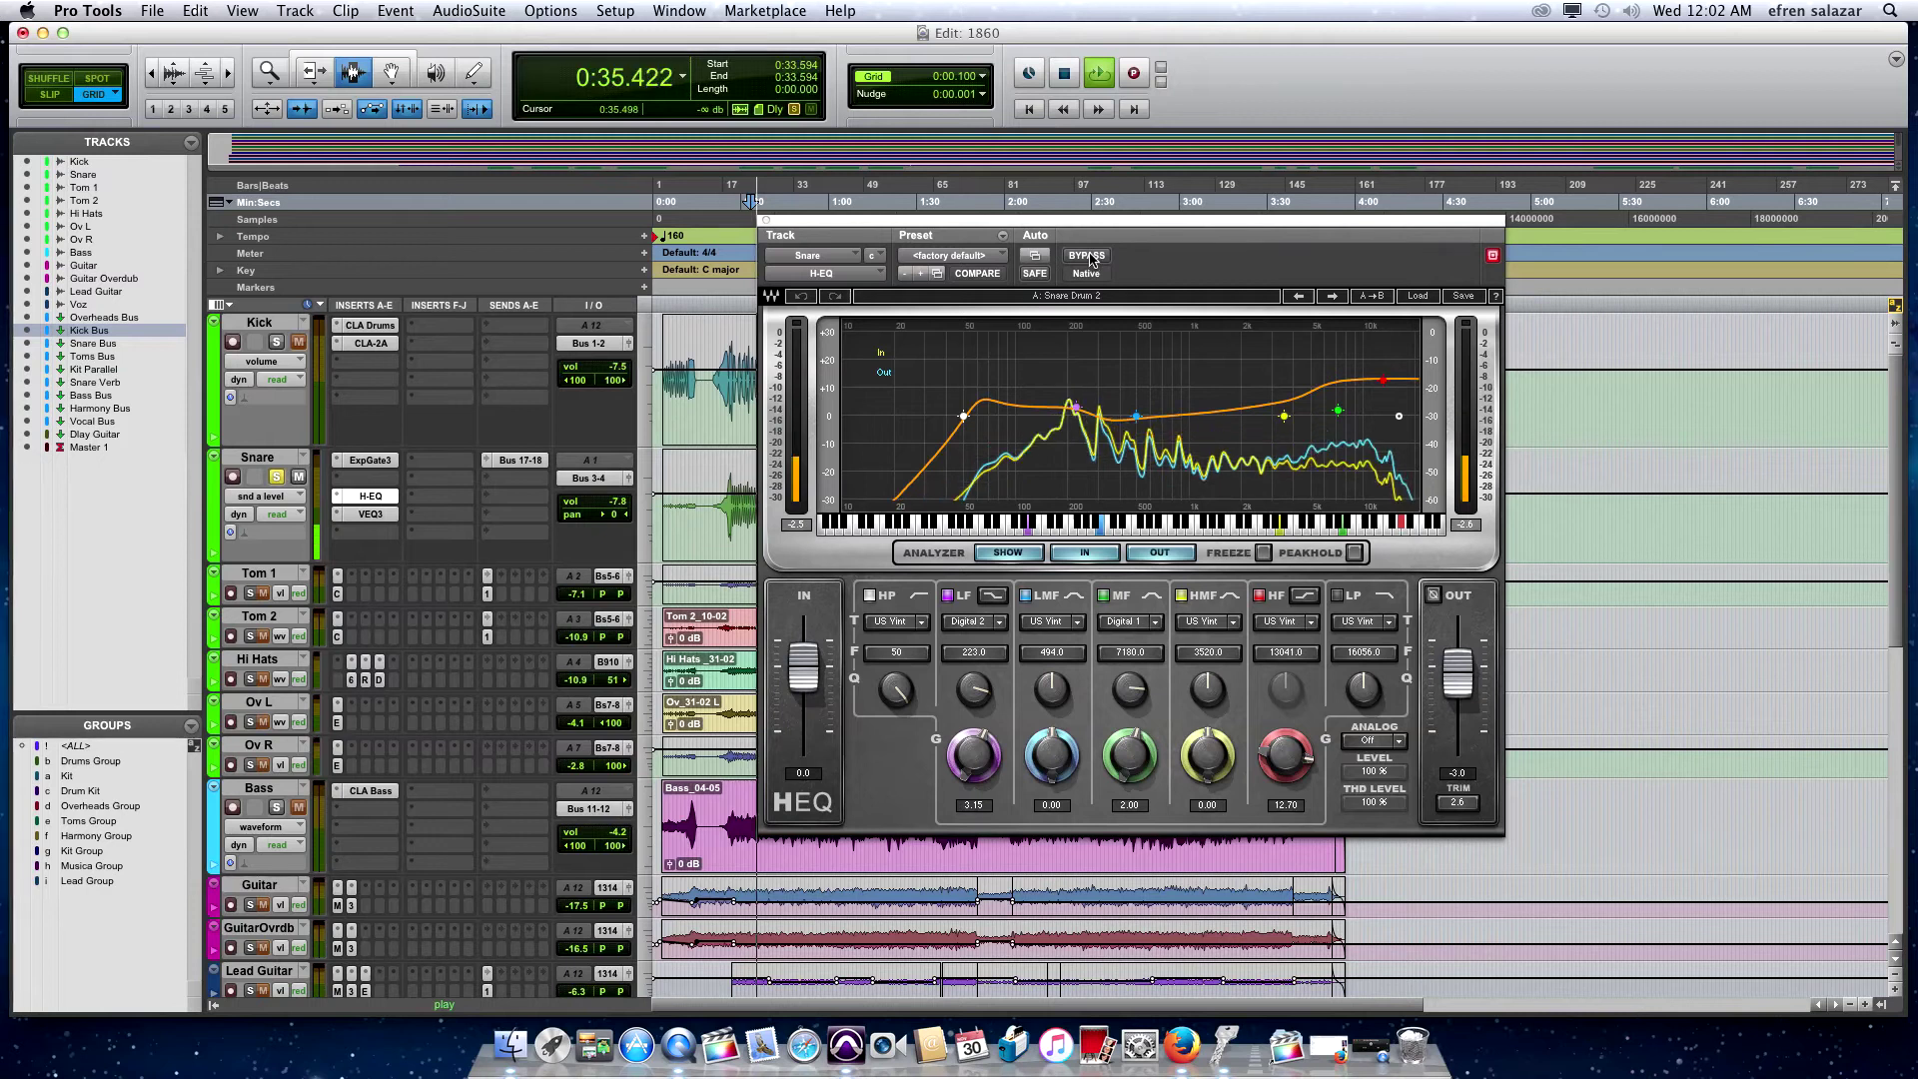
click(1087, 256)
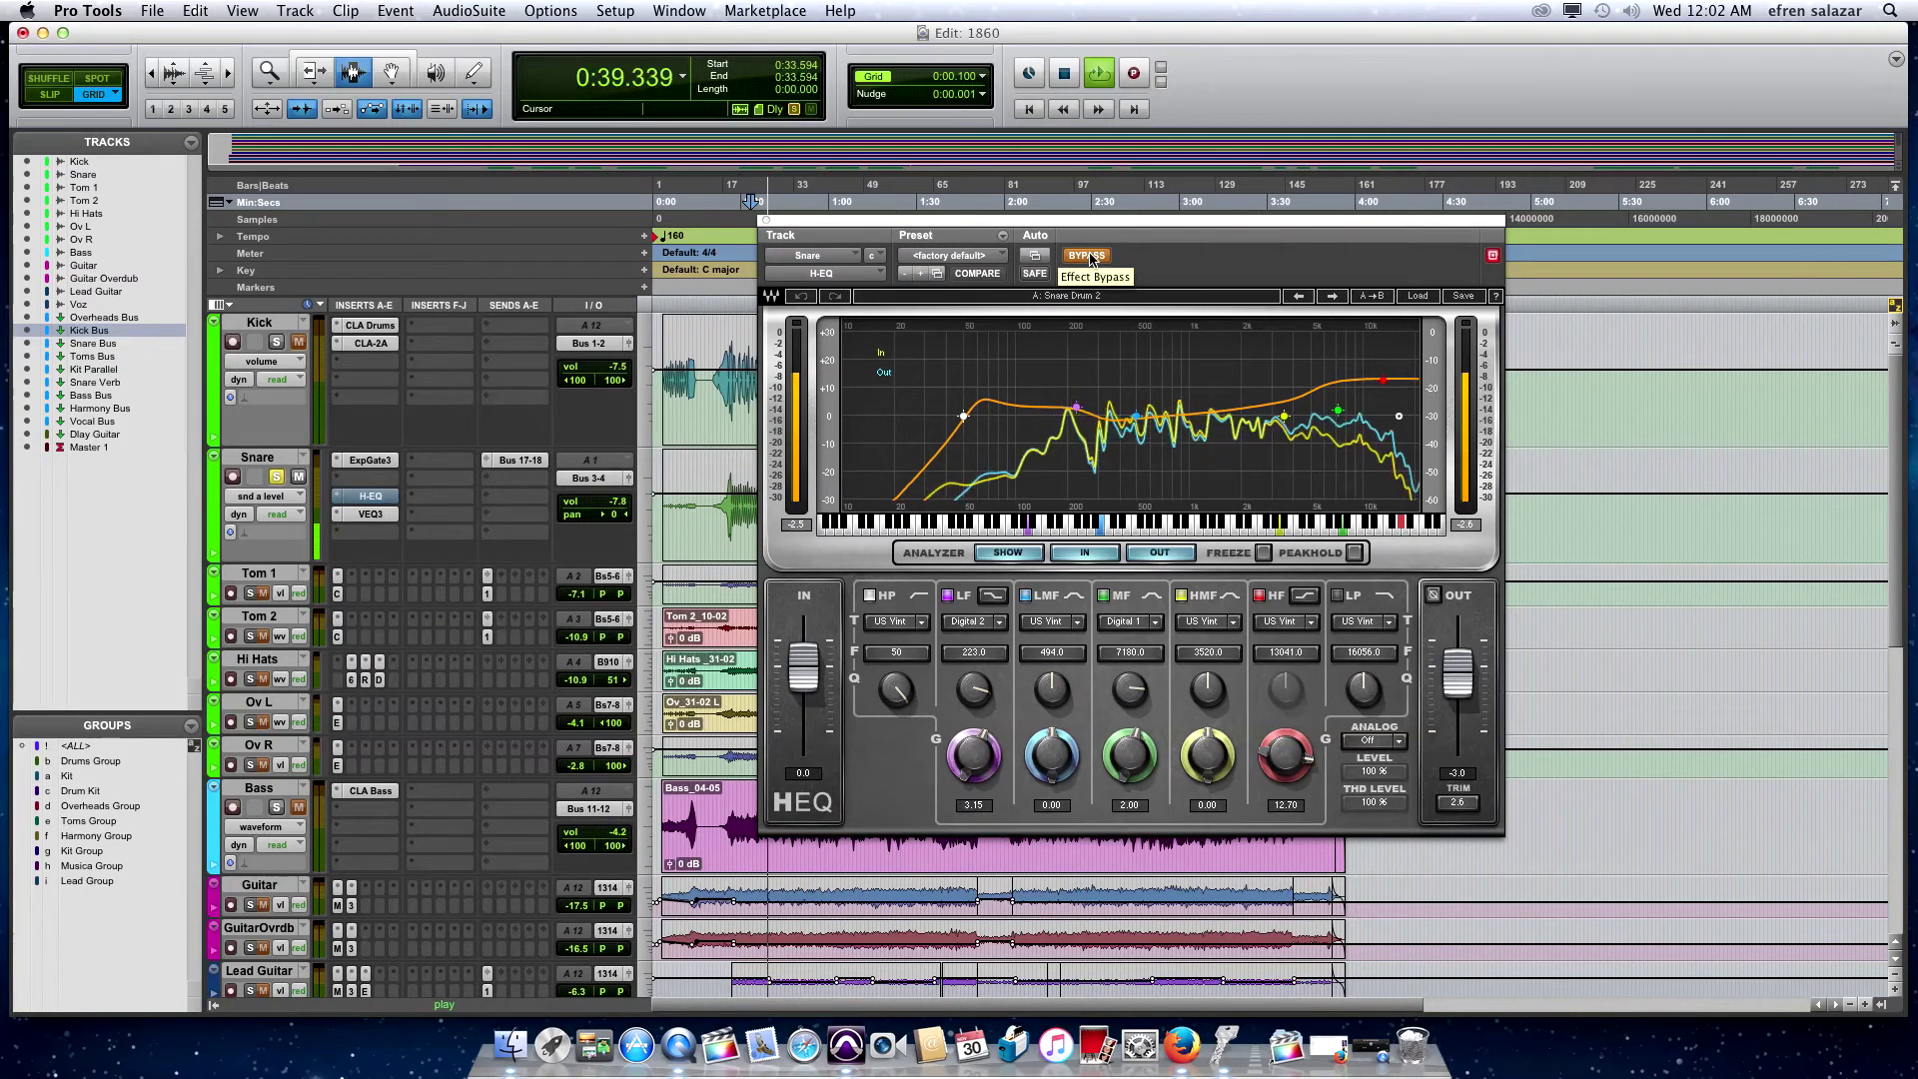
click(1086, 255)
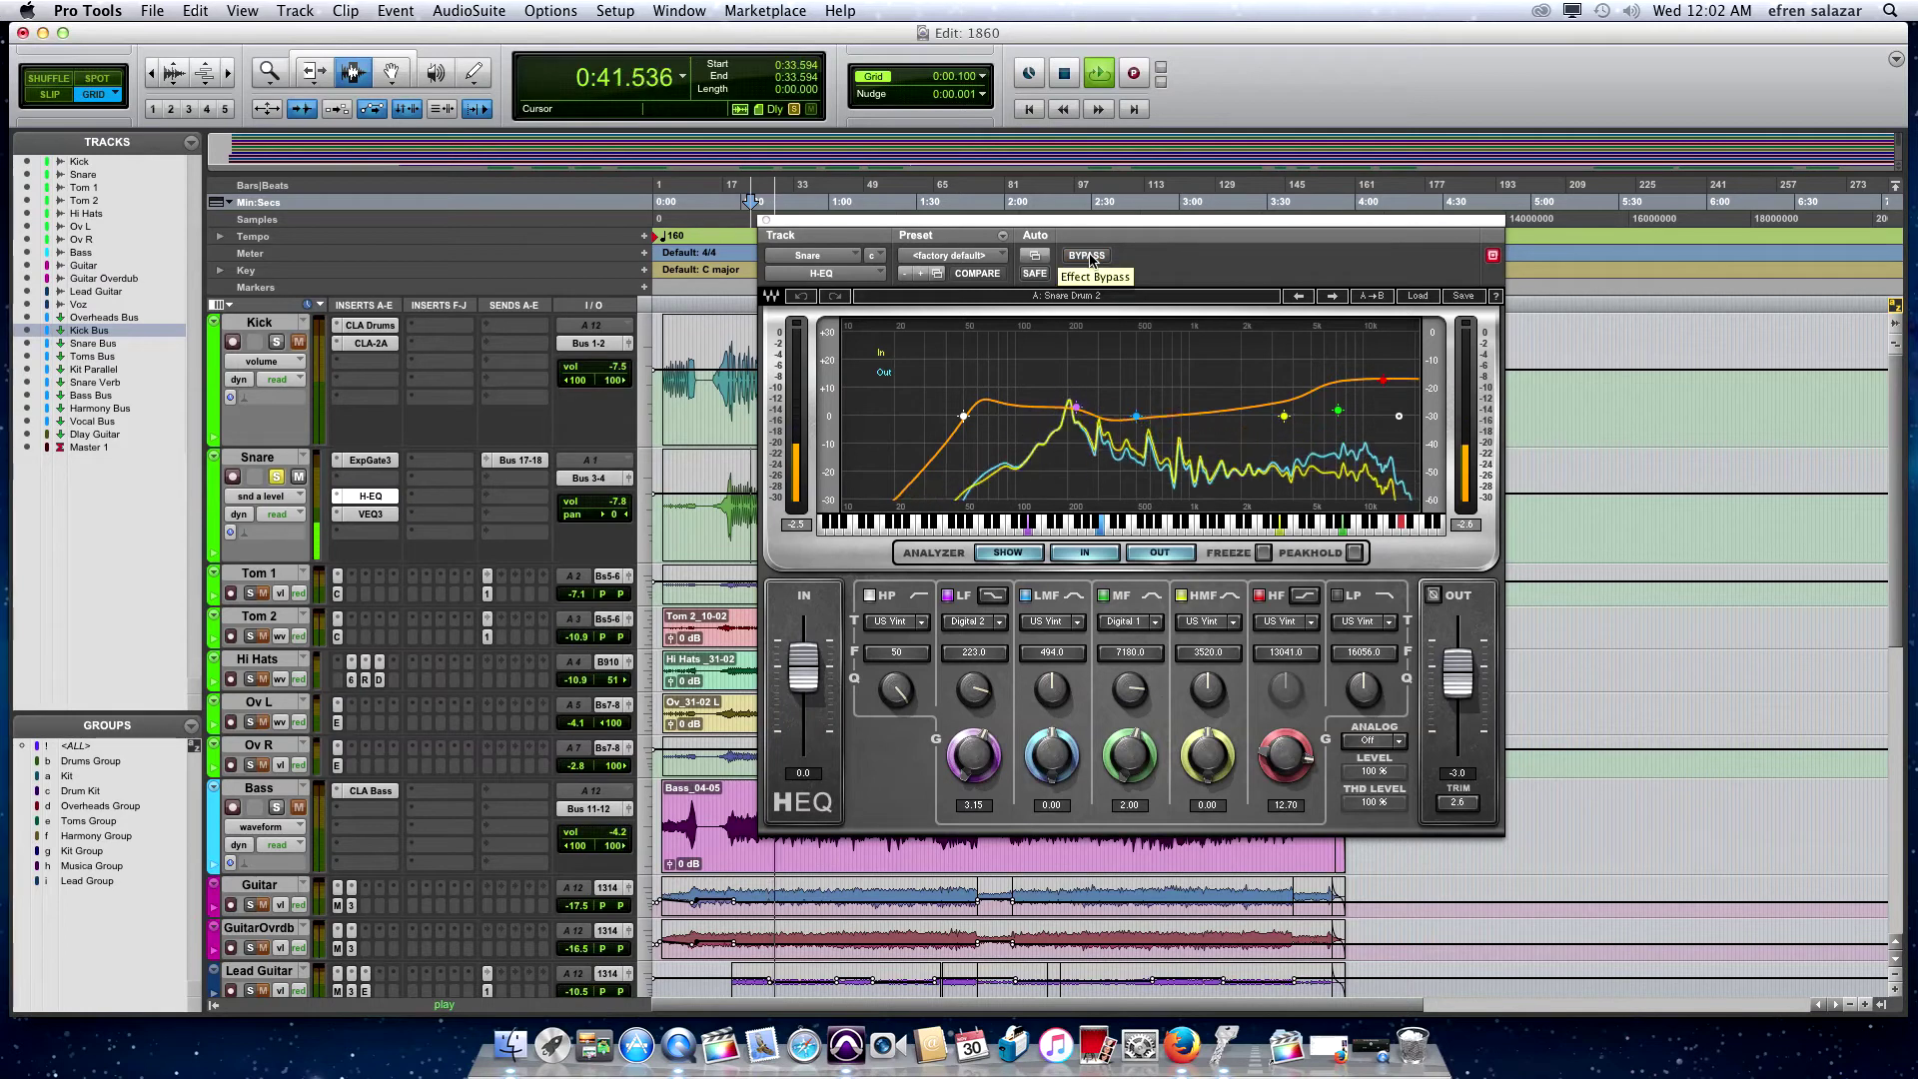
Open the VEQ3 on the Snare track, stop playback and move the plug-in window slightly toward the track list
click(371, 515)
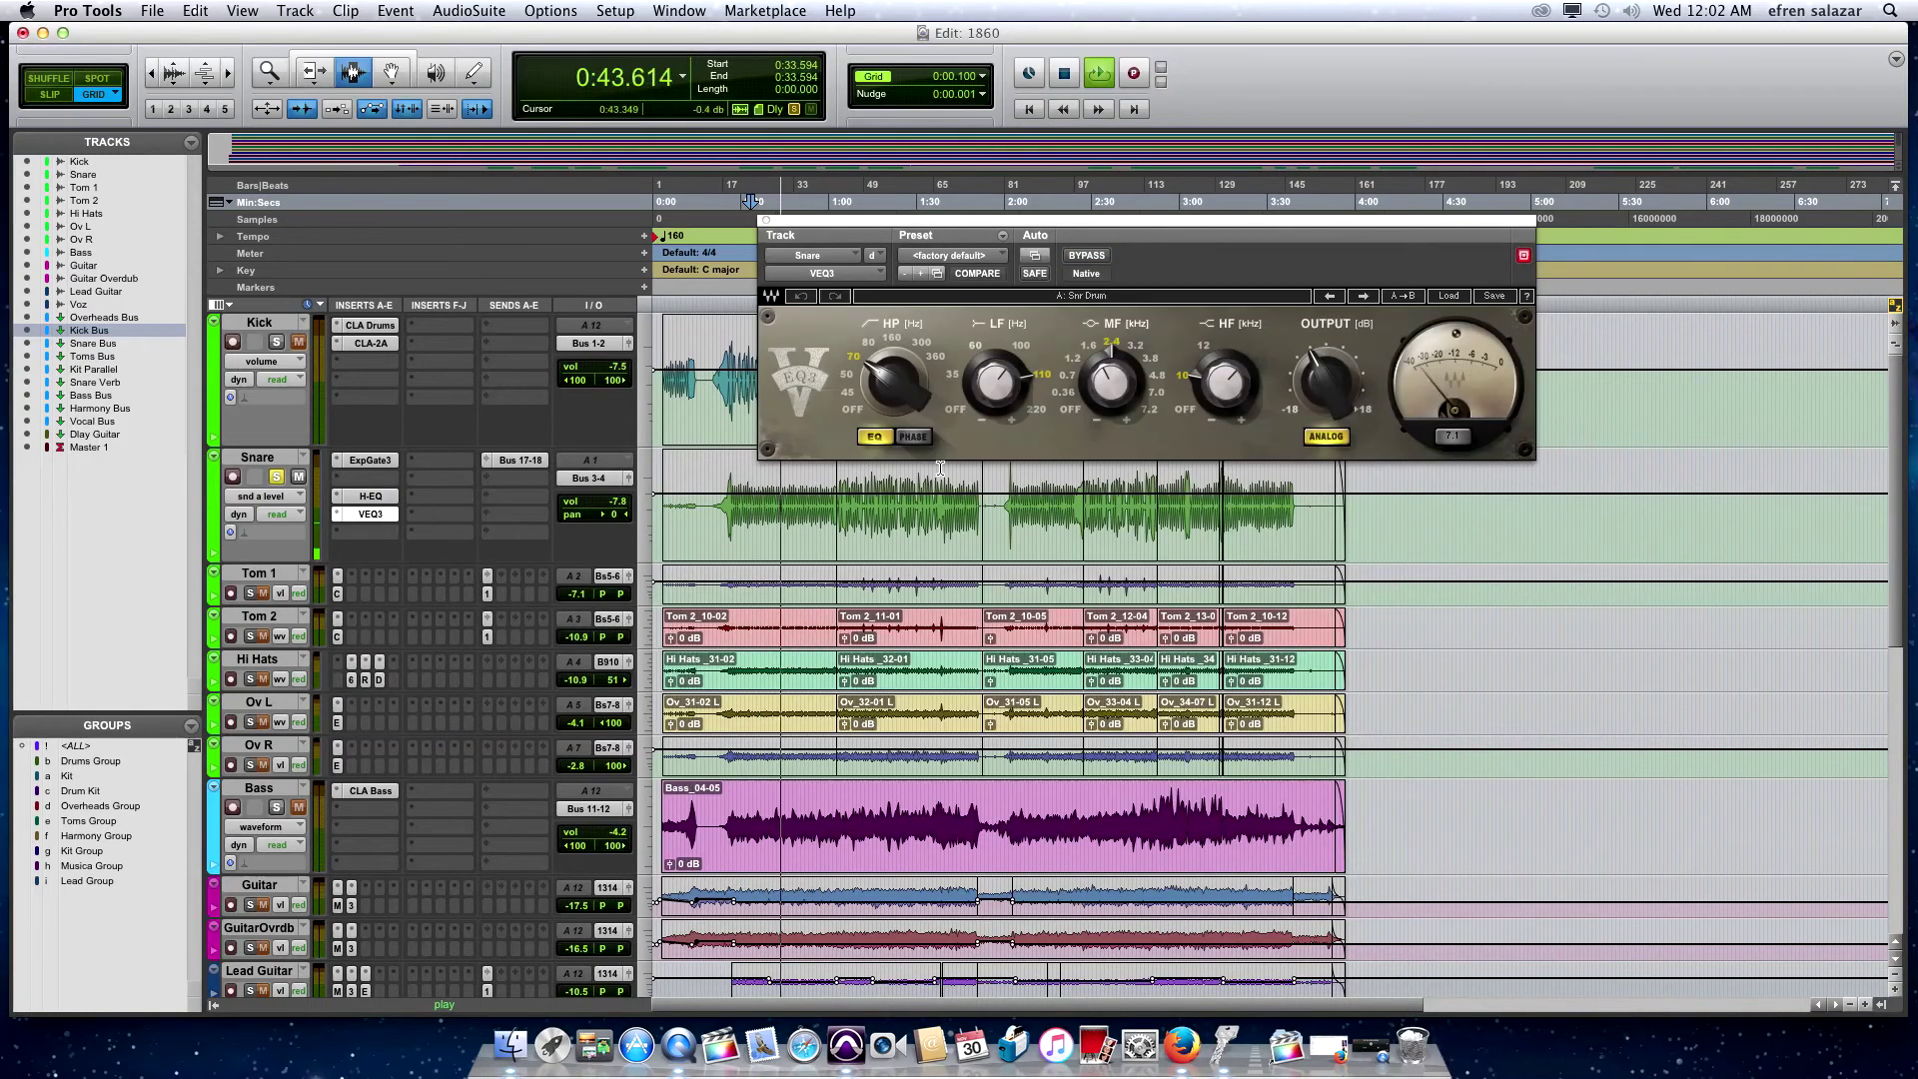
key(space)
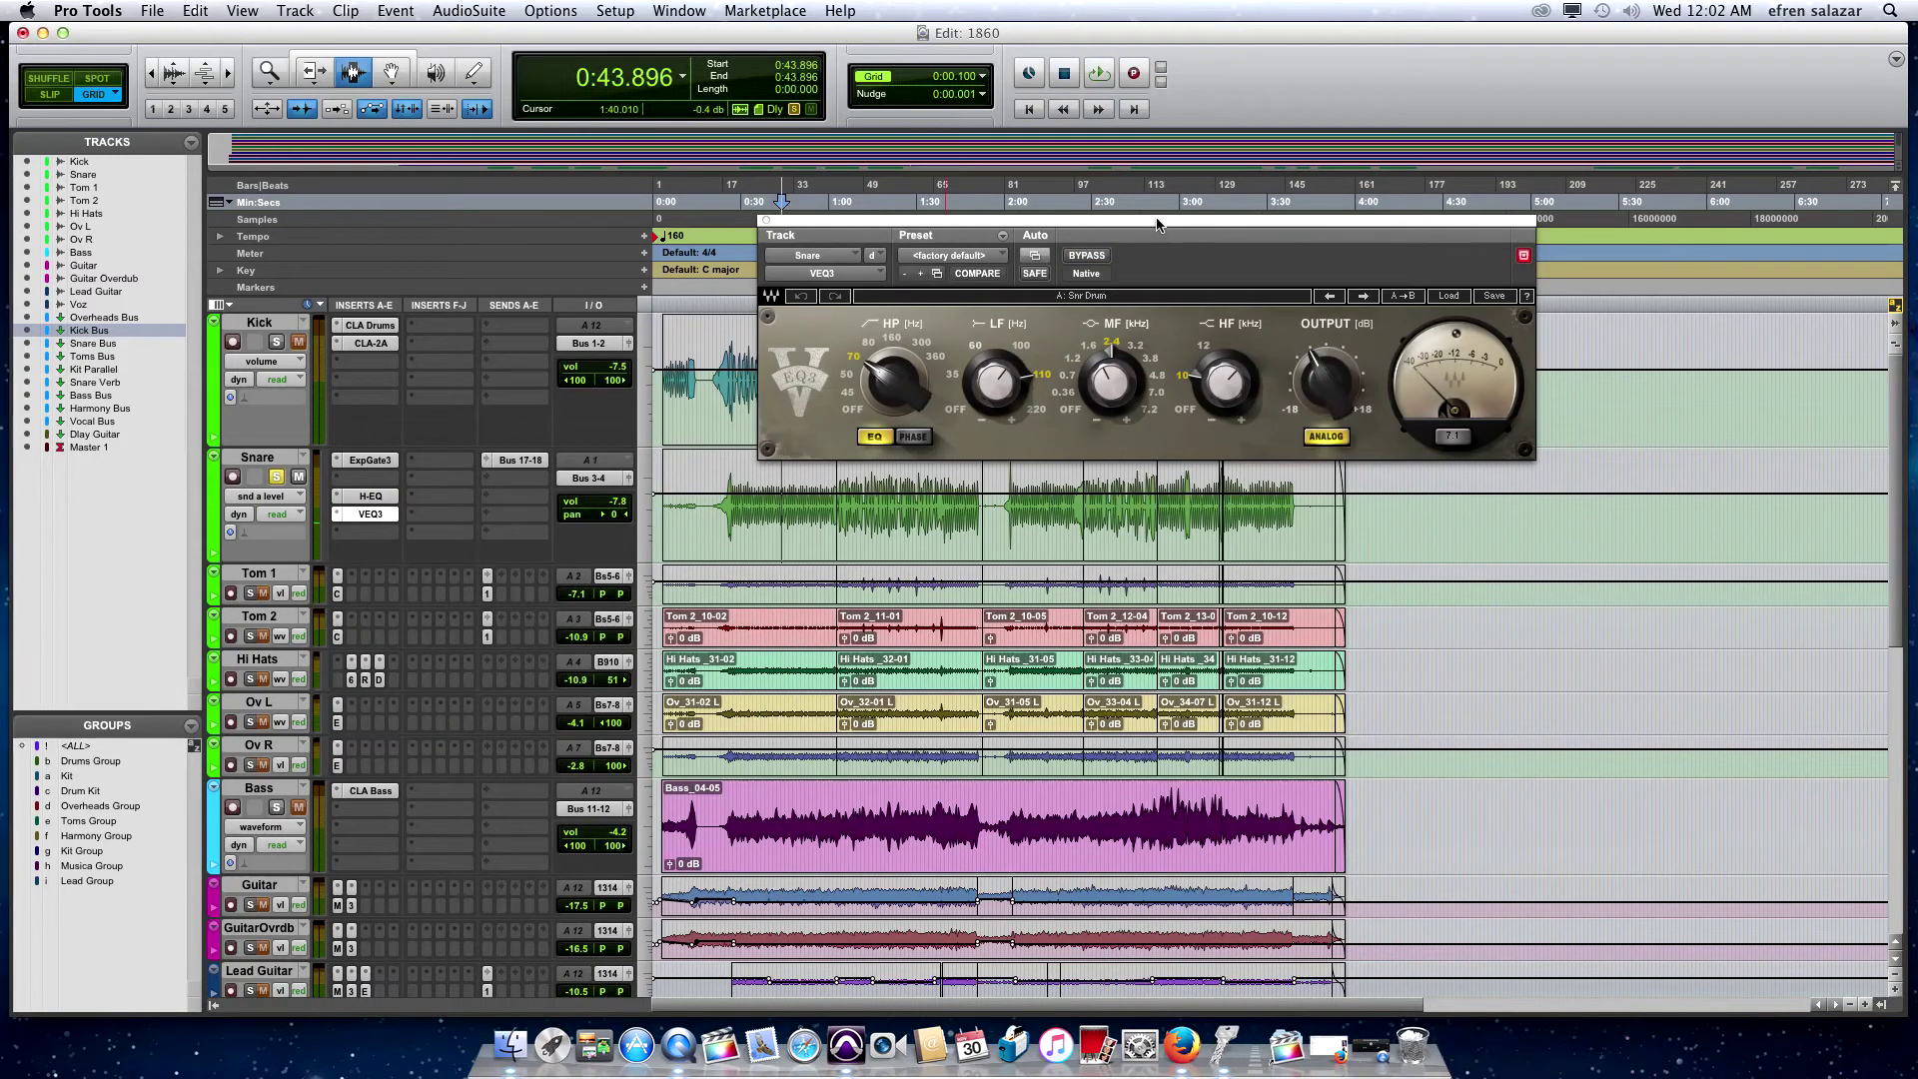
drag(1156, 224, 1088, 235)
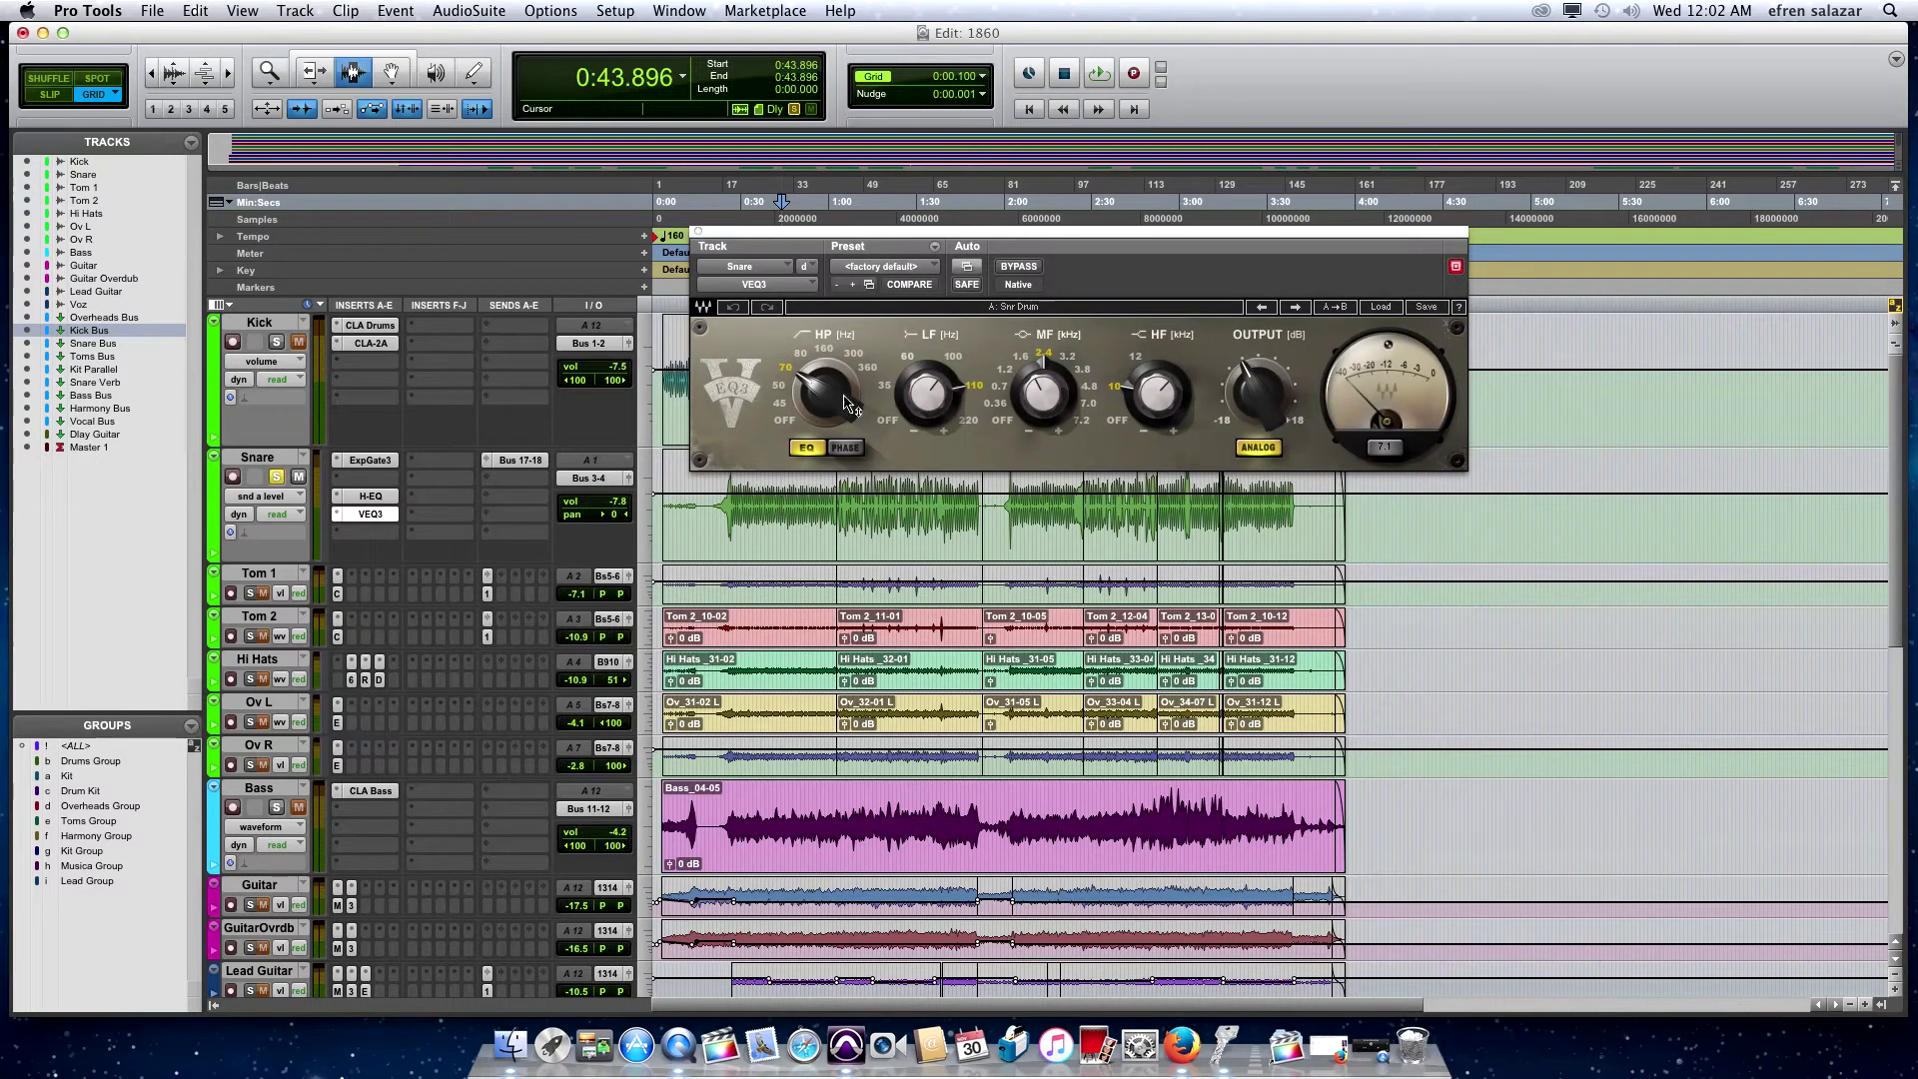
Play the soloed snare from 0:43.896, compare the VEQ3 bypassed and active, leave it active and stop playback
key(space)
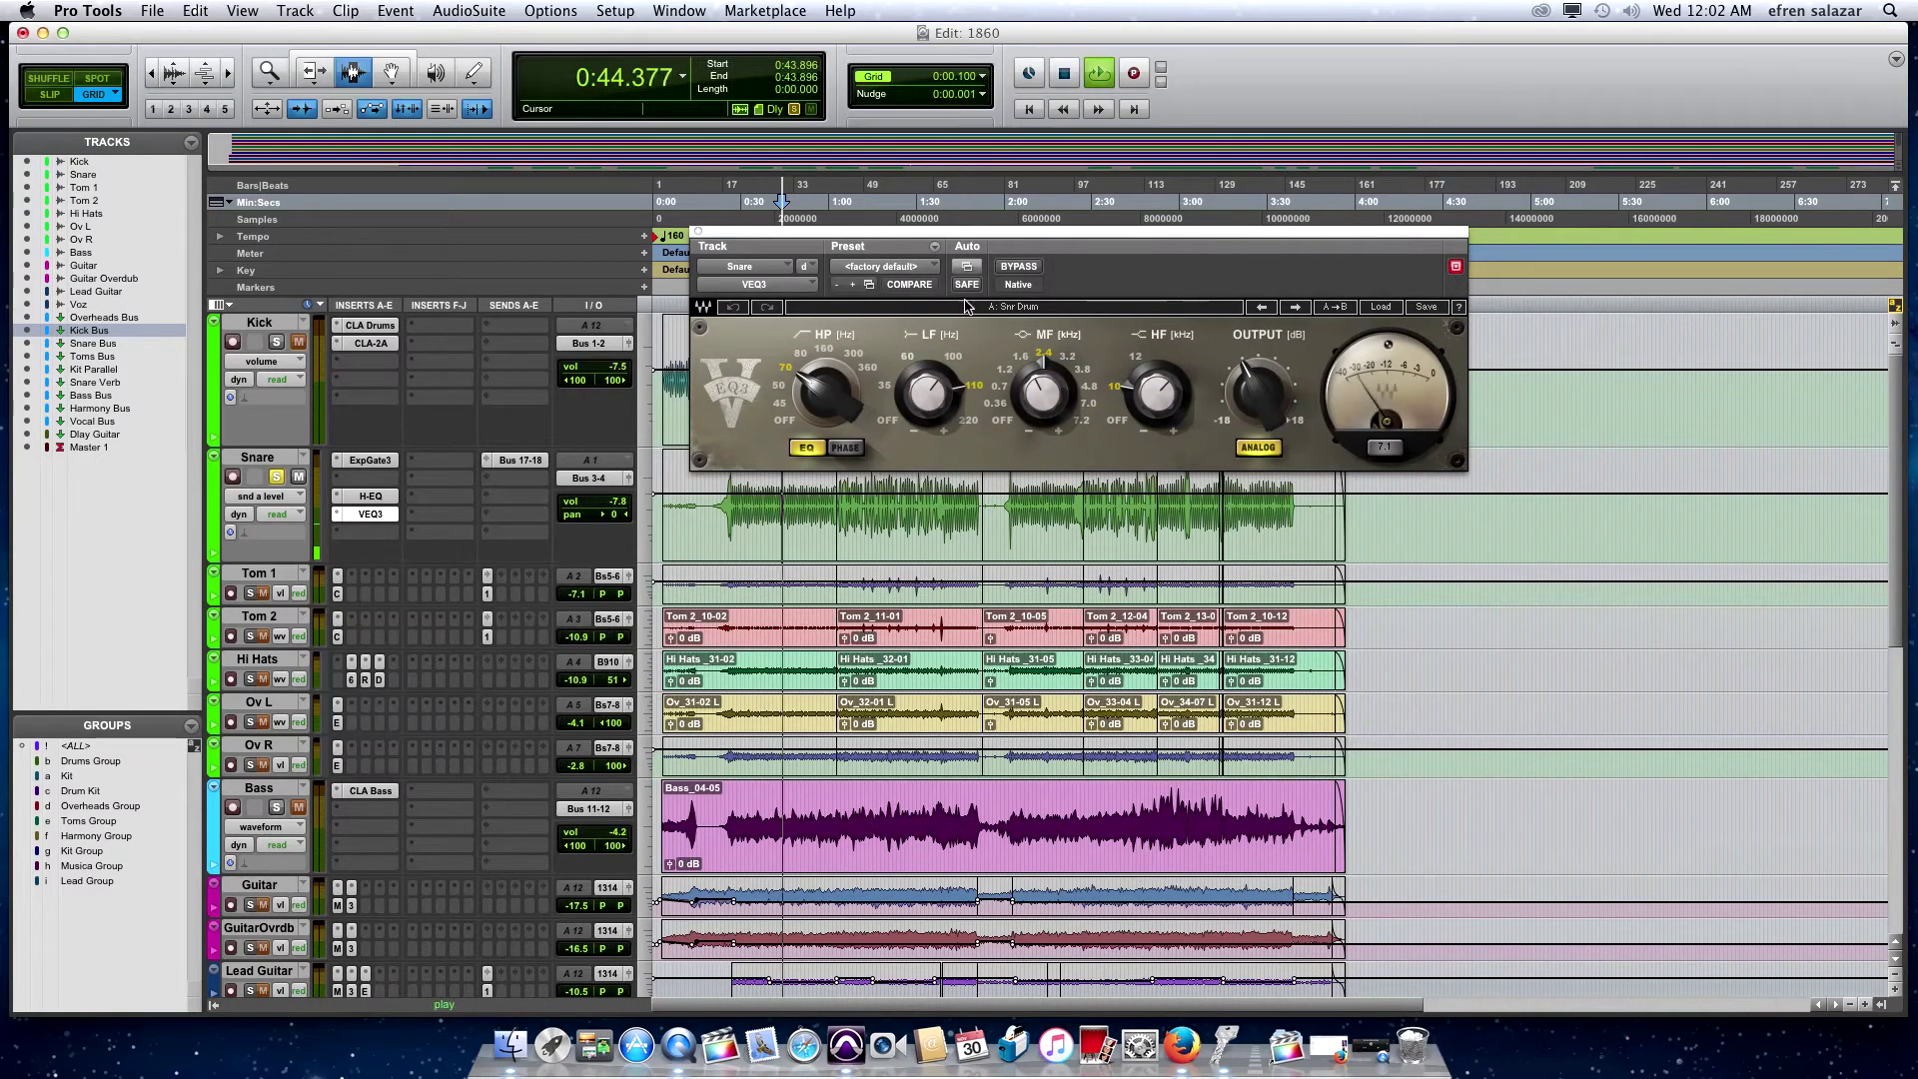
click(1019, 267)
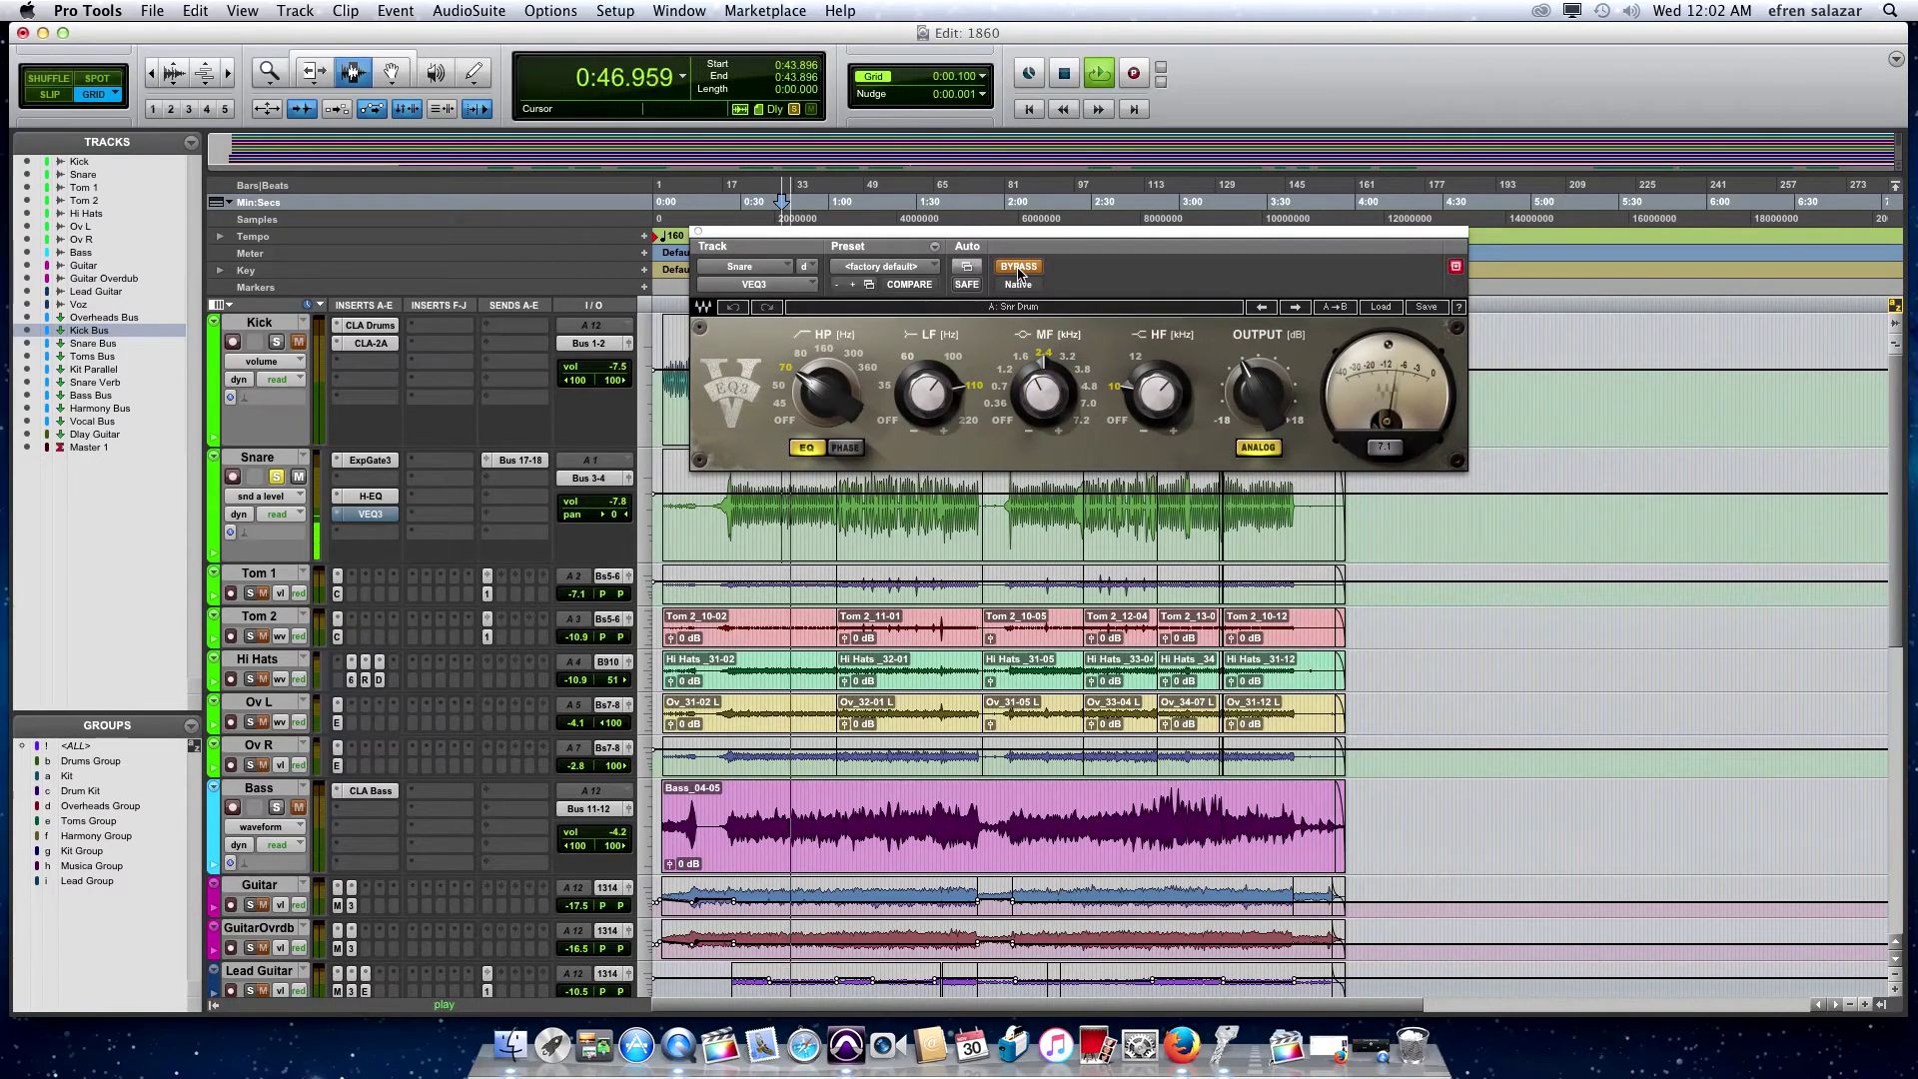
click(1019, 266)
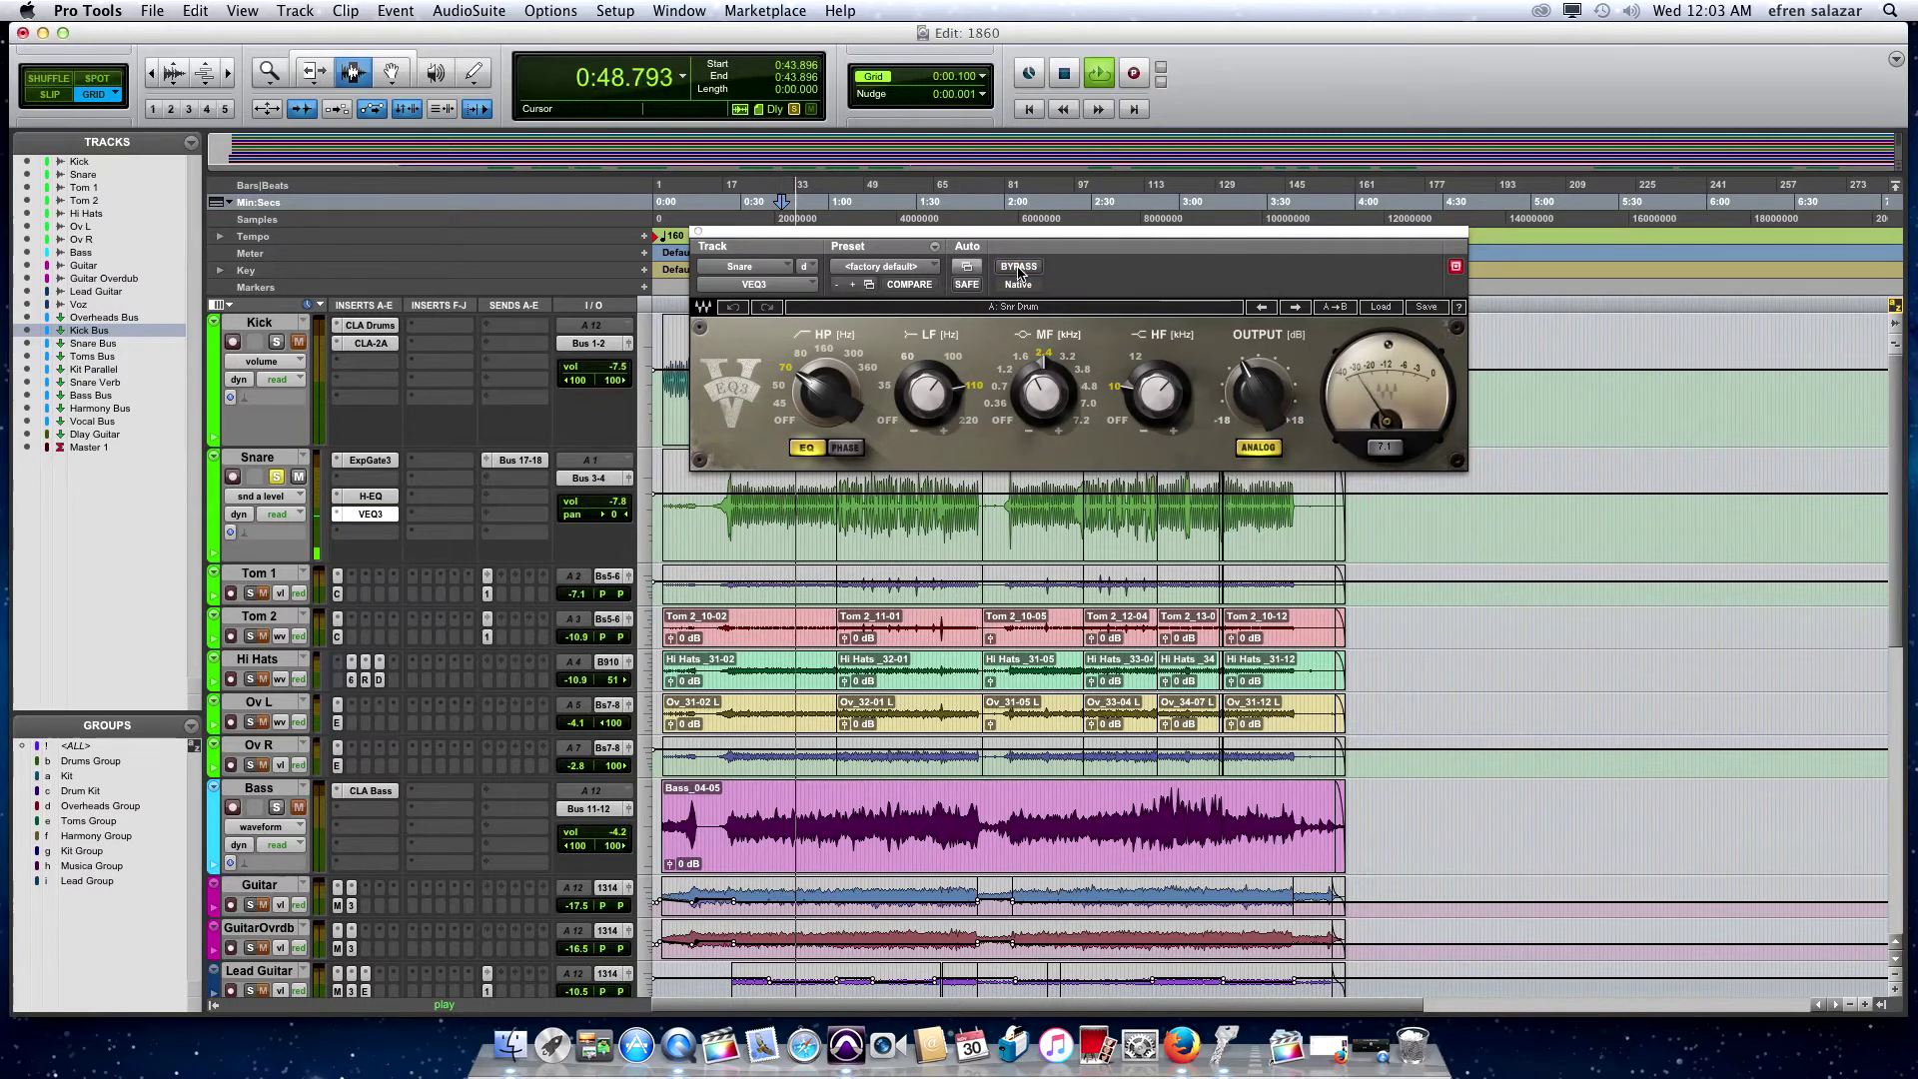
key(space)
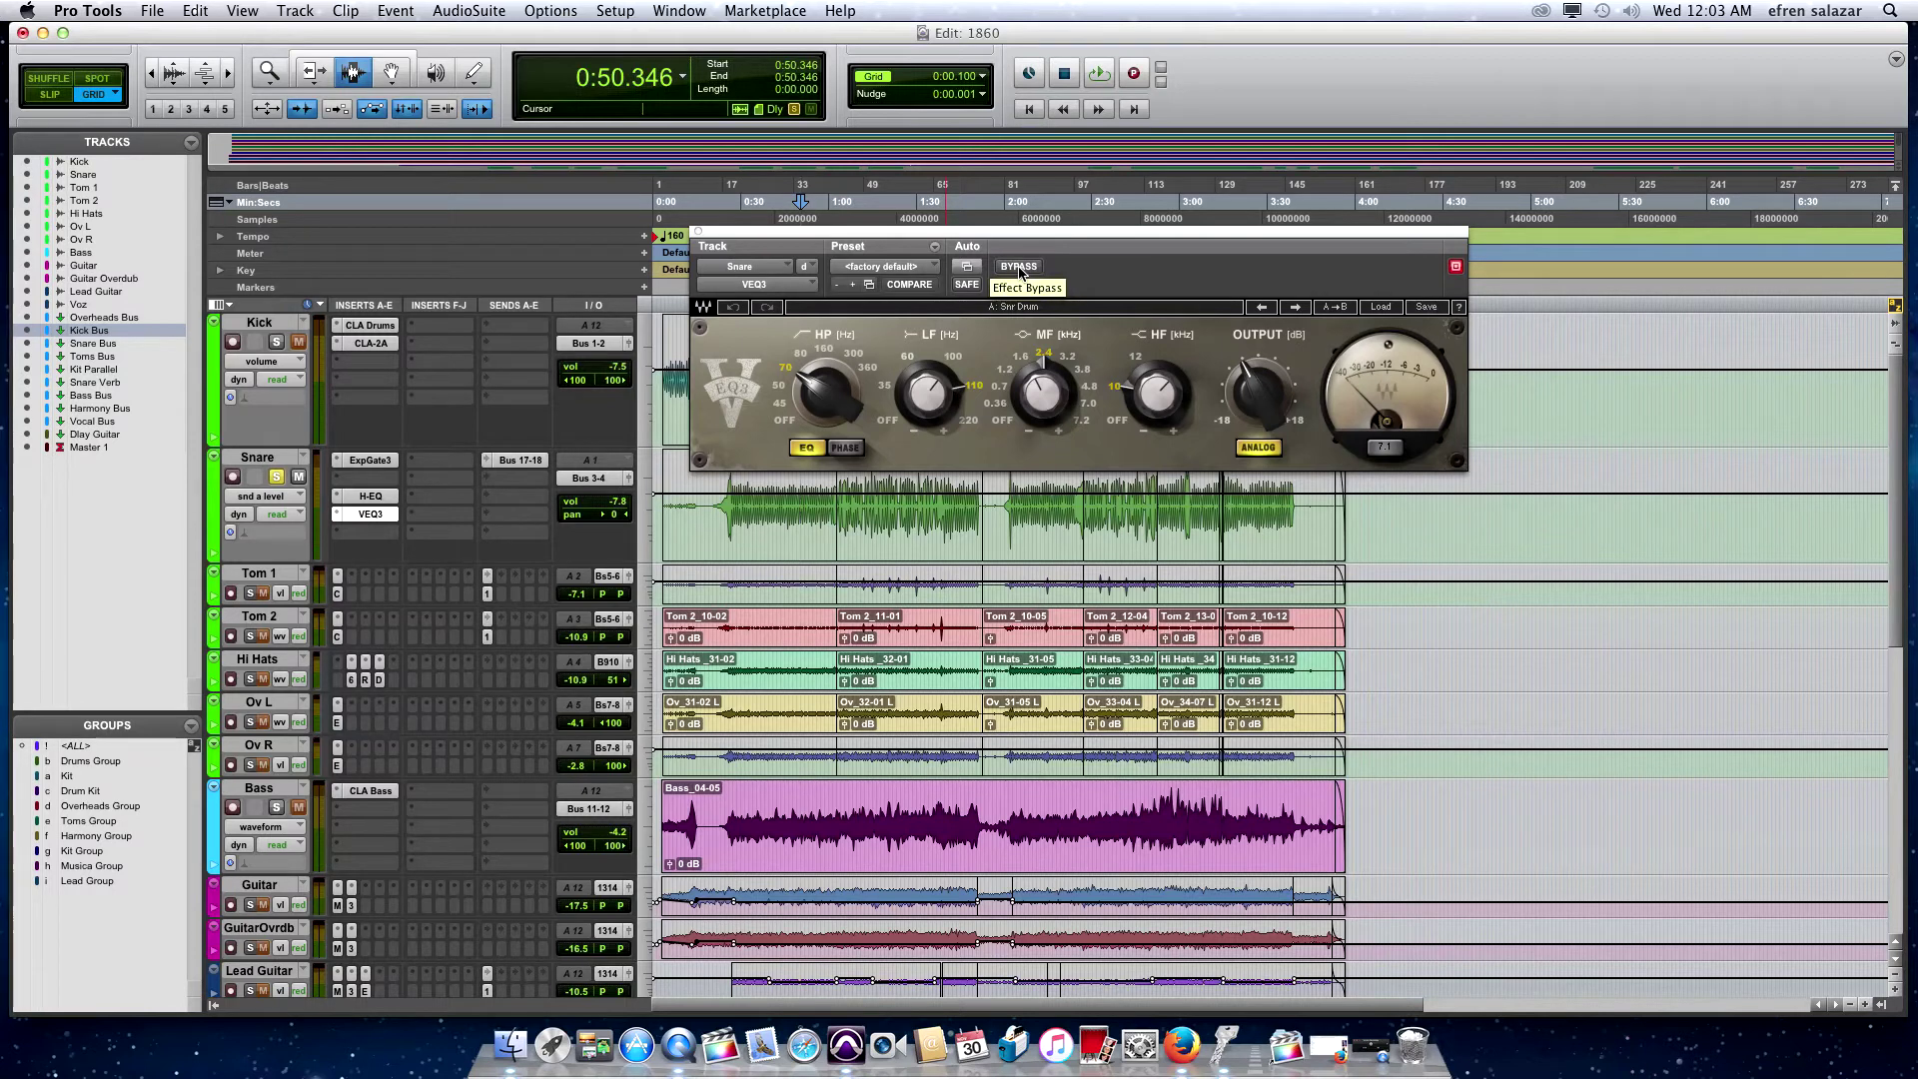
Compare the VEQ3 bypassed and active again from 0:50.346 and 0:53.929, leave it active, stop playback and close its window
click(1009, 267)
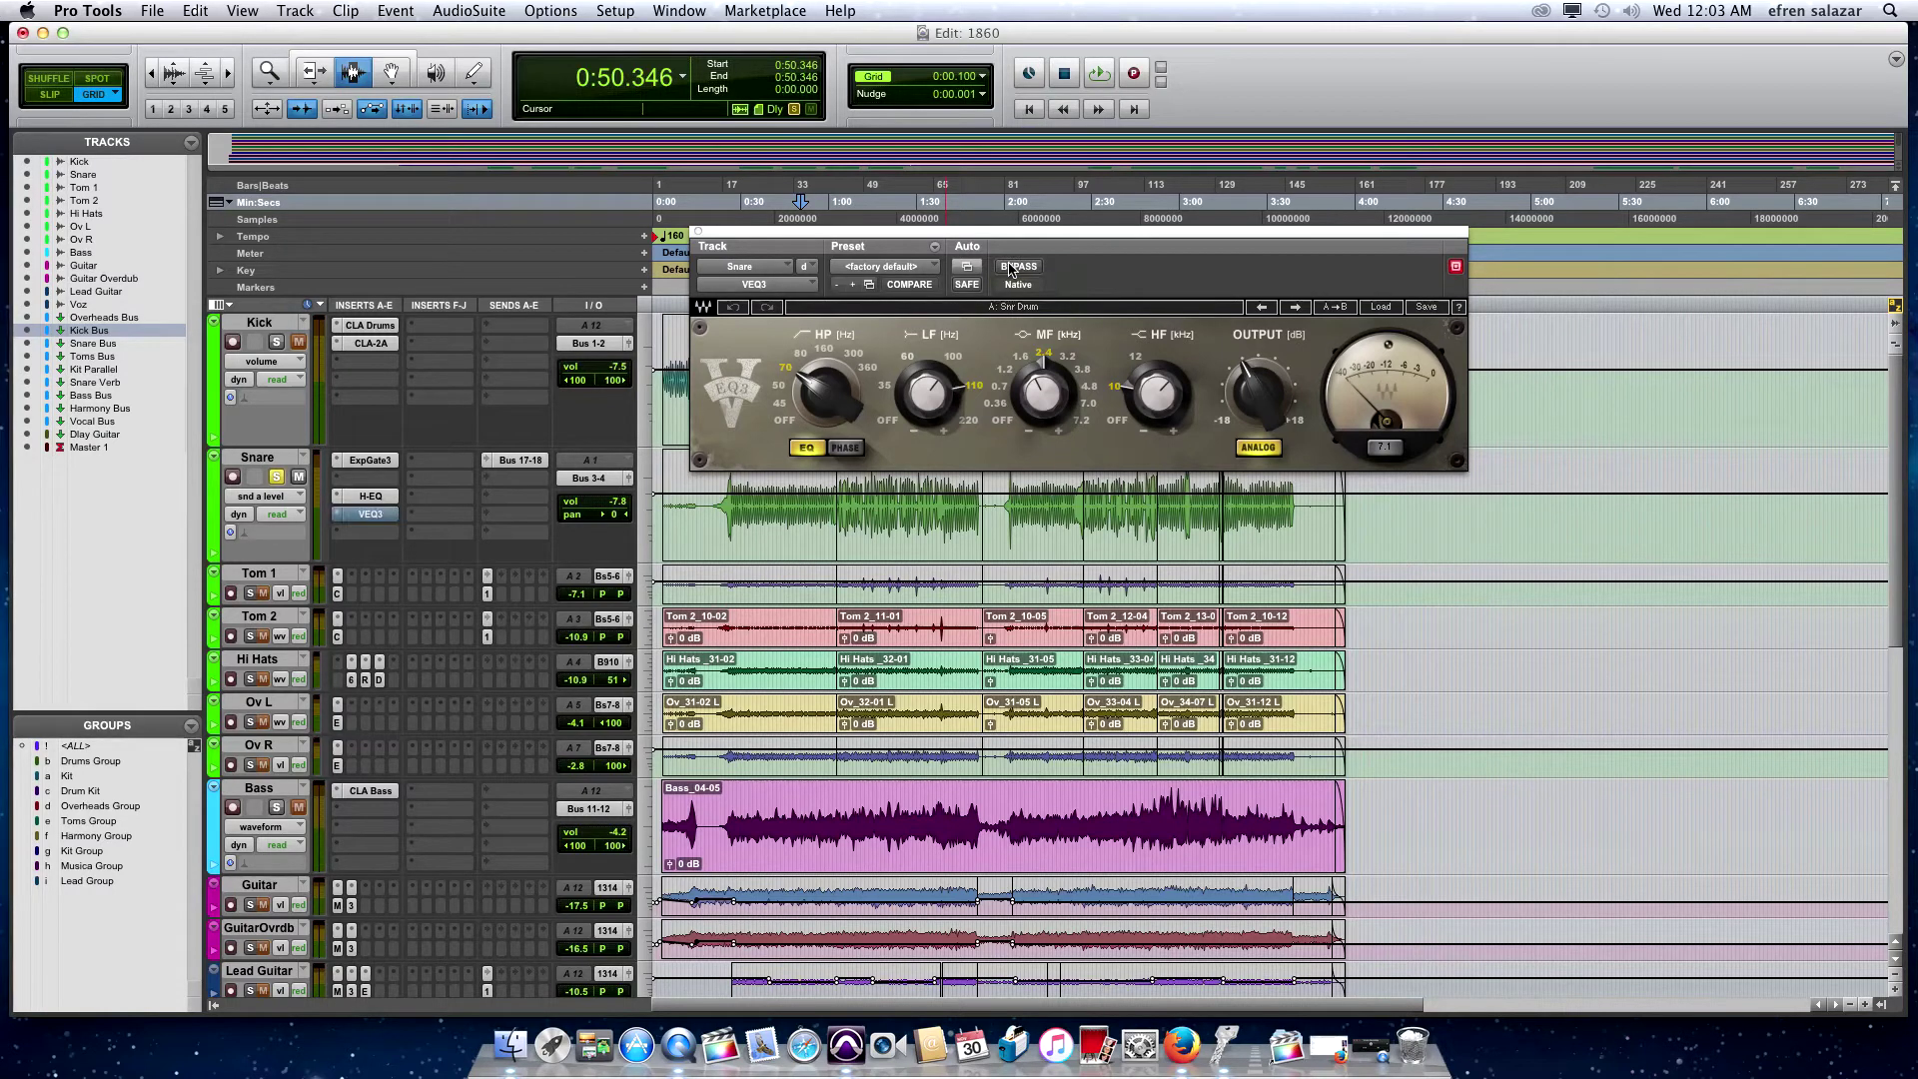
key(space)
click(1011, 268)
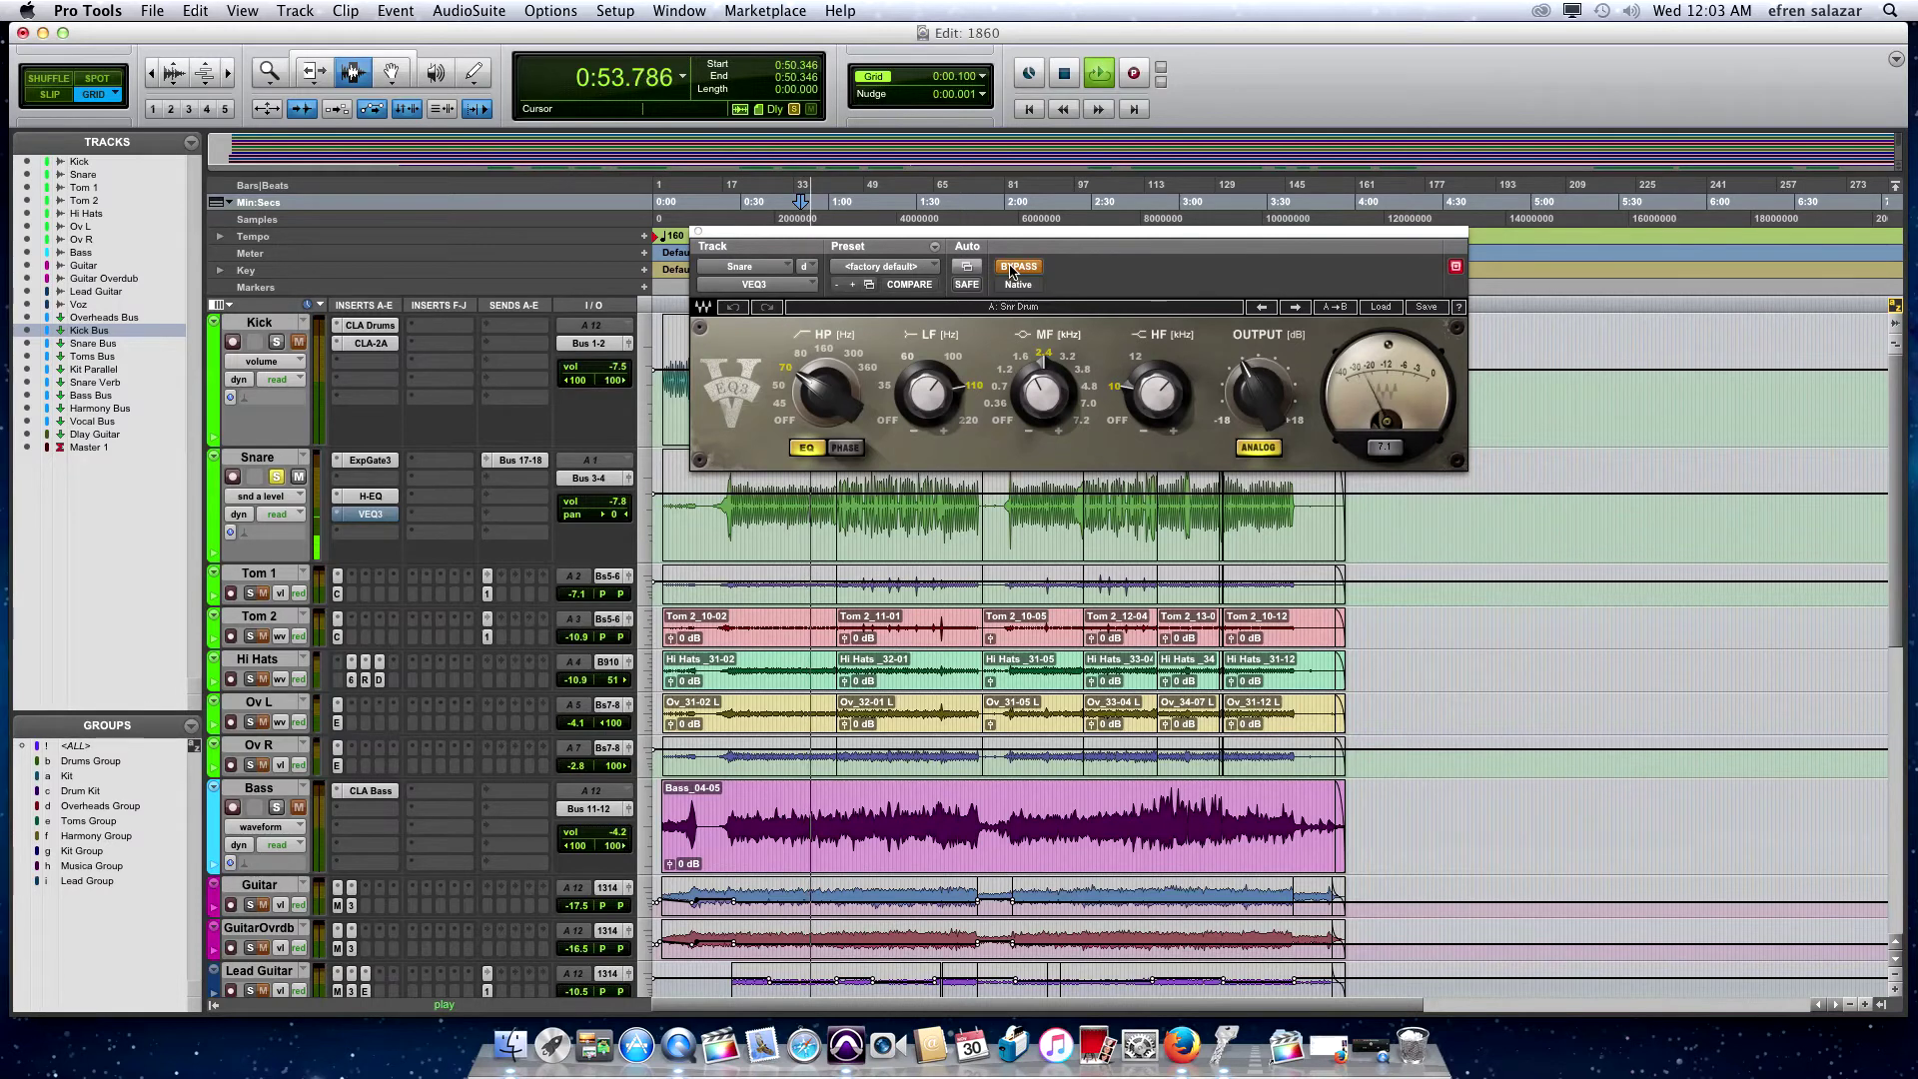
key(space)
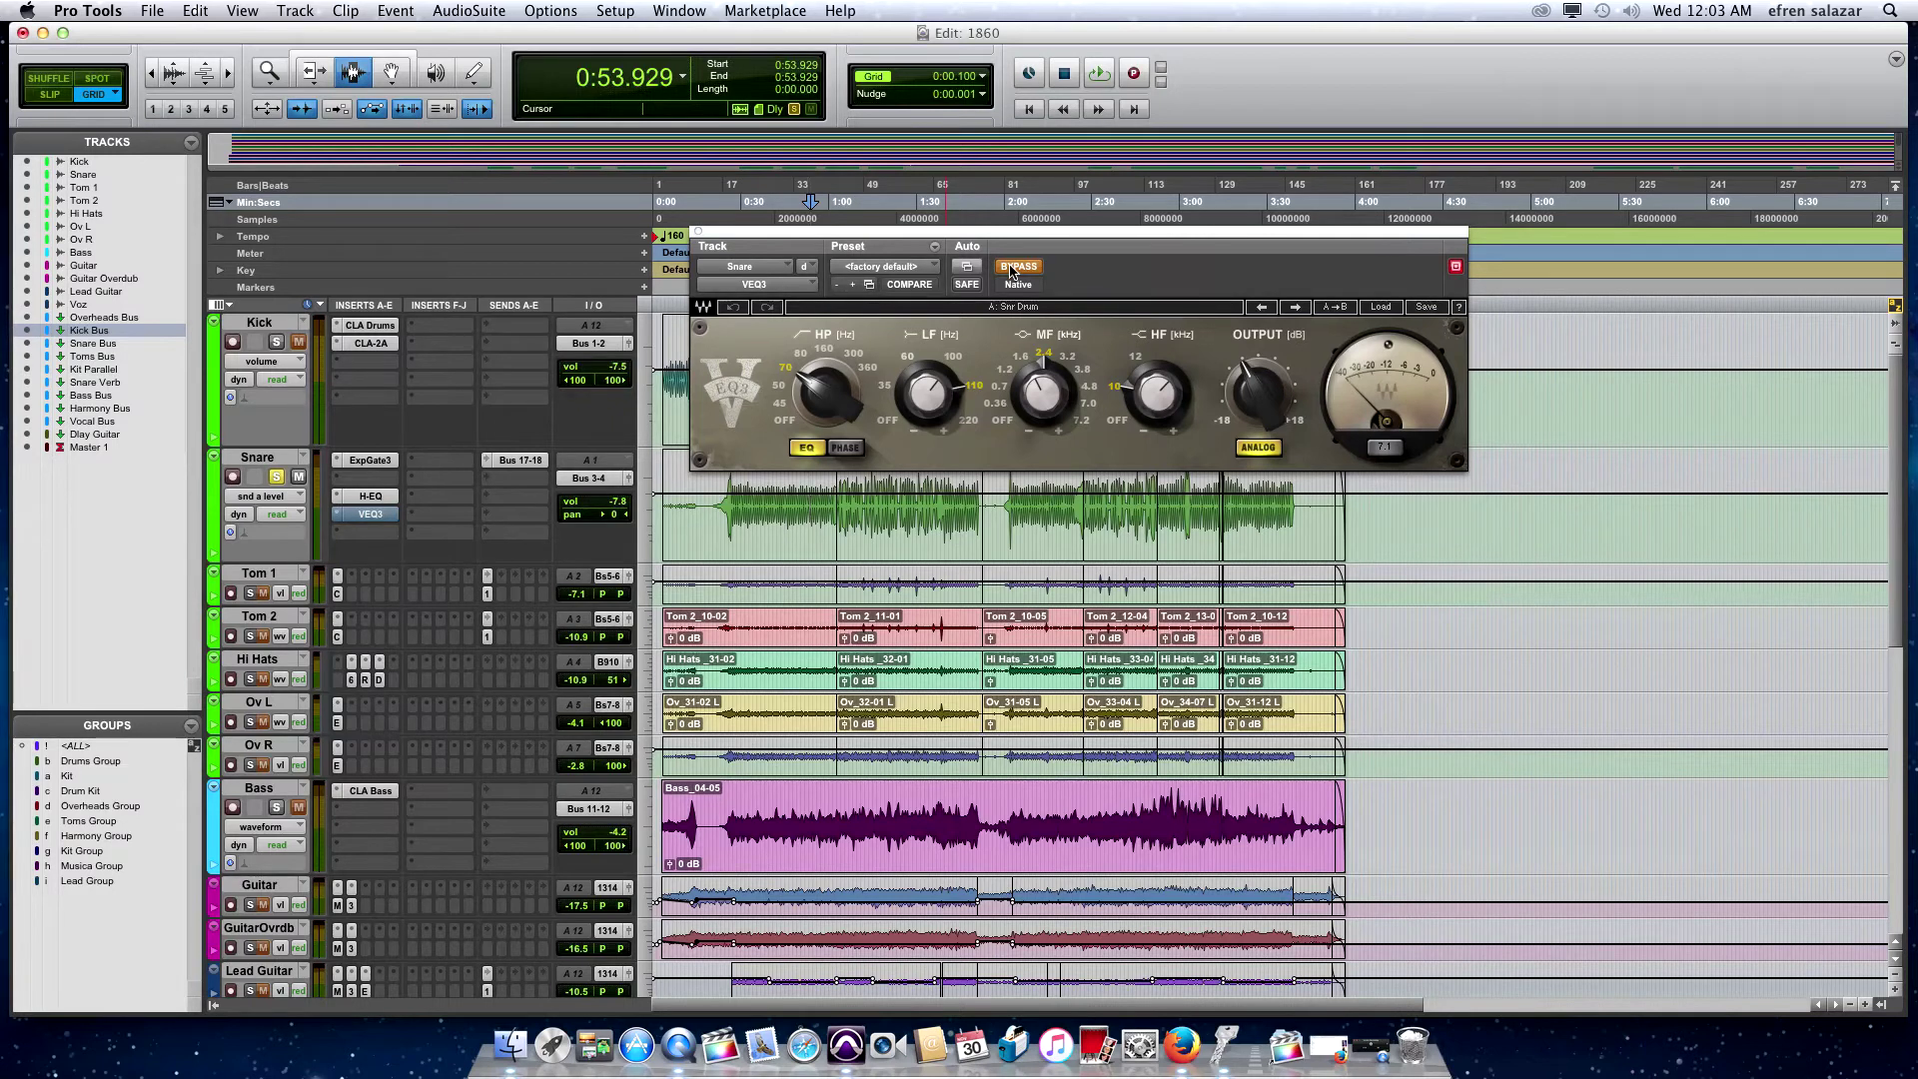
key(space)
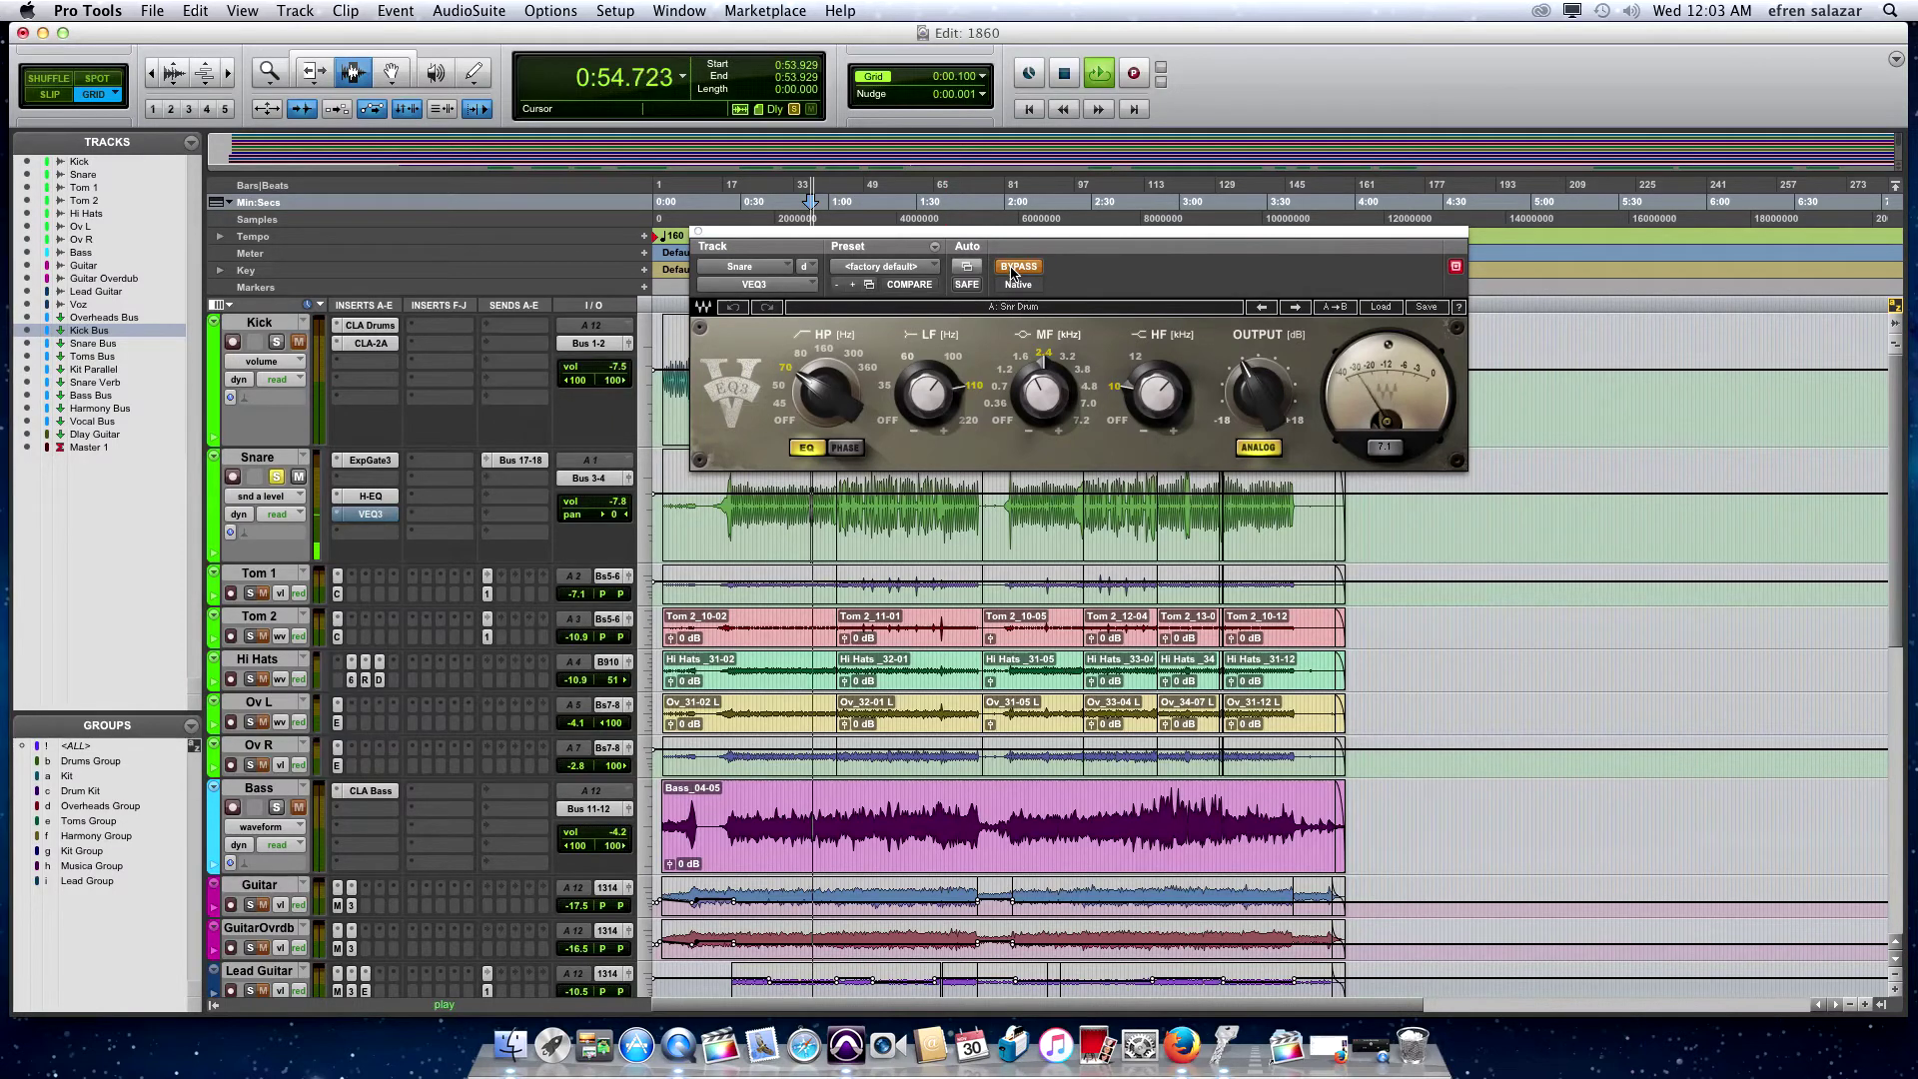
click(1011, 266)
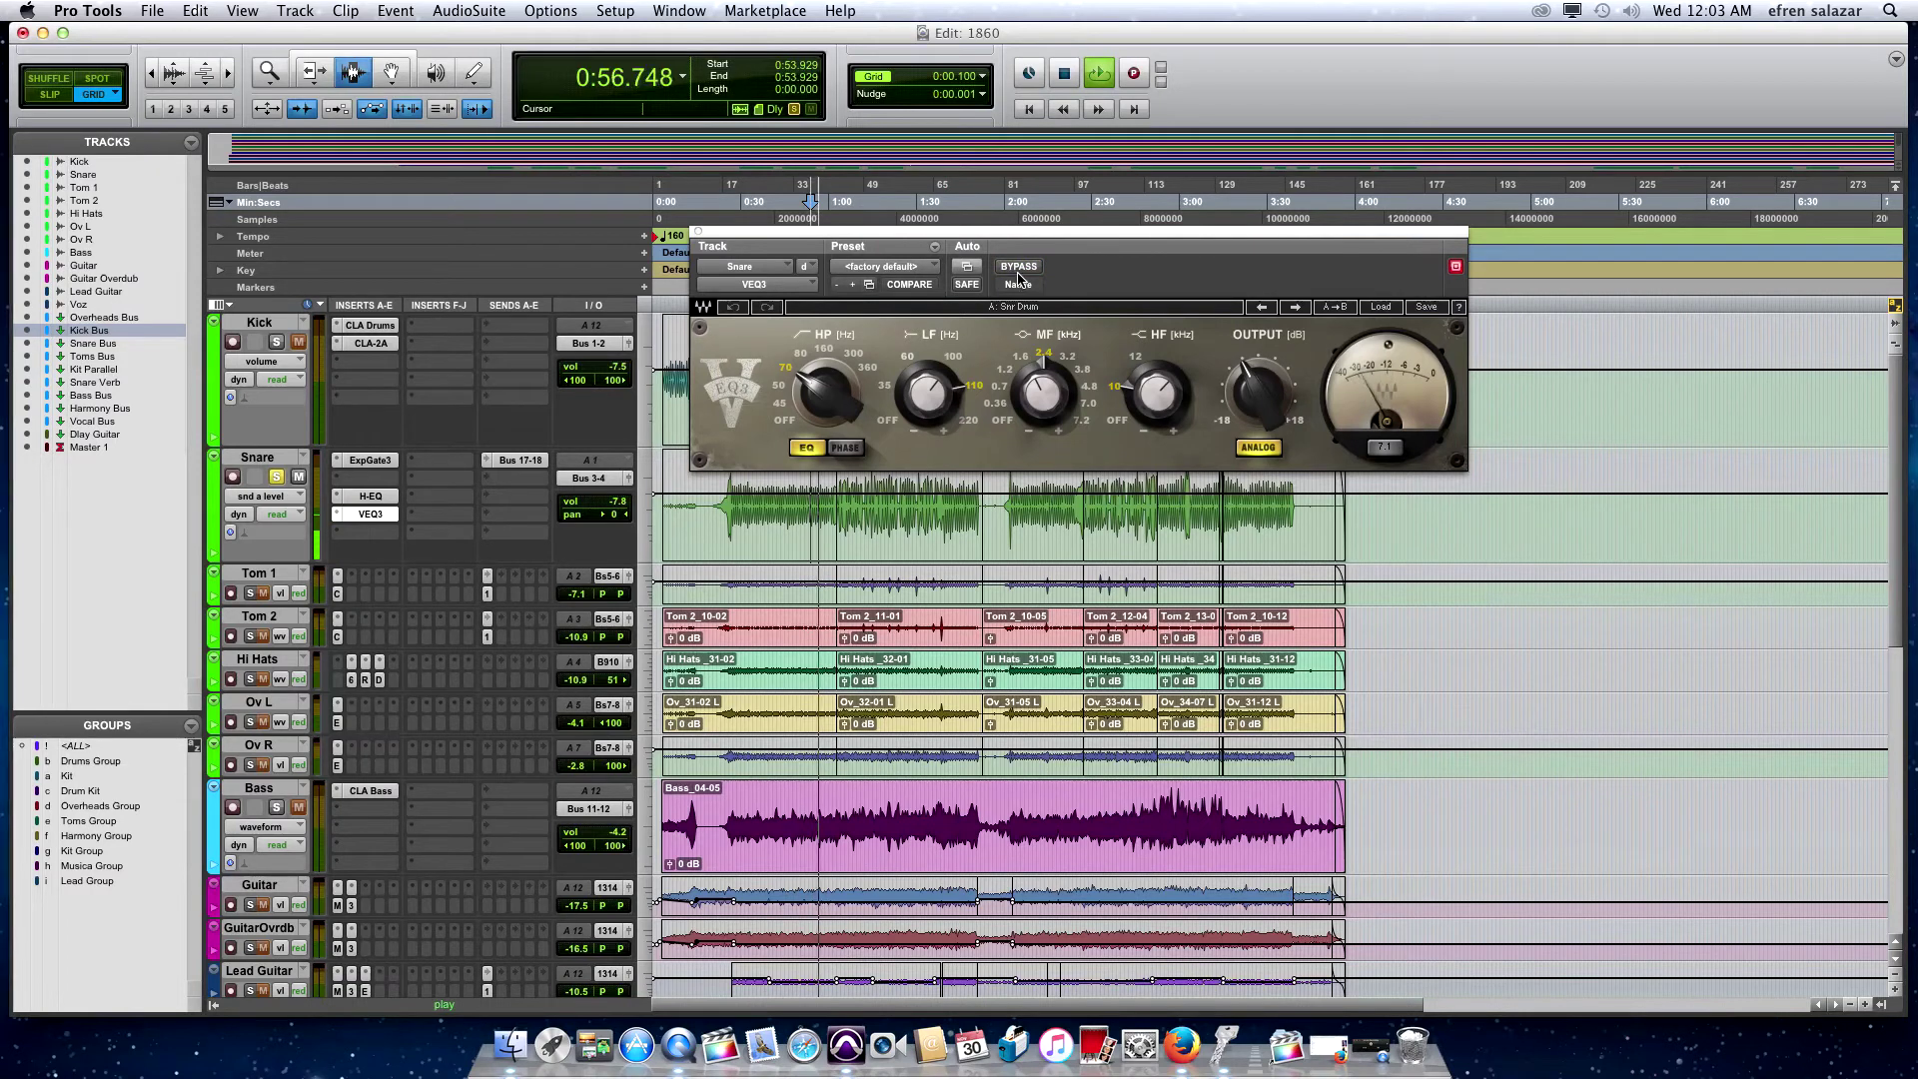
key(space)
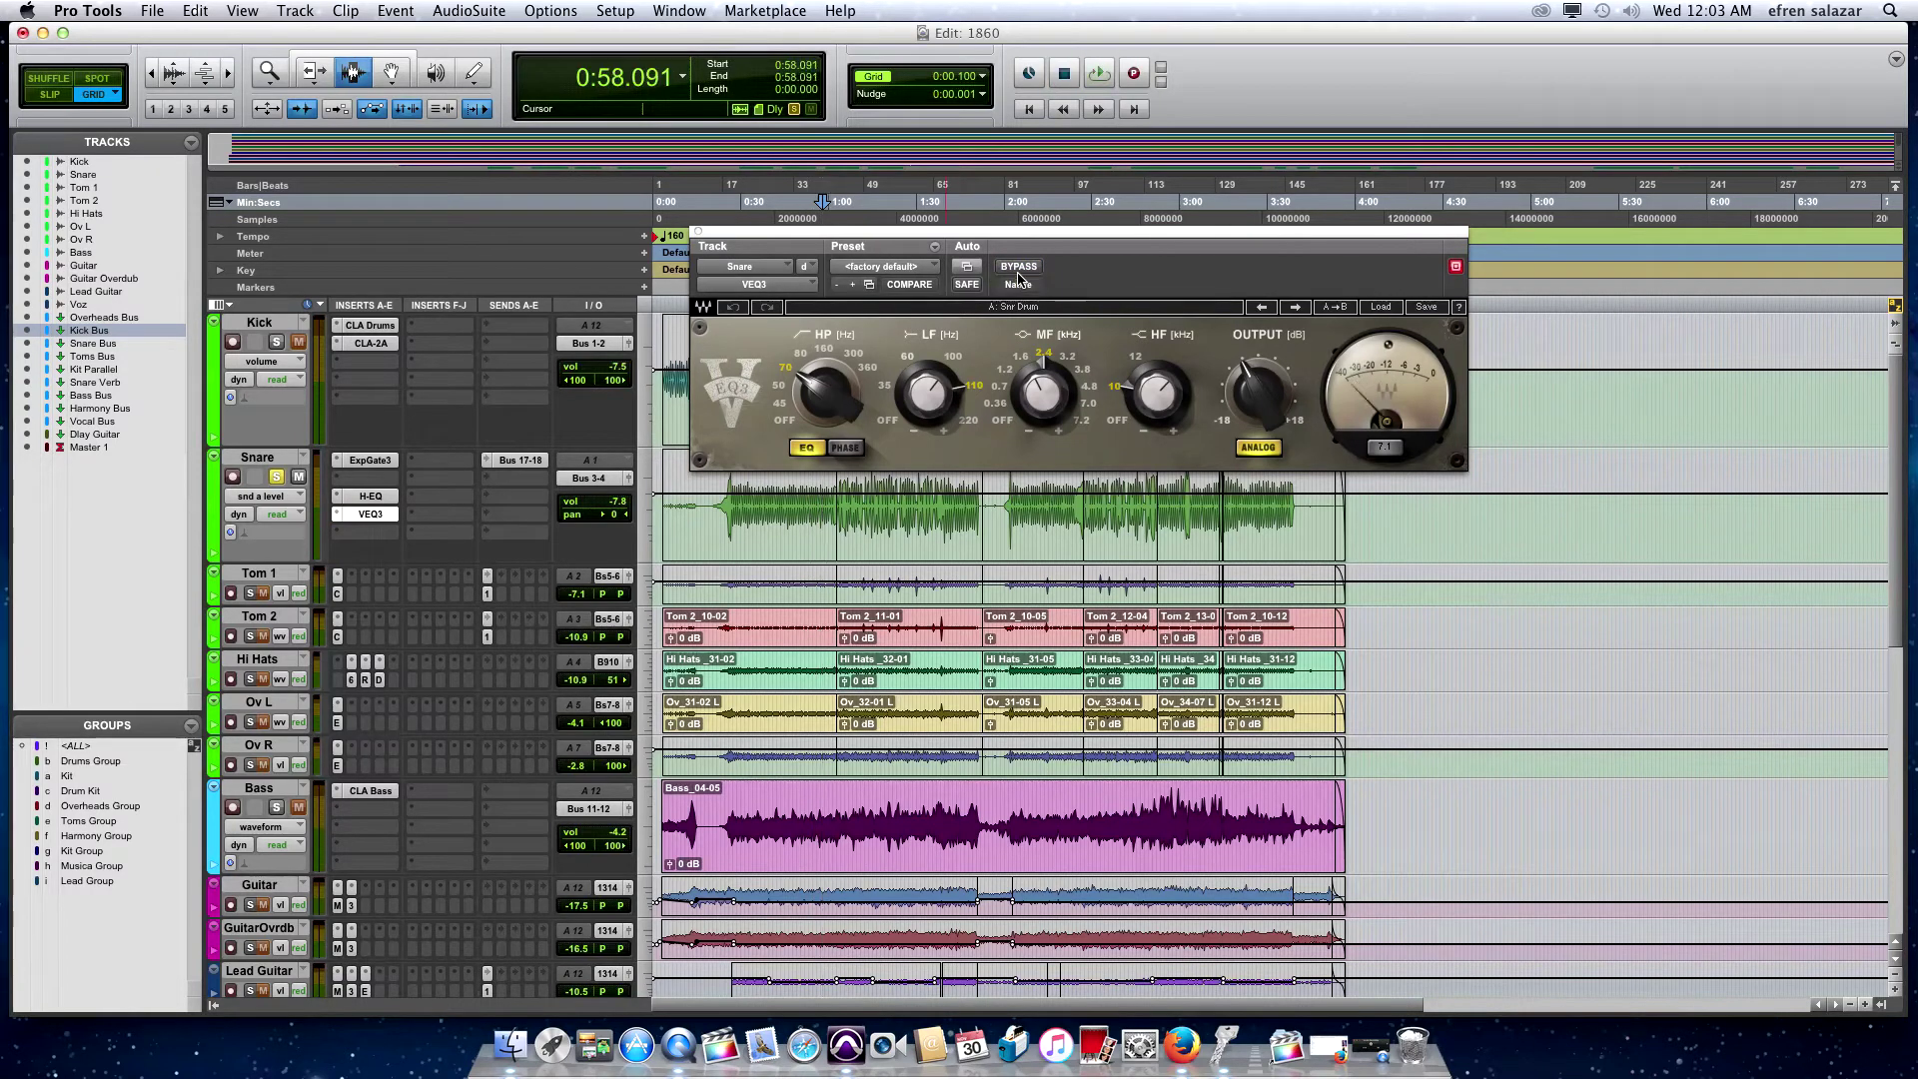
click(696, 233)
Find the Snare Bus track and view its Maserati DRM and RCompressor plug-ins in turn
scroll(869, 549, down, 8)
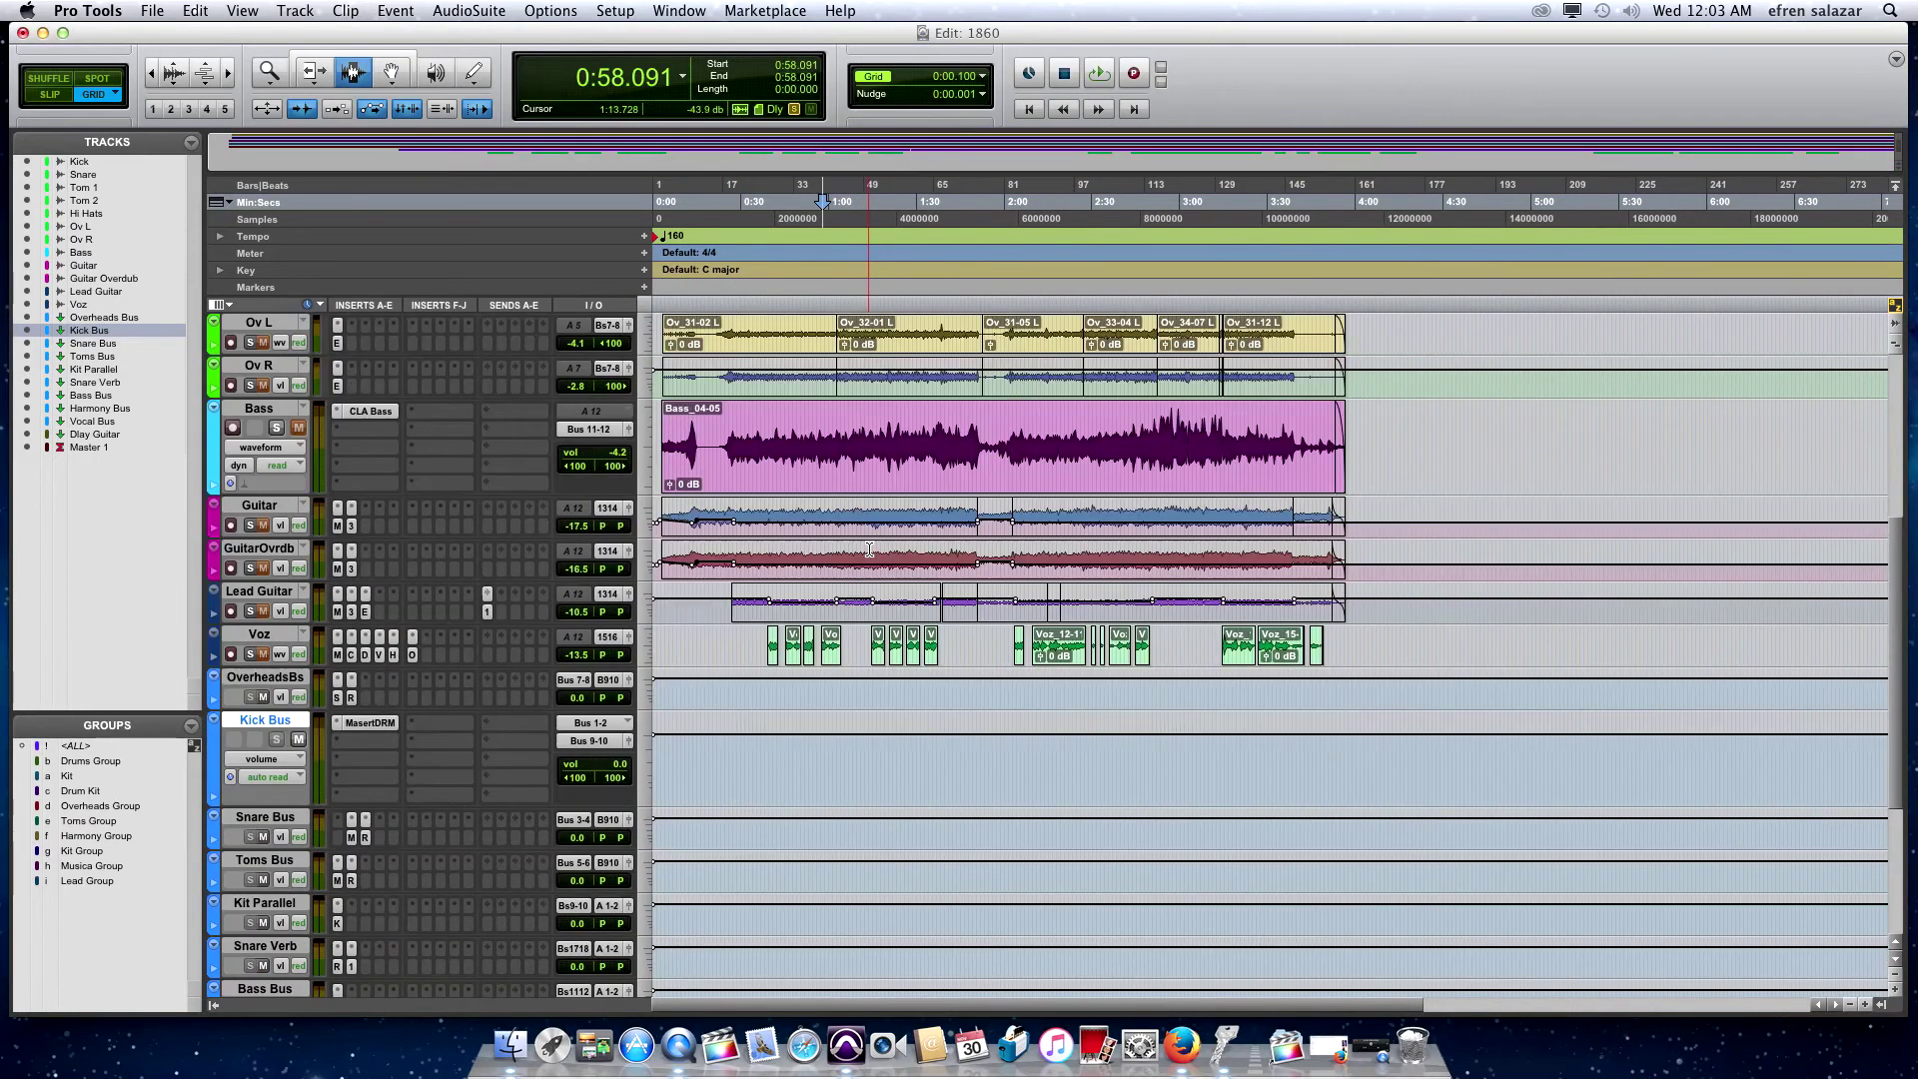
scroll(869, 549, down, 1)
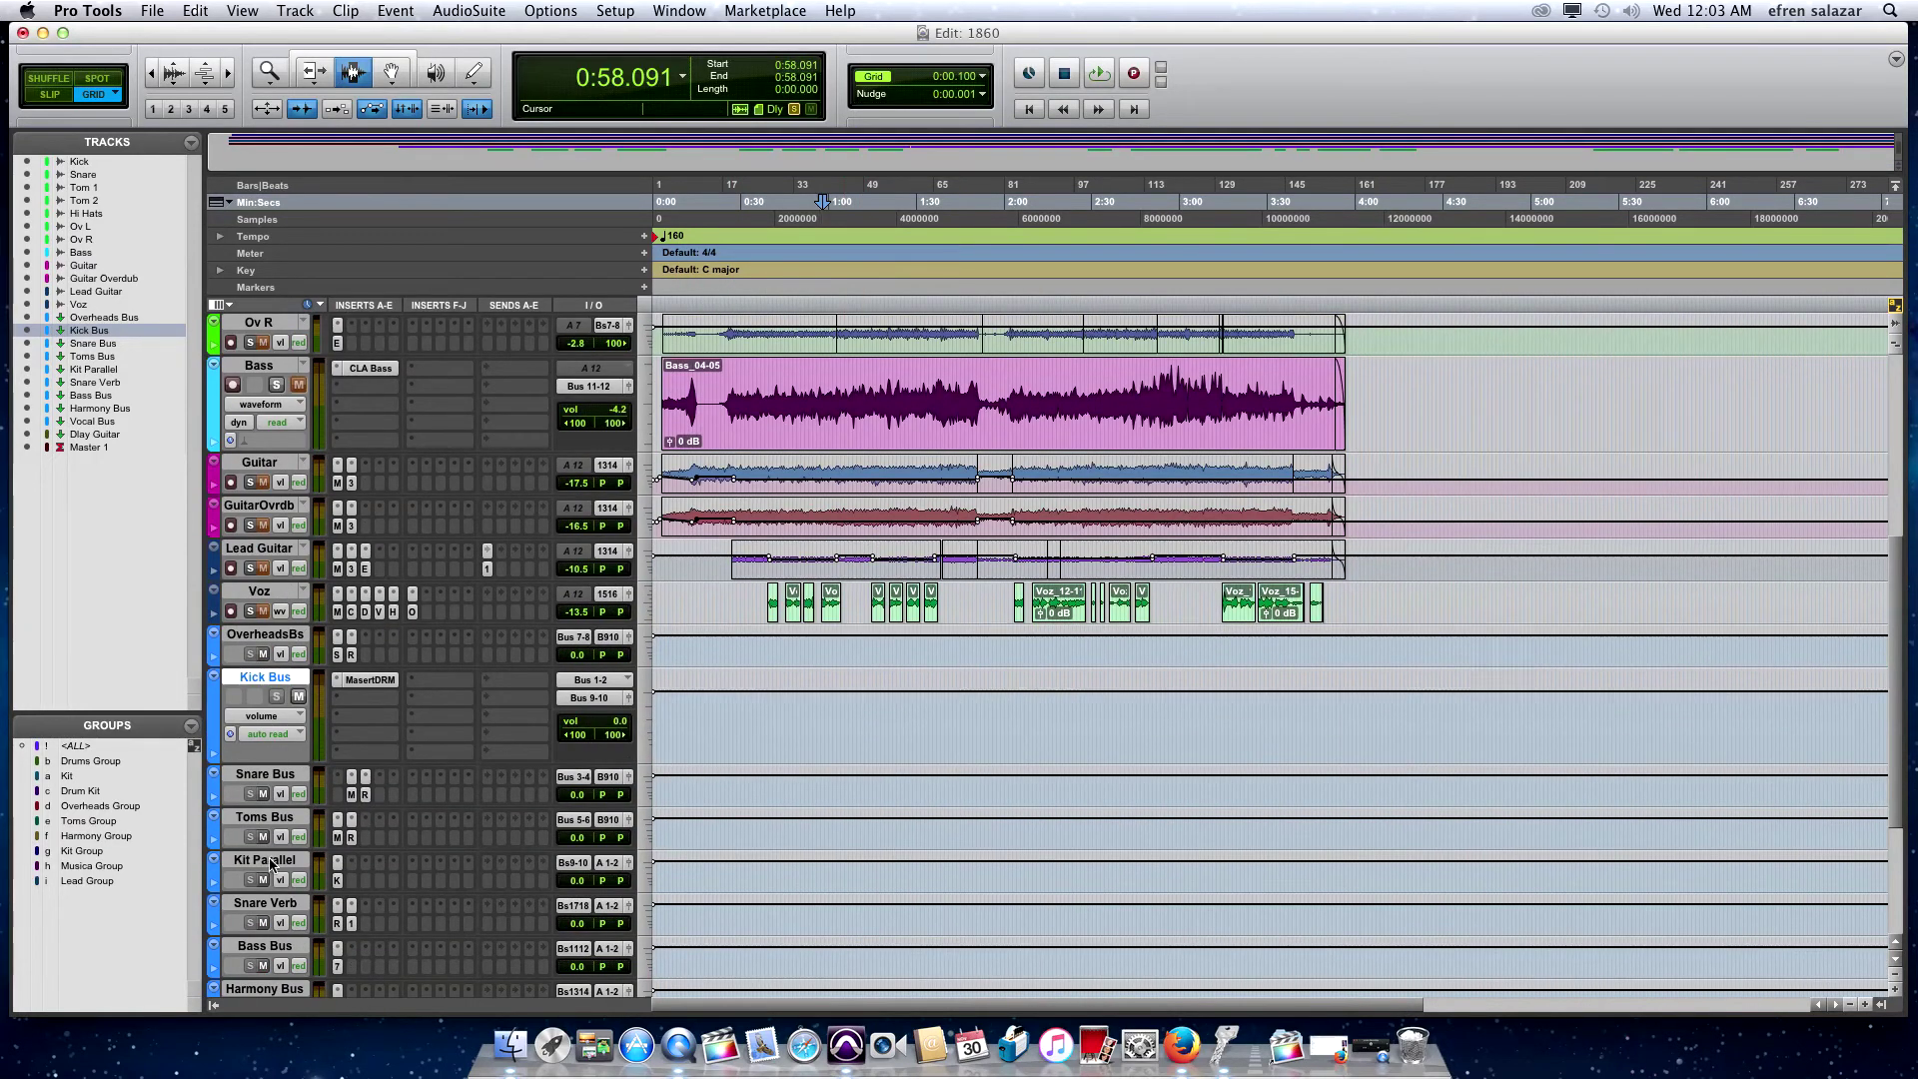
click(351, 794)
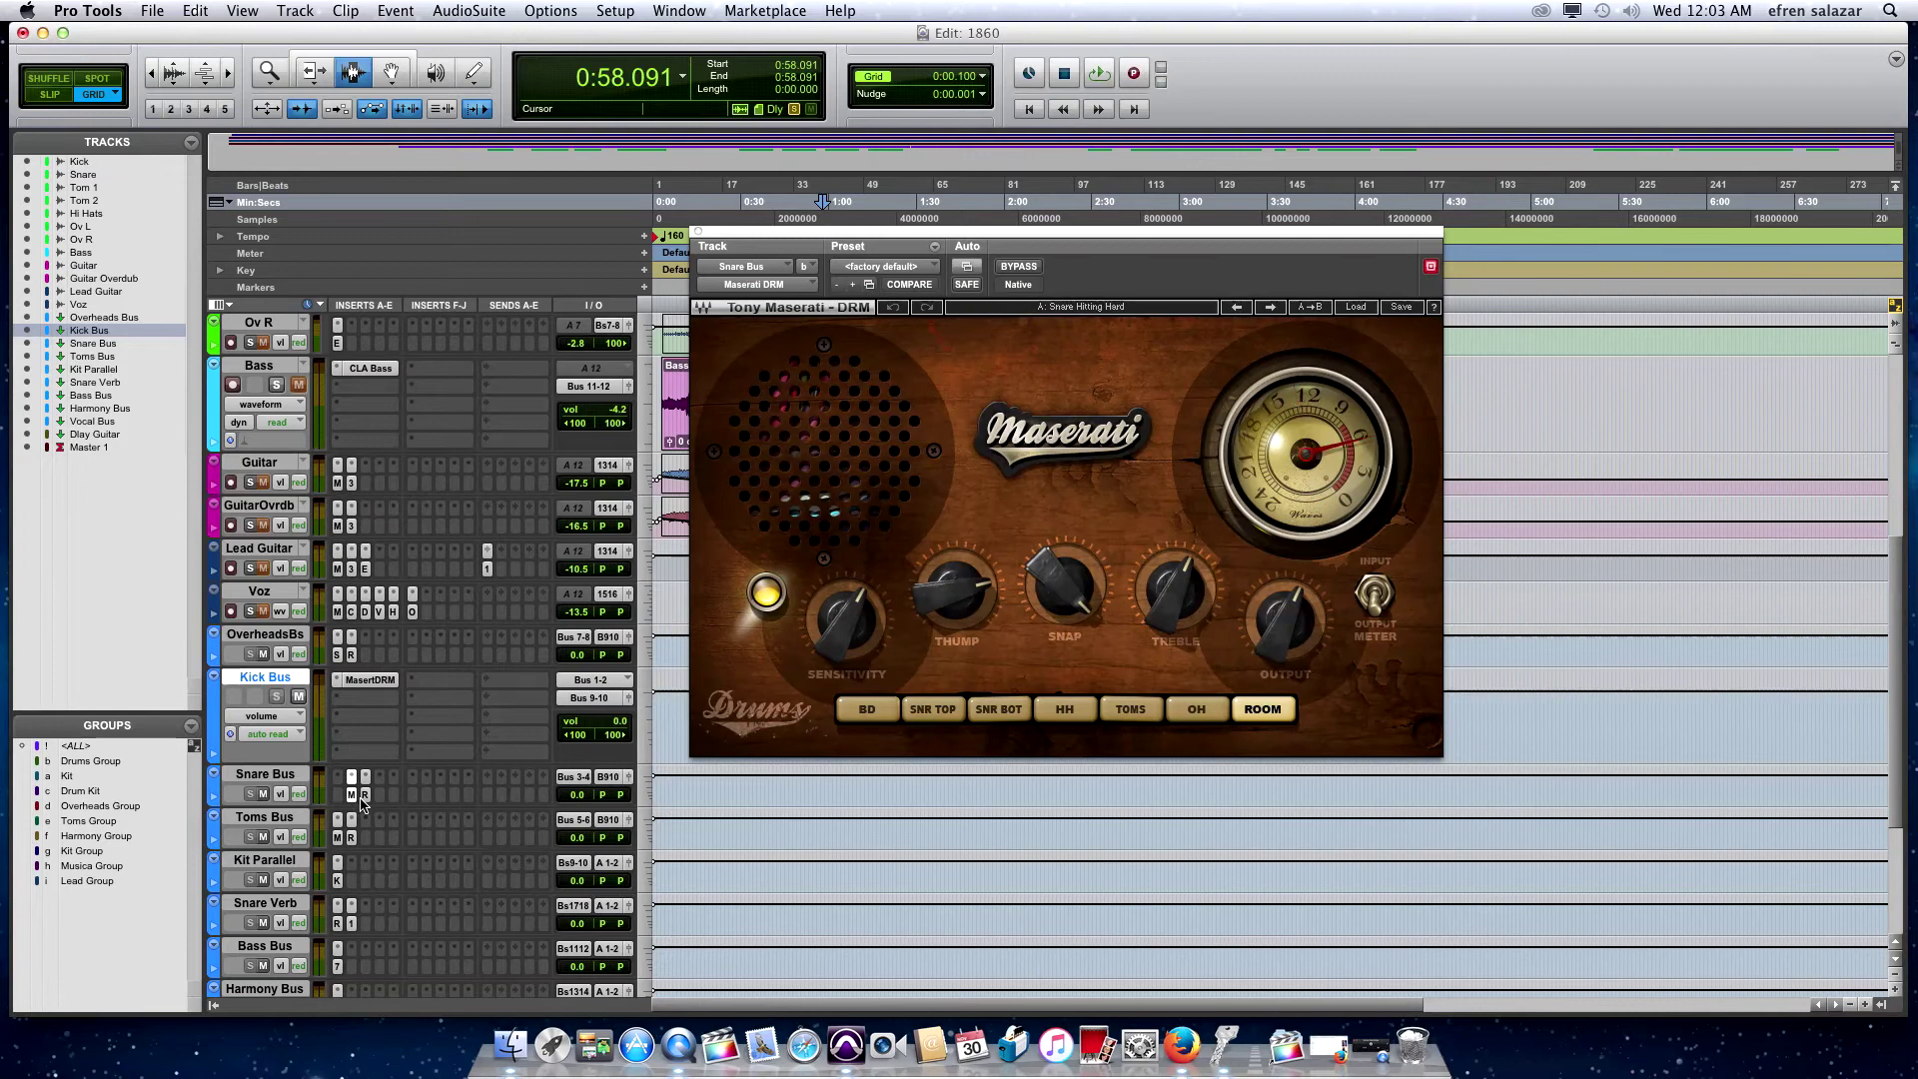
click(365, 795)
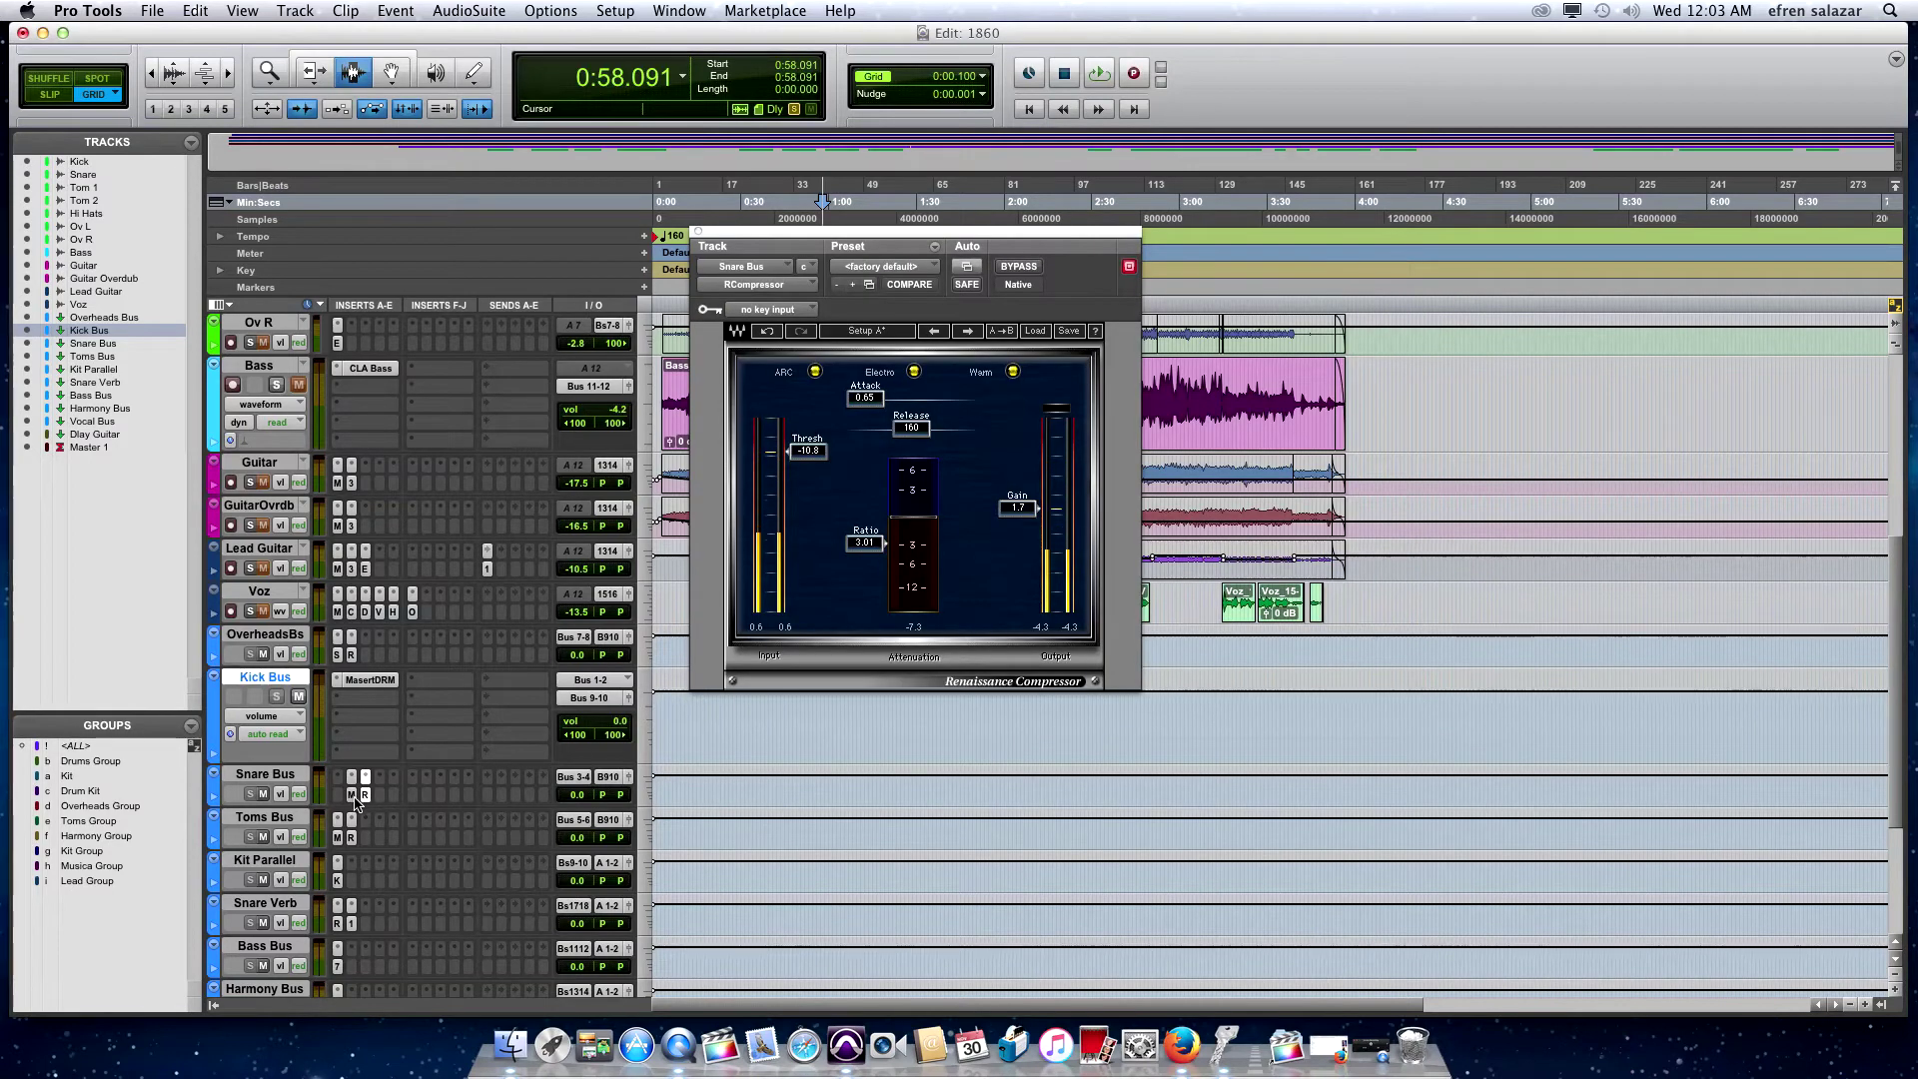
Enlarge the Snare Bus track to about the Kick Bus track's height so its insert names are readable
click(441, 796)
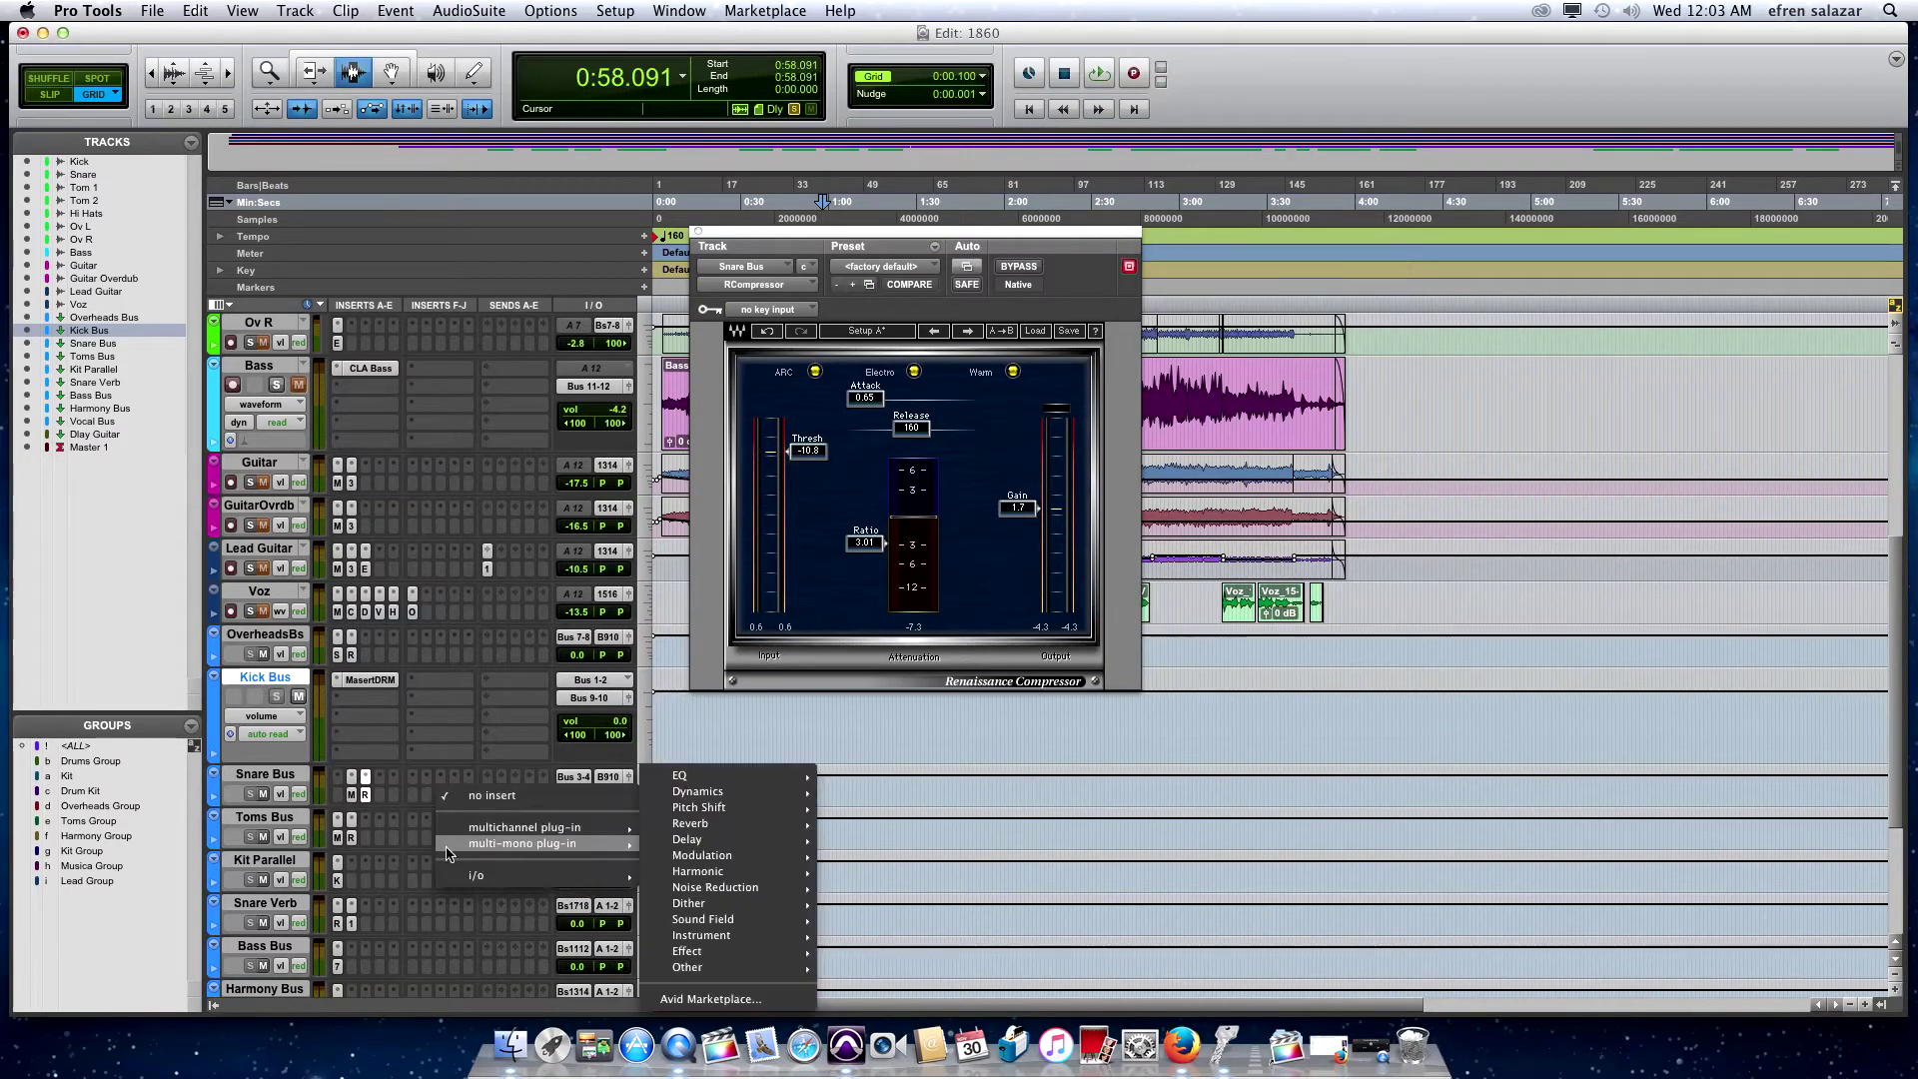
click(377, 883)
drag(414, 807, 414, 891)
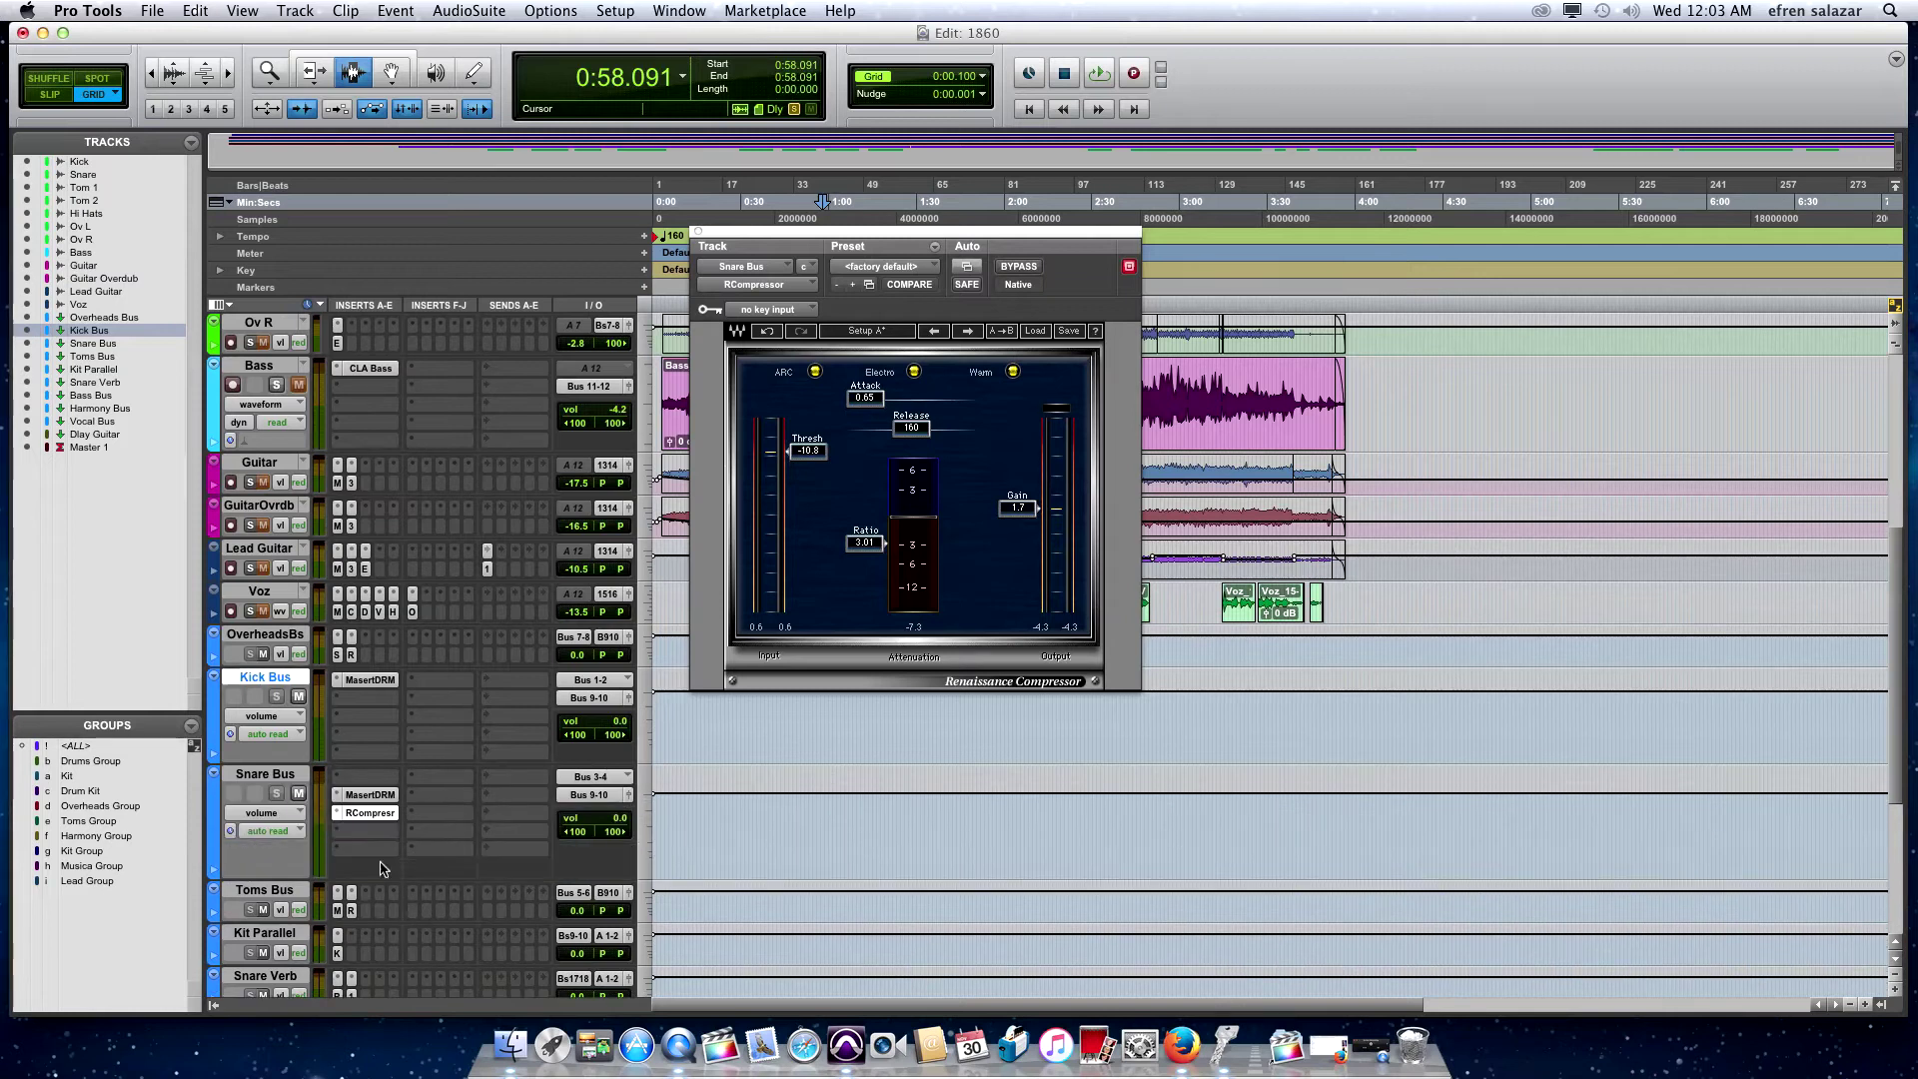
Open the Snare Bus Maserati DRM, play from 0:58.091 and compare it bypassed and active, leaving it active with playback stopped
click(385, 794)
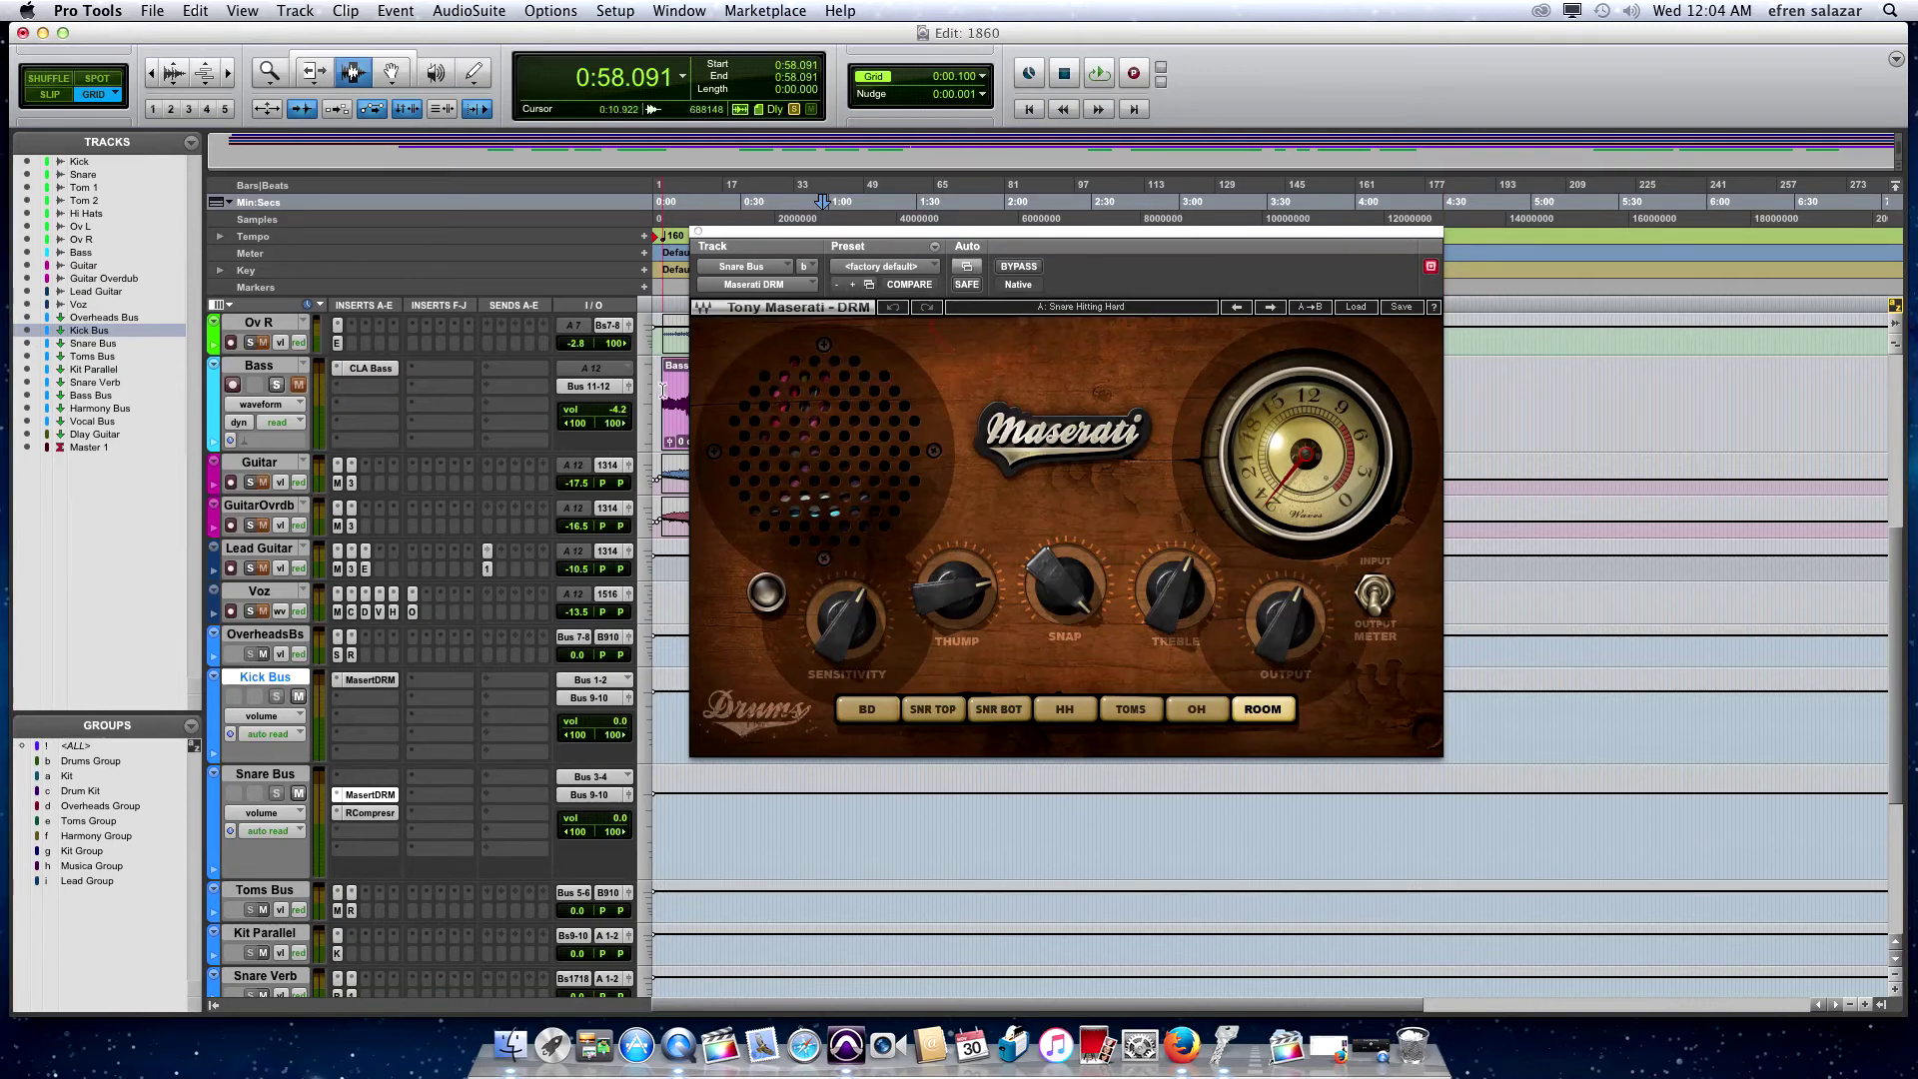
drag(961, 236, 1034, 230)
key(space)
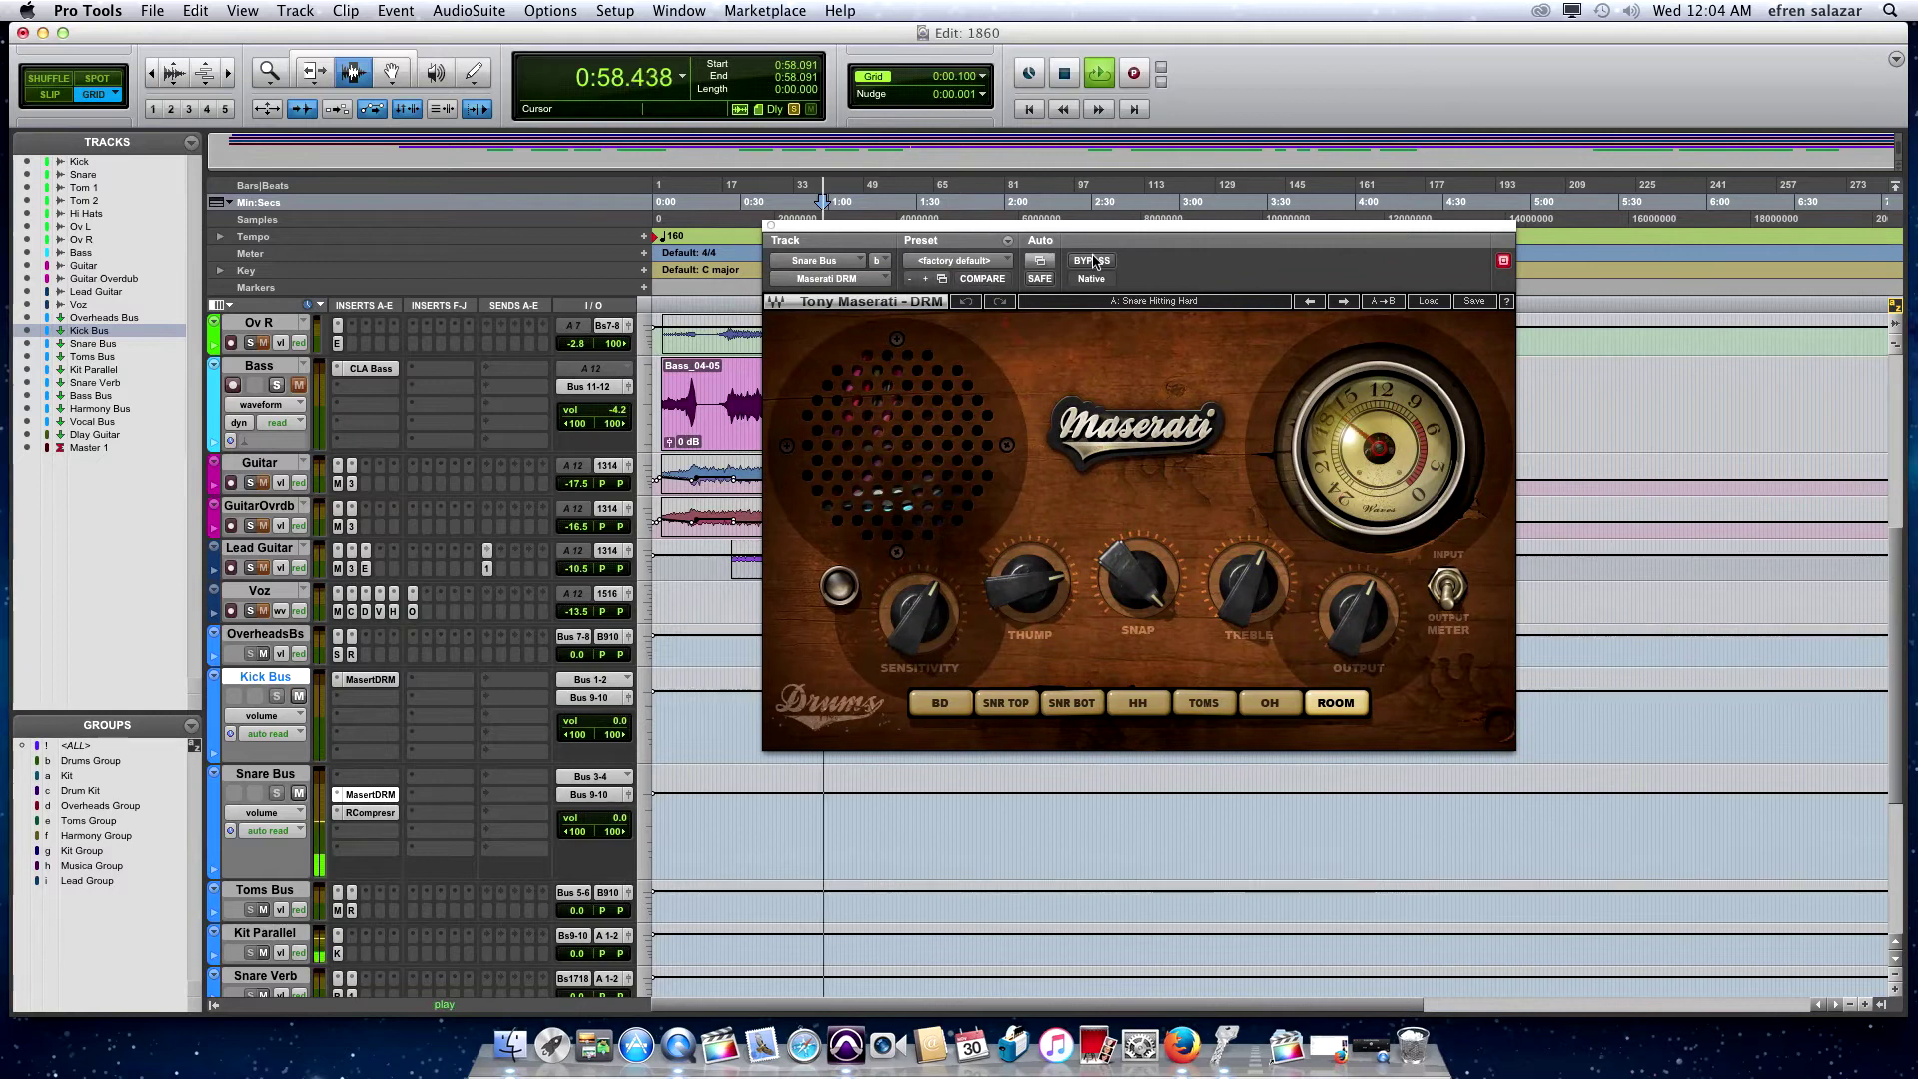
click(1092, 260)
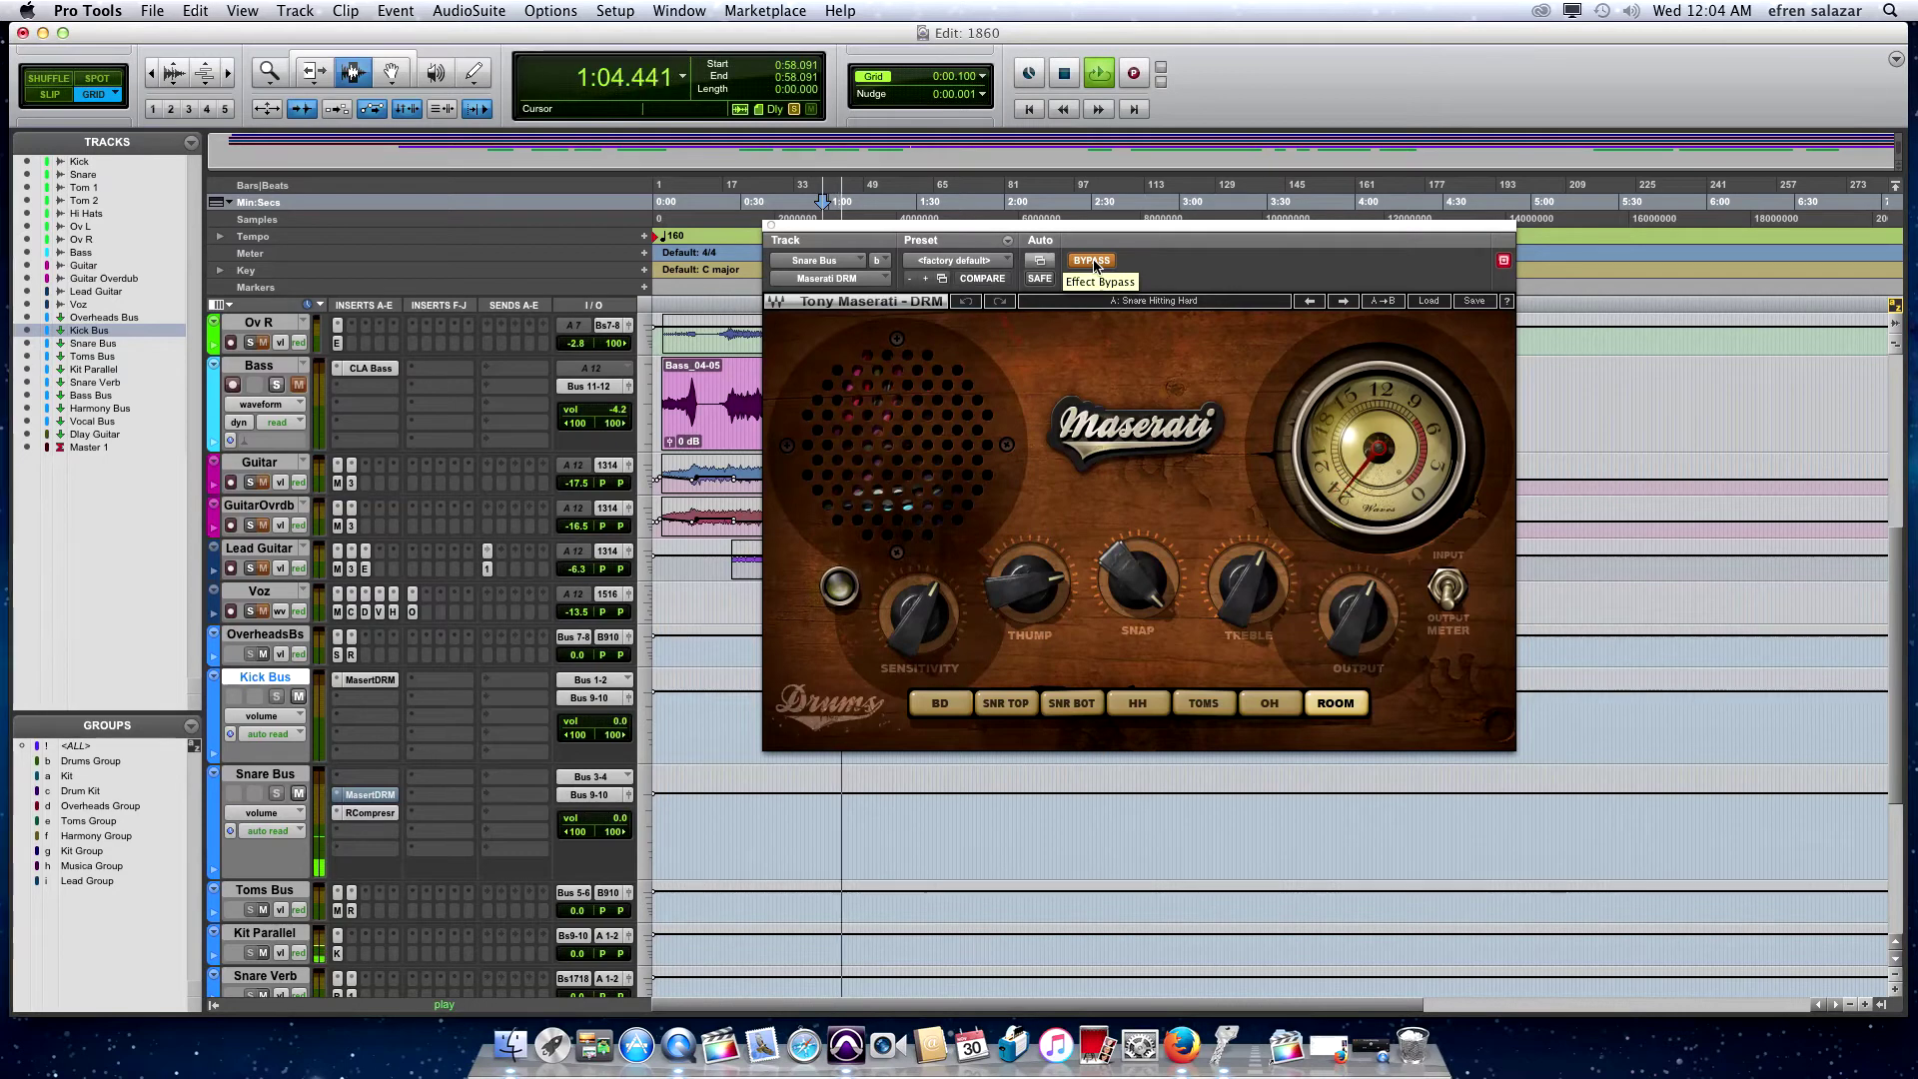
click(1091, 261)
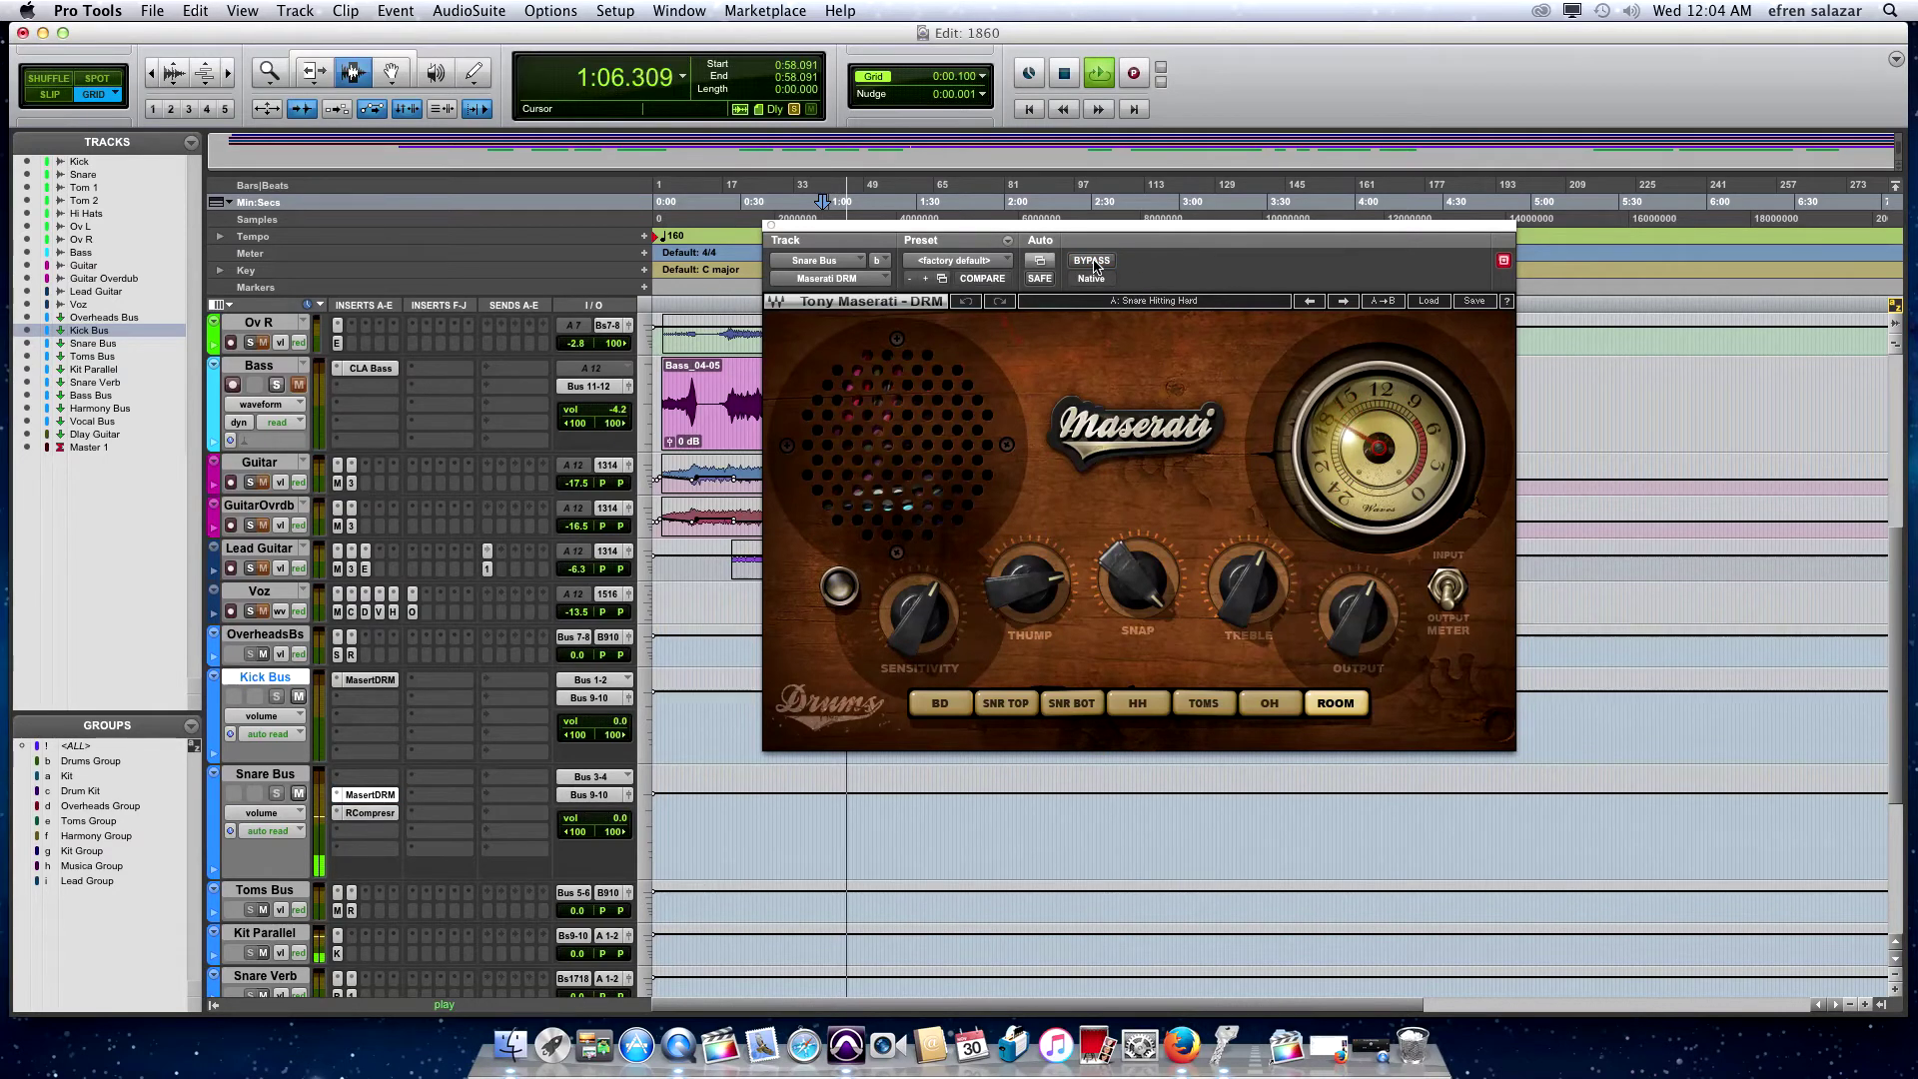
key(space)
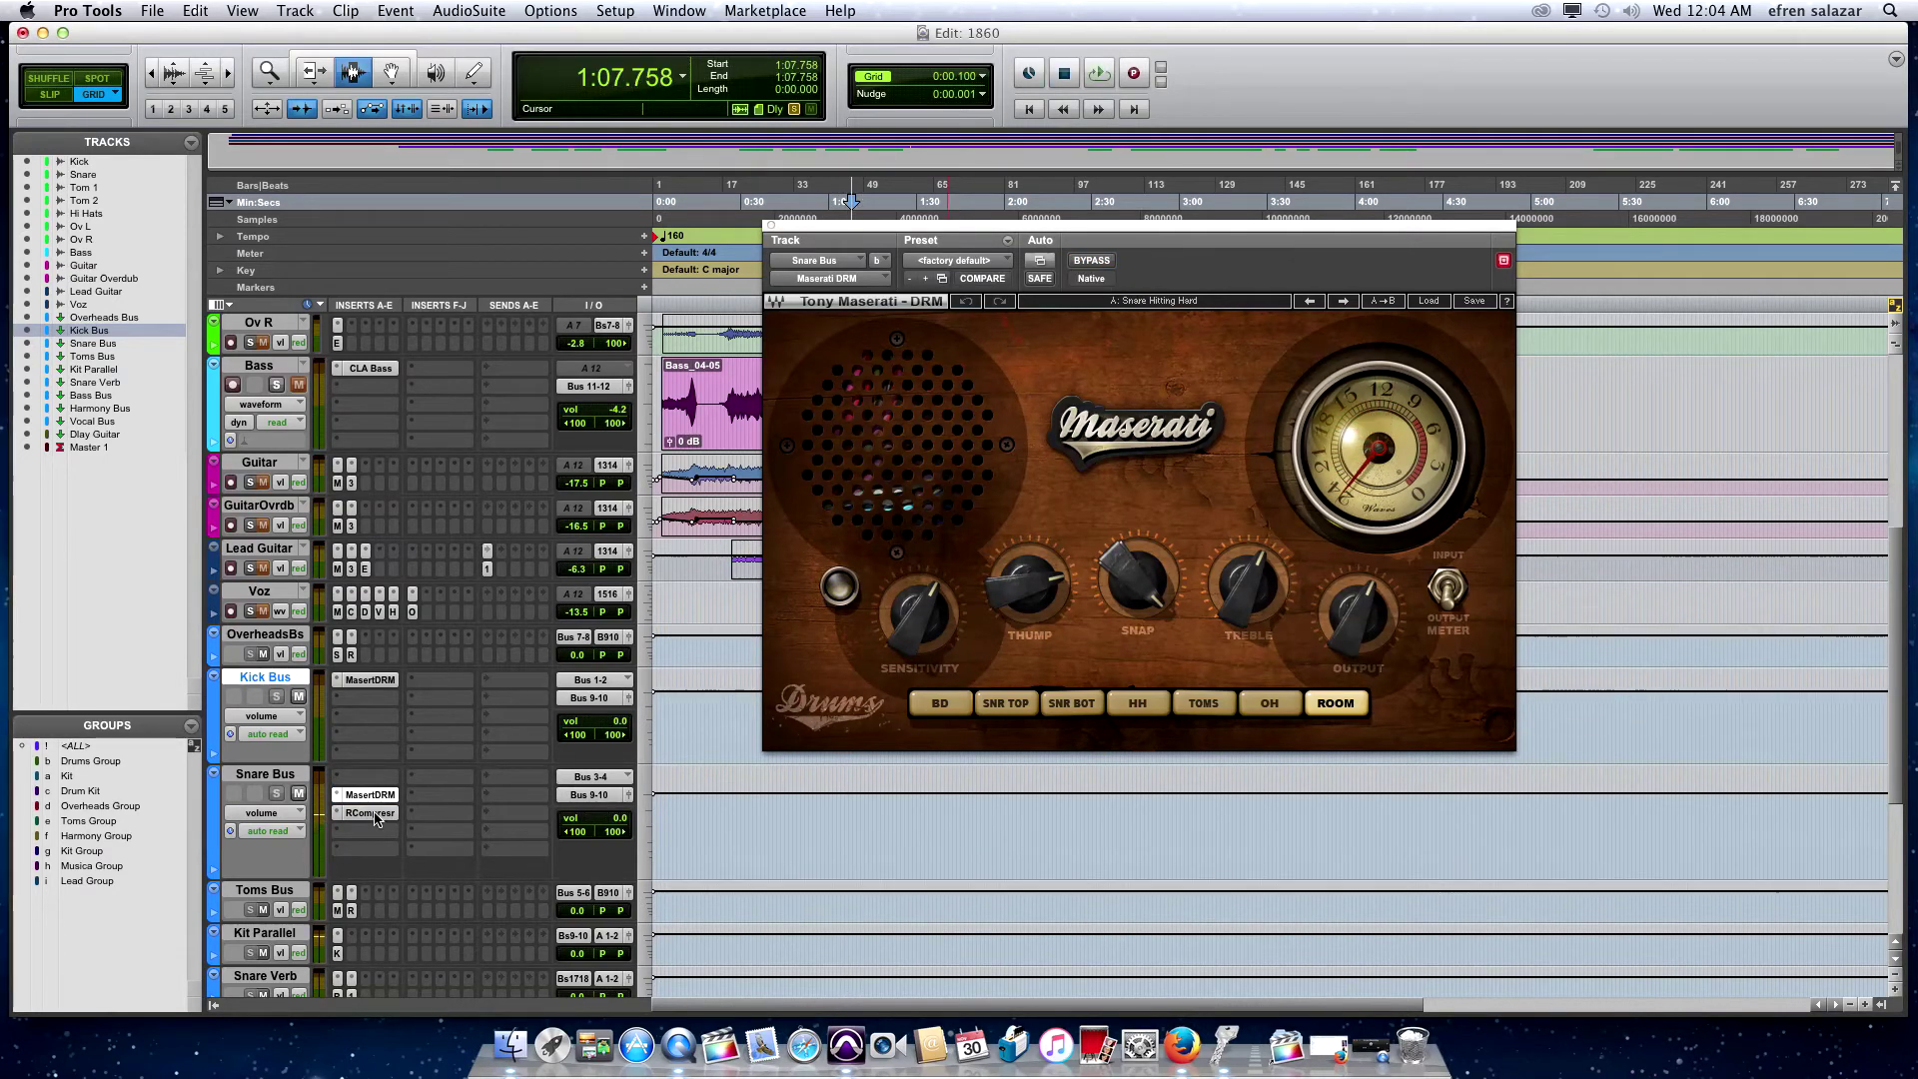
Open the Snare Bus RCompressor, compare it bypassed and active while playing from 1:07.758, leave it active, stop playback and close it
click(369, 812)
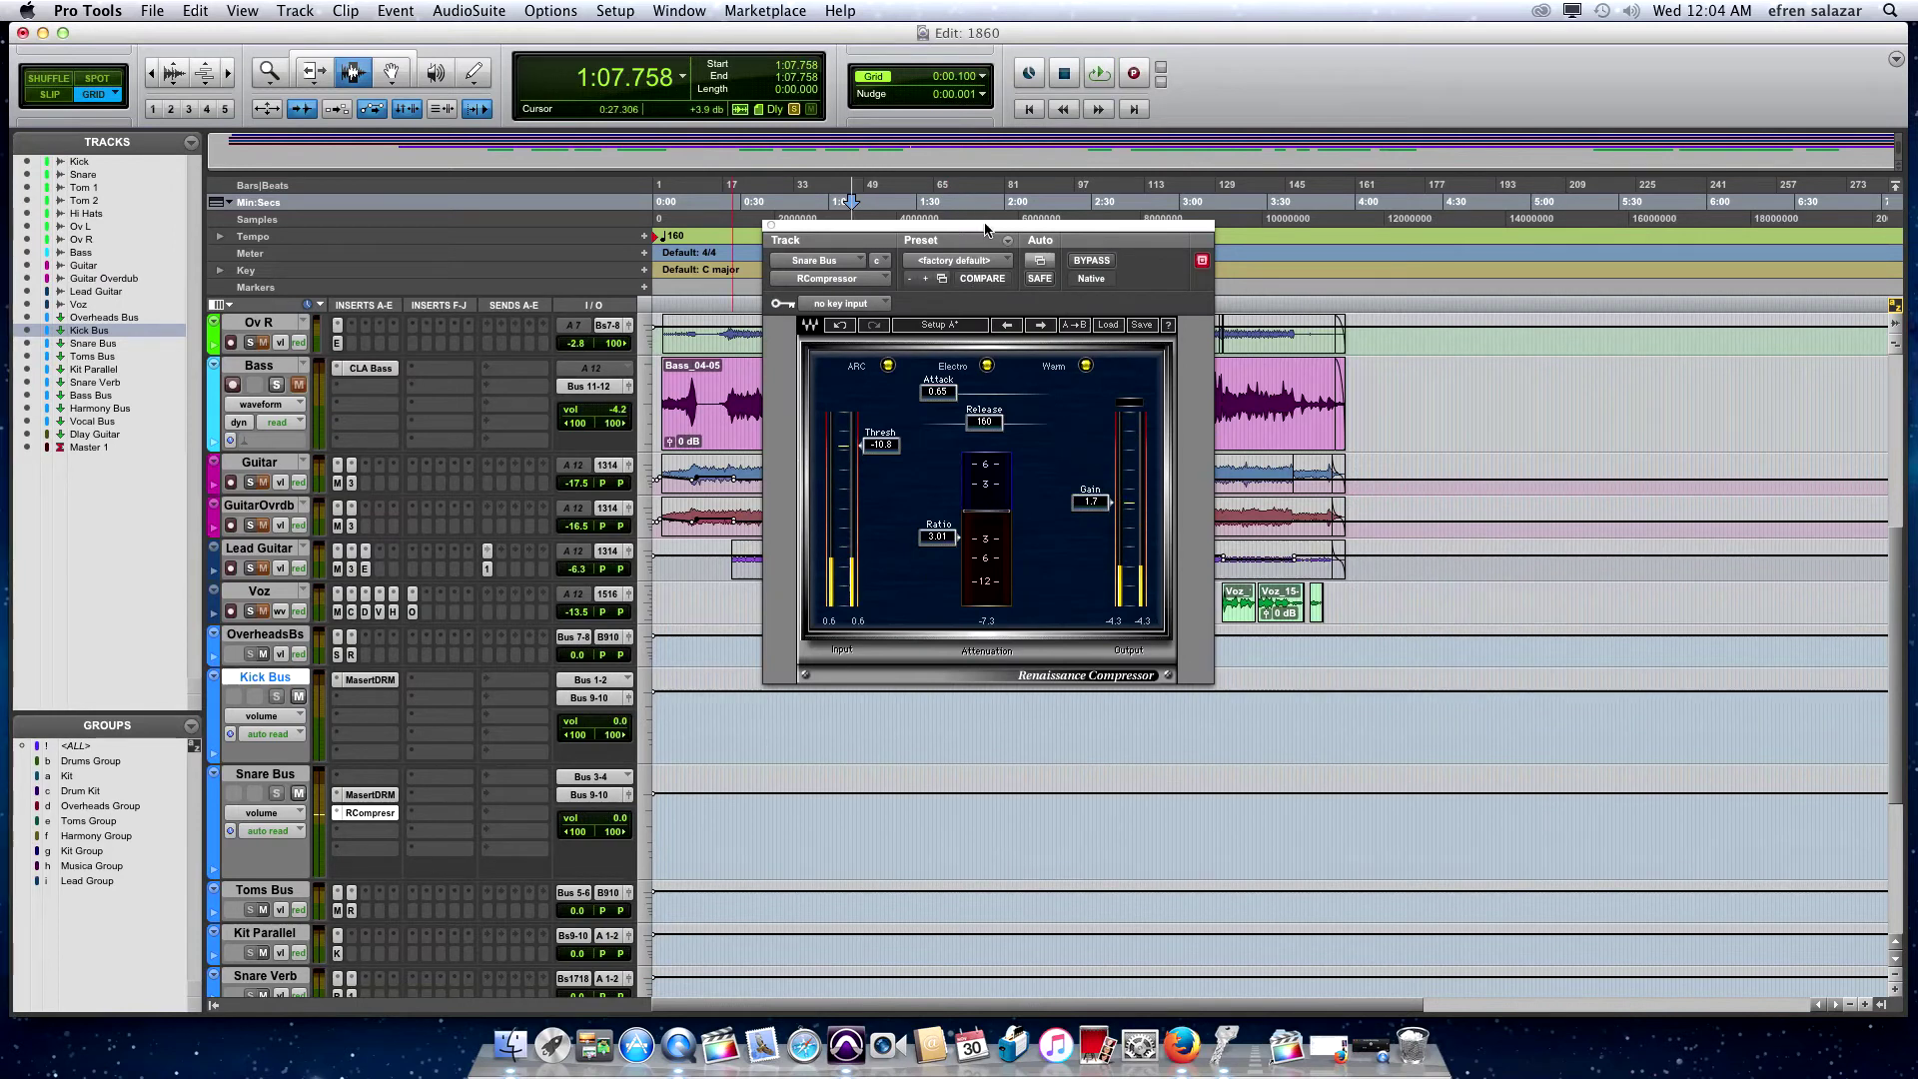
drag(987, 234, 1072, 225)
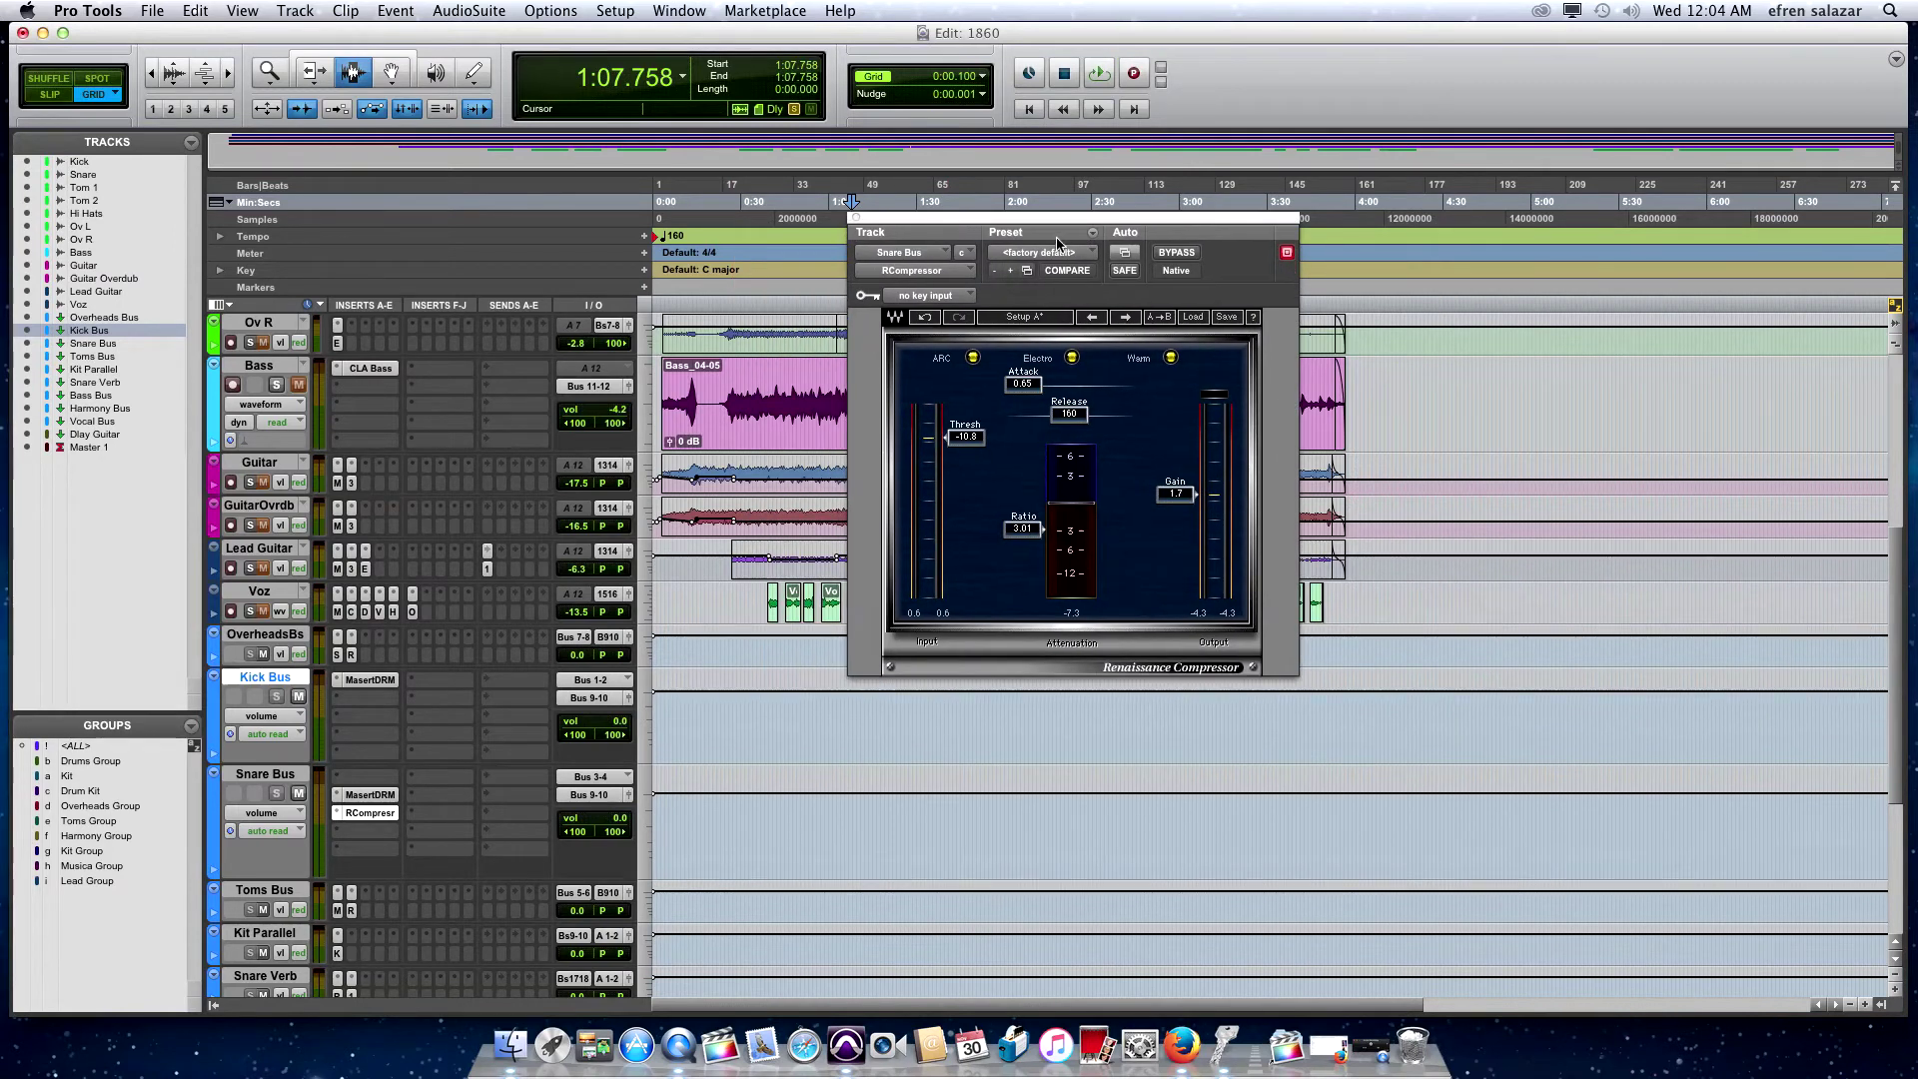
key(space)
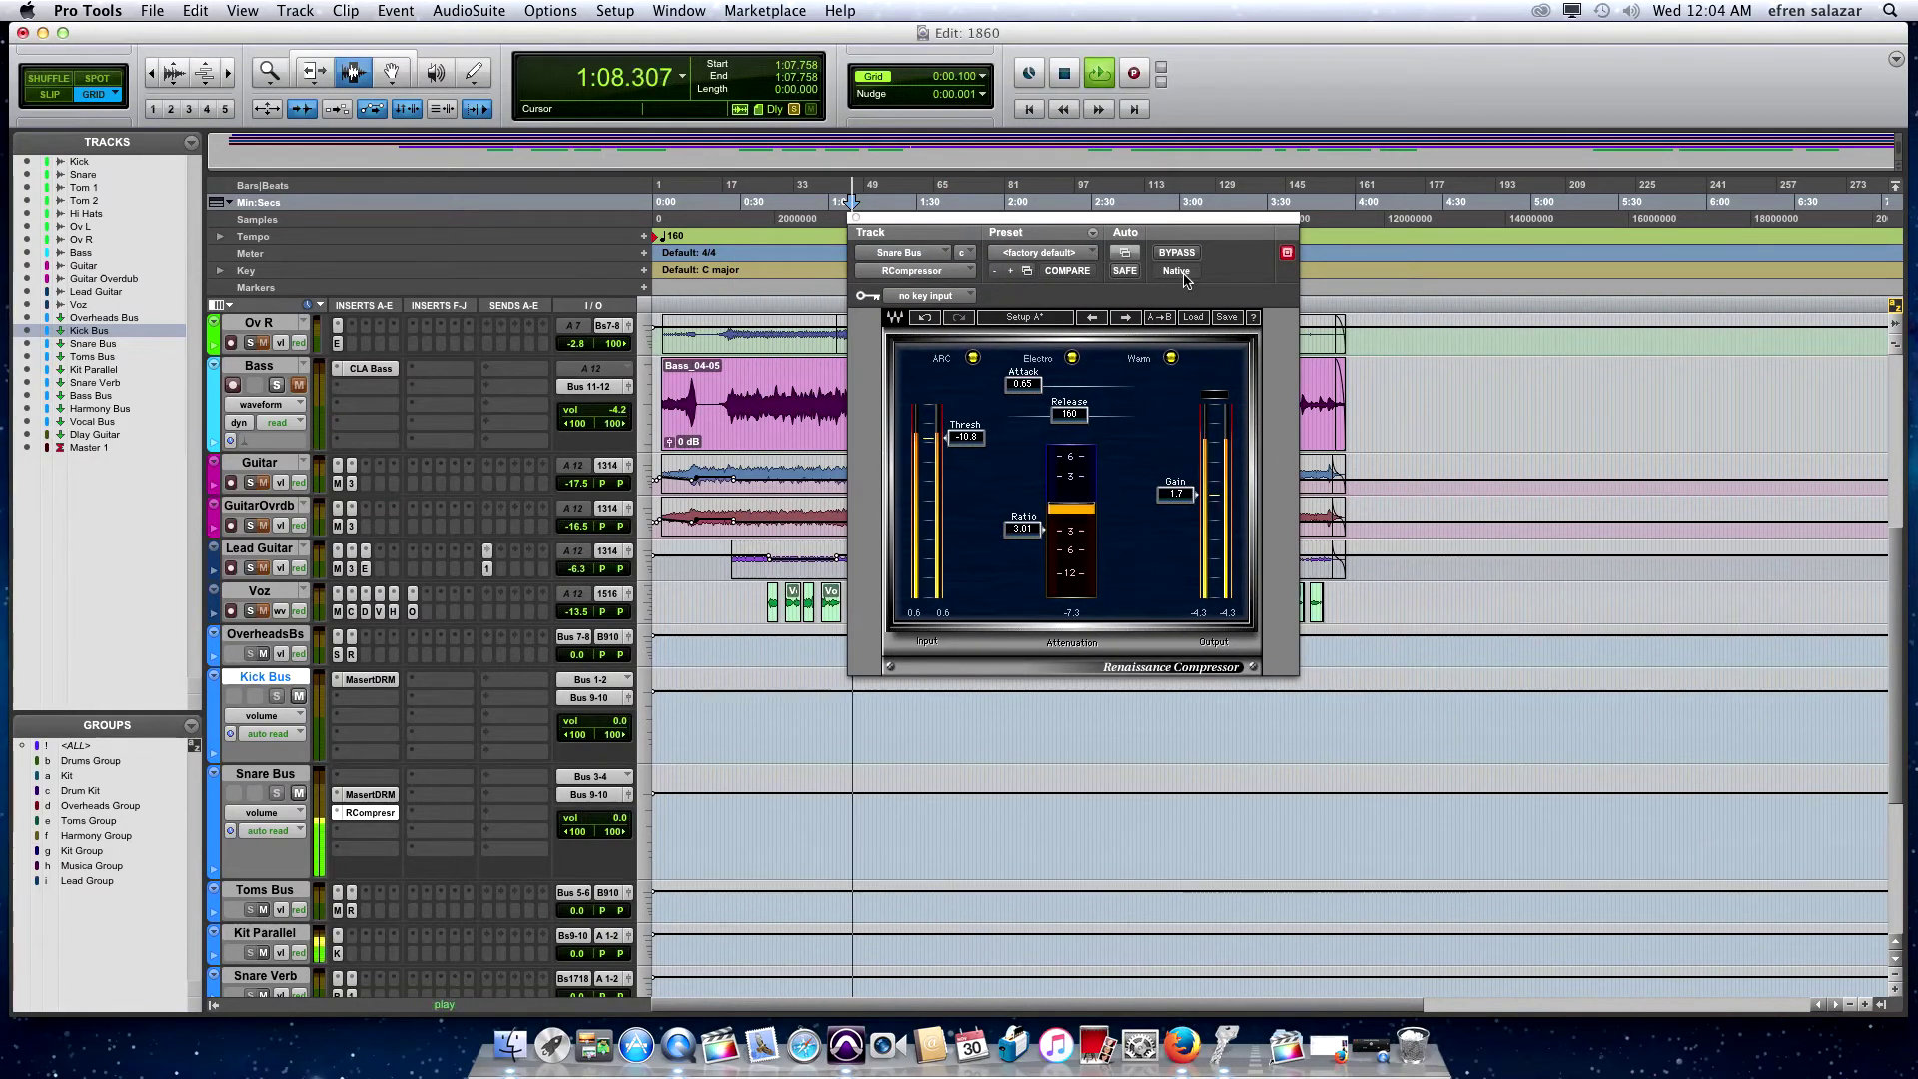
click(1179, 254)
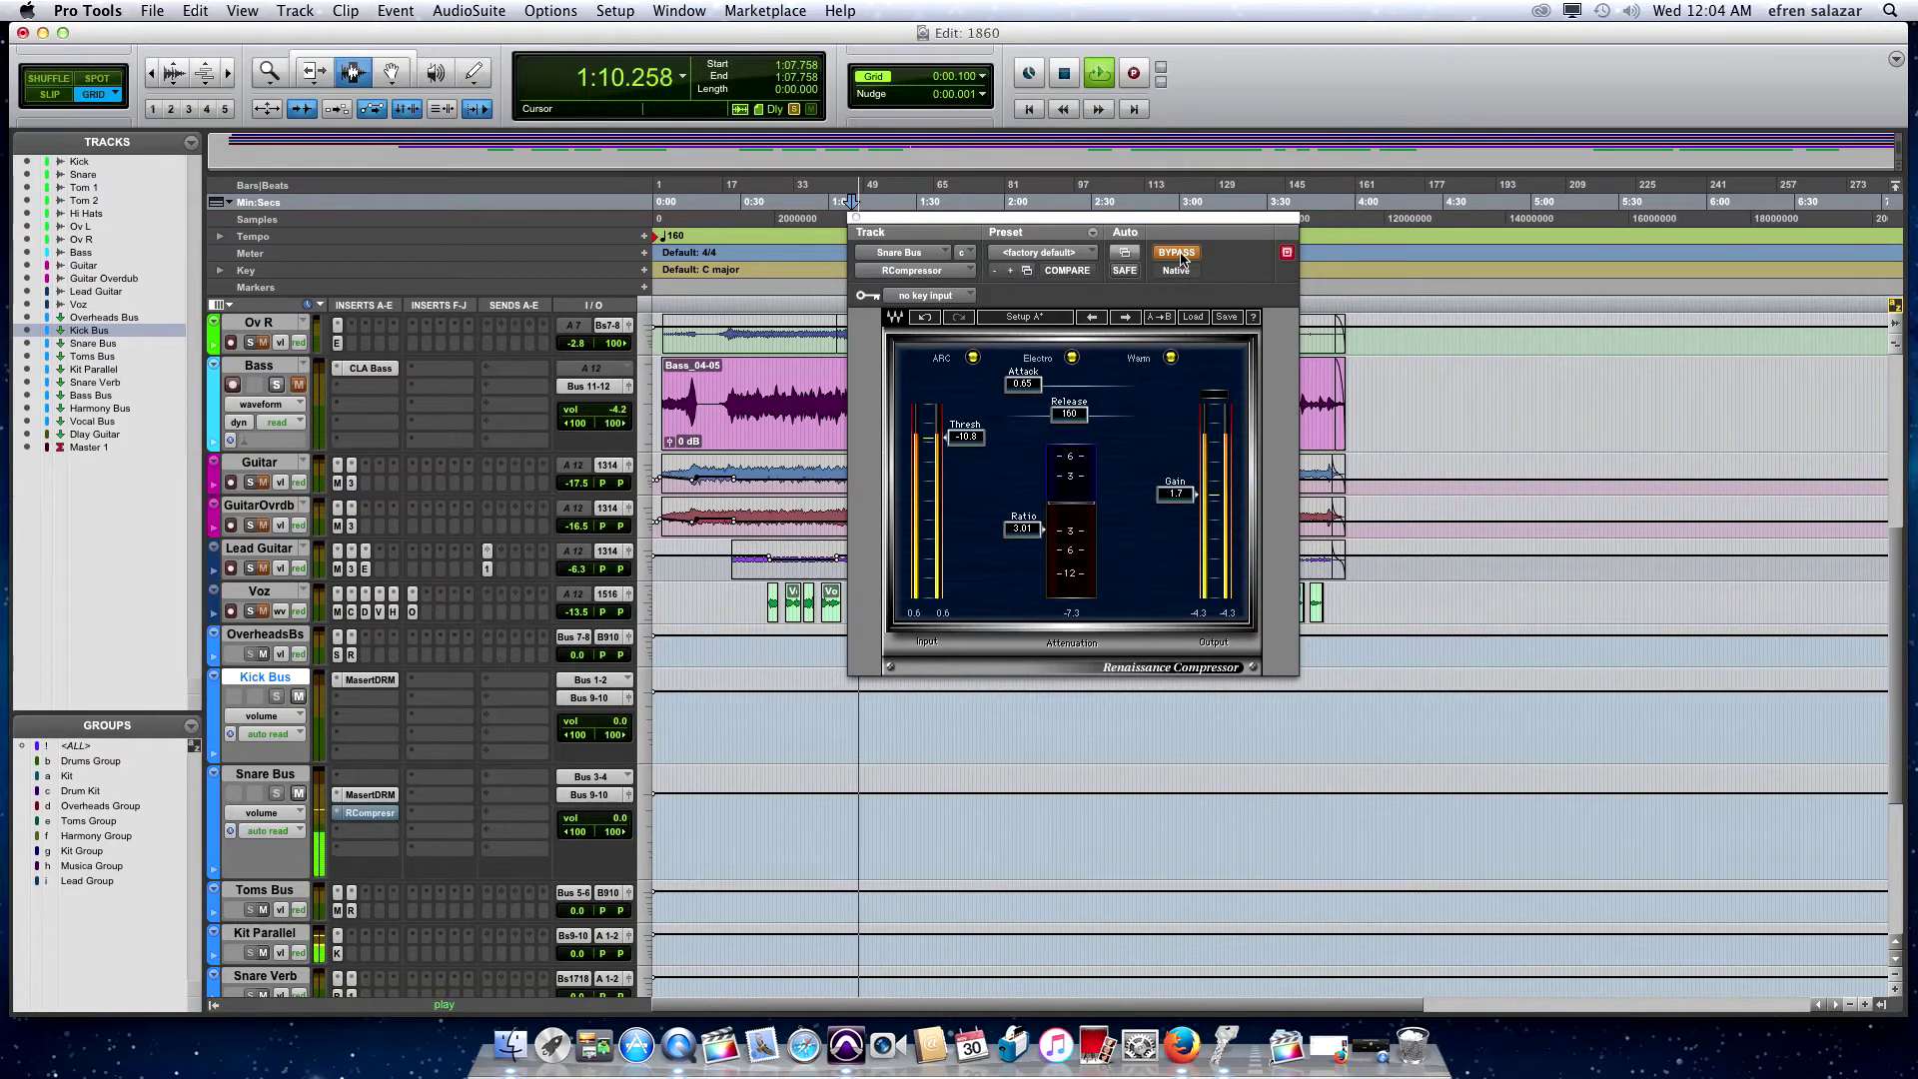
click(1178, 253)
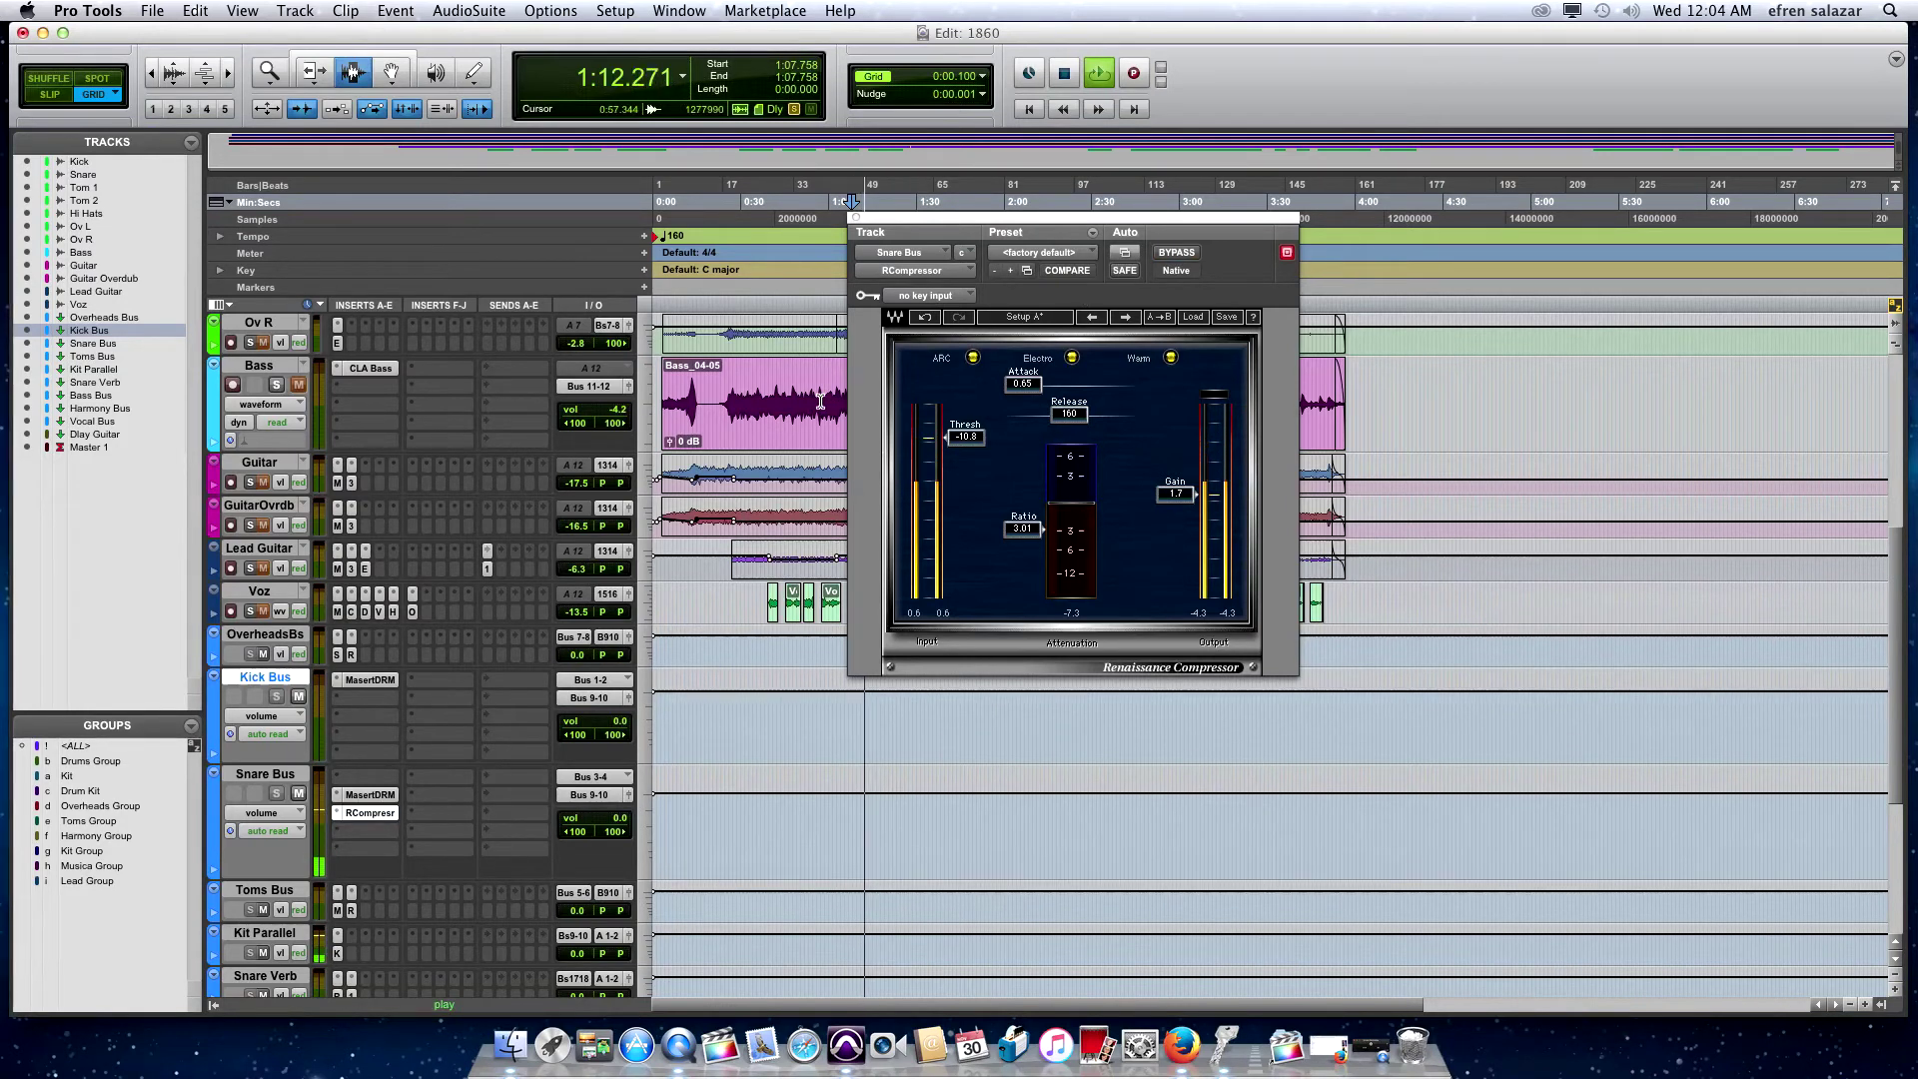
key(space)
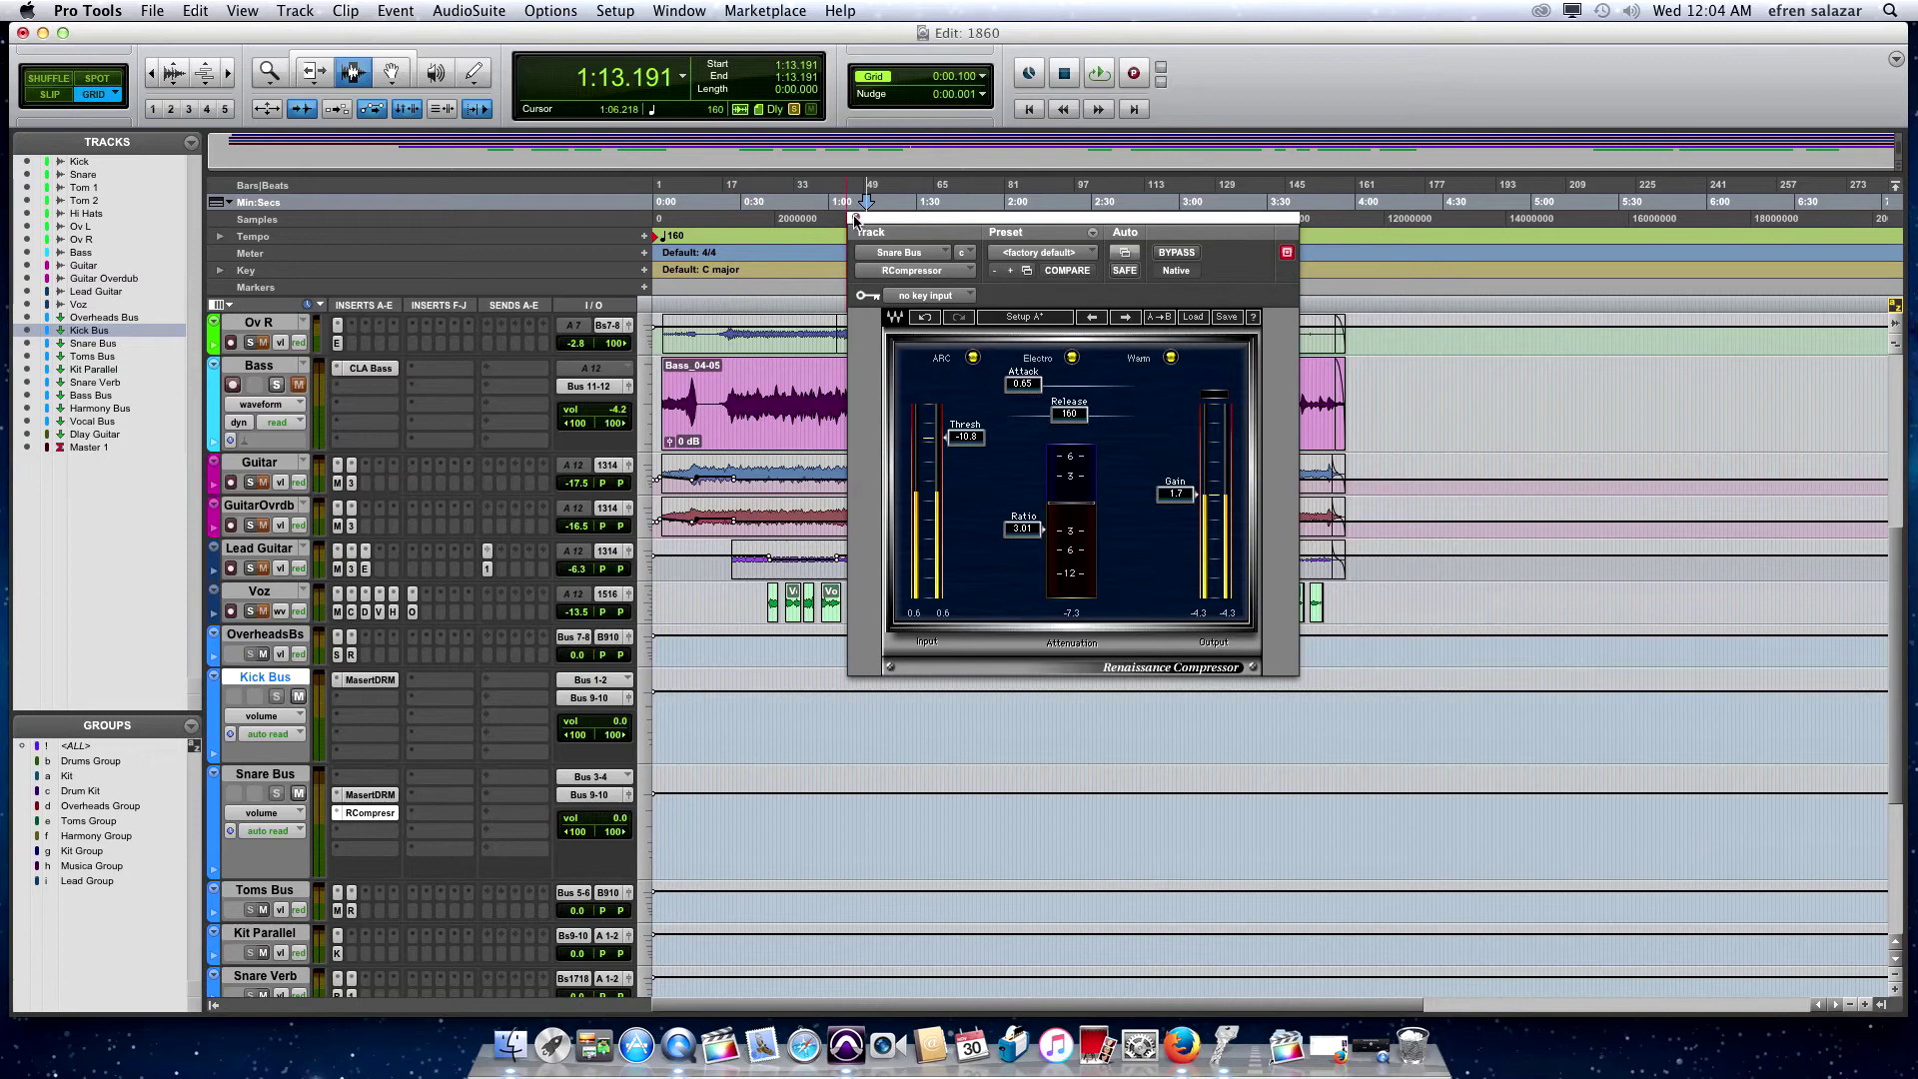
click(856, 218)
scroll(273, 440, up, 6)
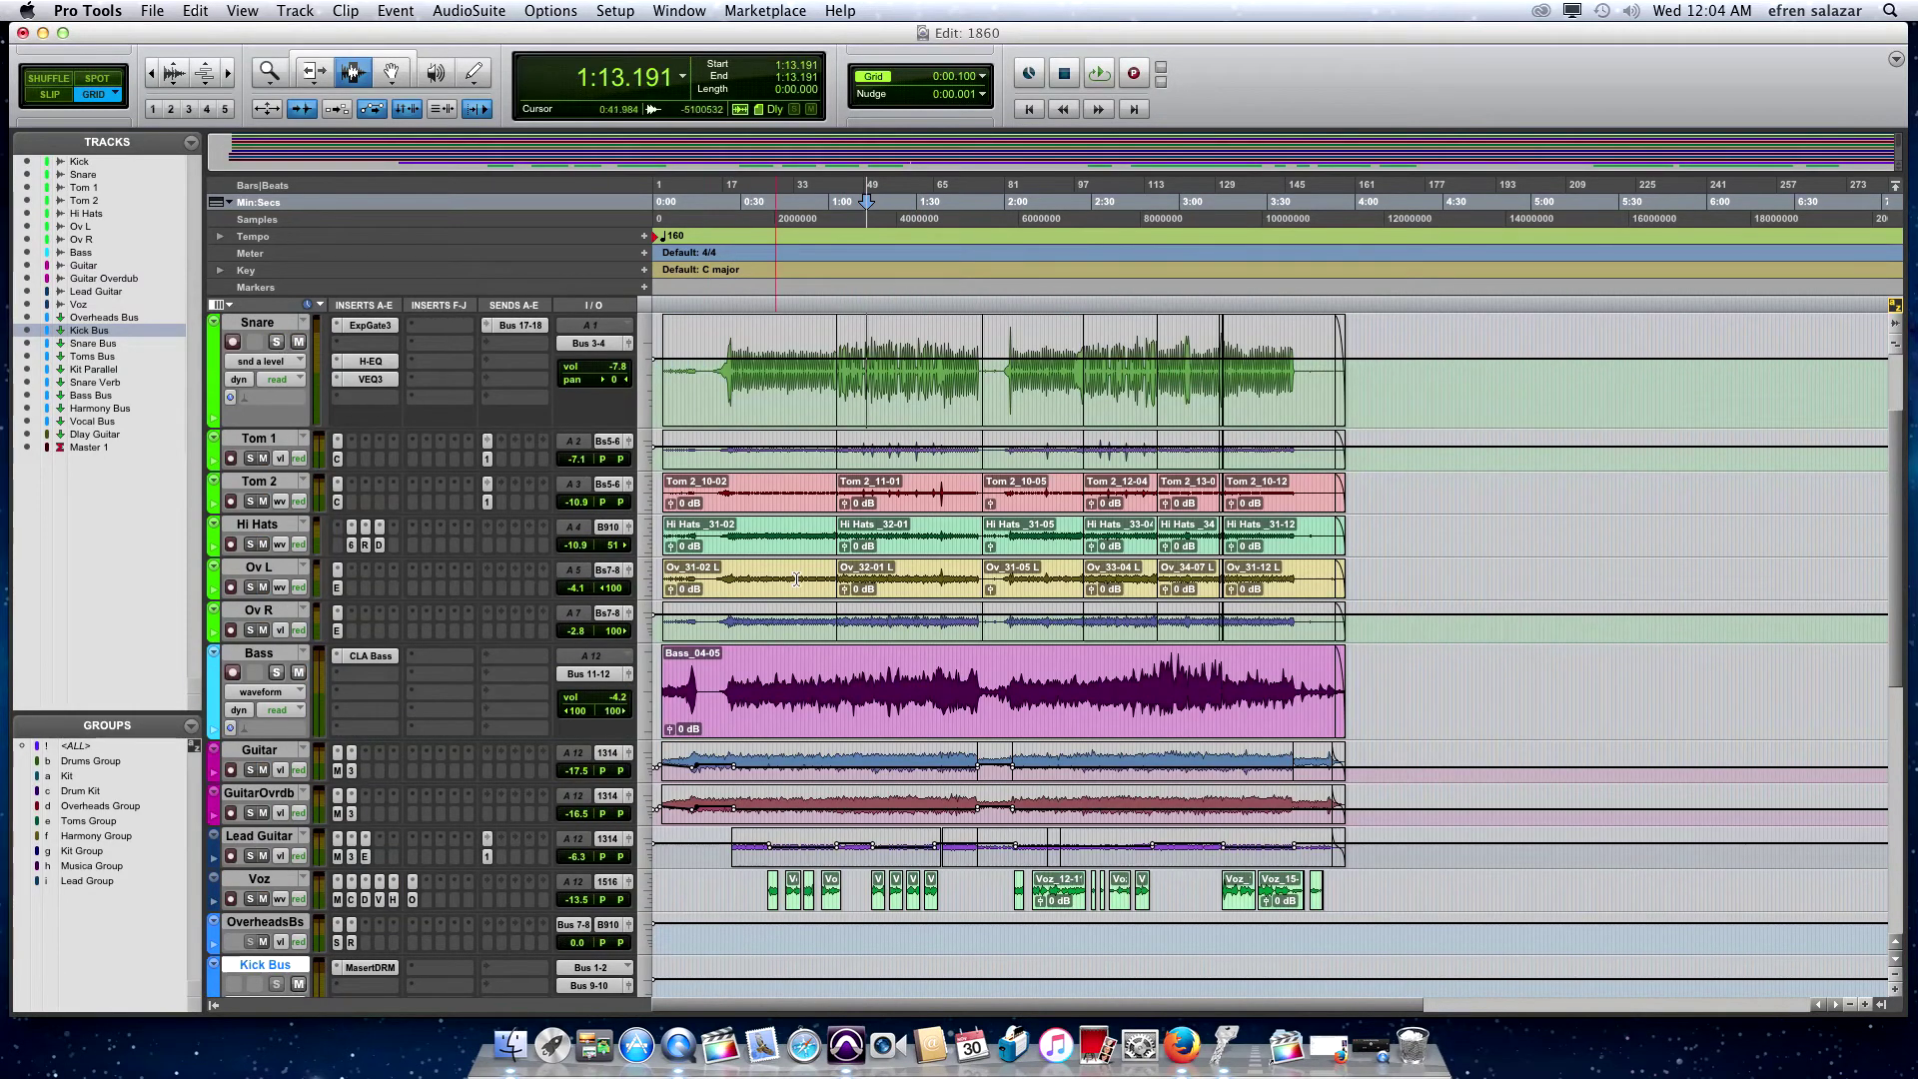
scroll(817, 561, down, 3)
scroll(817, 560, down, 2)
scroll(816, 557, up, 2)
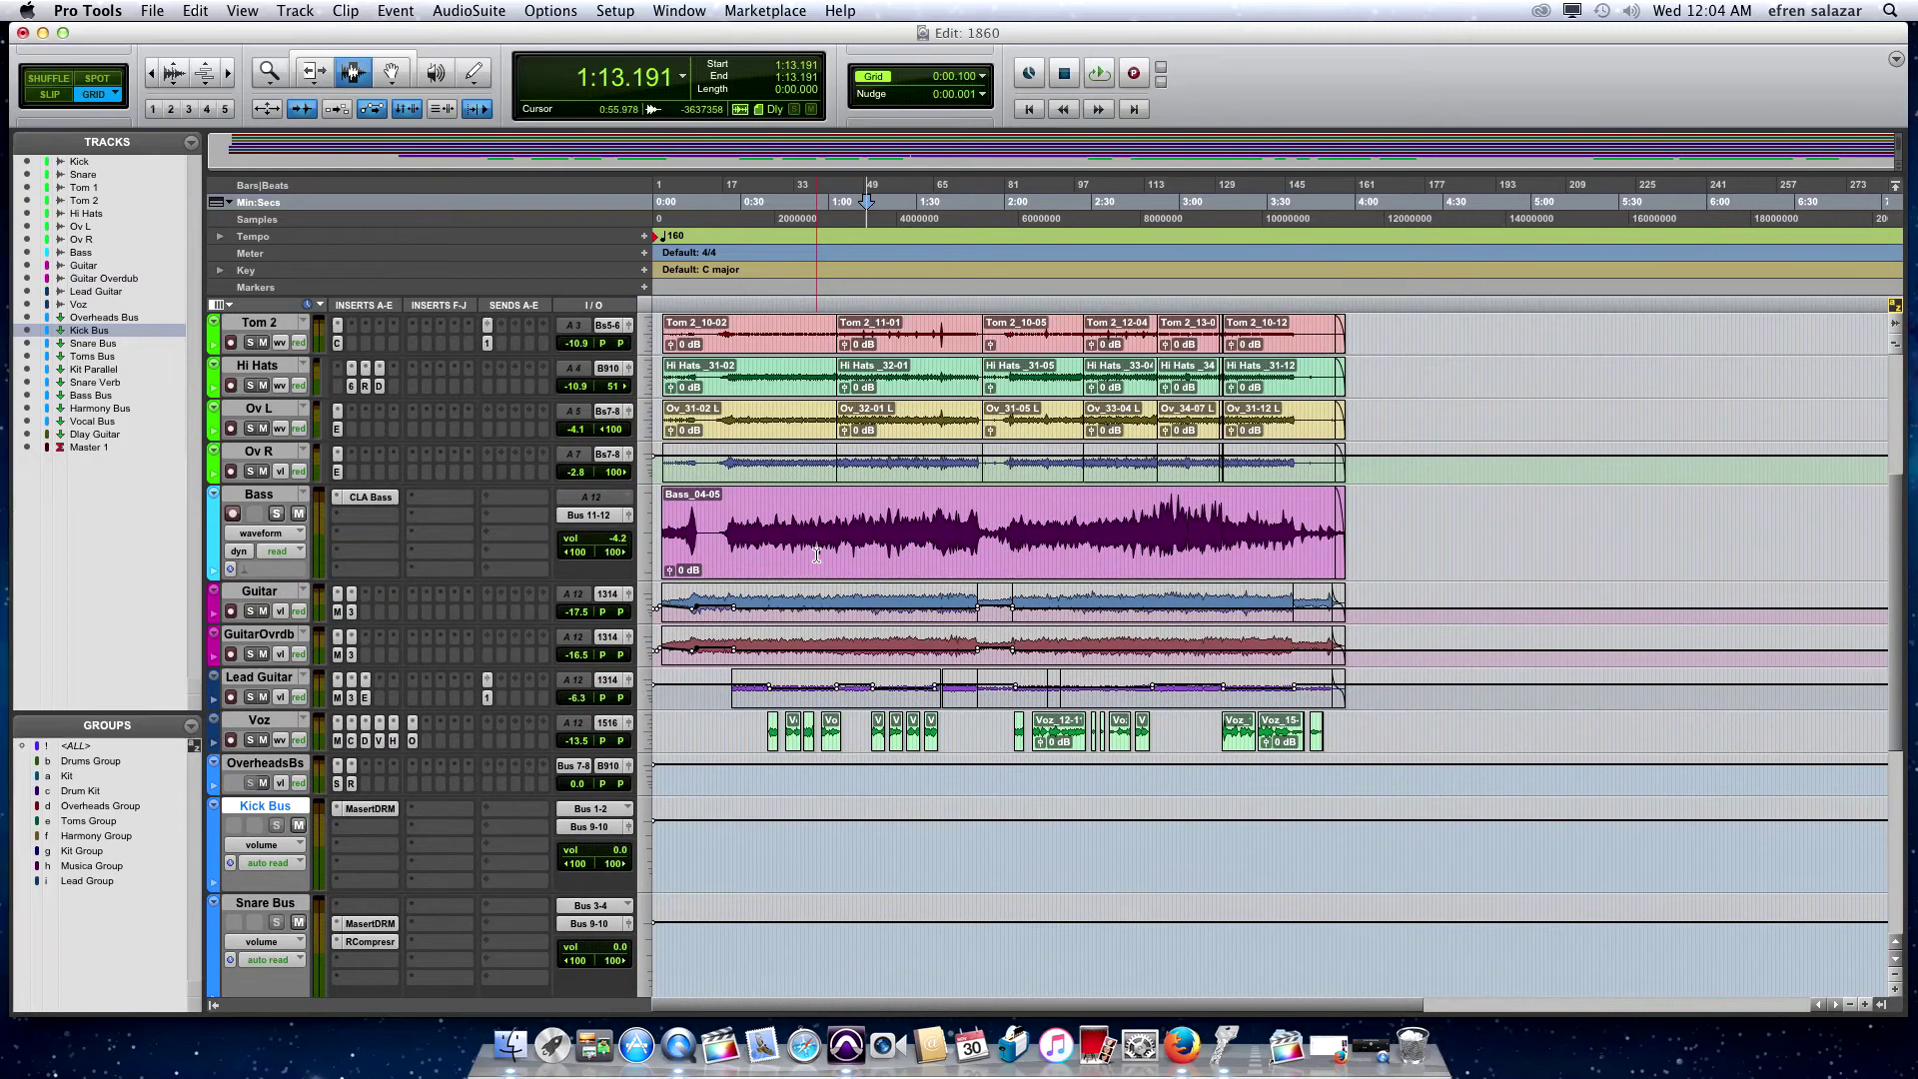
Enlarge the Tom 1 track, view the CLA Drums plug-in on Tom 2 clear of the track controls, and close it
scroll(817, 556, up, 5)
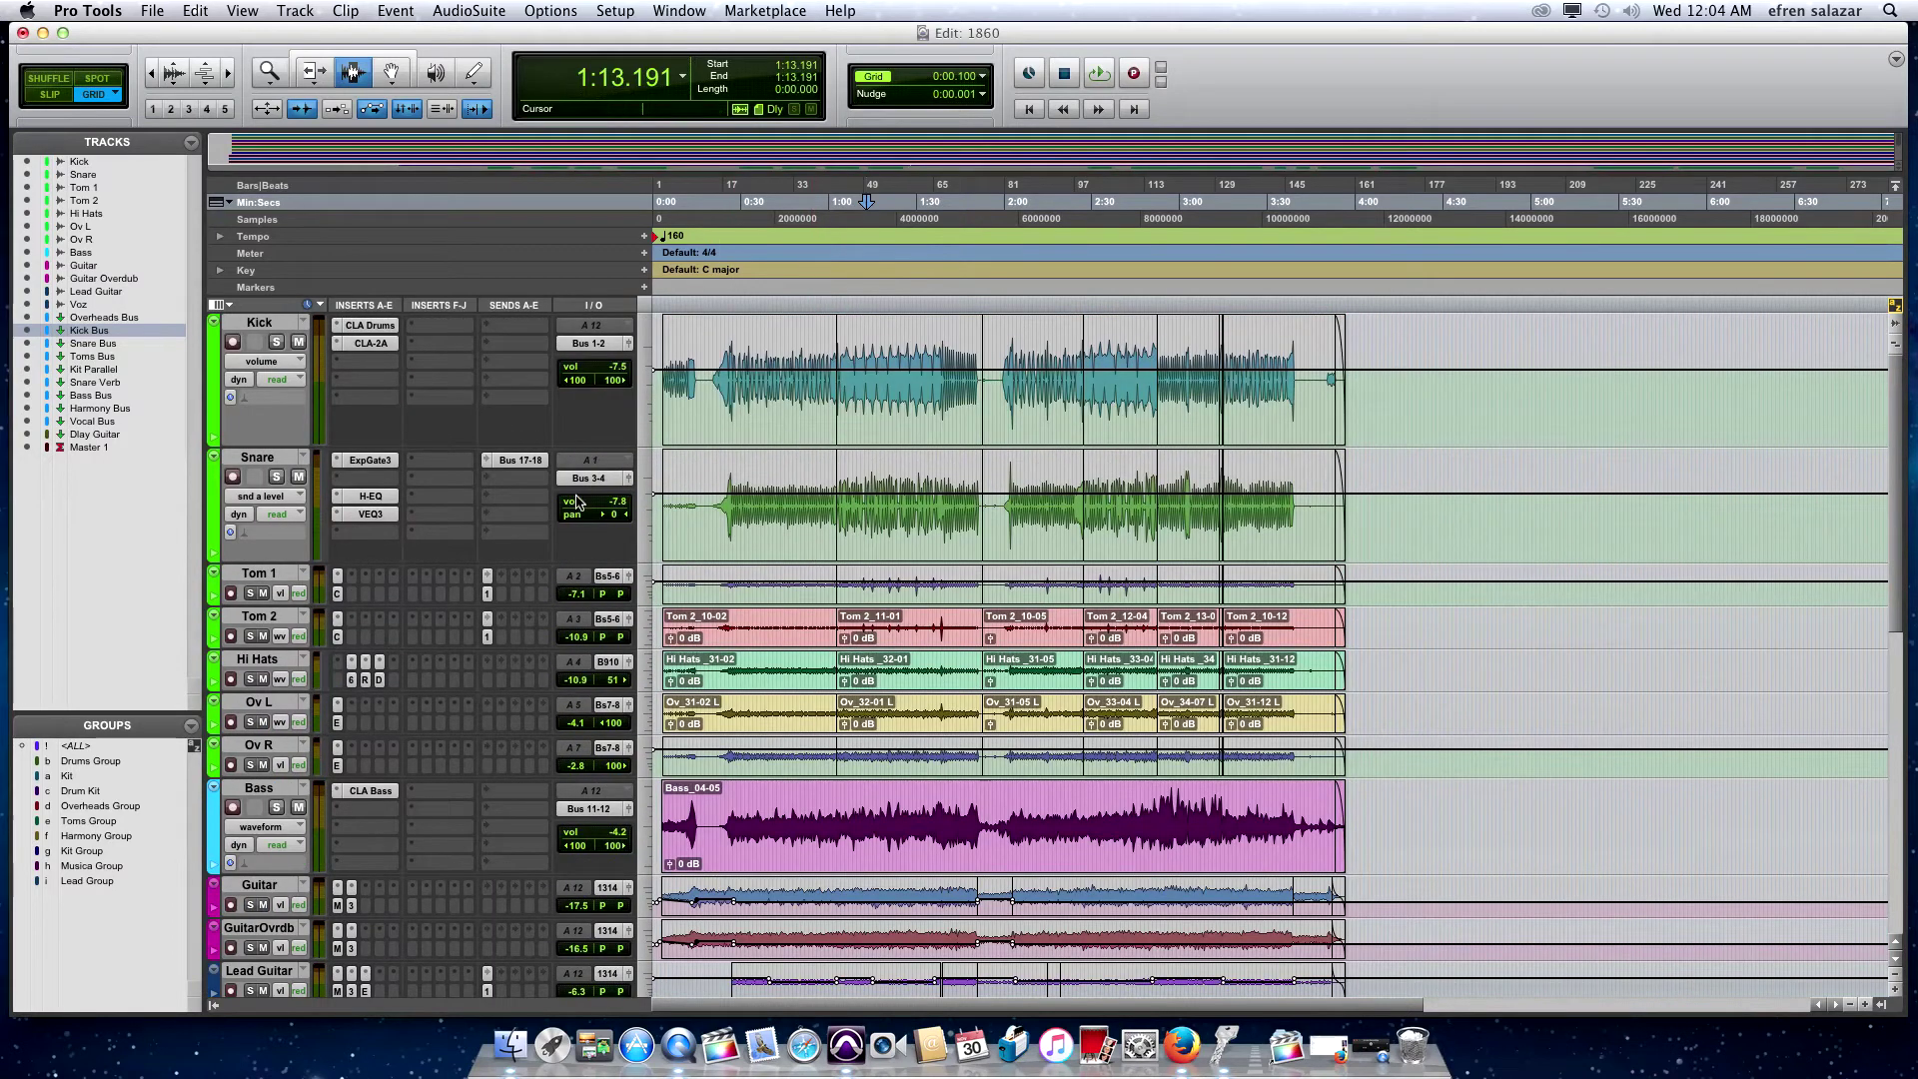
click(338, 617)
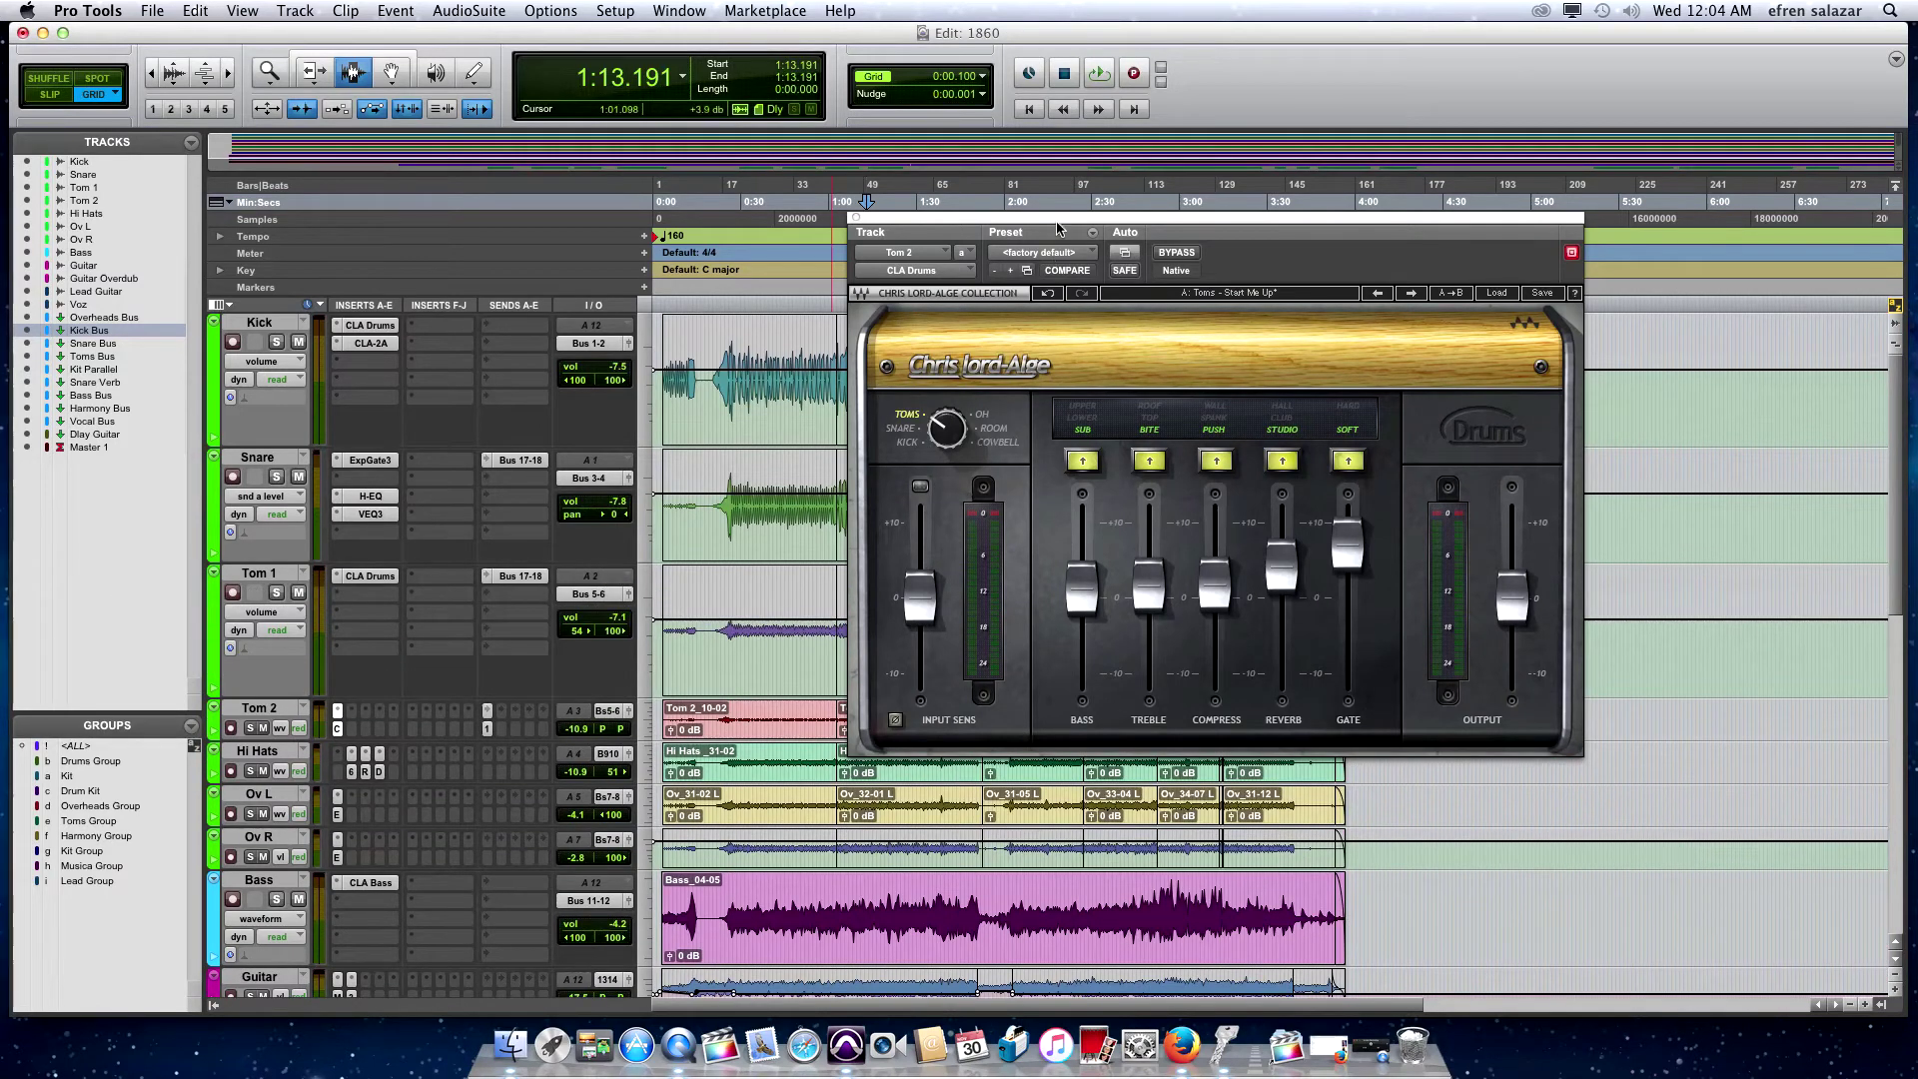
drag(1057, 226, 1056, 130)
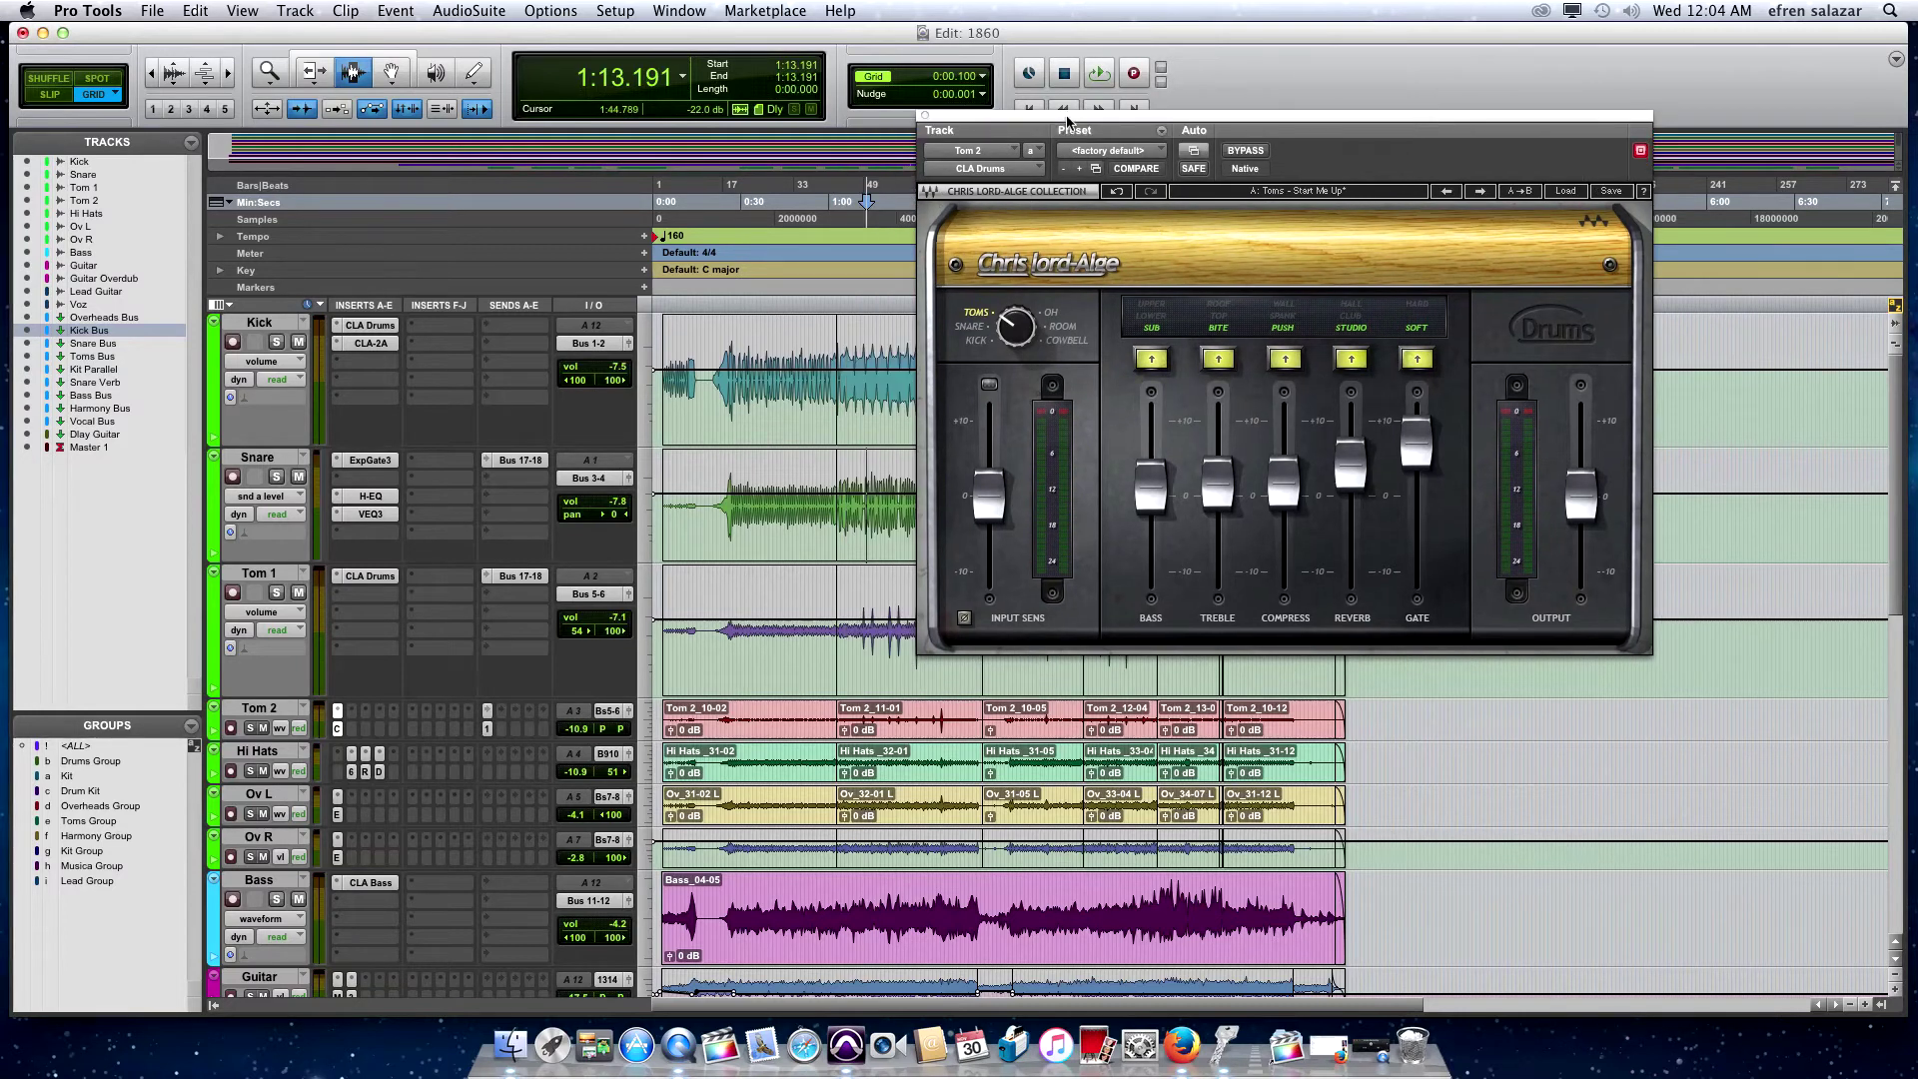
drag(1004, 125, 1074, 119)
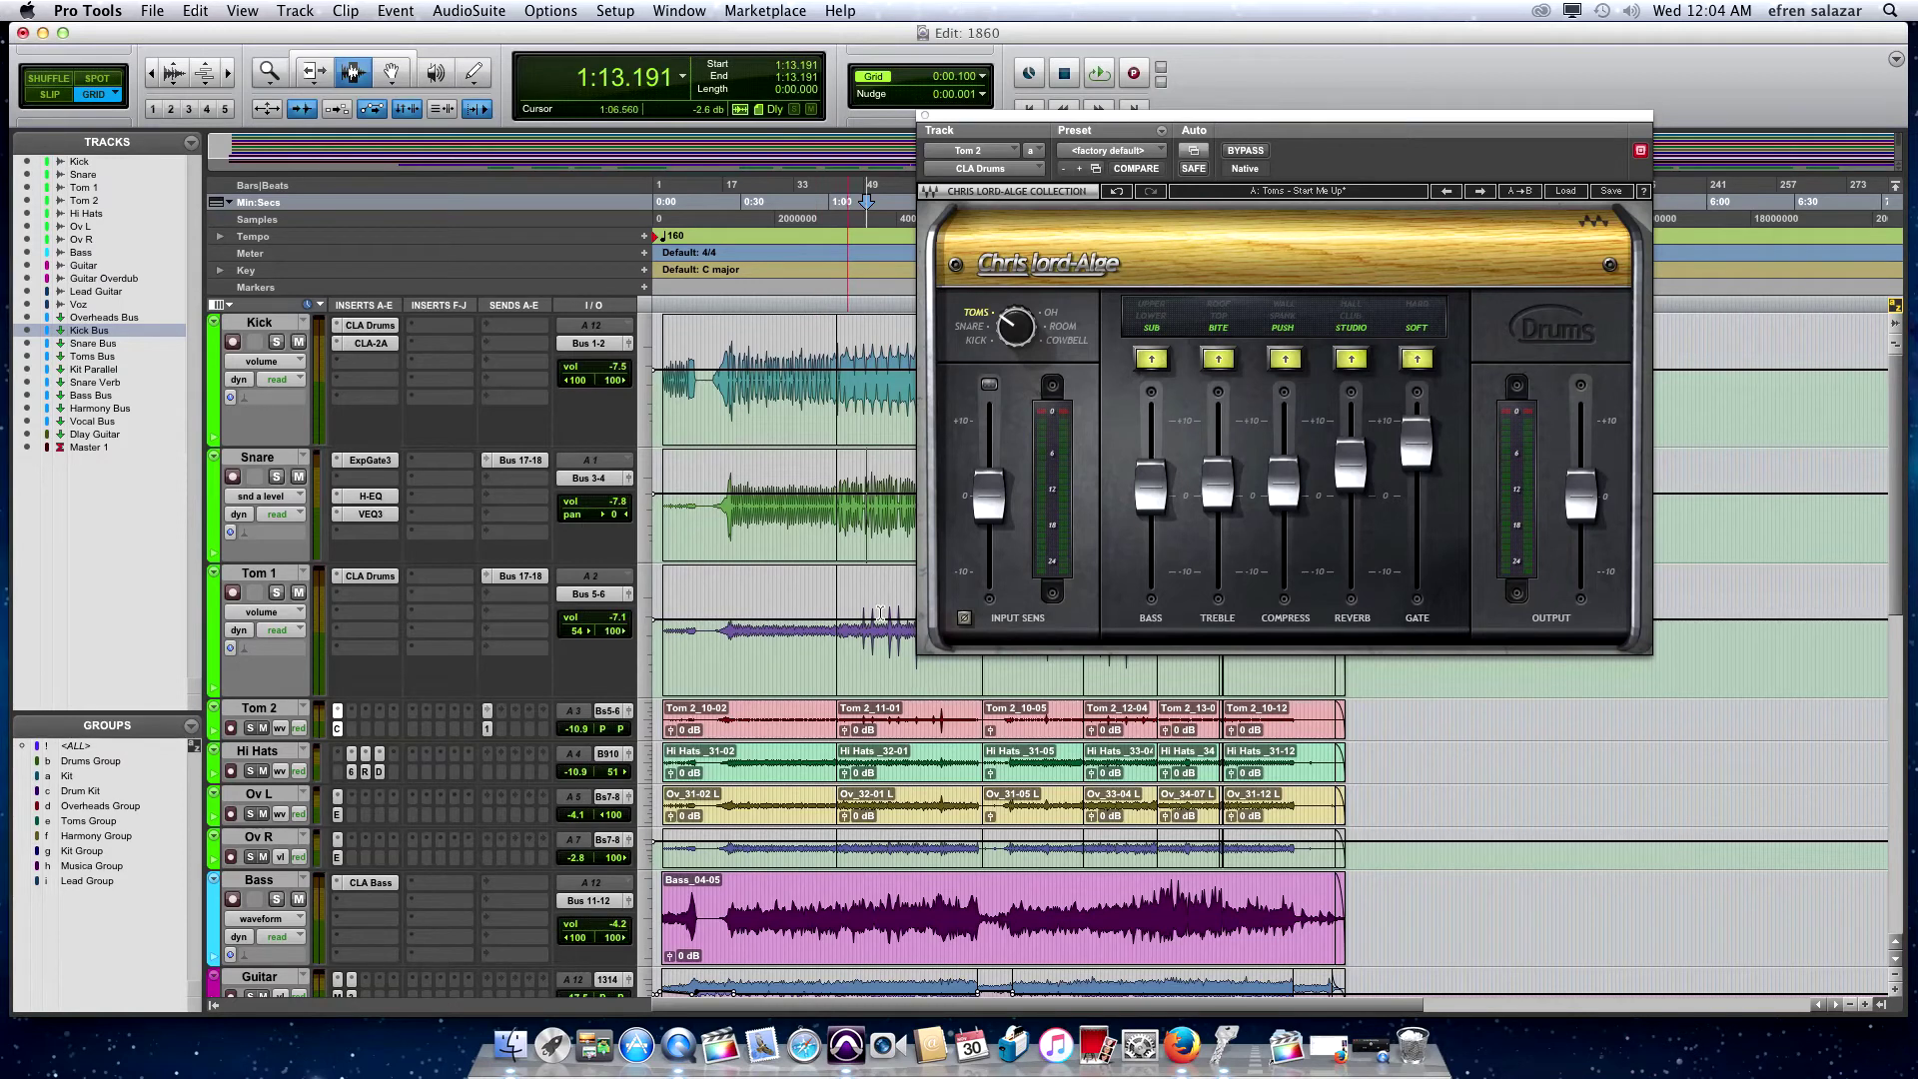
mouse_move(1259, 124)
mouse_down()
mouse_move(1238, 102)
mouse_move(1259, 100)
mouse_up()
click(861, 602)
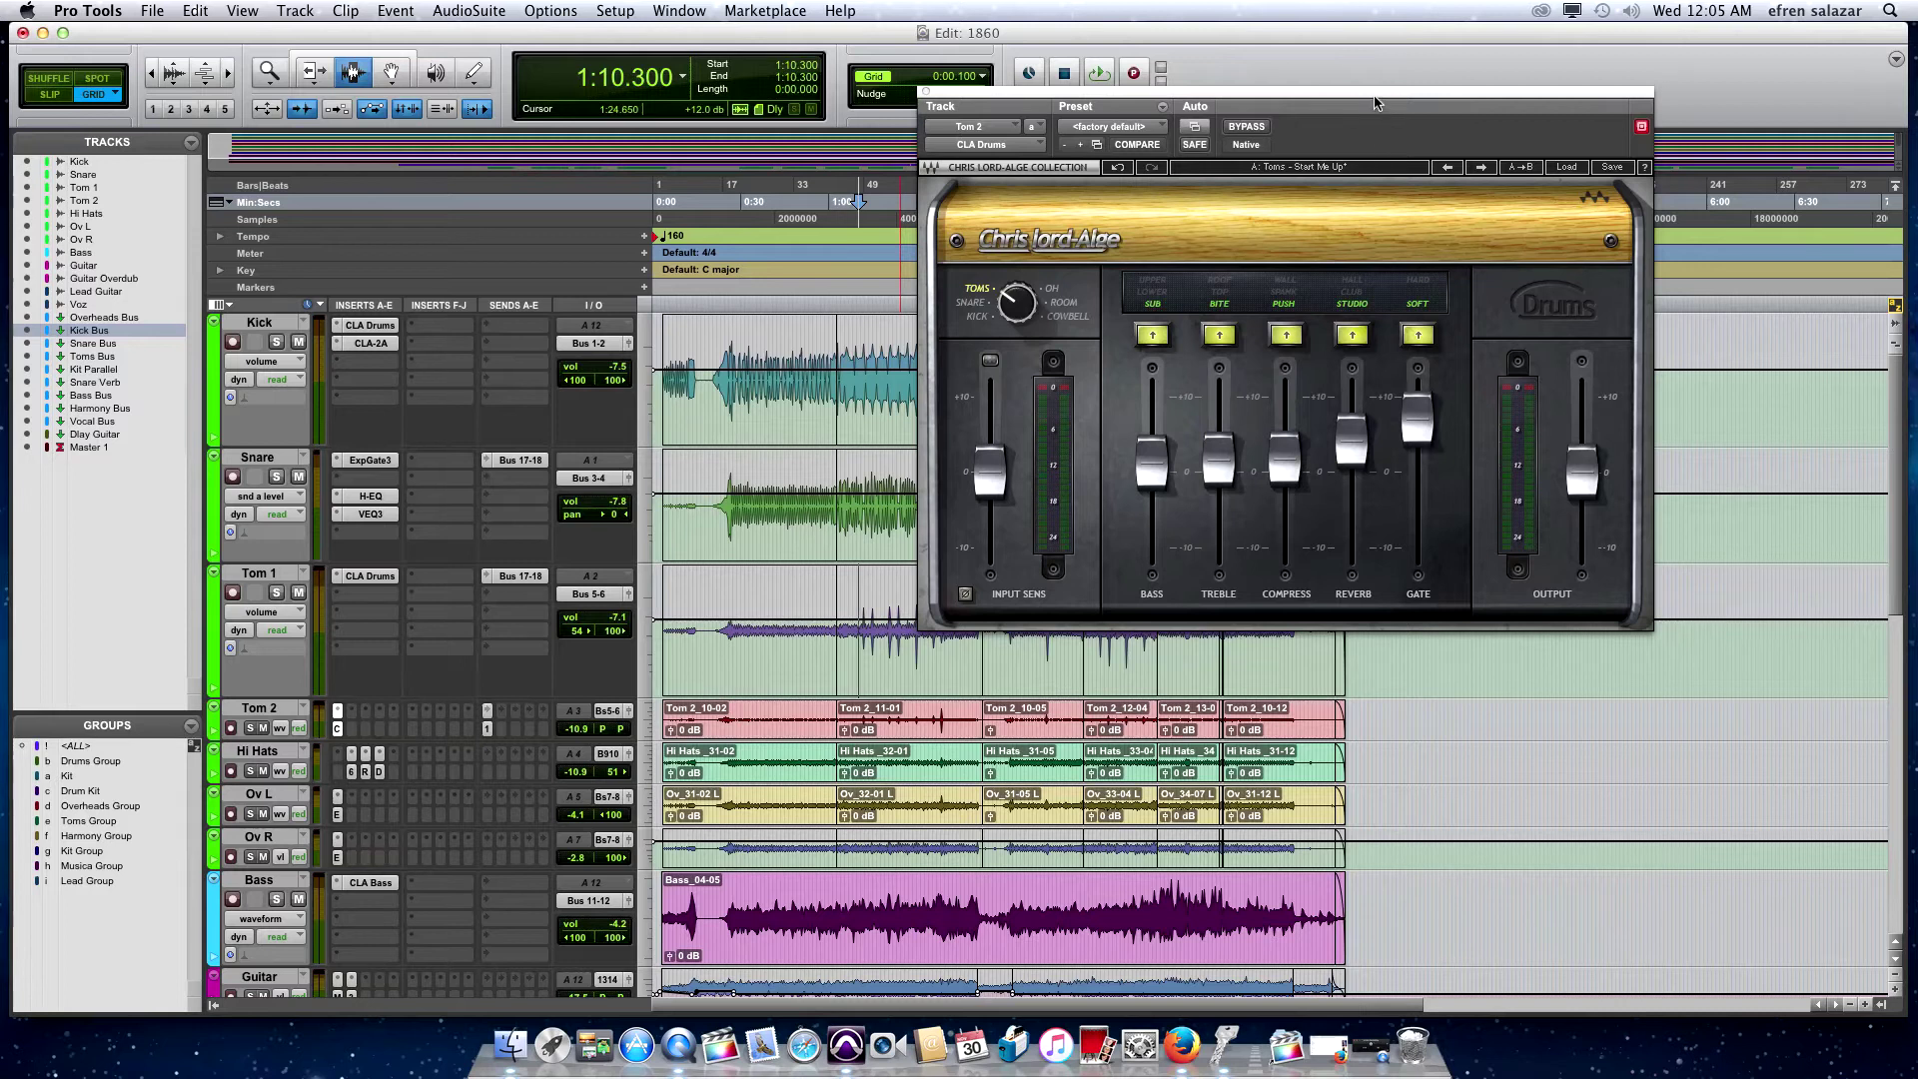
drag(1375, 98, 1024, 127)
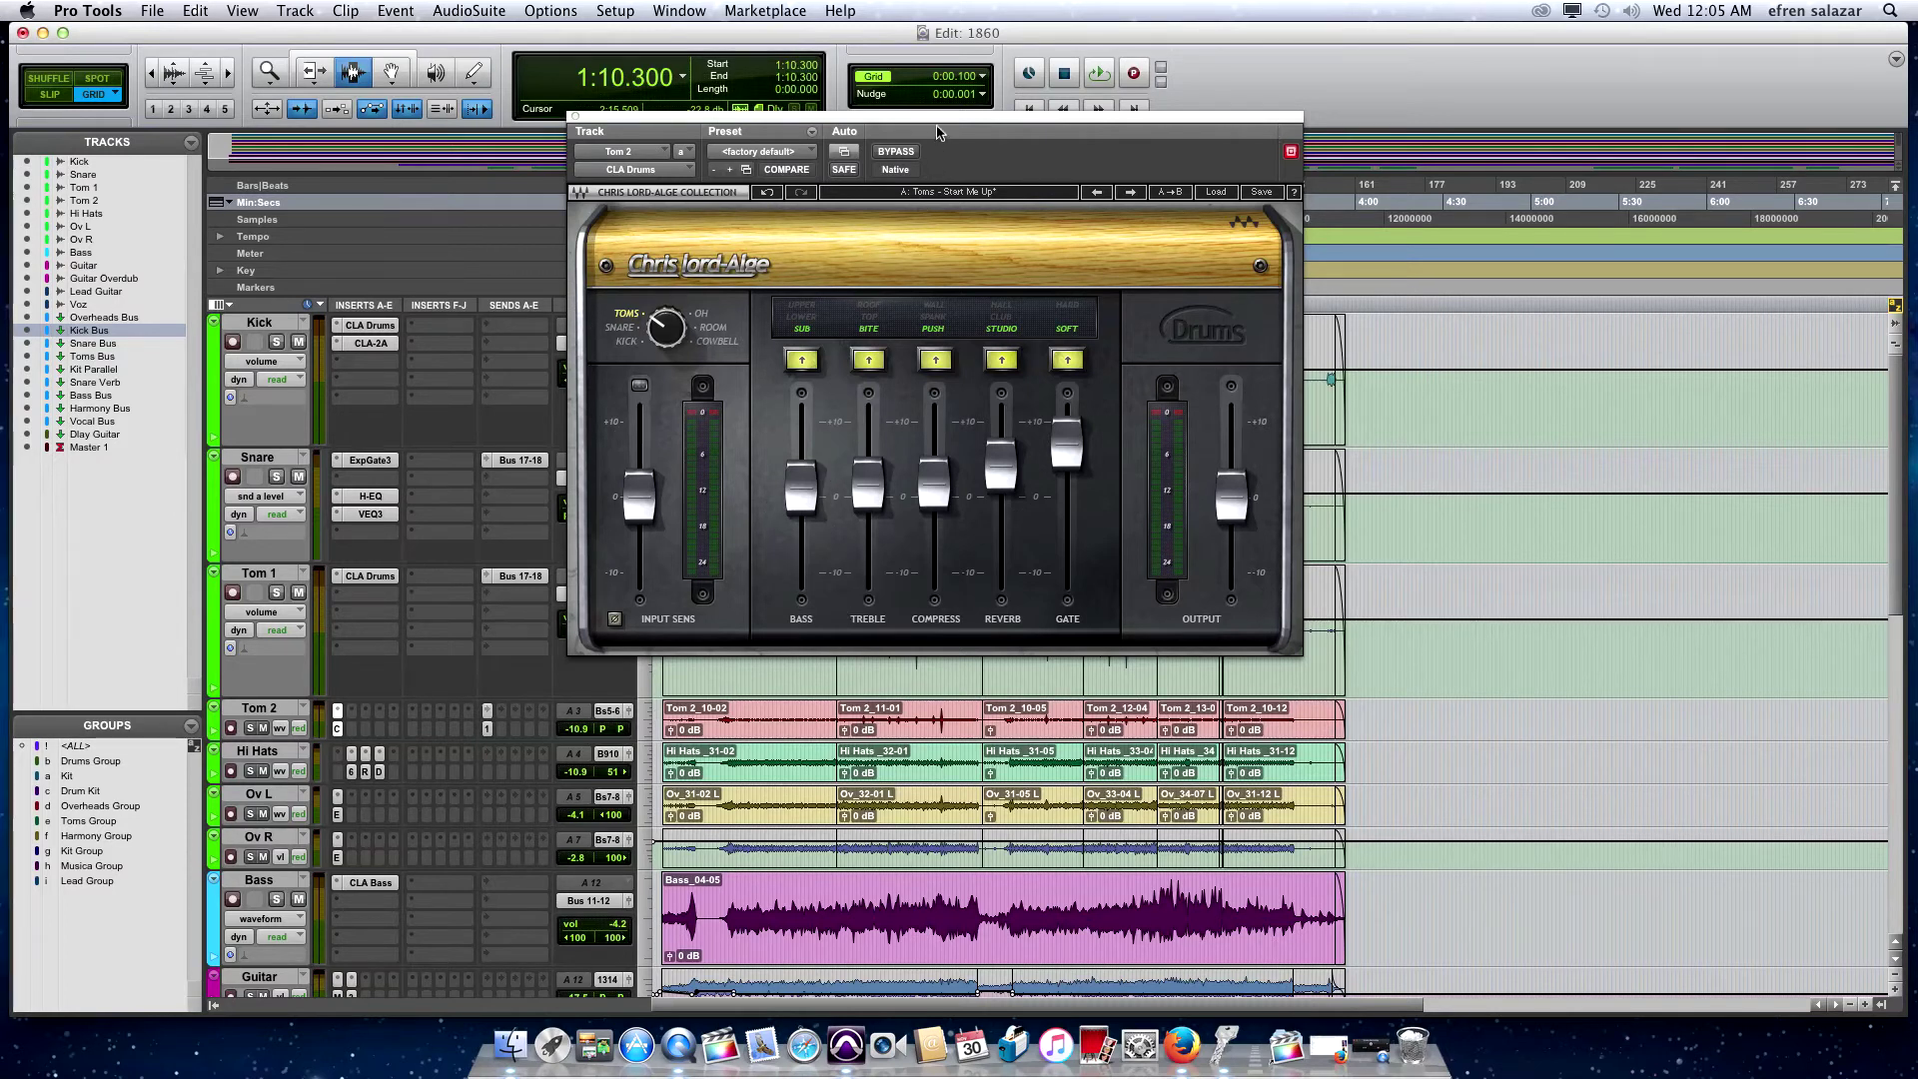
drag(963, 120, 1262, 136)
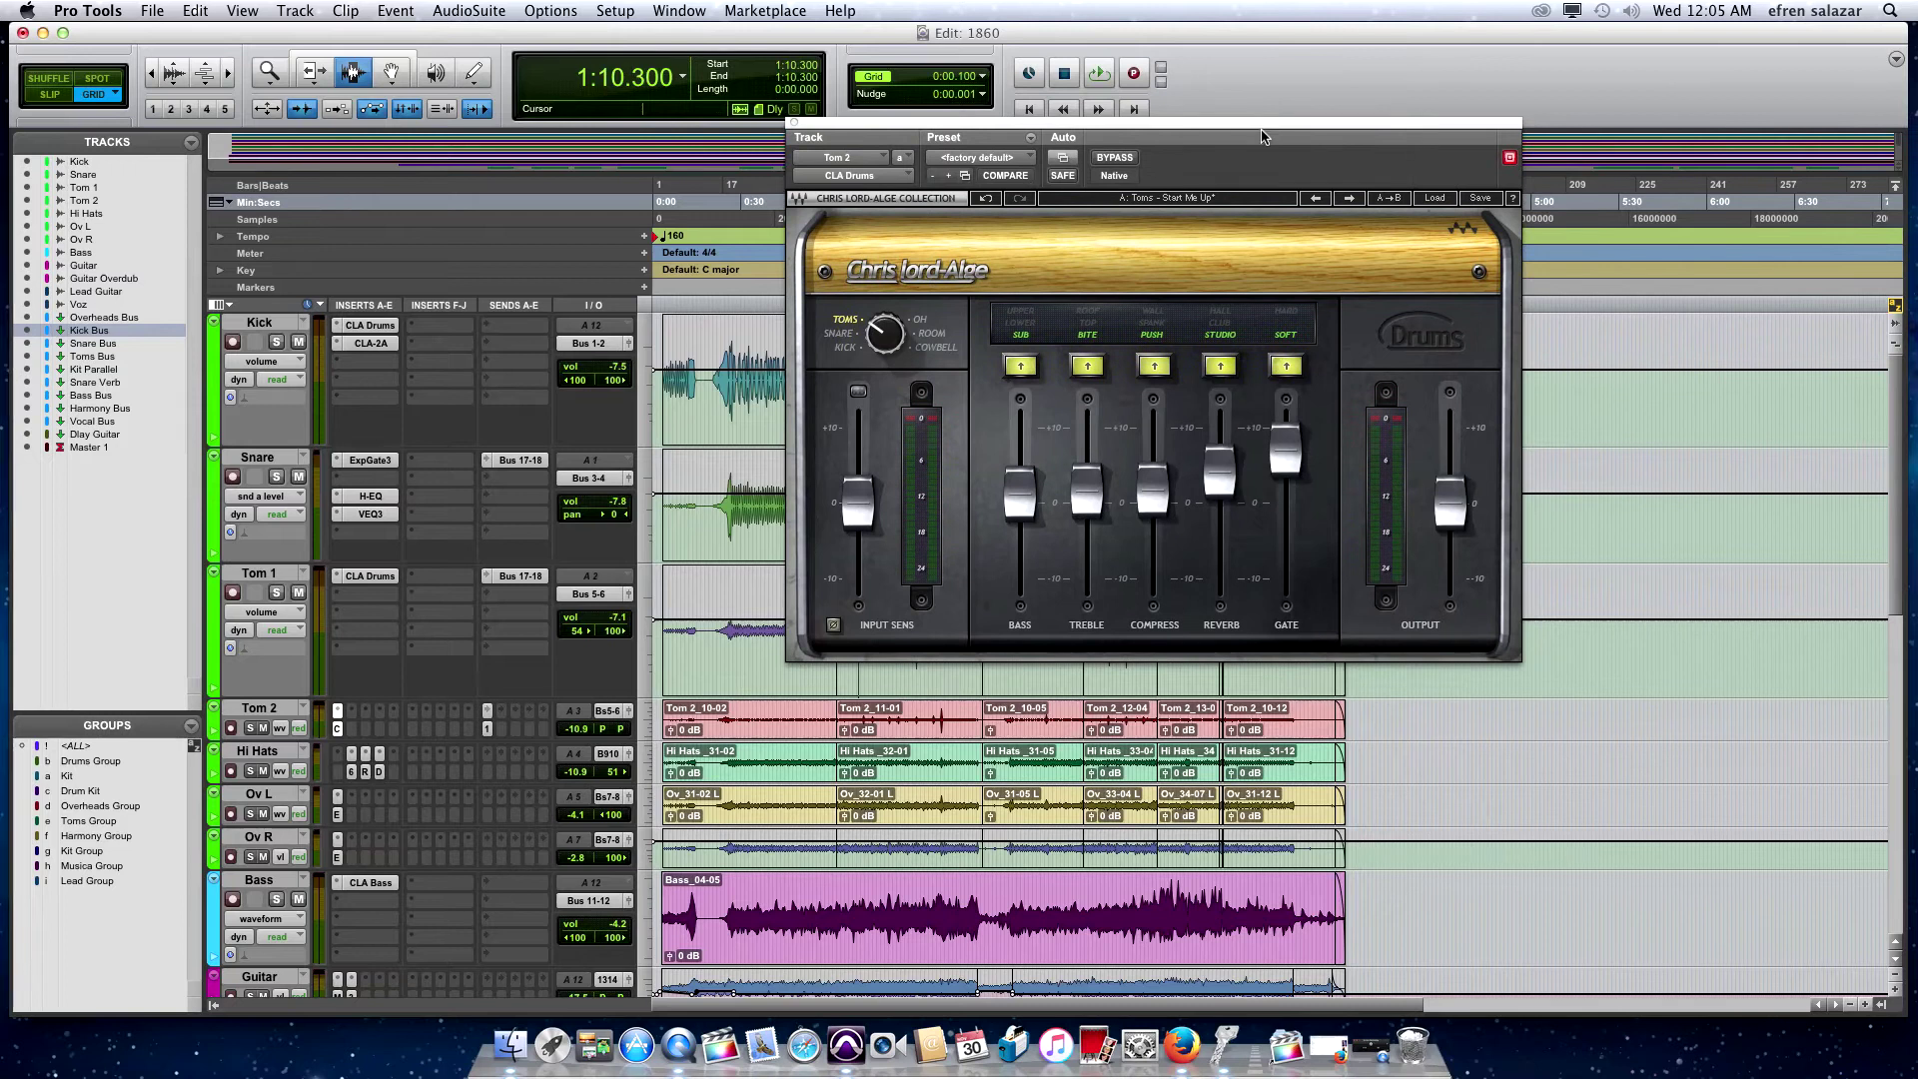
click(794, 123)
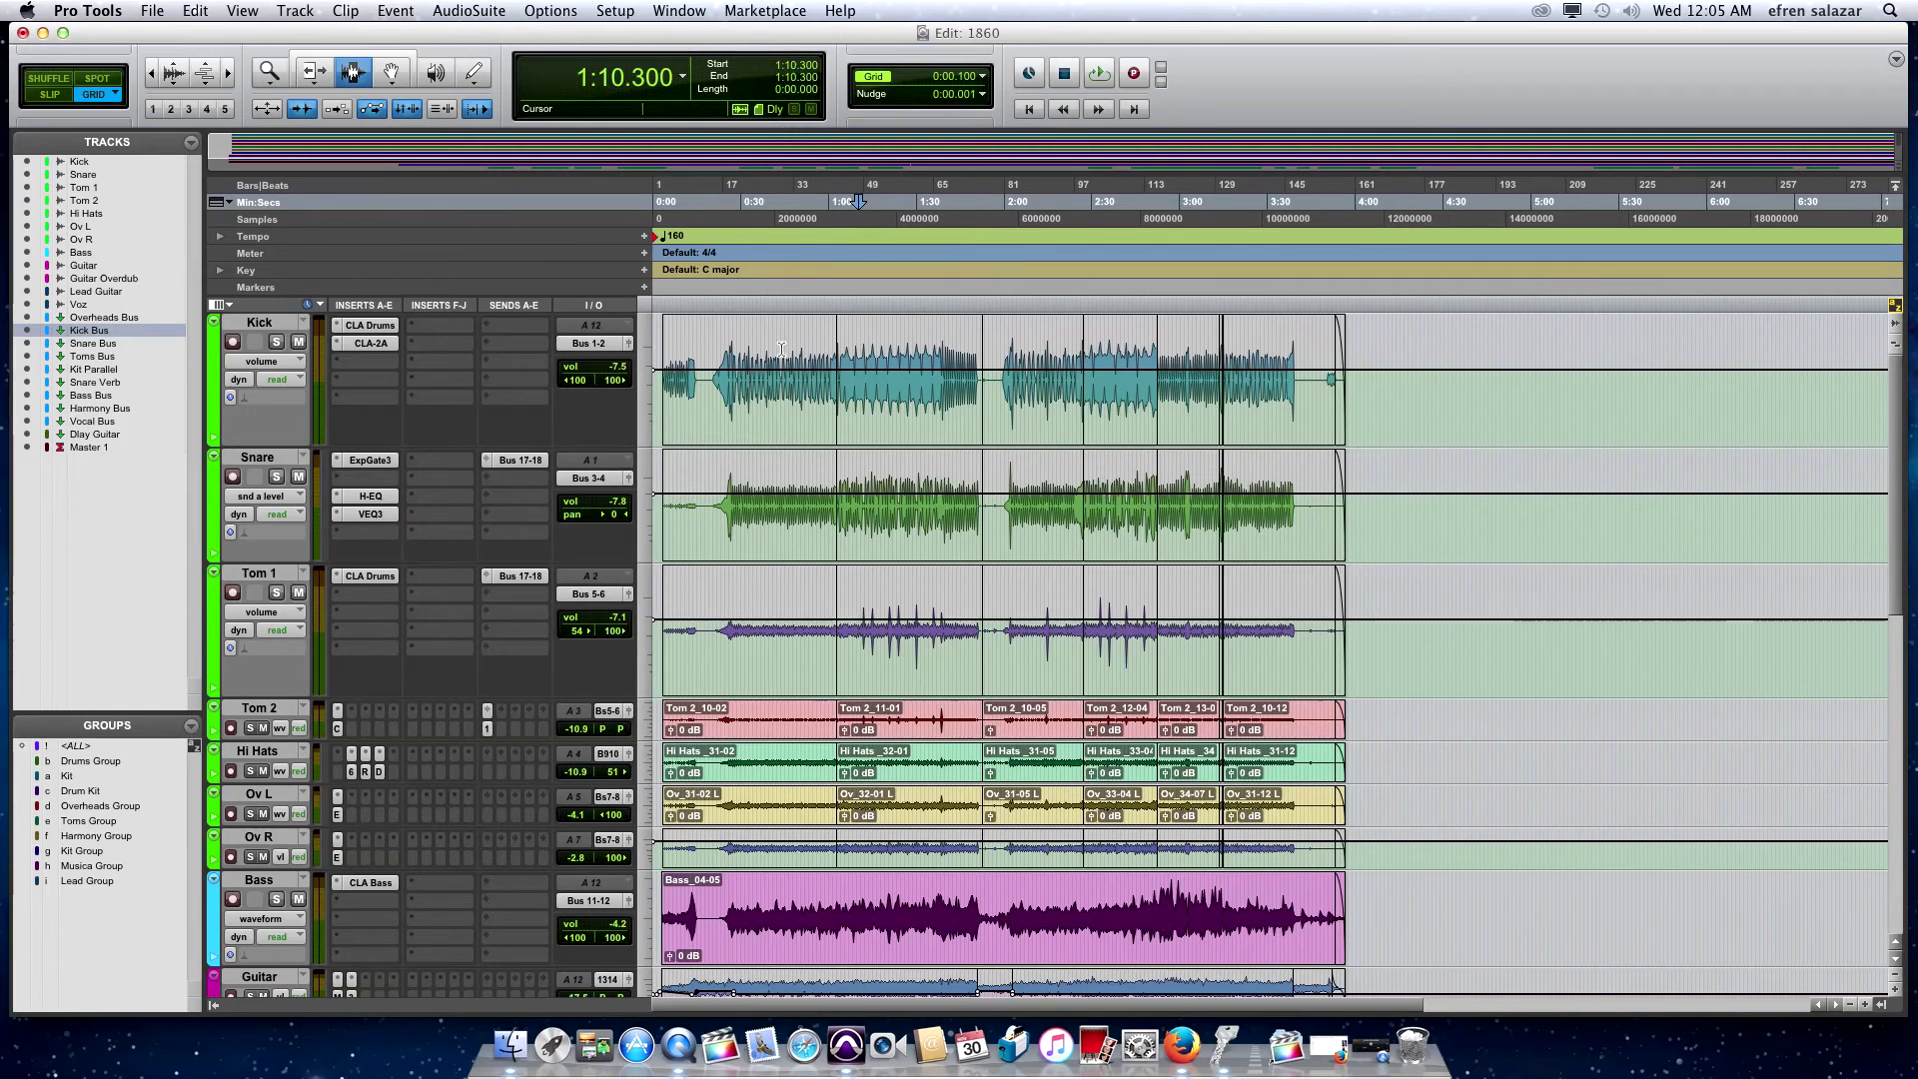
Enlarge the Voz track so its insert names are readable and open its CLA Vocals plug-in
scroll(645, 885, down, 5)
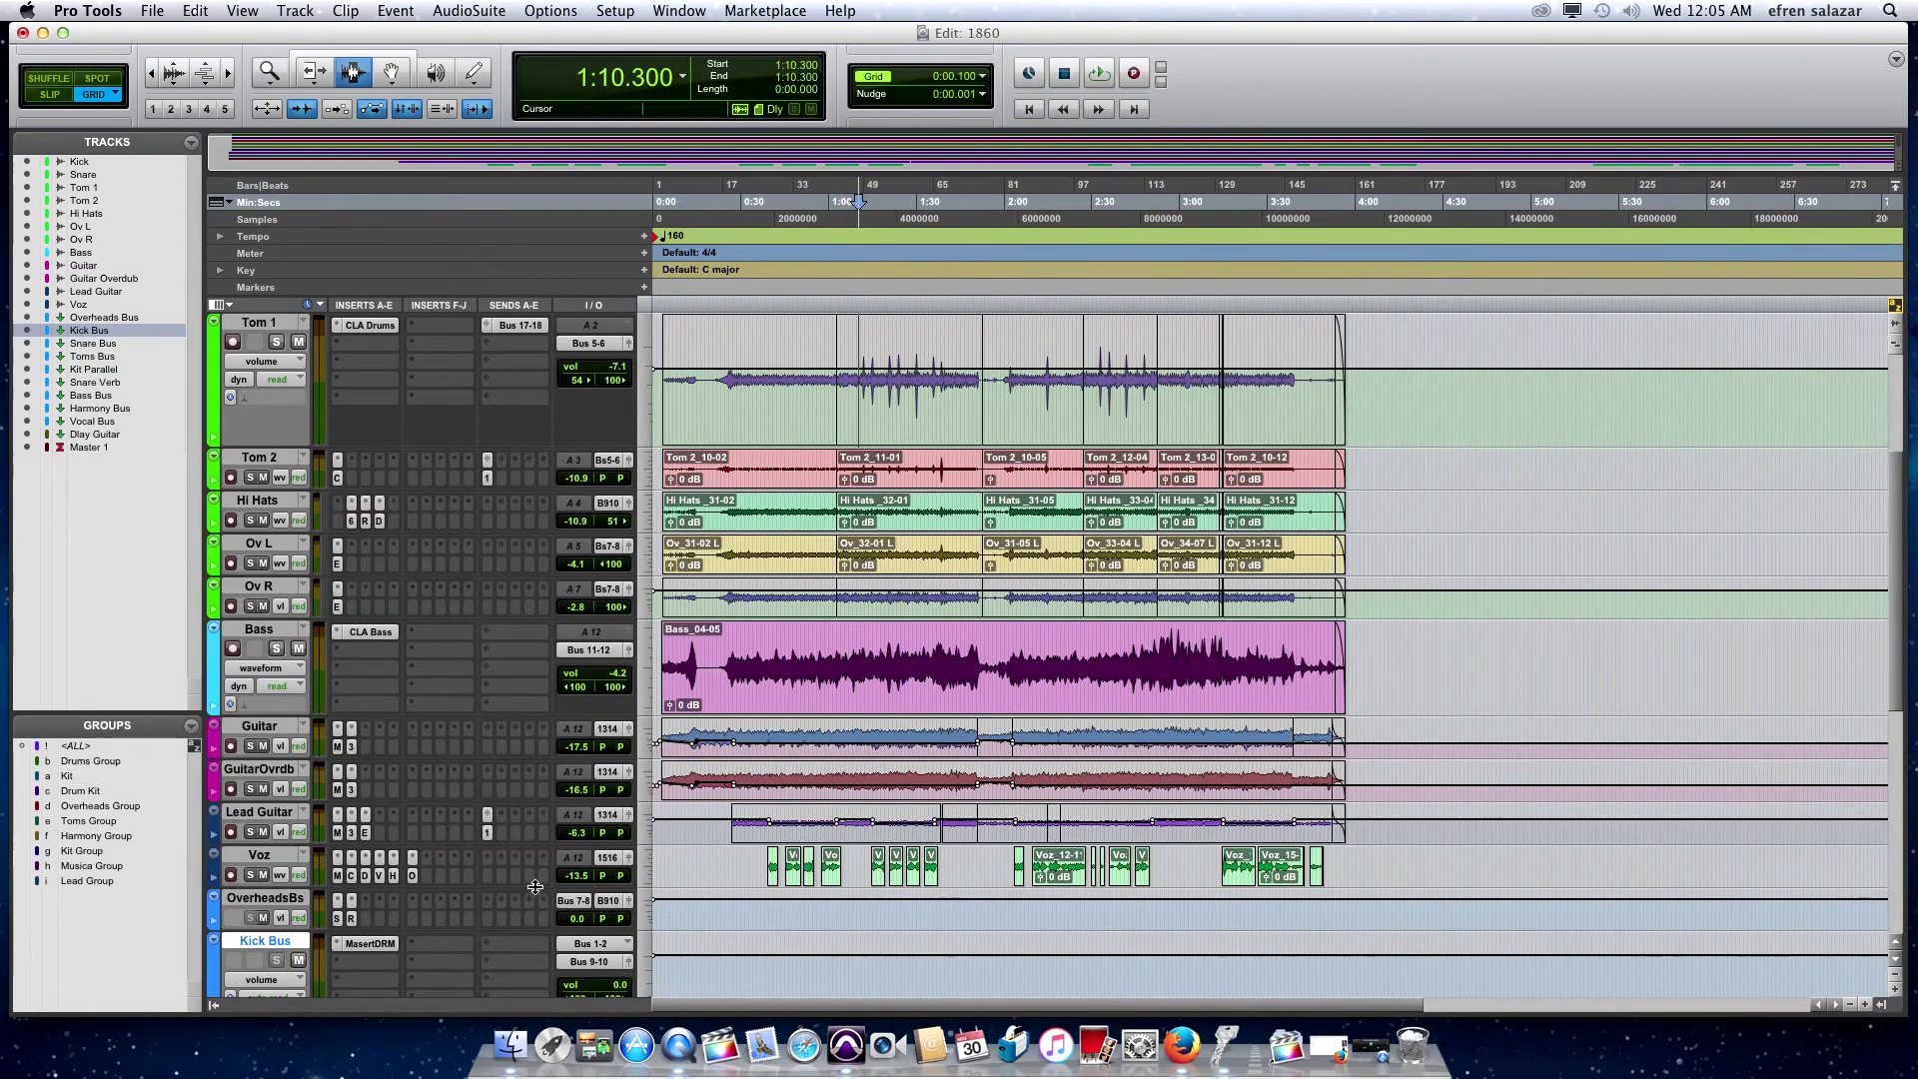
drag(531, 888, 520, 968)
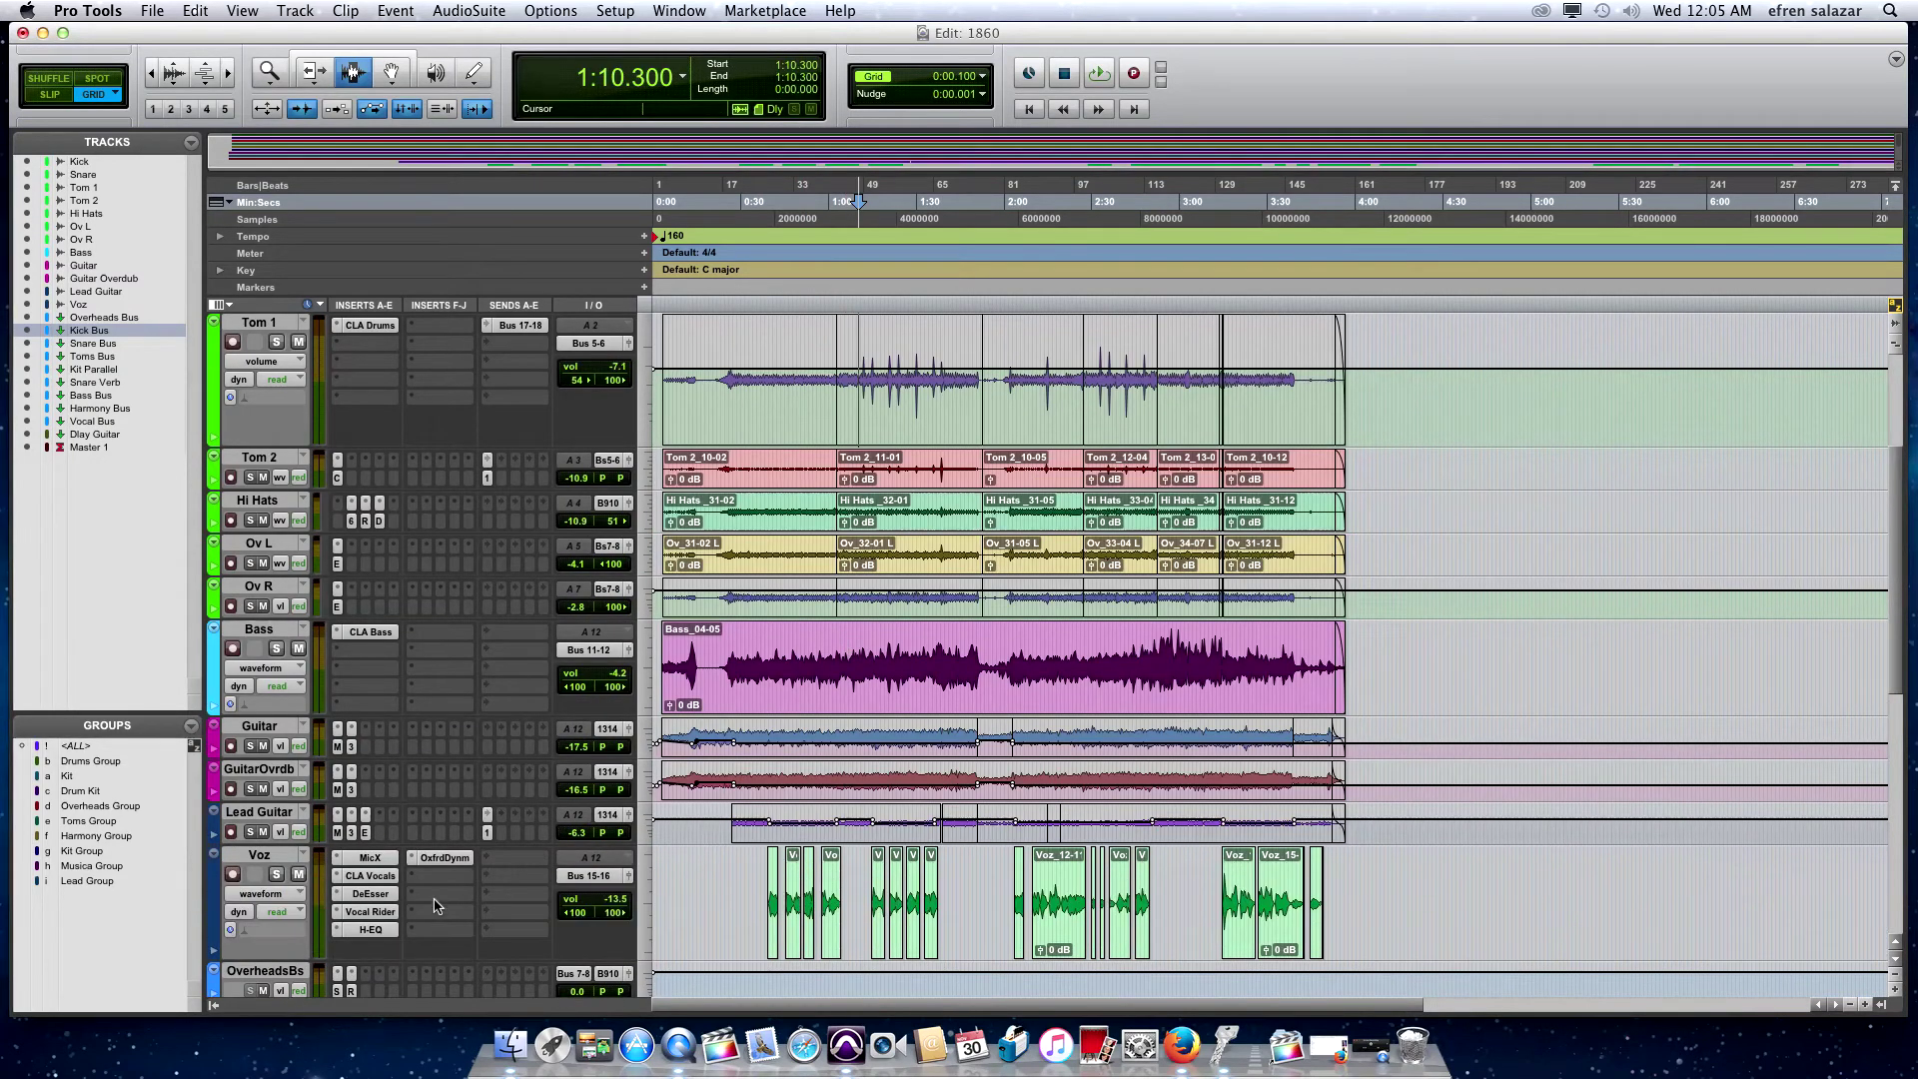
click(382, 875)
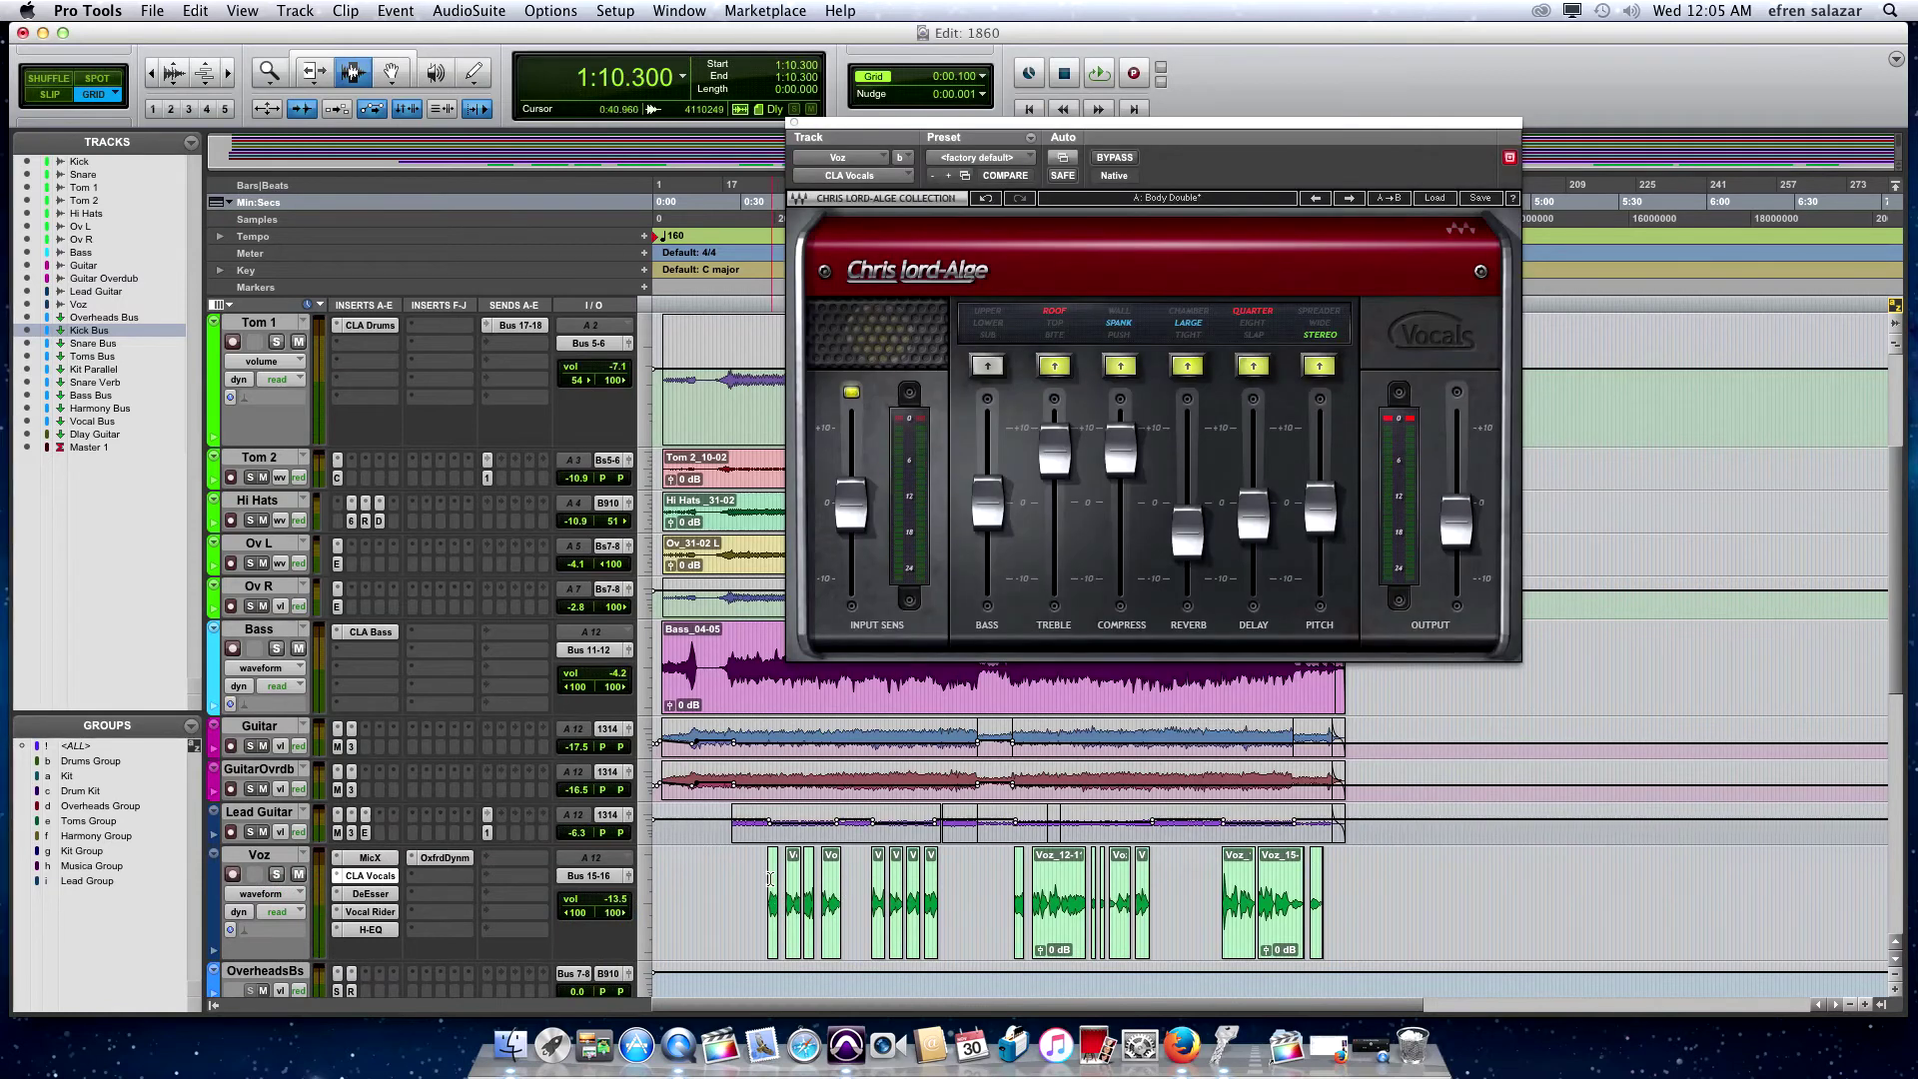
Solo Voz and compare CLA Vocals bypassed and active while playing from 0:39.900 and from the clip starting at 2:09.726, ending with playback stopped
click(772, 897)
key(space)
click(278, 875)
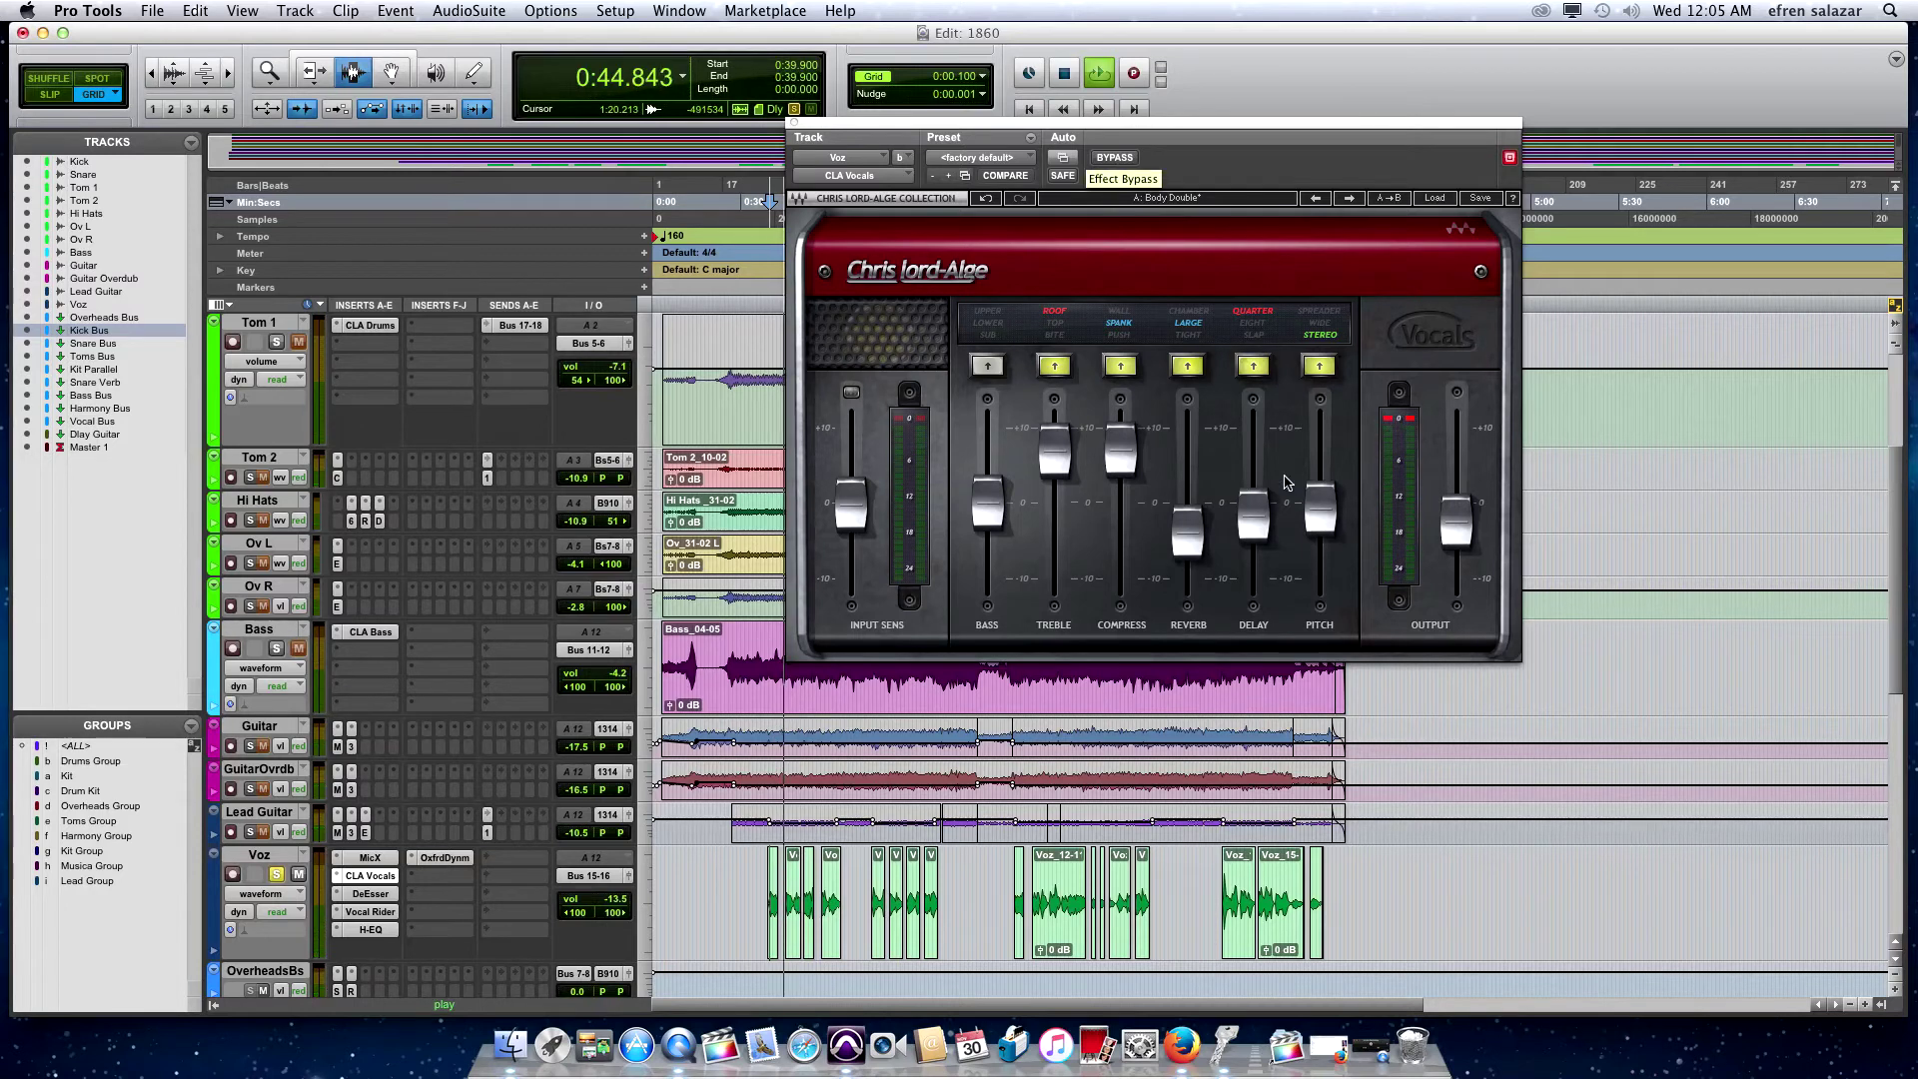
click(1113, 158)
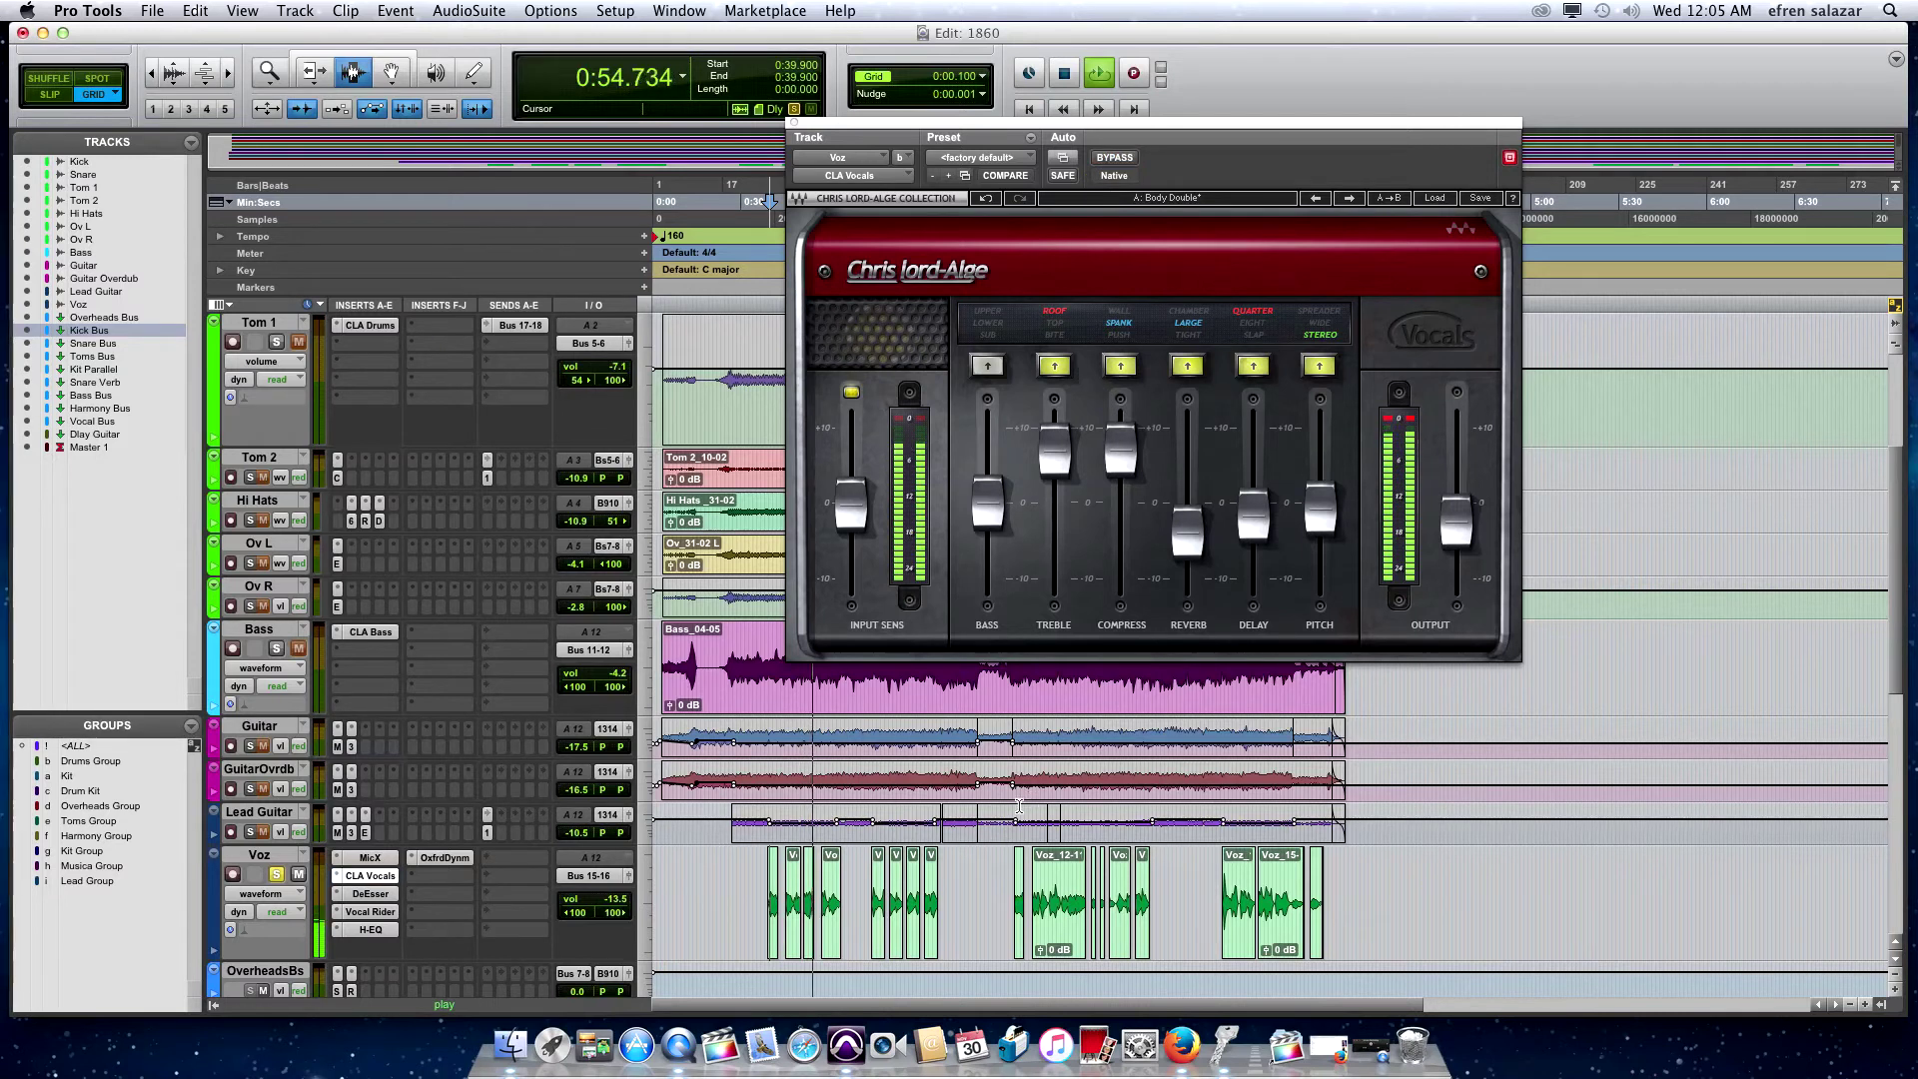
key(space)
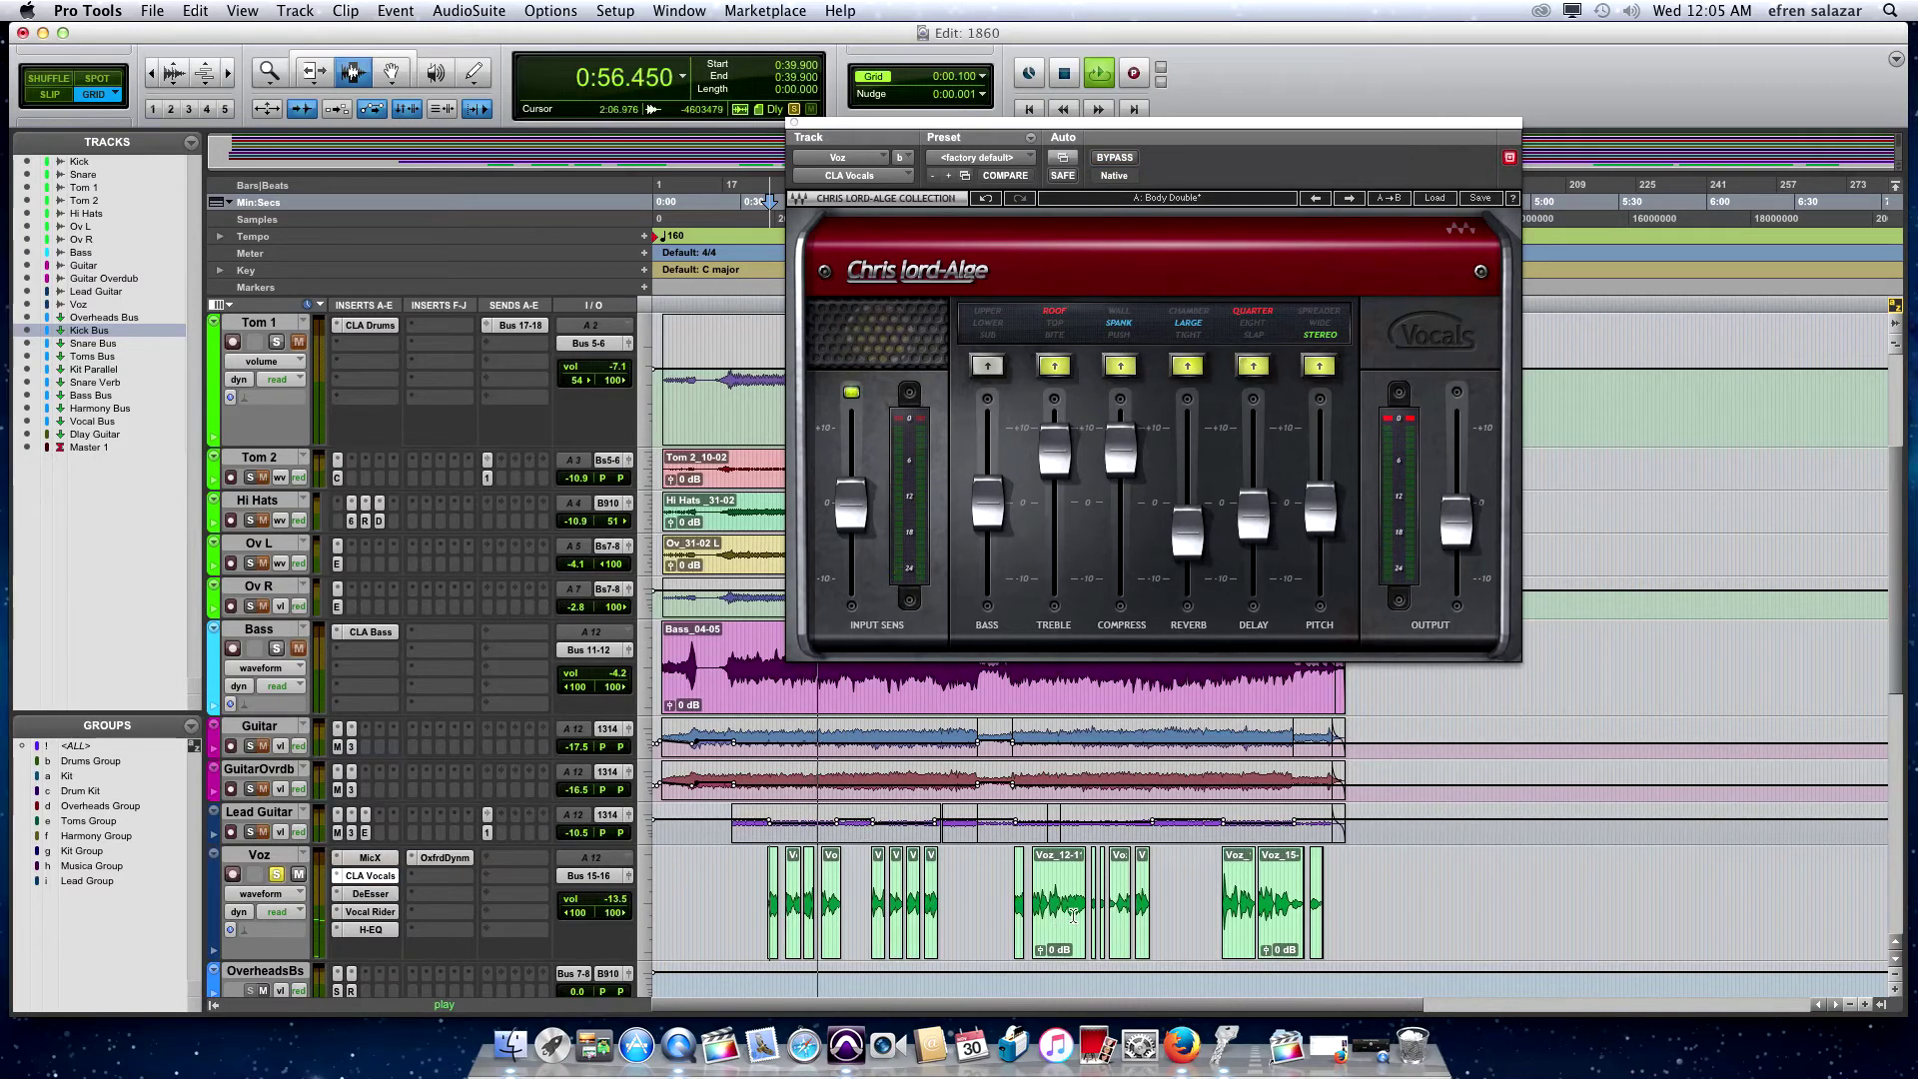
double_click(1073, 916)
key(space)
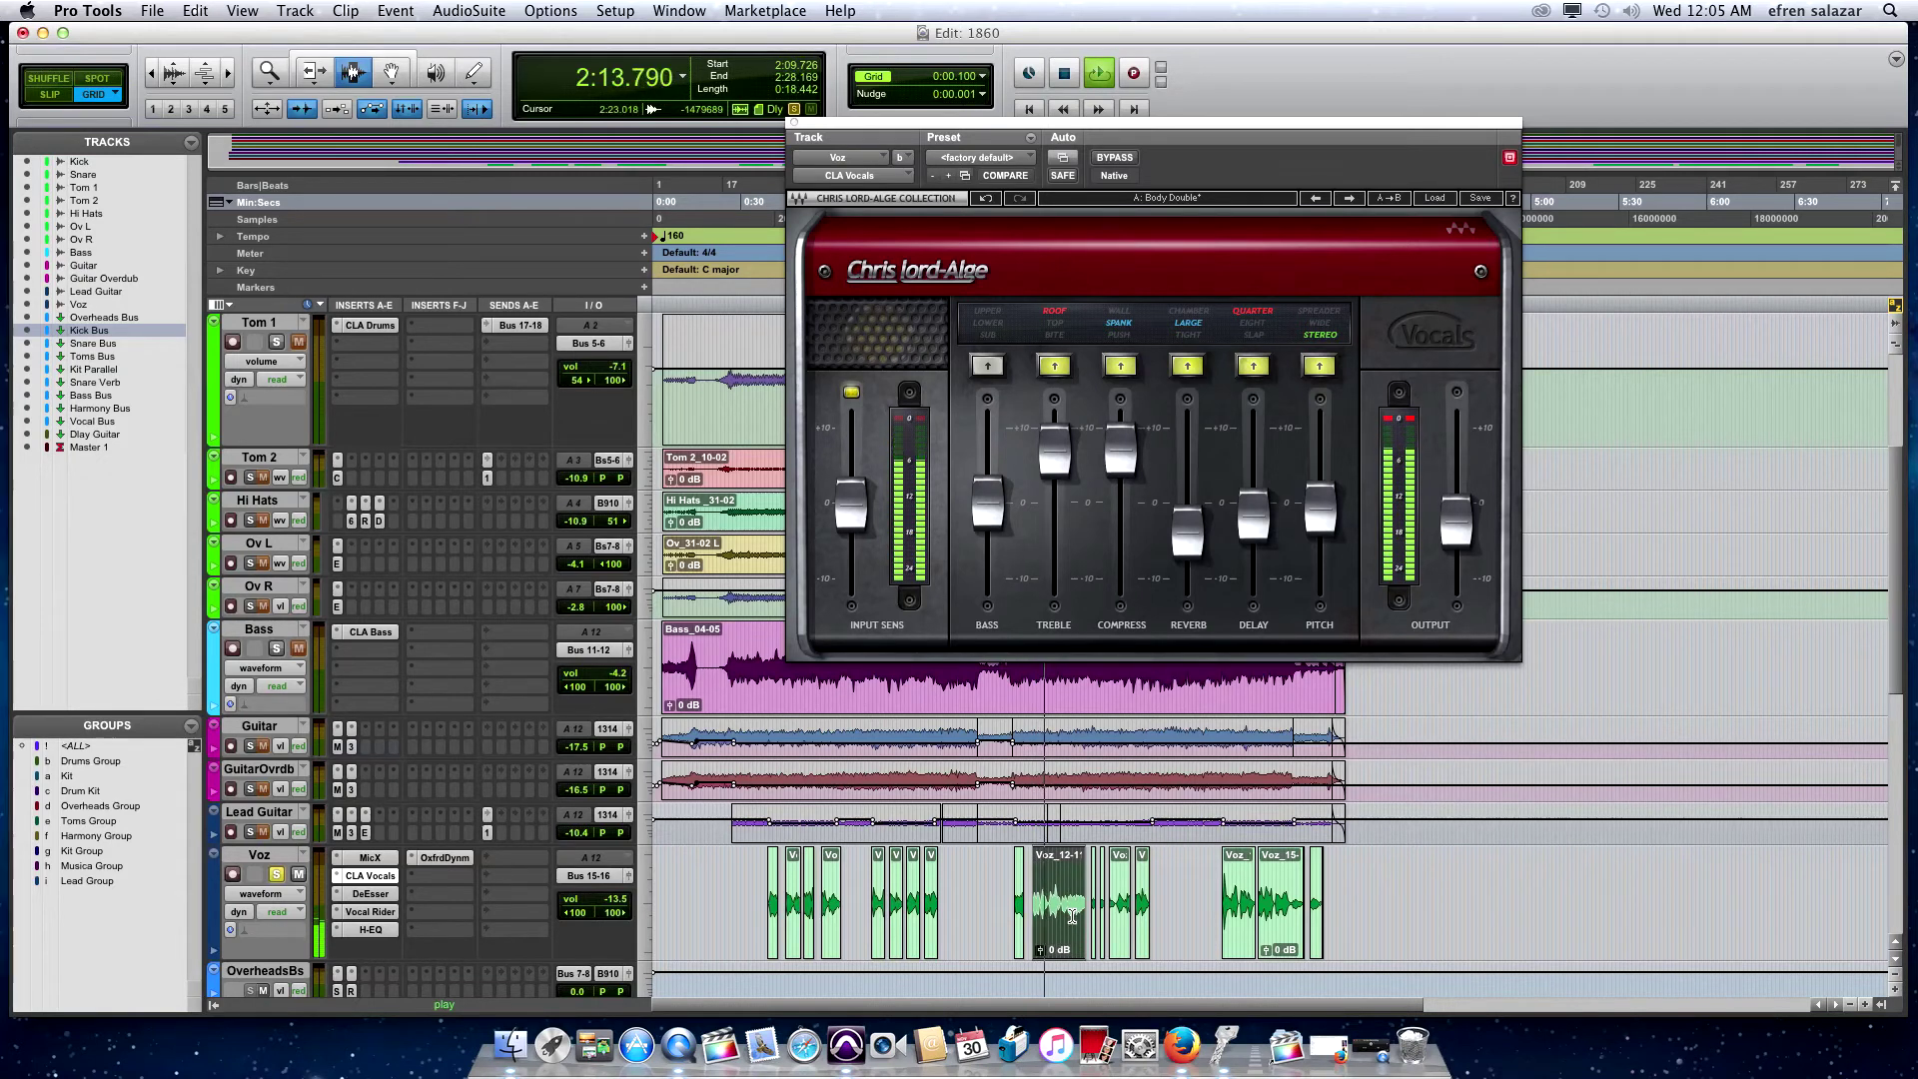
click(1115, 158)
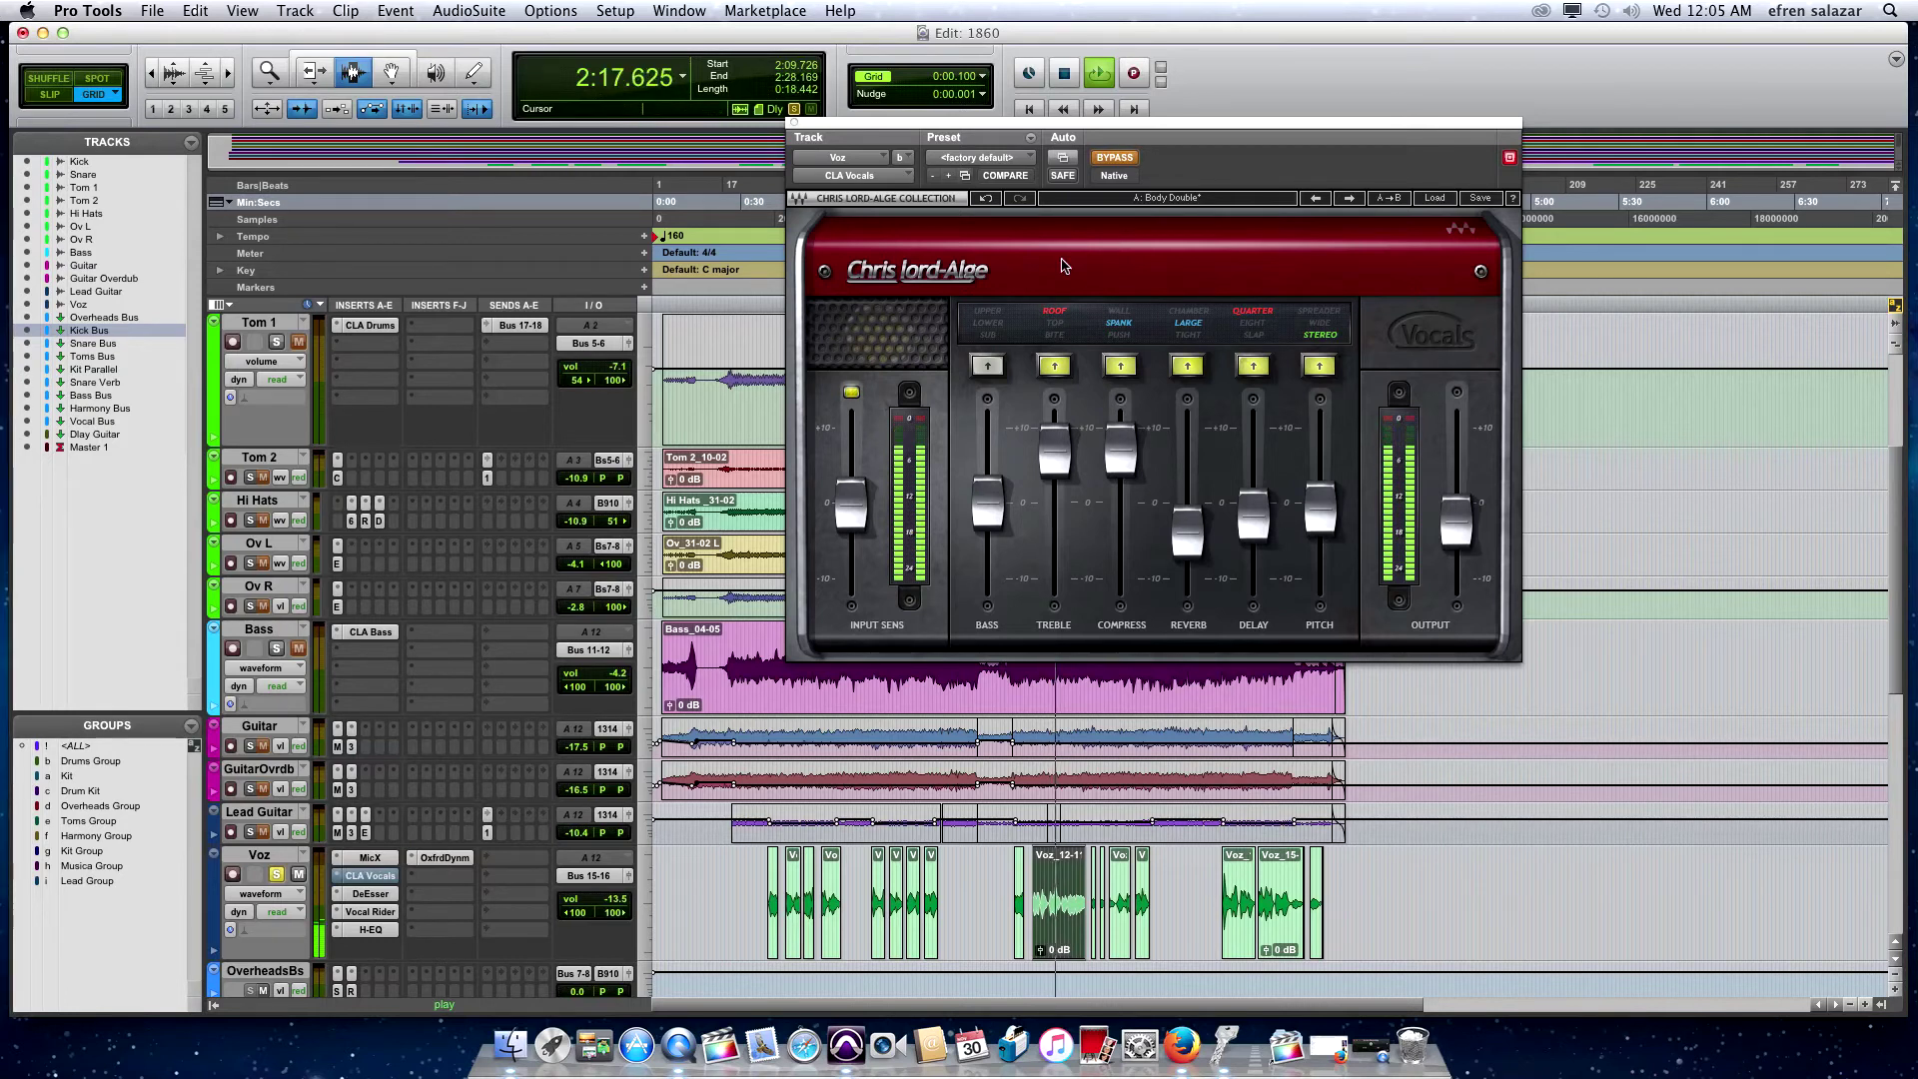
key(space)
Open the Voz Mic Mod EFX, compare it bypassed and active from 2:09.726, and view its modeled microphone list, keeping Neumann U 87
click(370, 857)
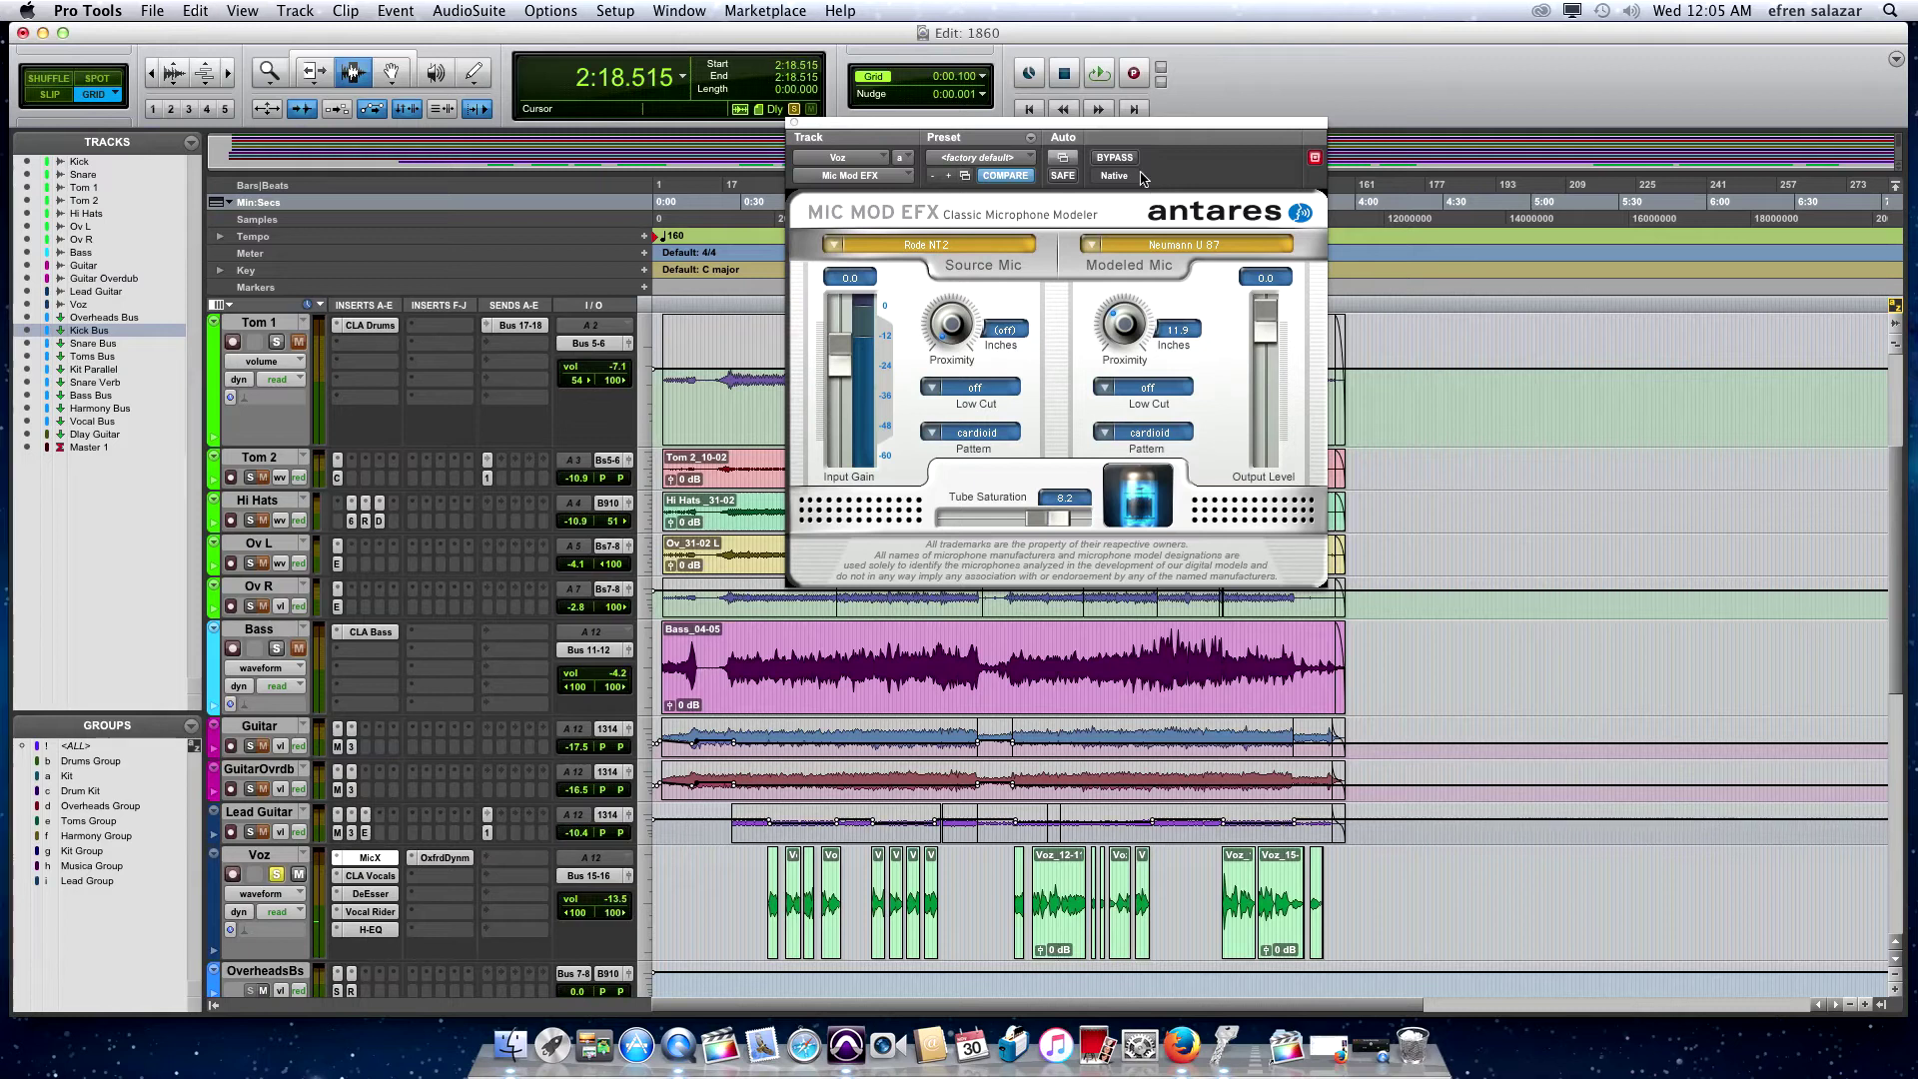
drag(1132, 126, 1135, 182)
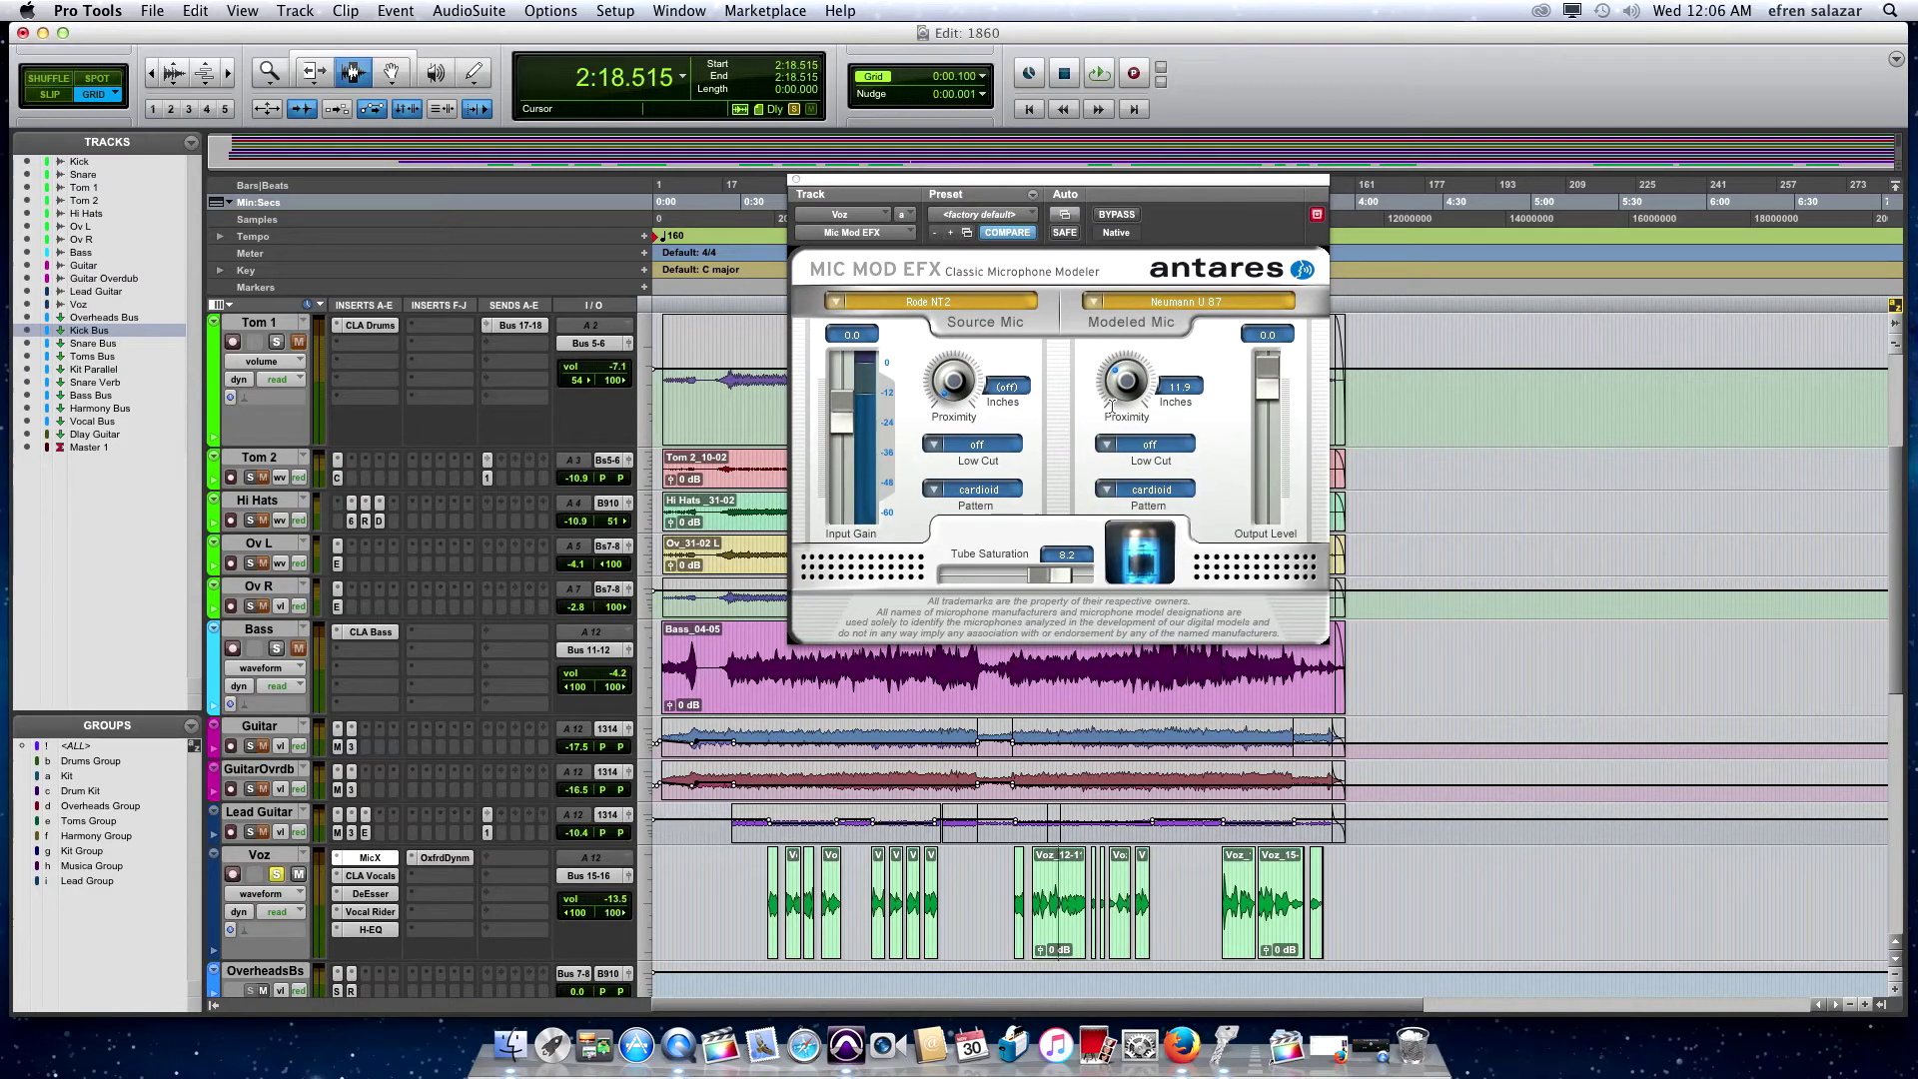
double_click(1062, 905)
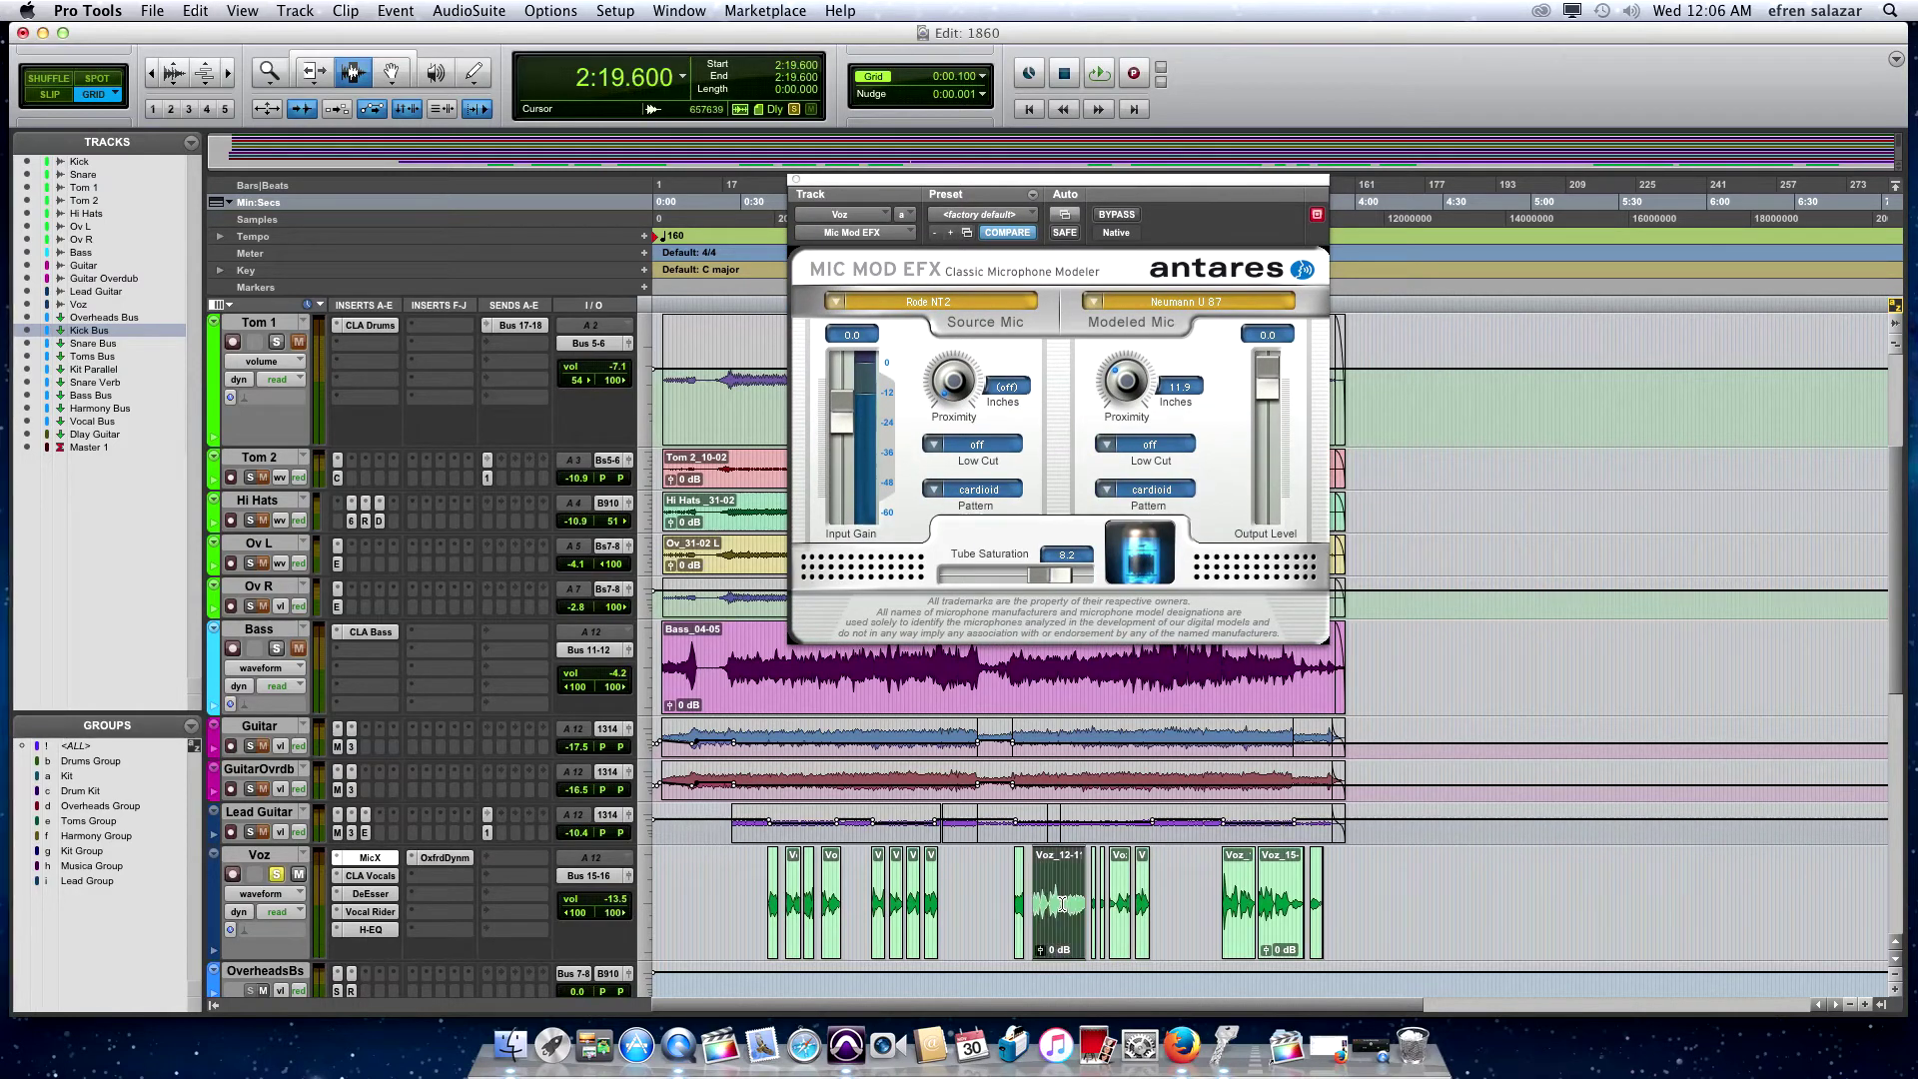
key(space)
click(1116, 216)
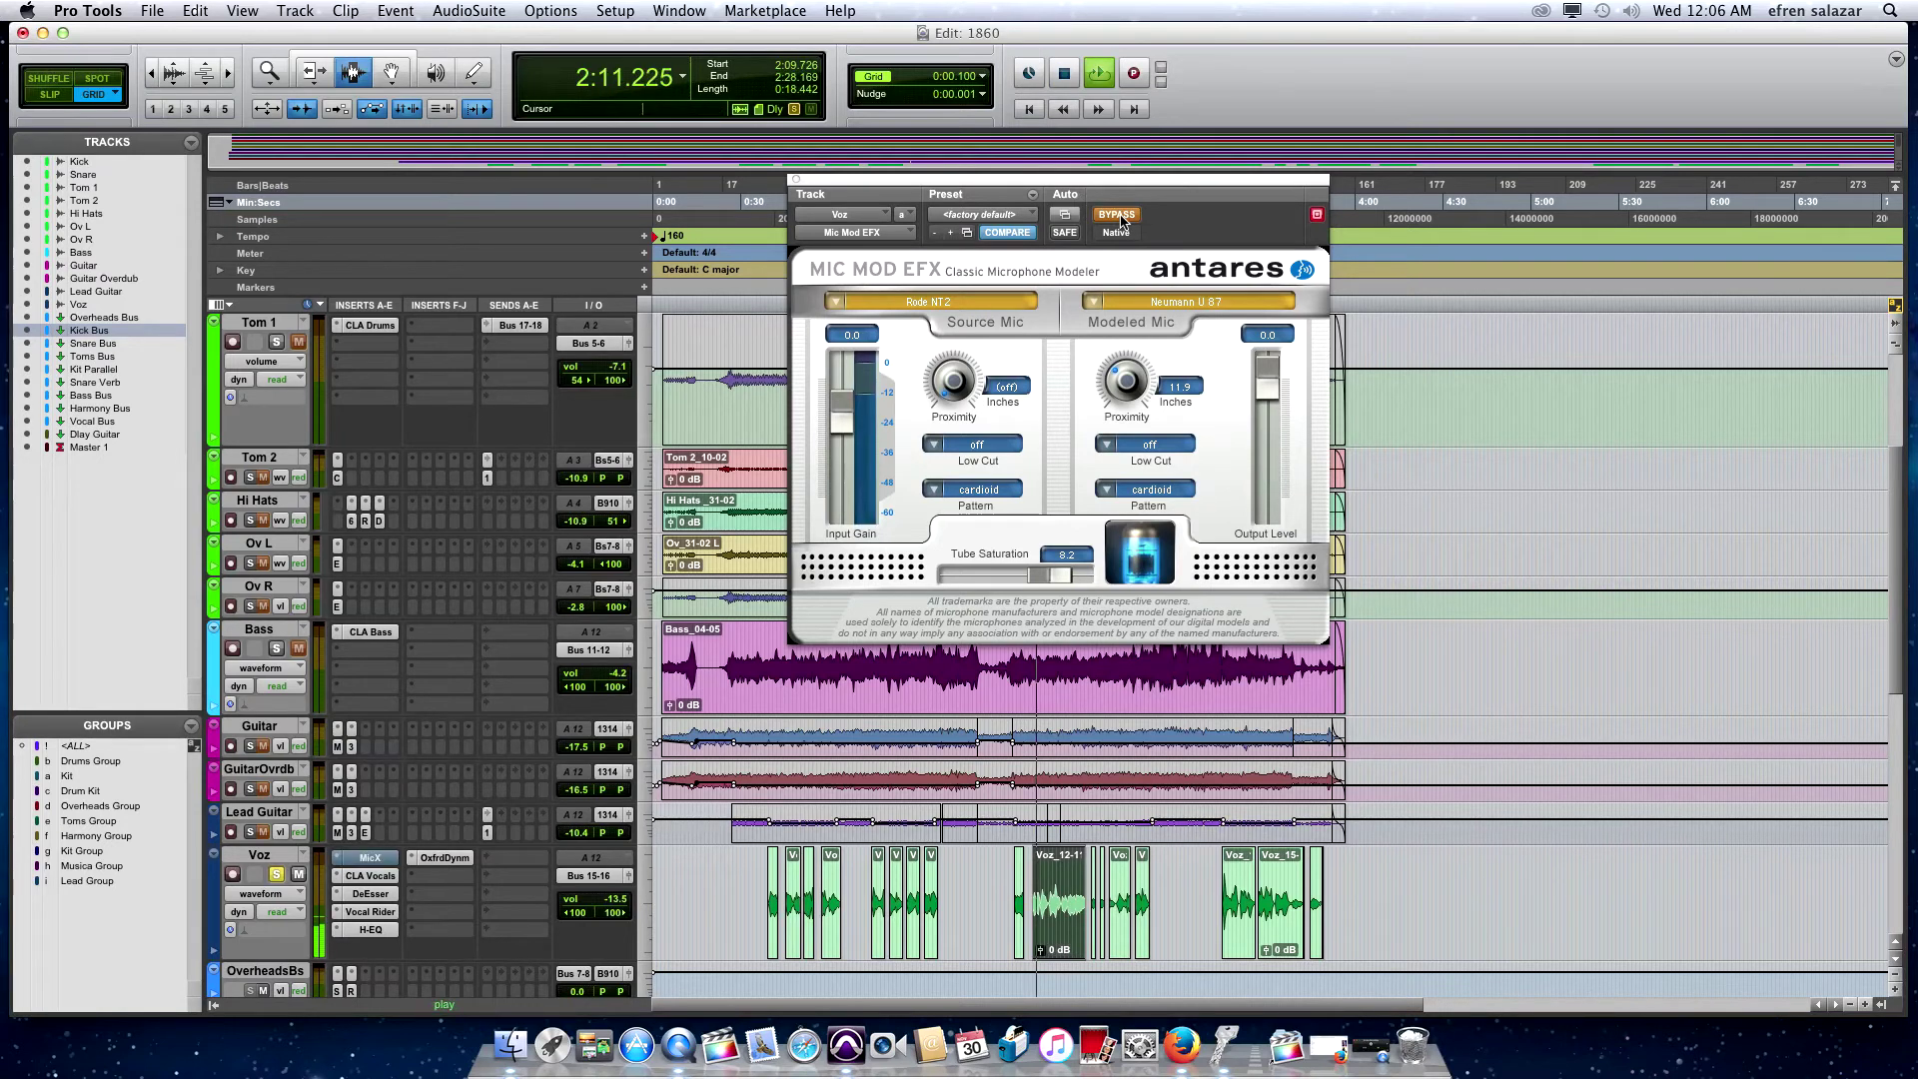
click(1120, 217)
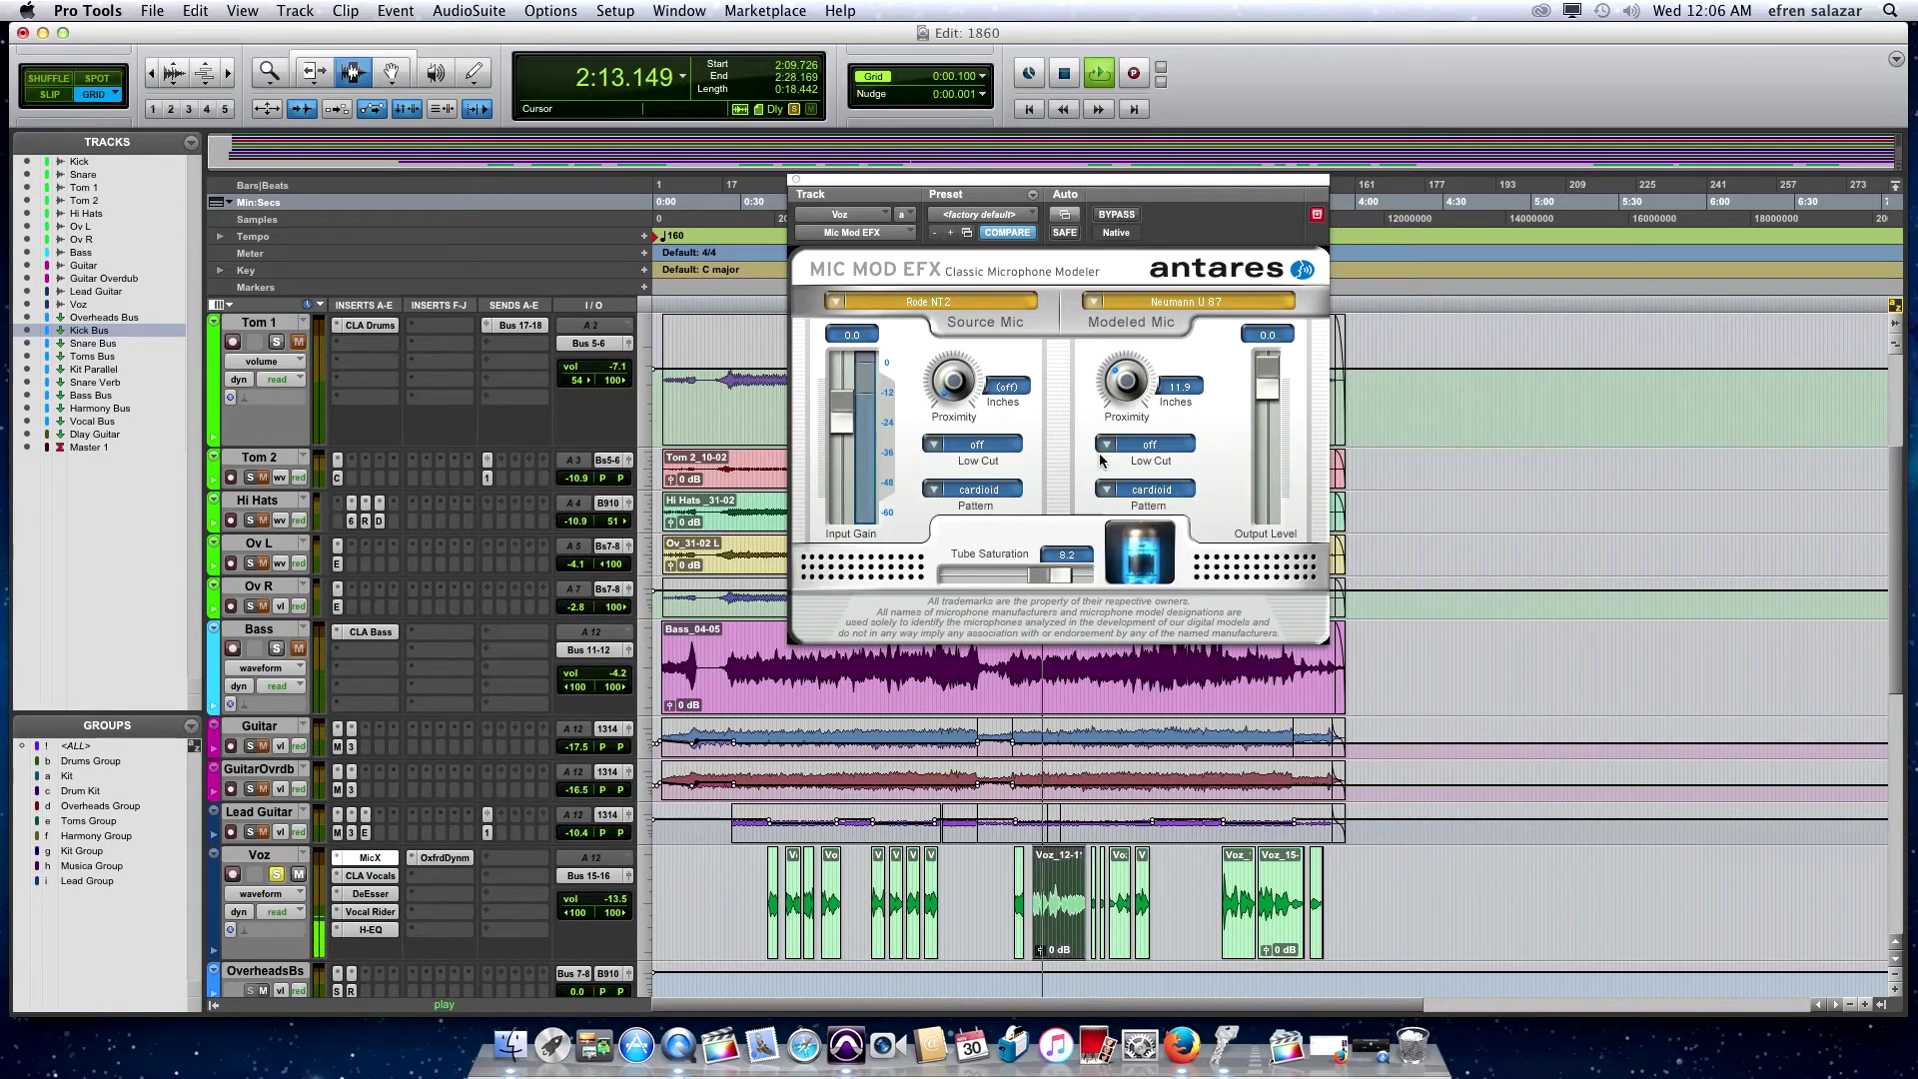
key(space)
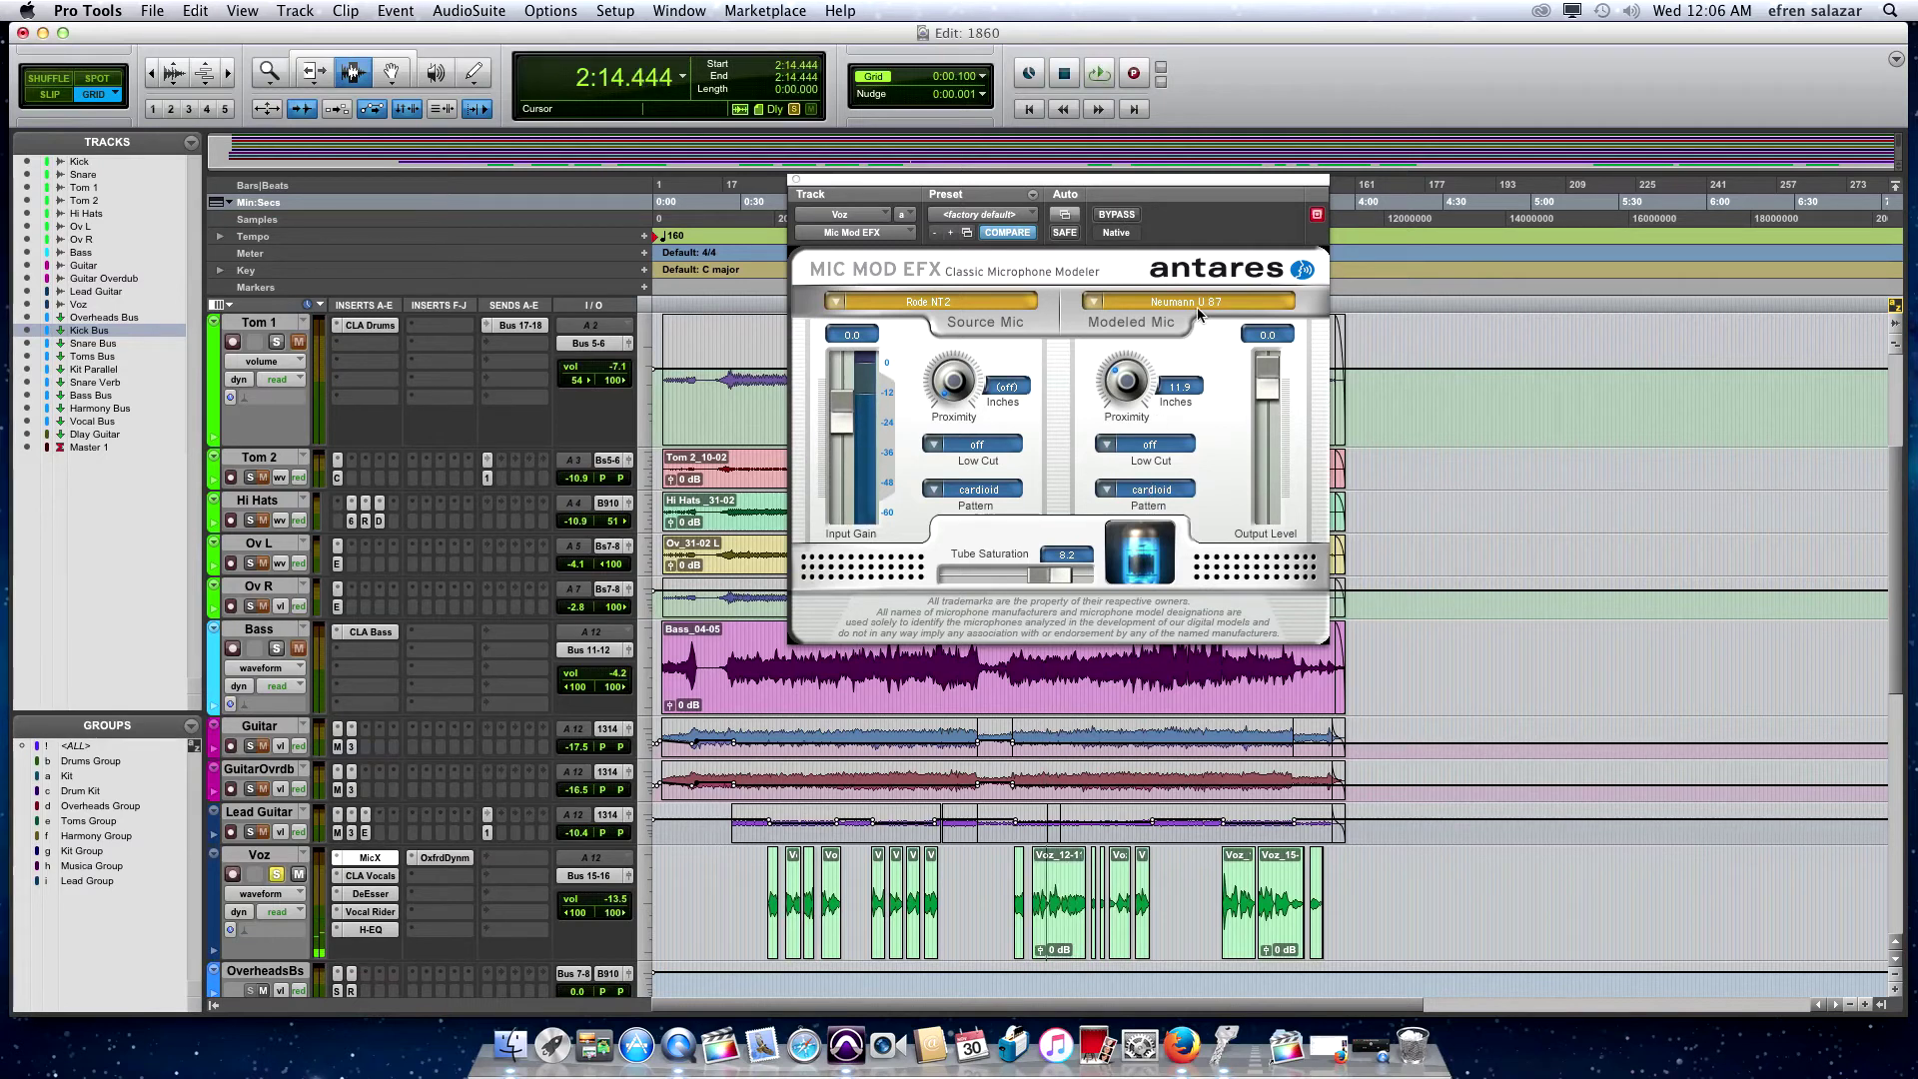
click(1198, 302)
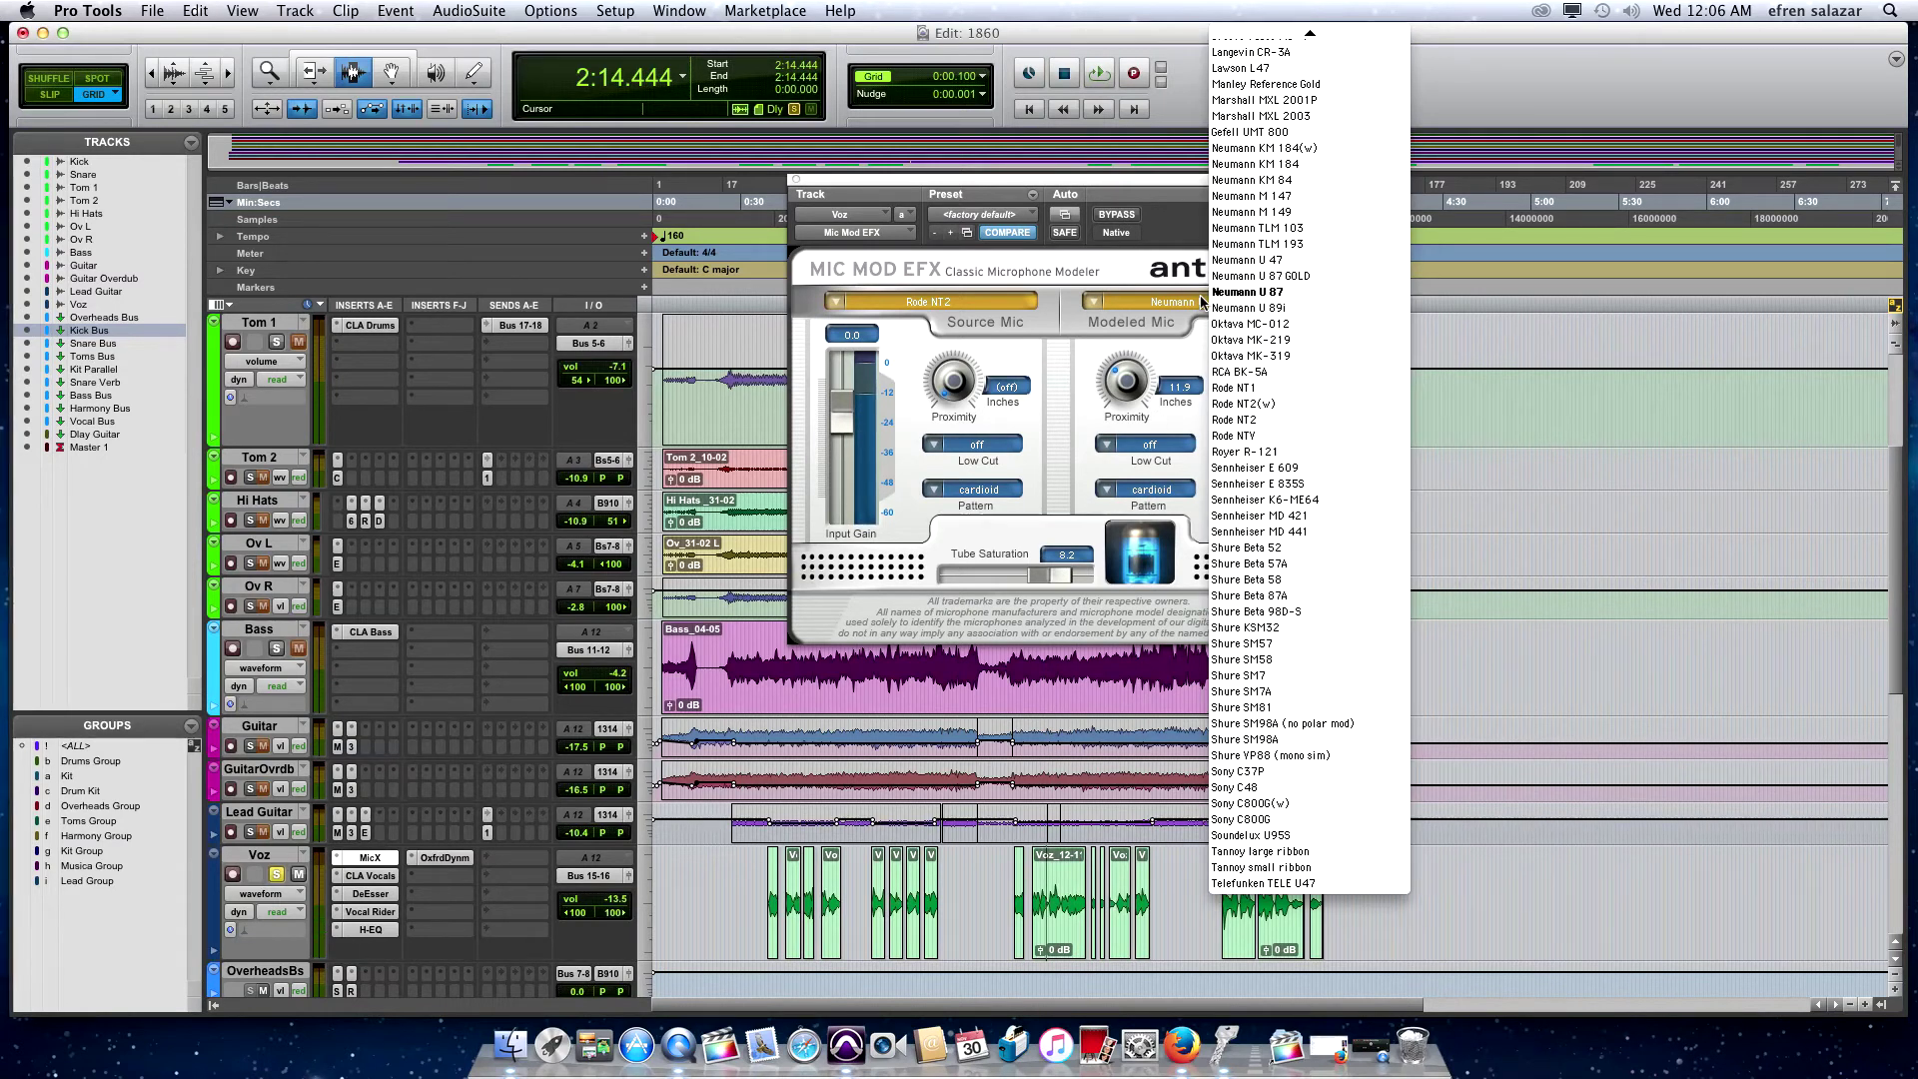
click(1065, 328)
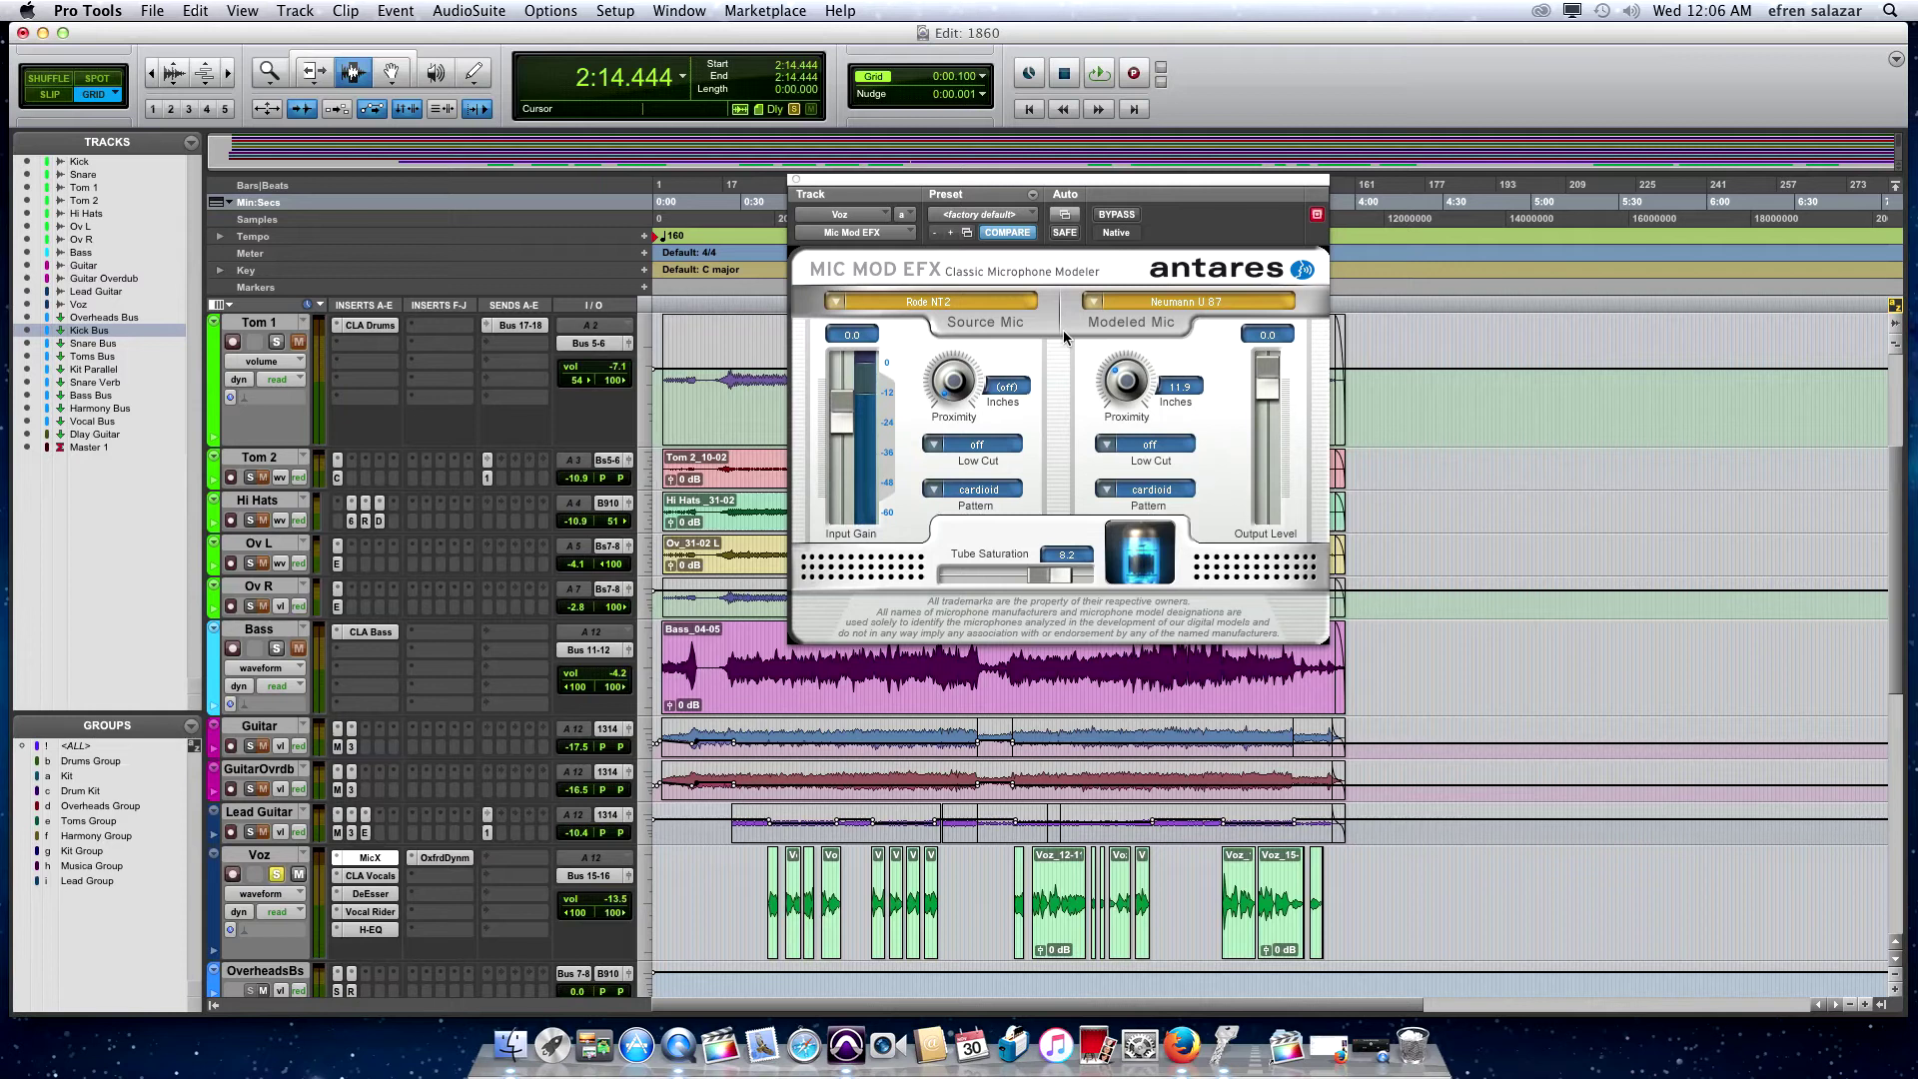
Open the Voz DeEsser, compare it bypassed and active while playing from 2:14.444, leaving it active with playback stopped
click(373, 894)
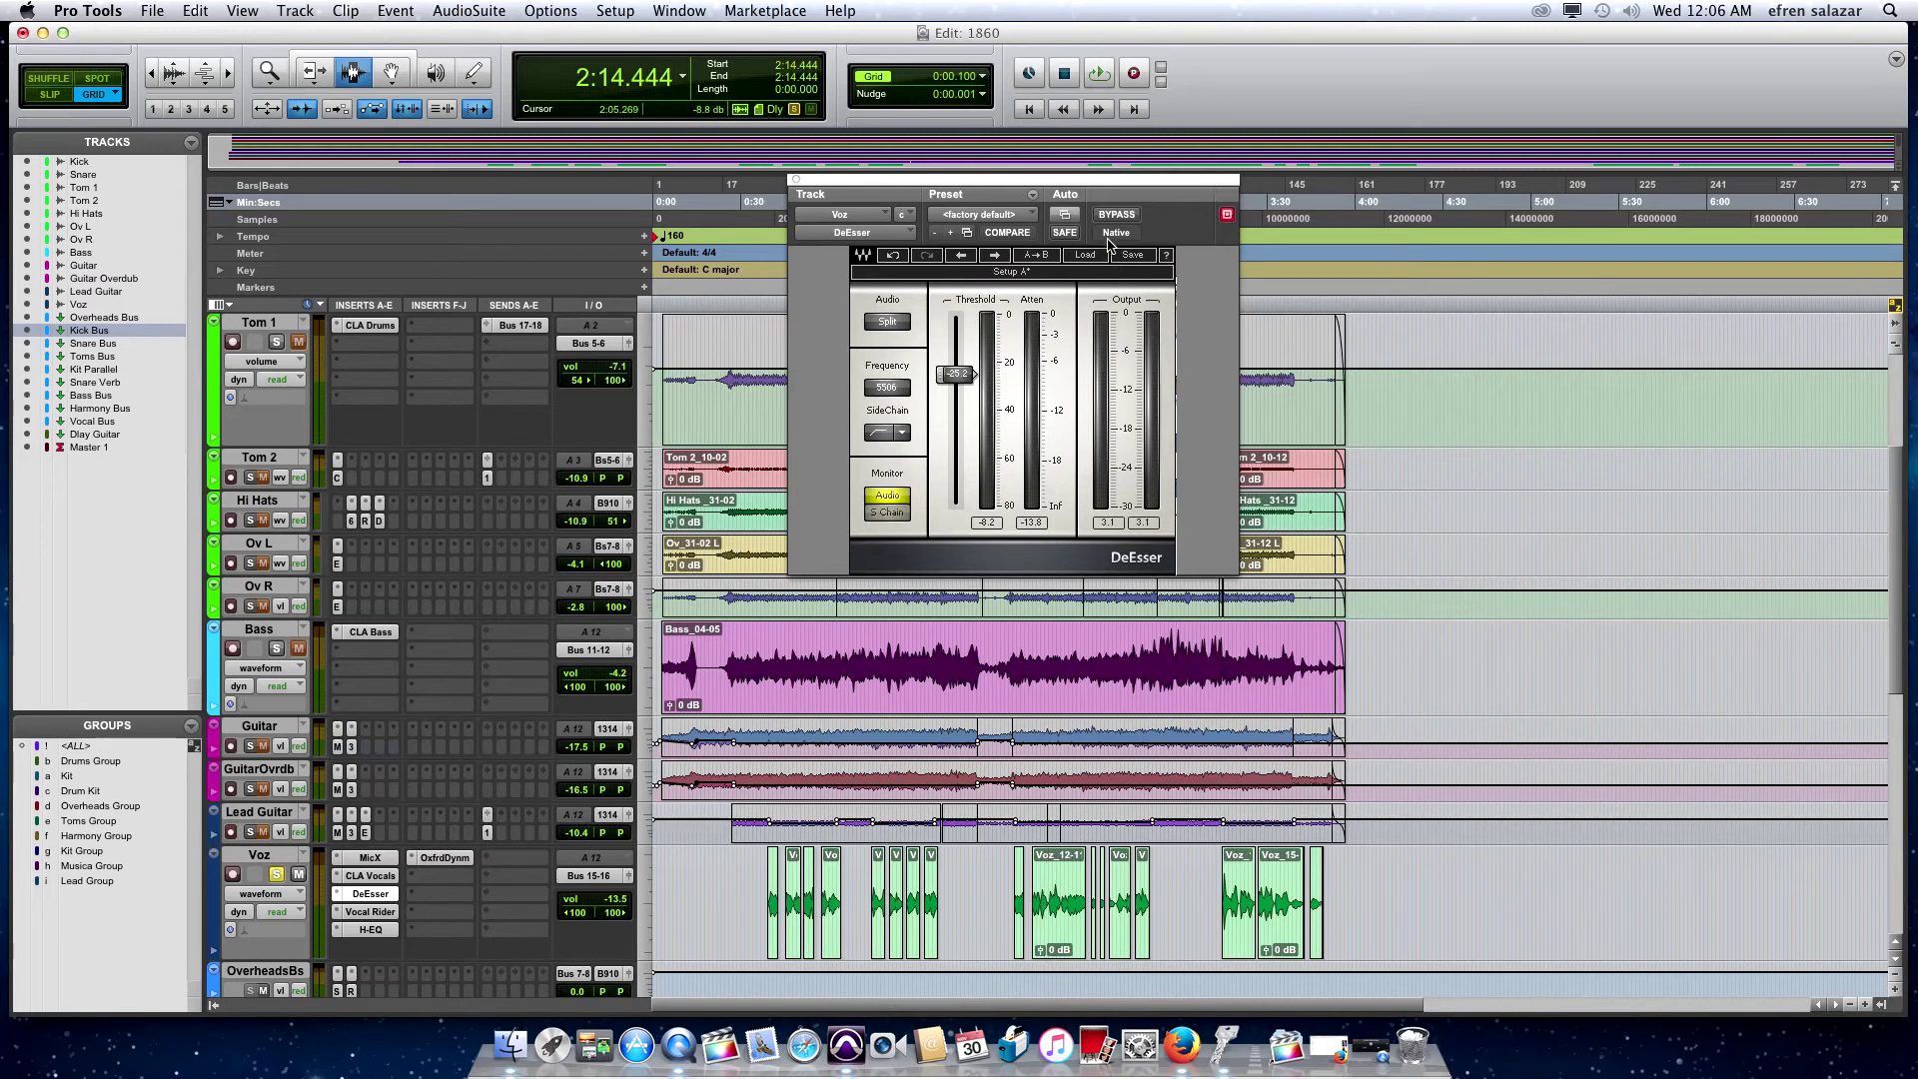
key(space)
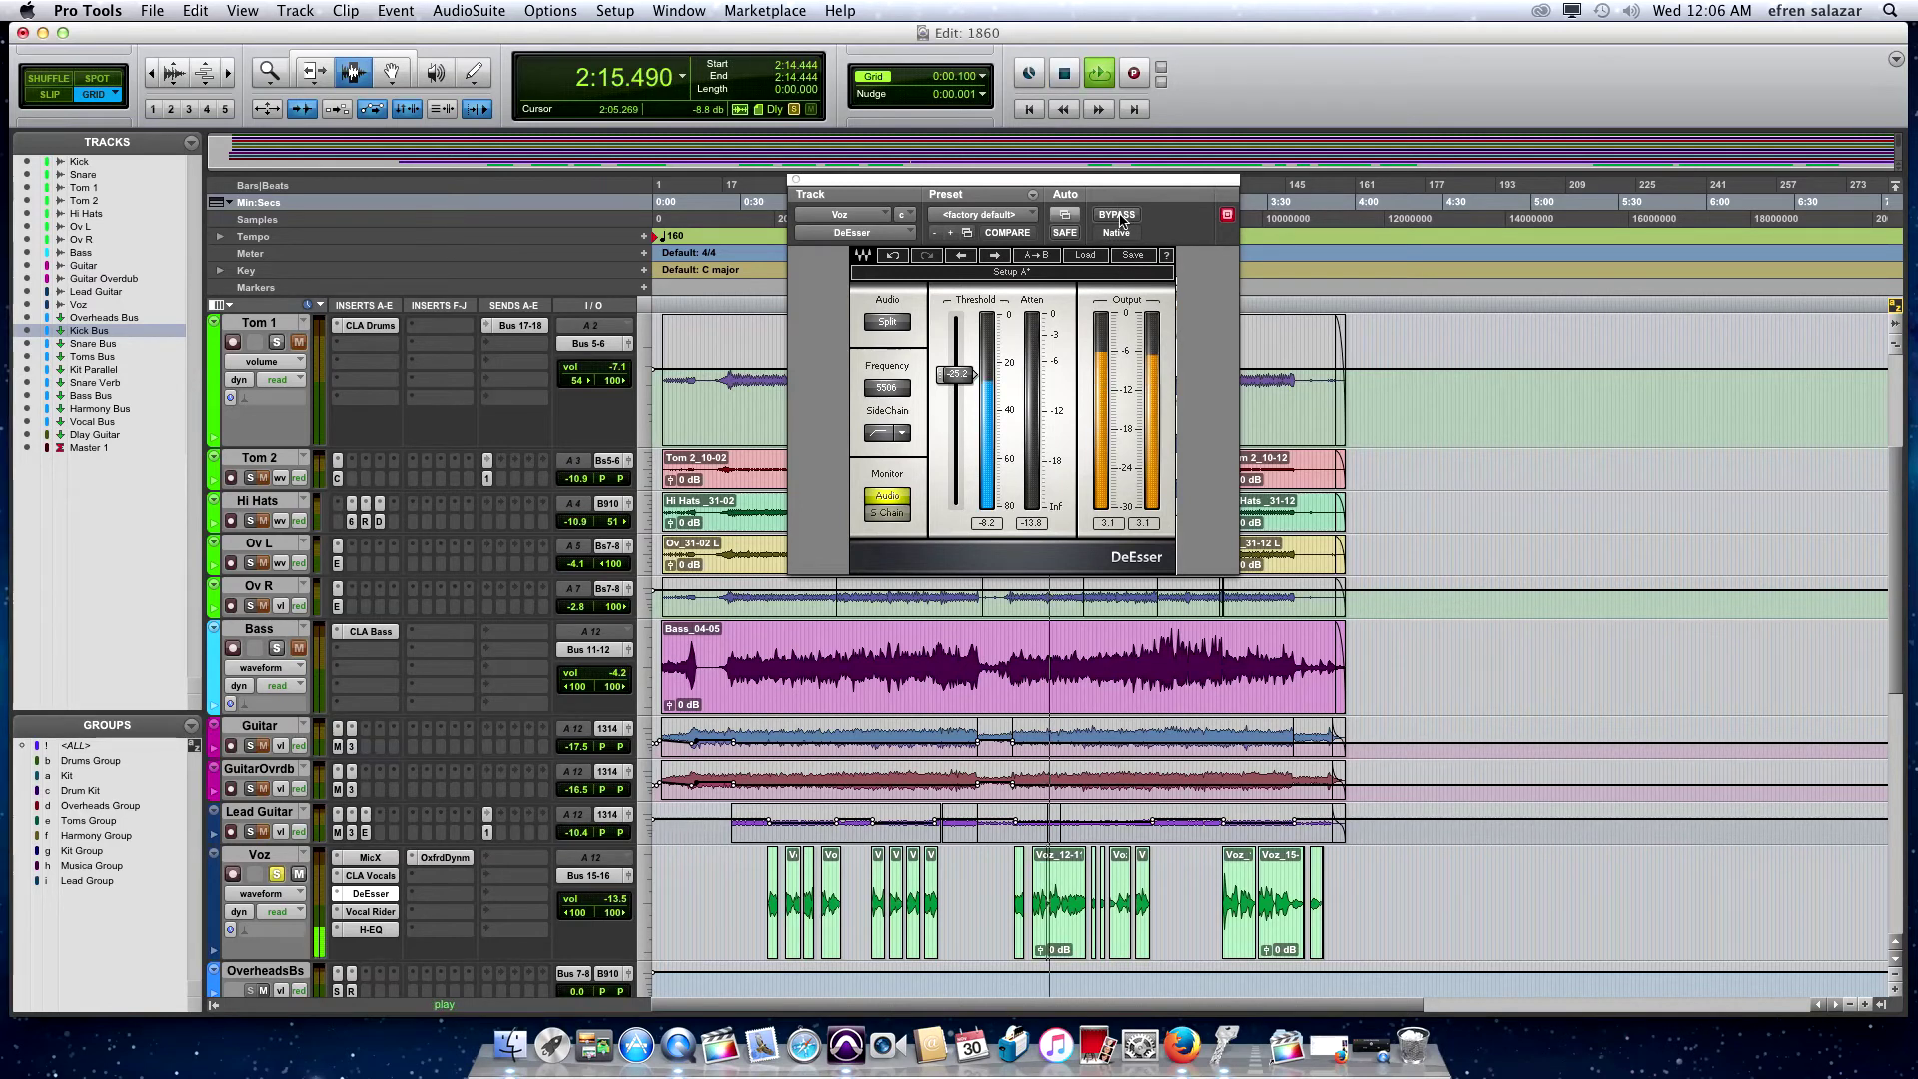
click(1120, 219)
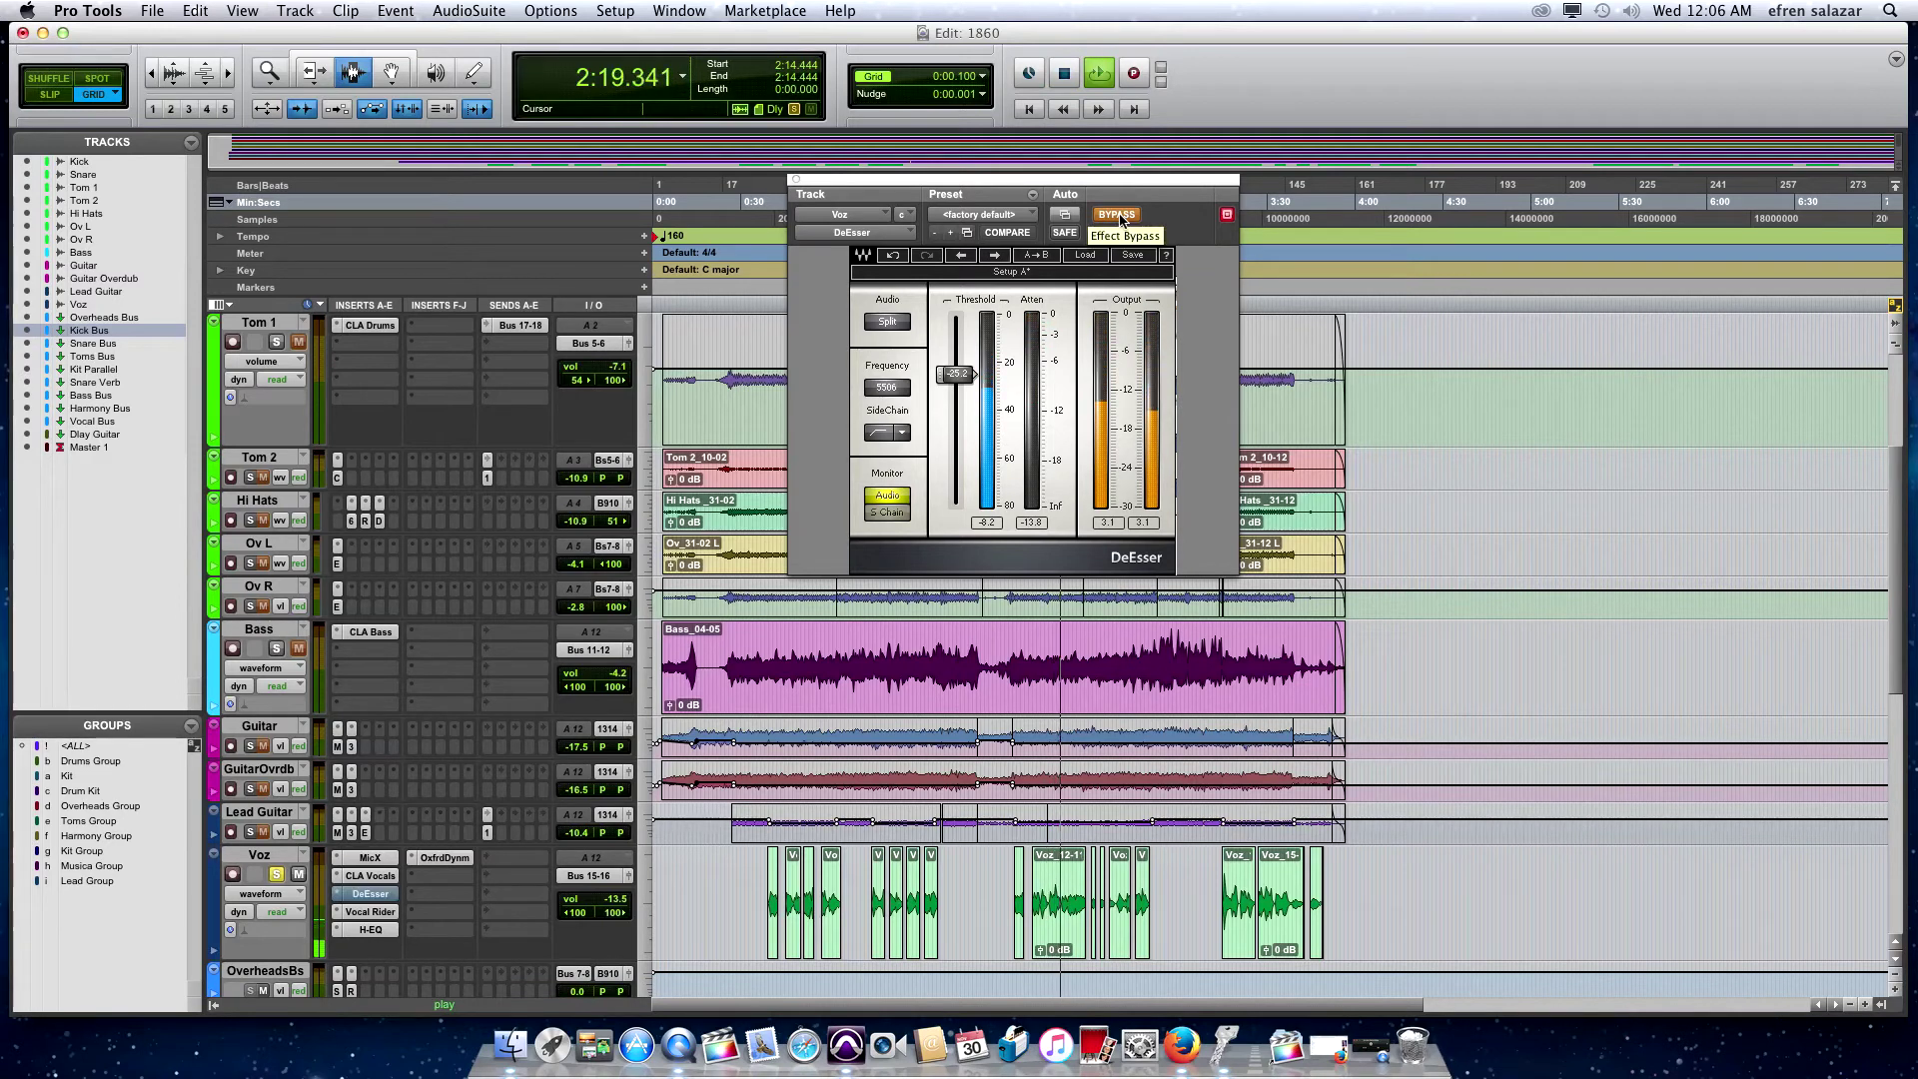
click(1117, 215)
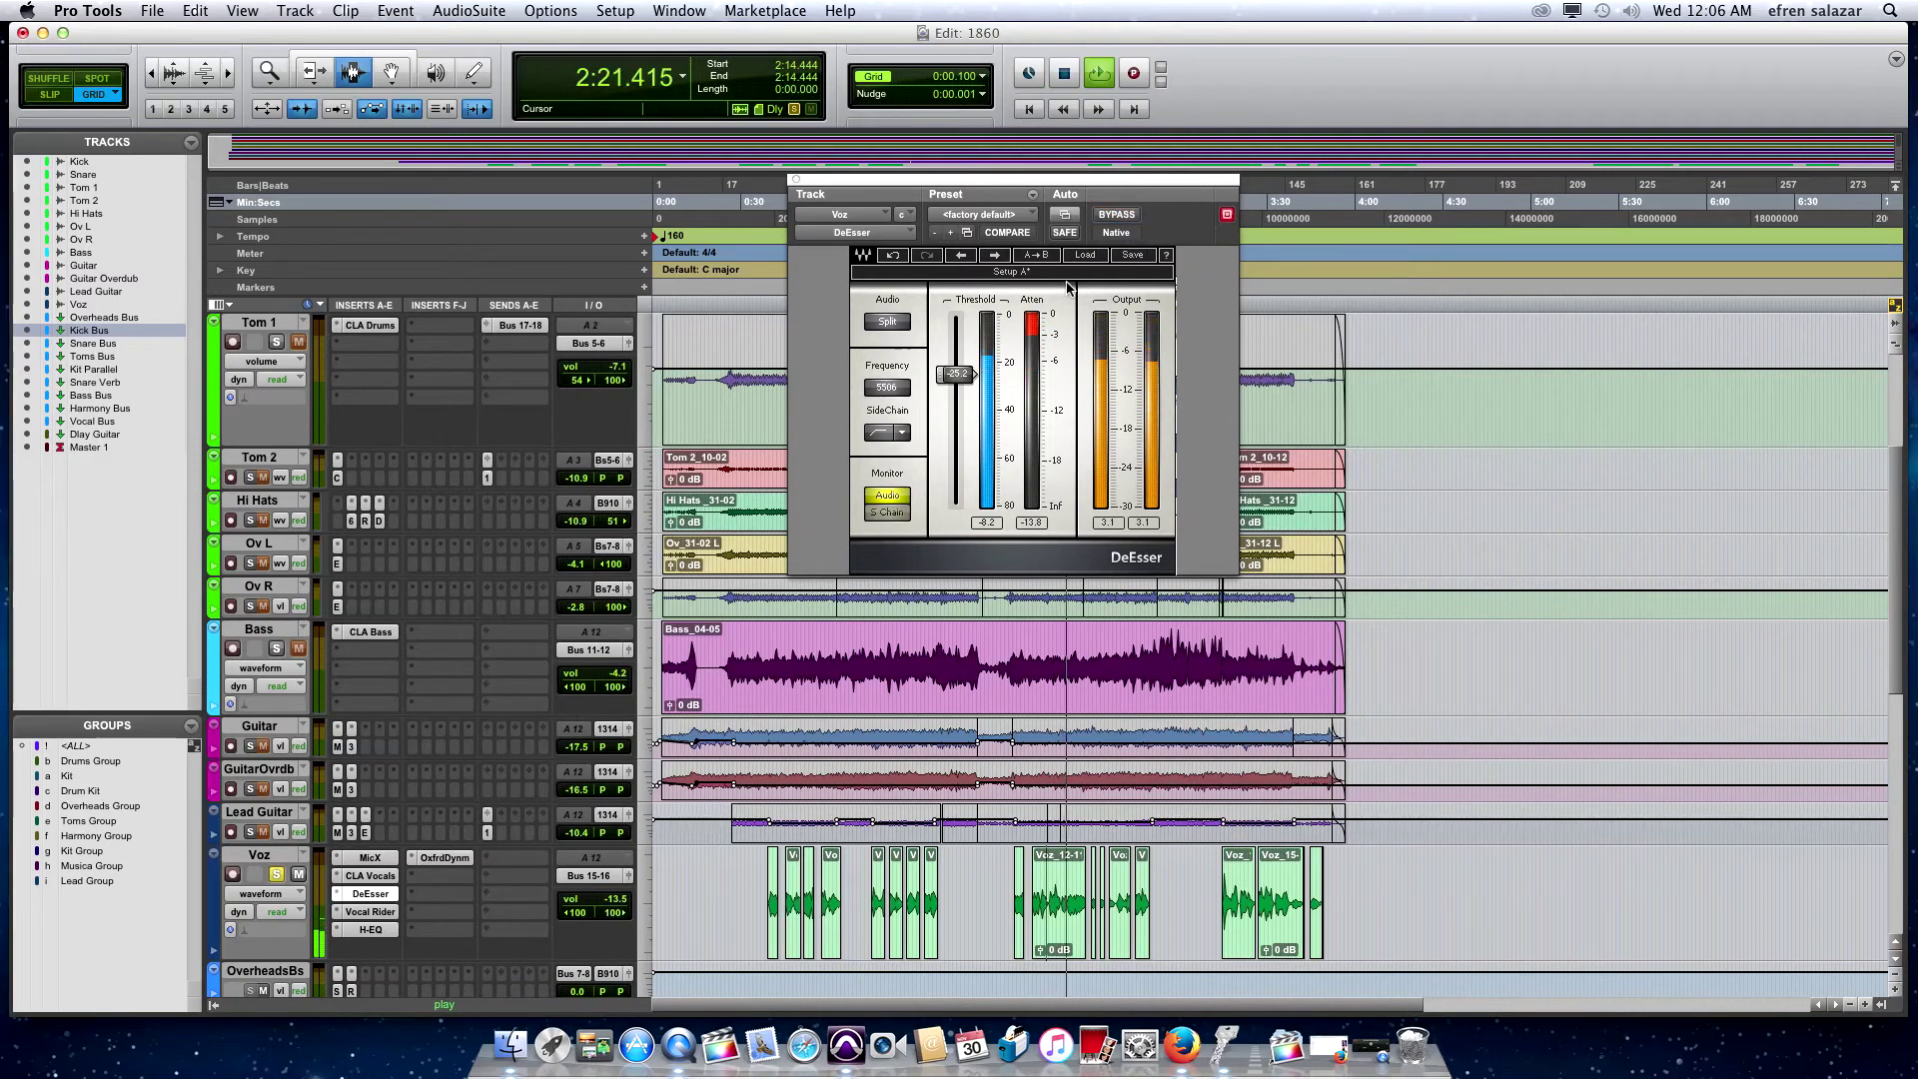
key(space)
Open the Voz Vocal Rider and play the vocal from 2:15.500 to watch the rider fader work, stopping playback at the end
click(373, 912)
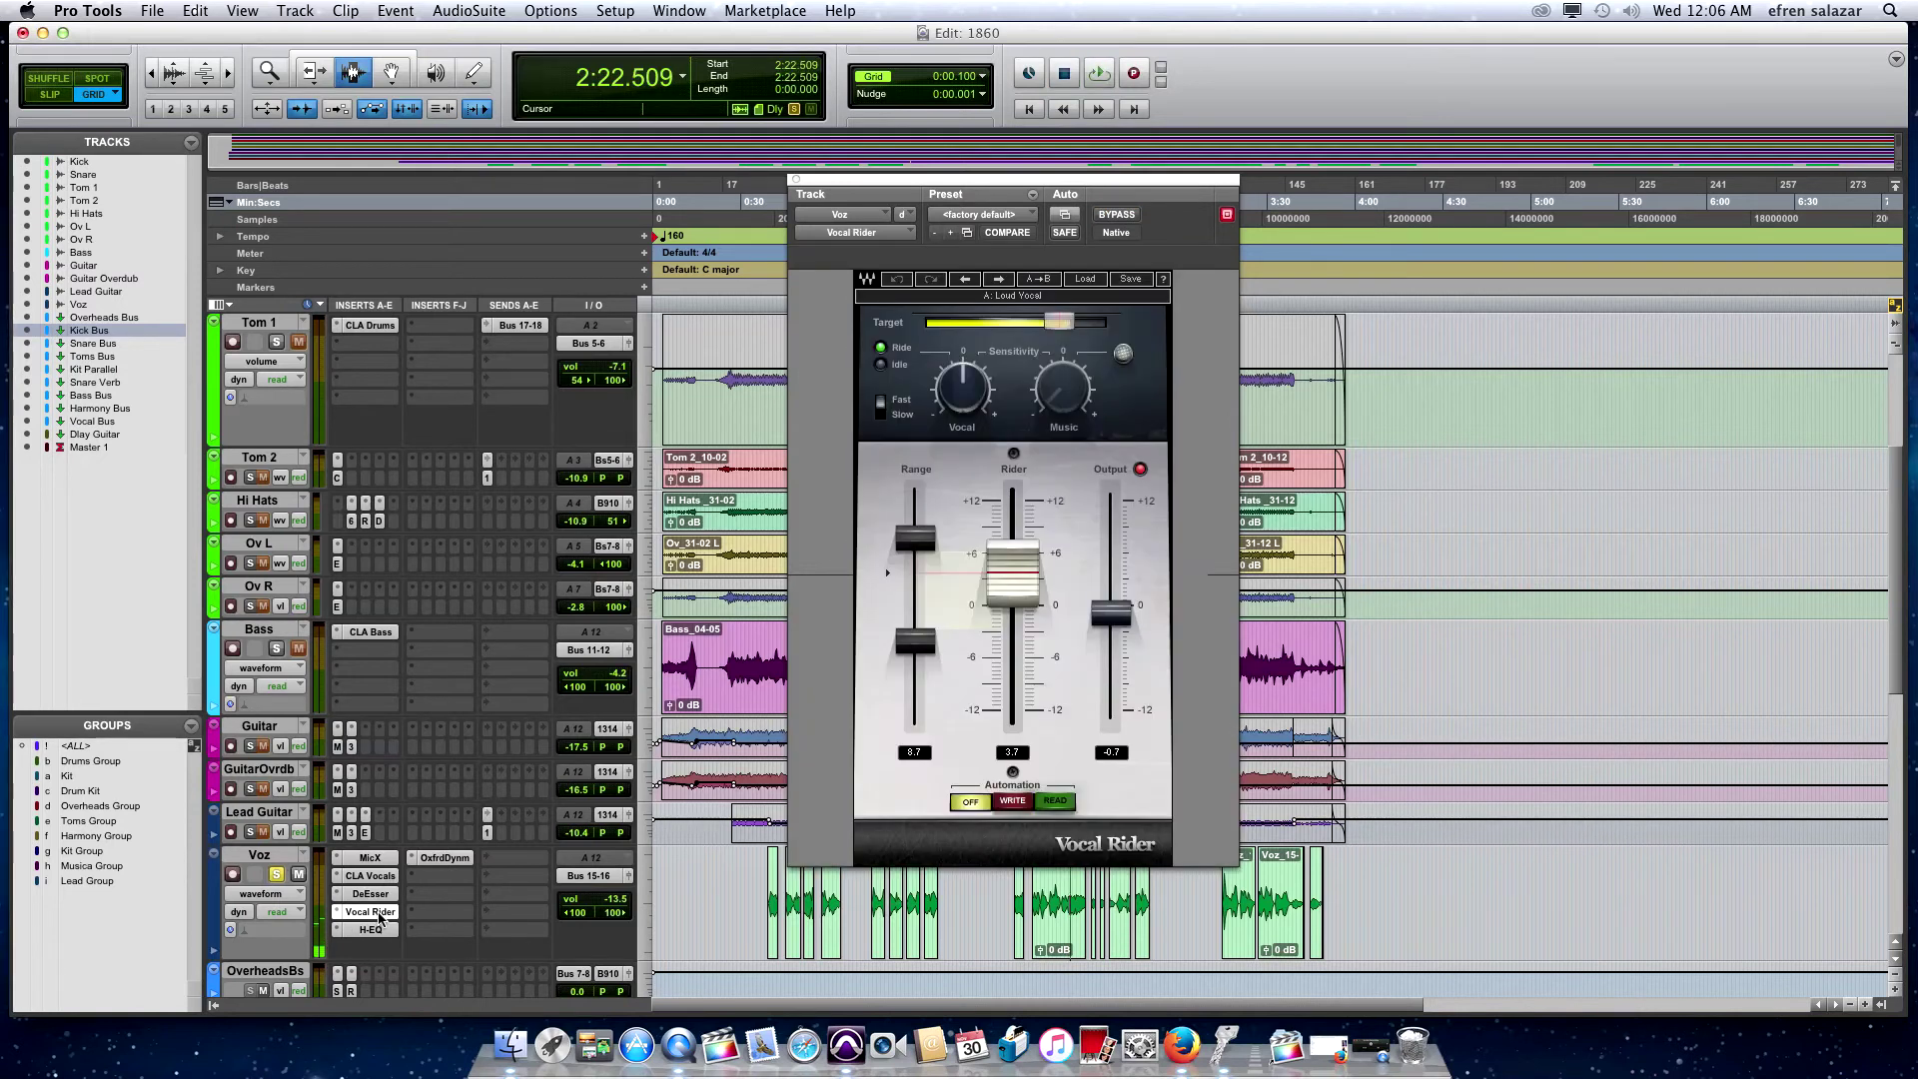
click(1051, 904)
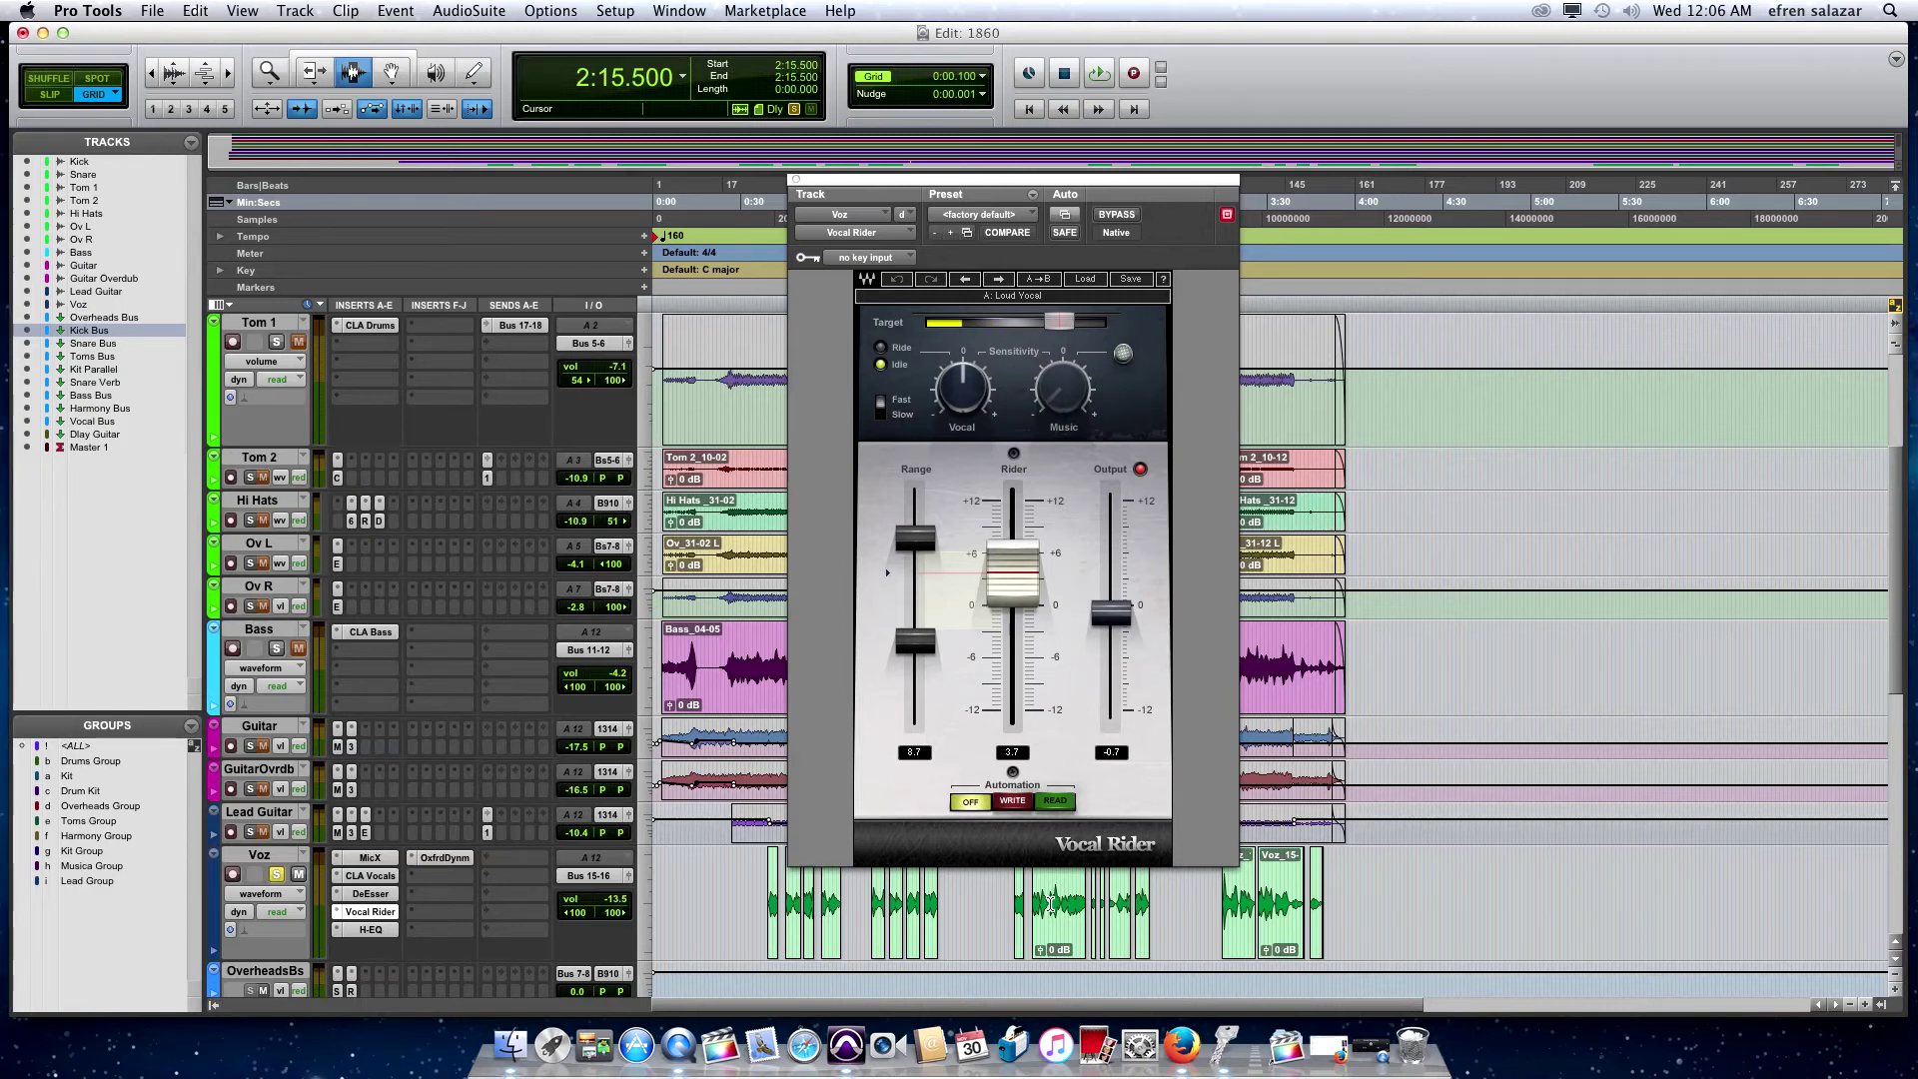
key(space)
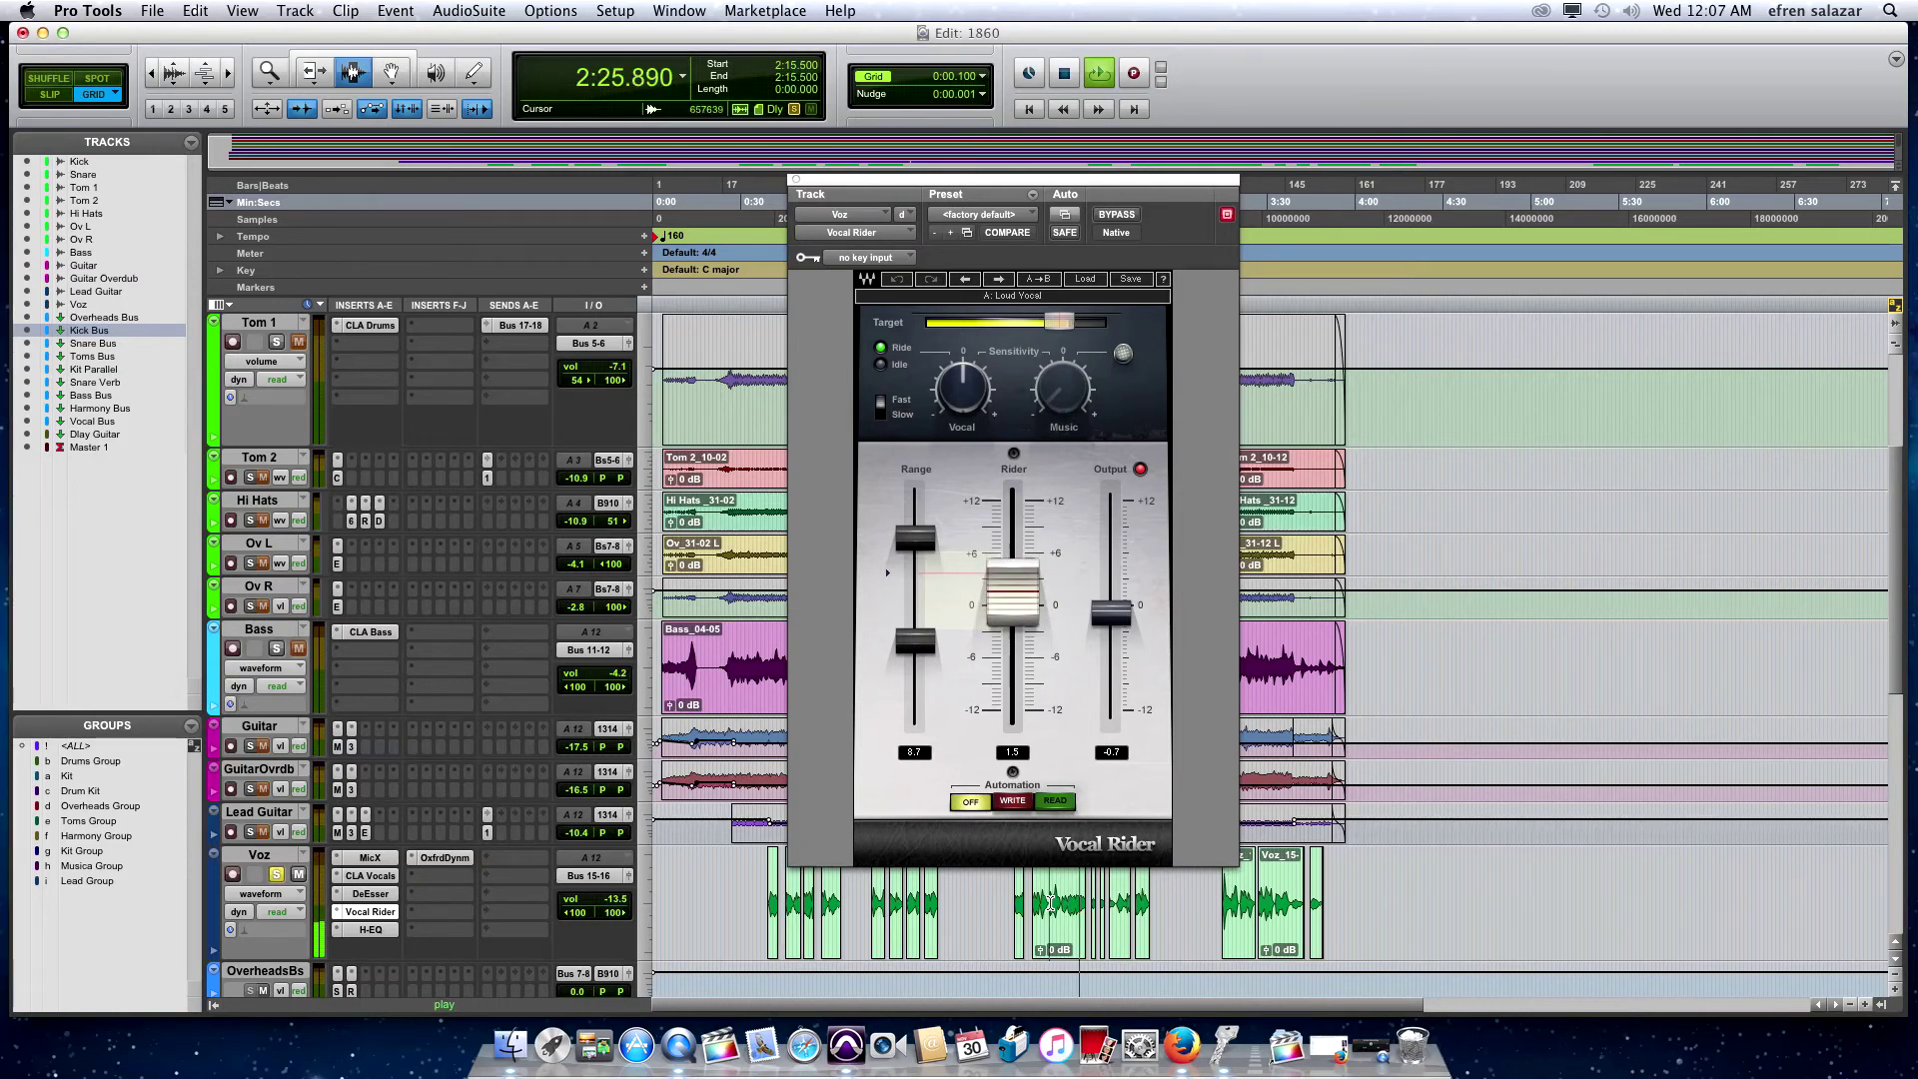
key(space)
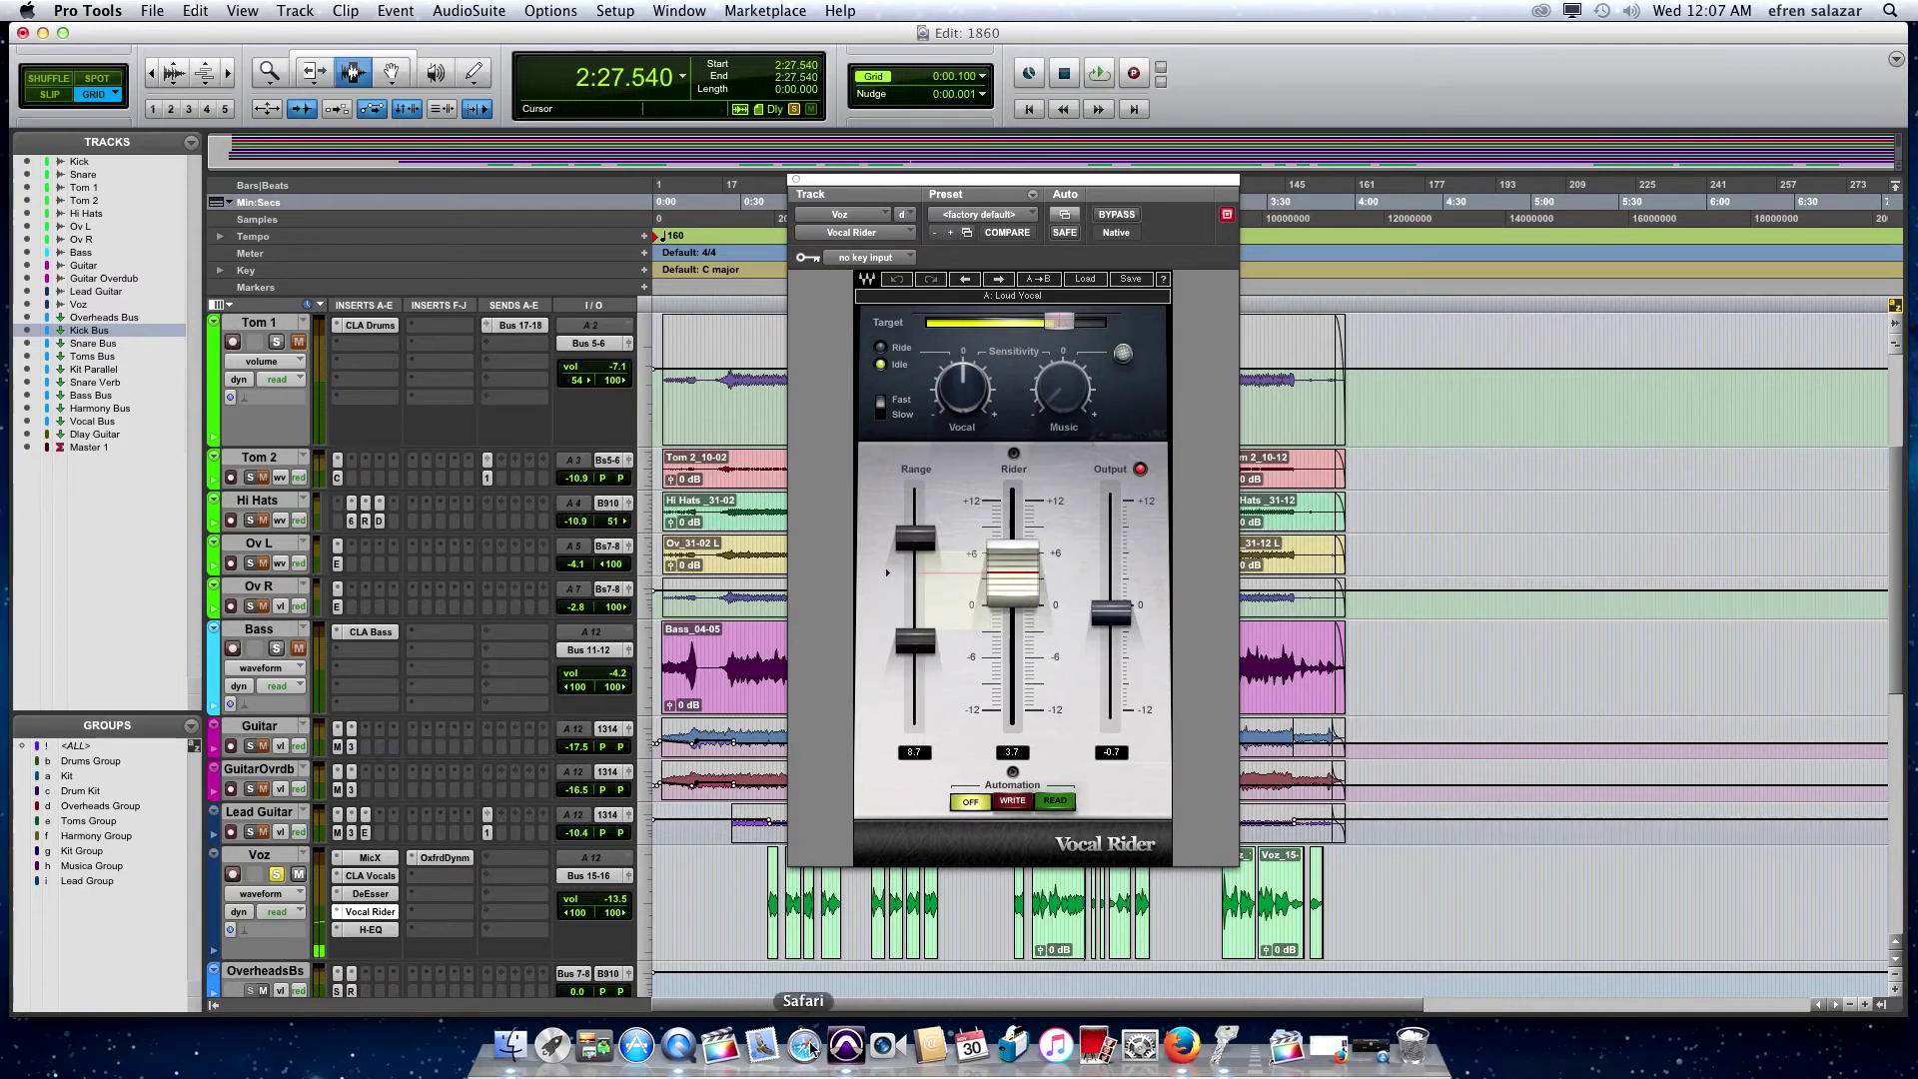
View the Voz H-EQ settings, place the playback position at 2:14.500 and unsolo the Voz track
click(366, 930)
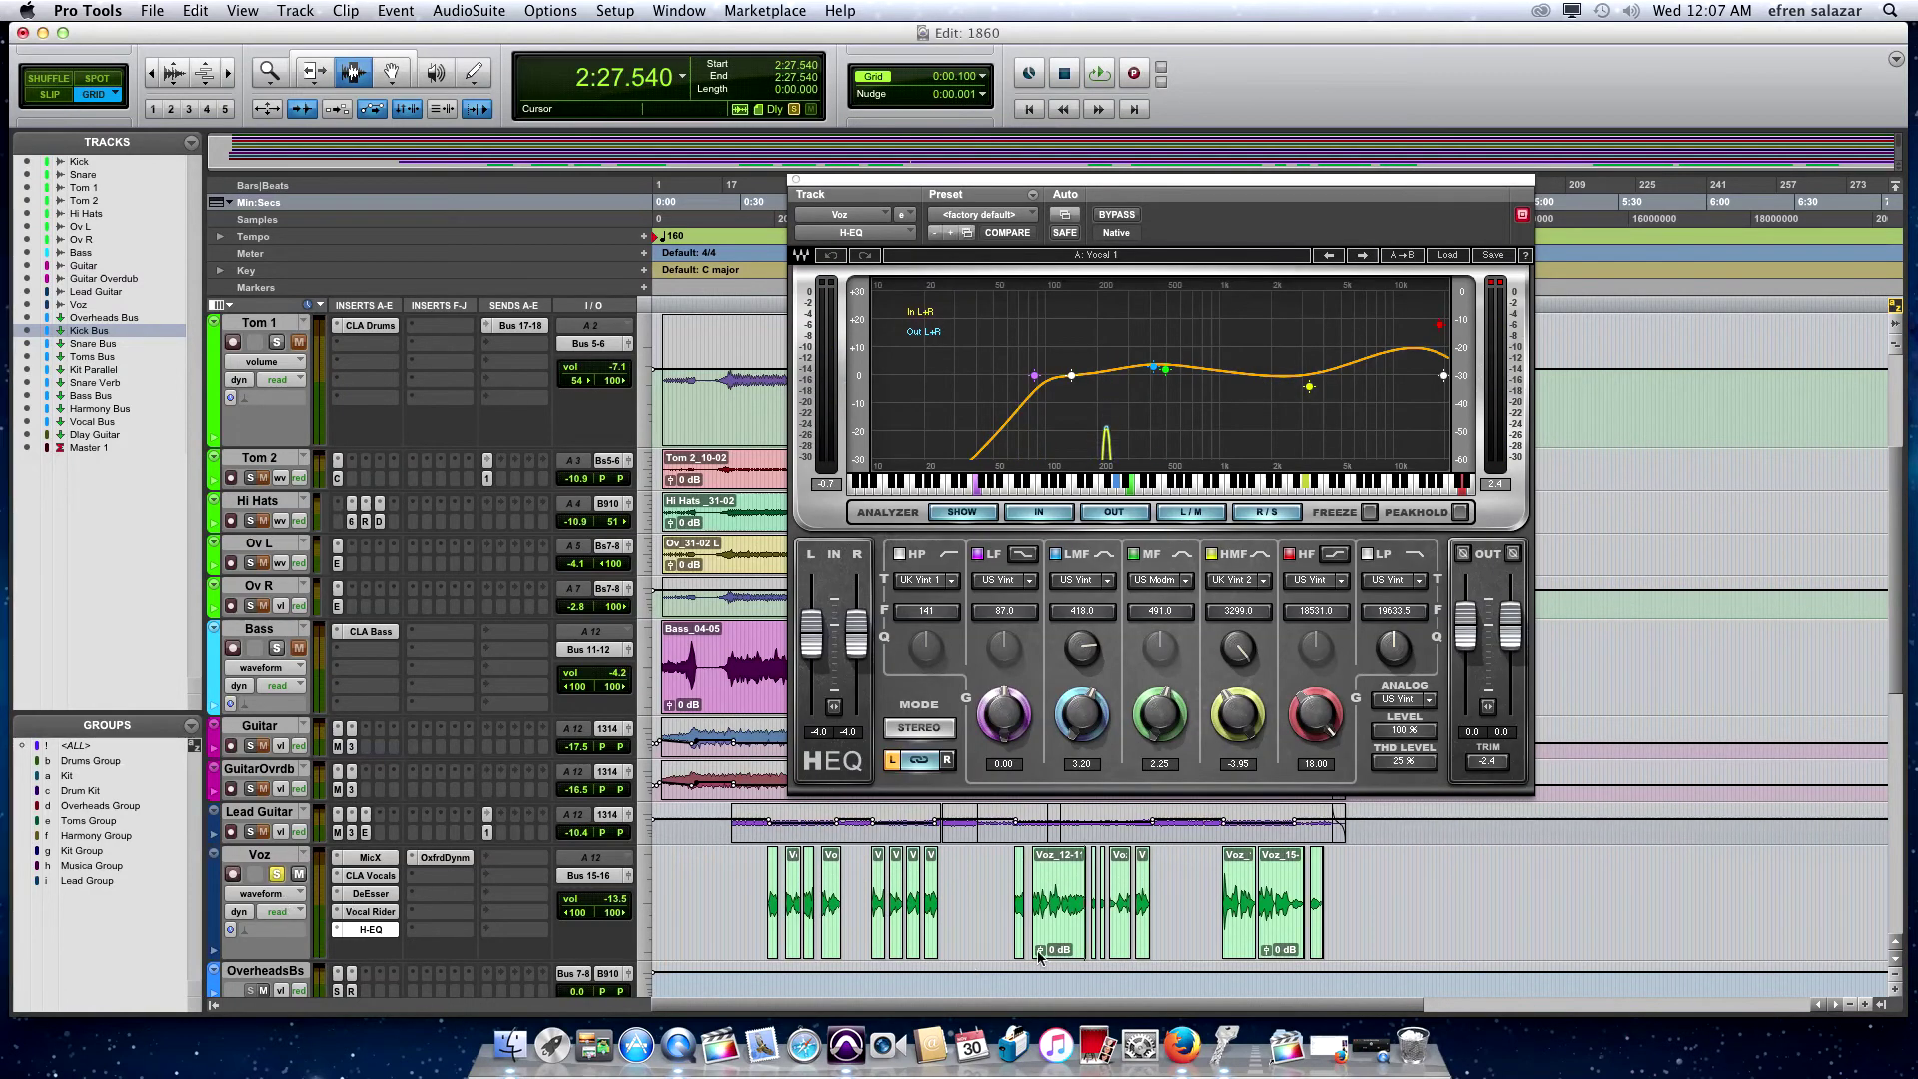
click(1045, 911)
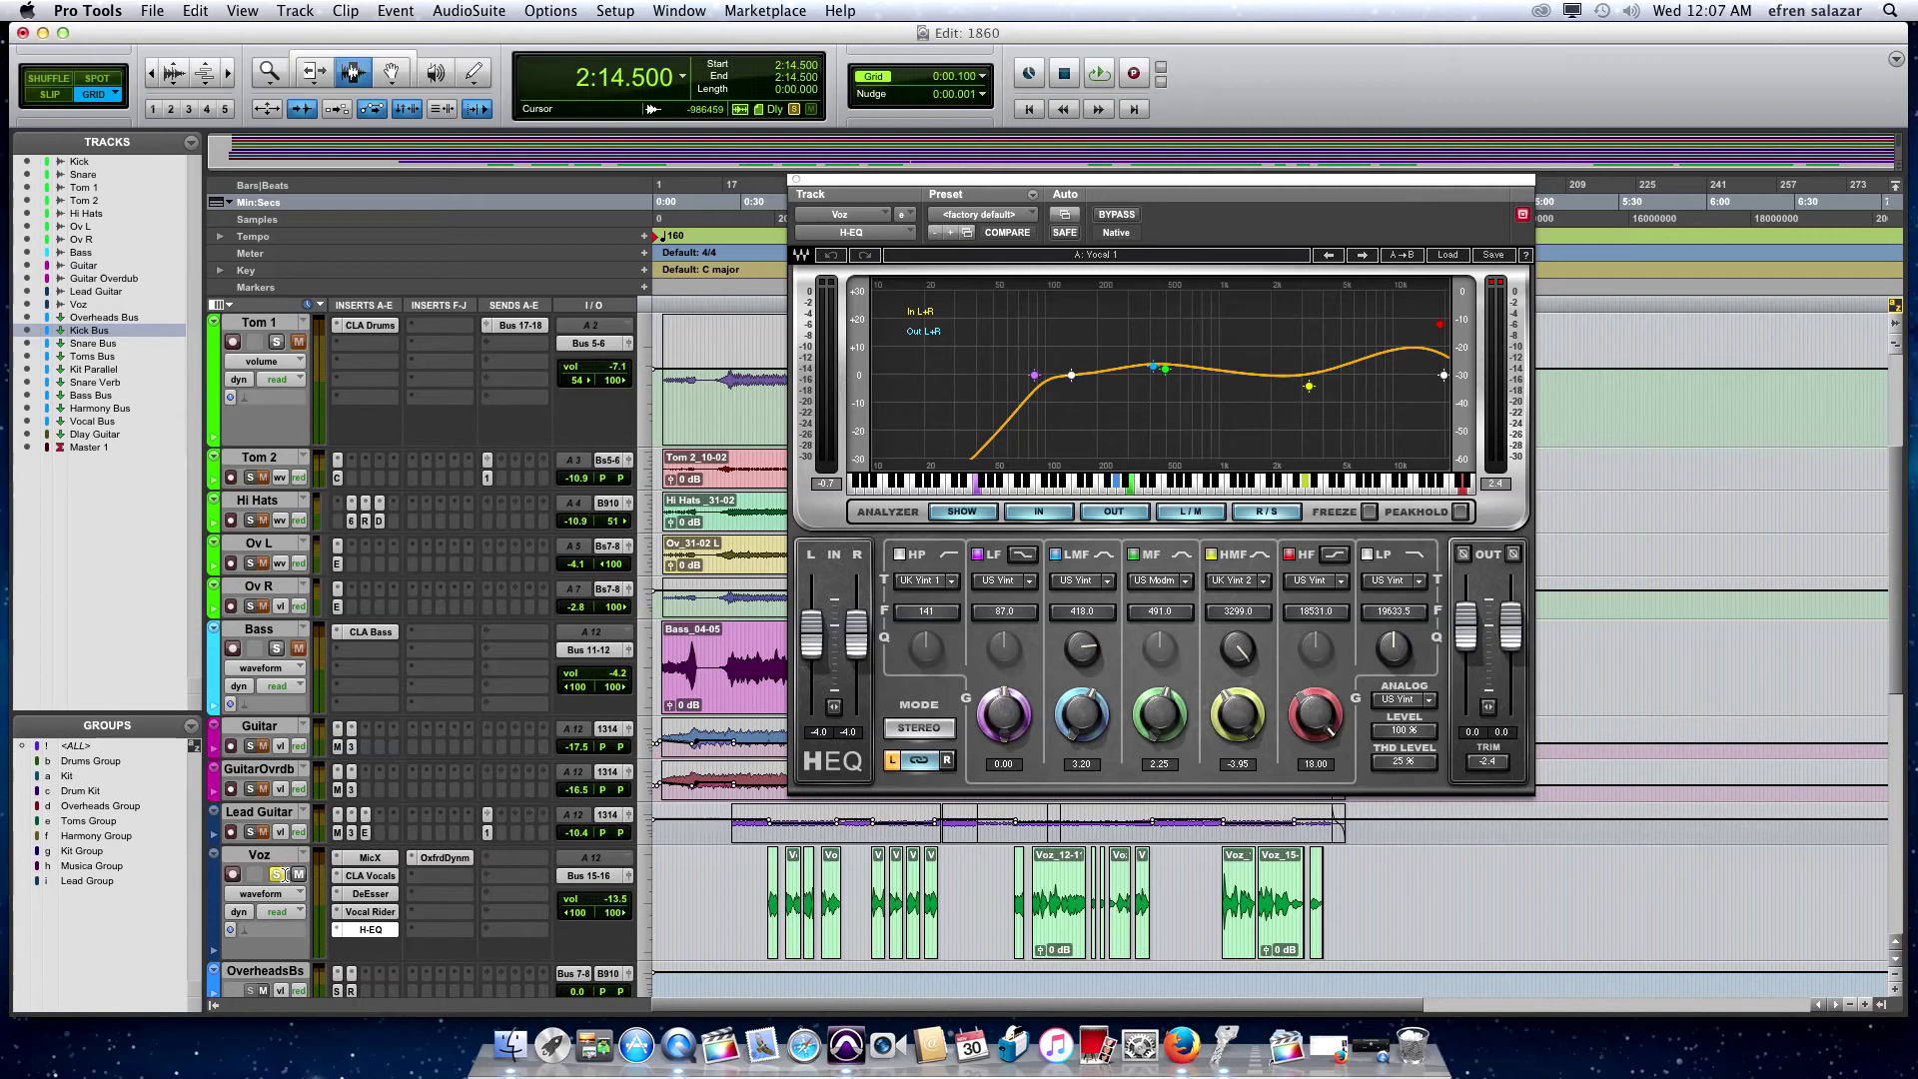
View the Guitar track's Maserati GTi and VEQ3, comparing the GTi bypassed and active with Guitar soloed and playing from 0:32.800, and end with playback stopped
click(338, 728)
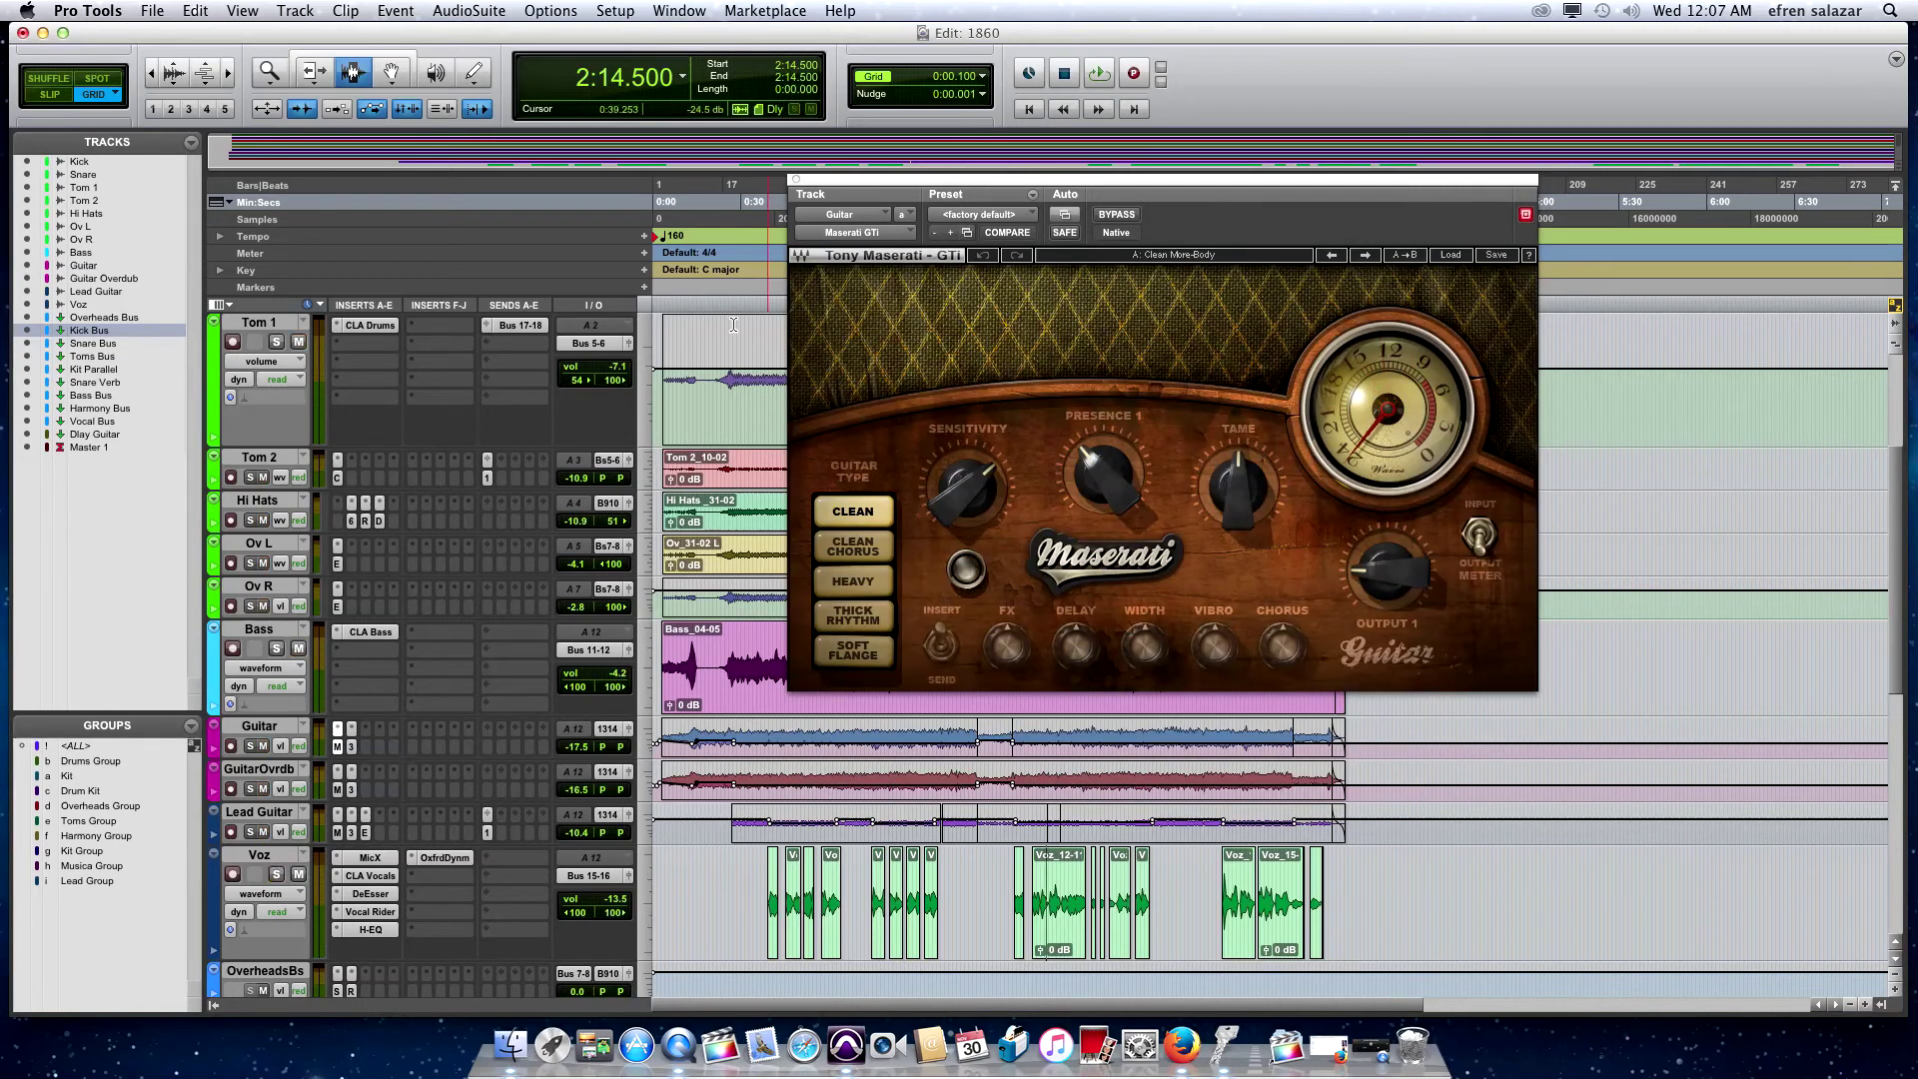
click(352, 747)
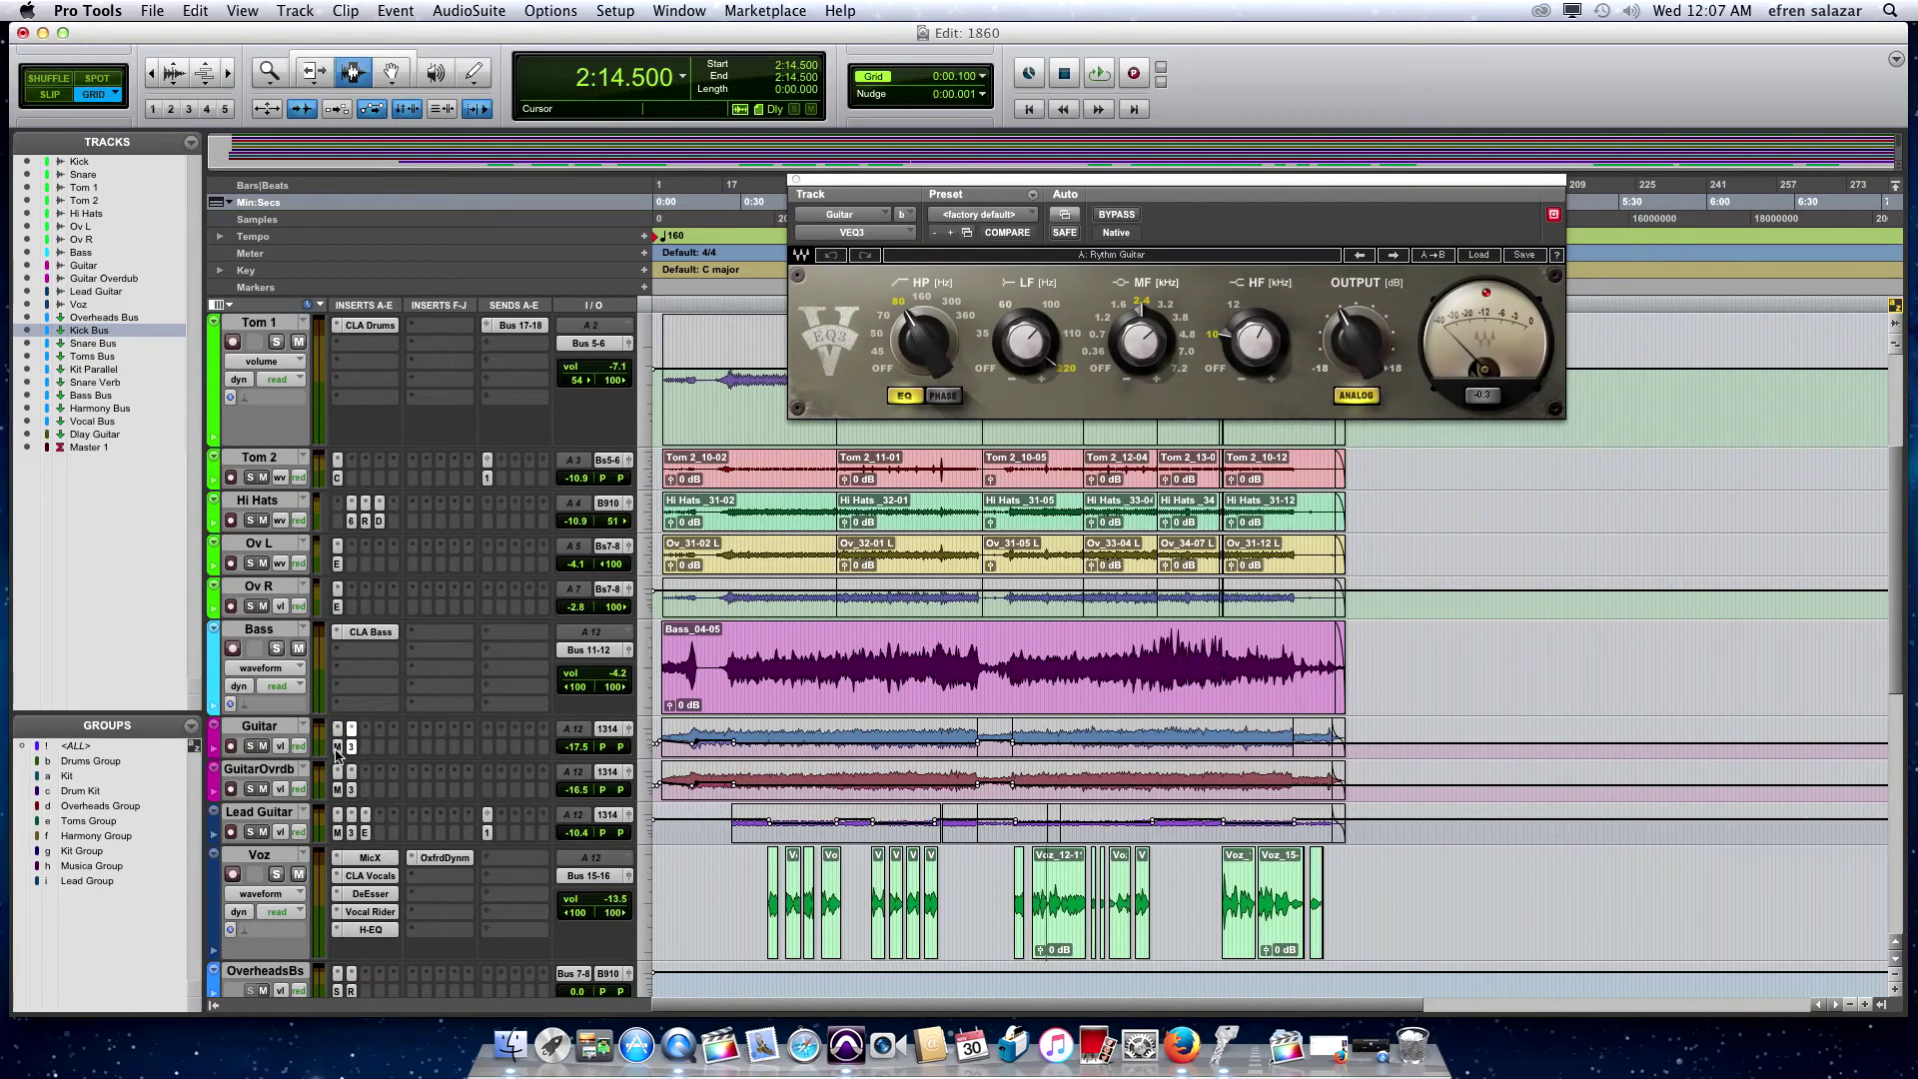
click(337, 746)
click(747, 749)
key(space)
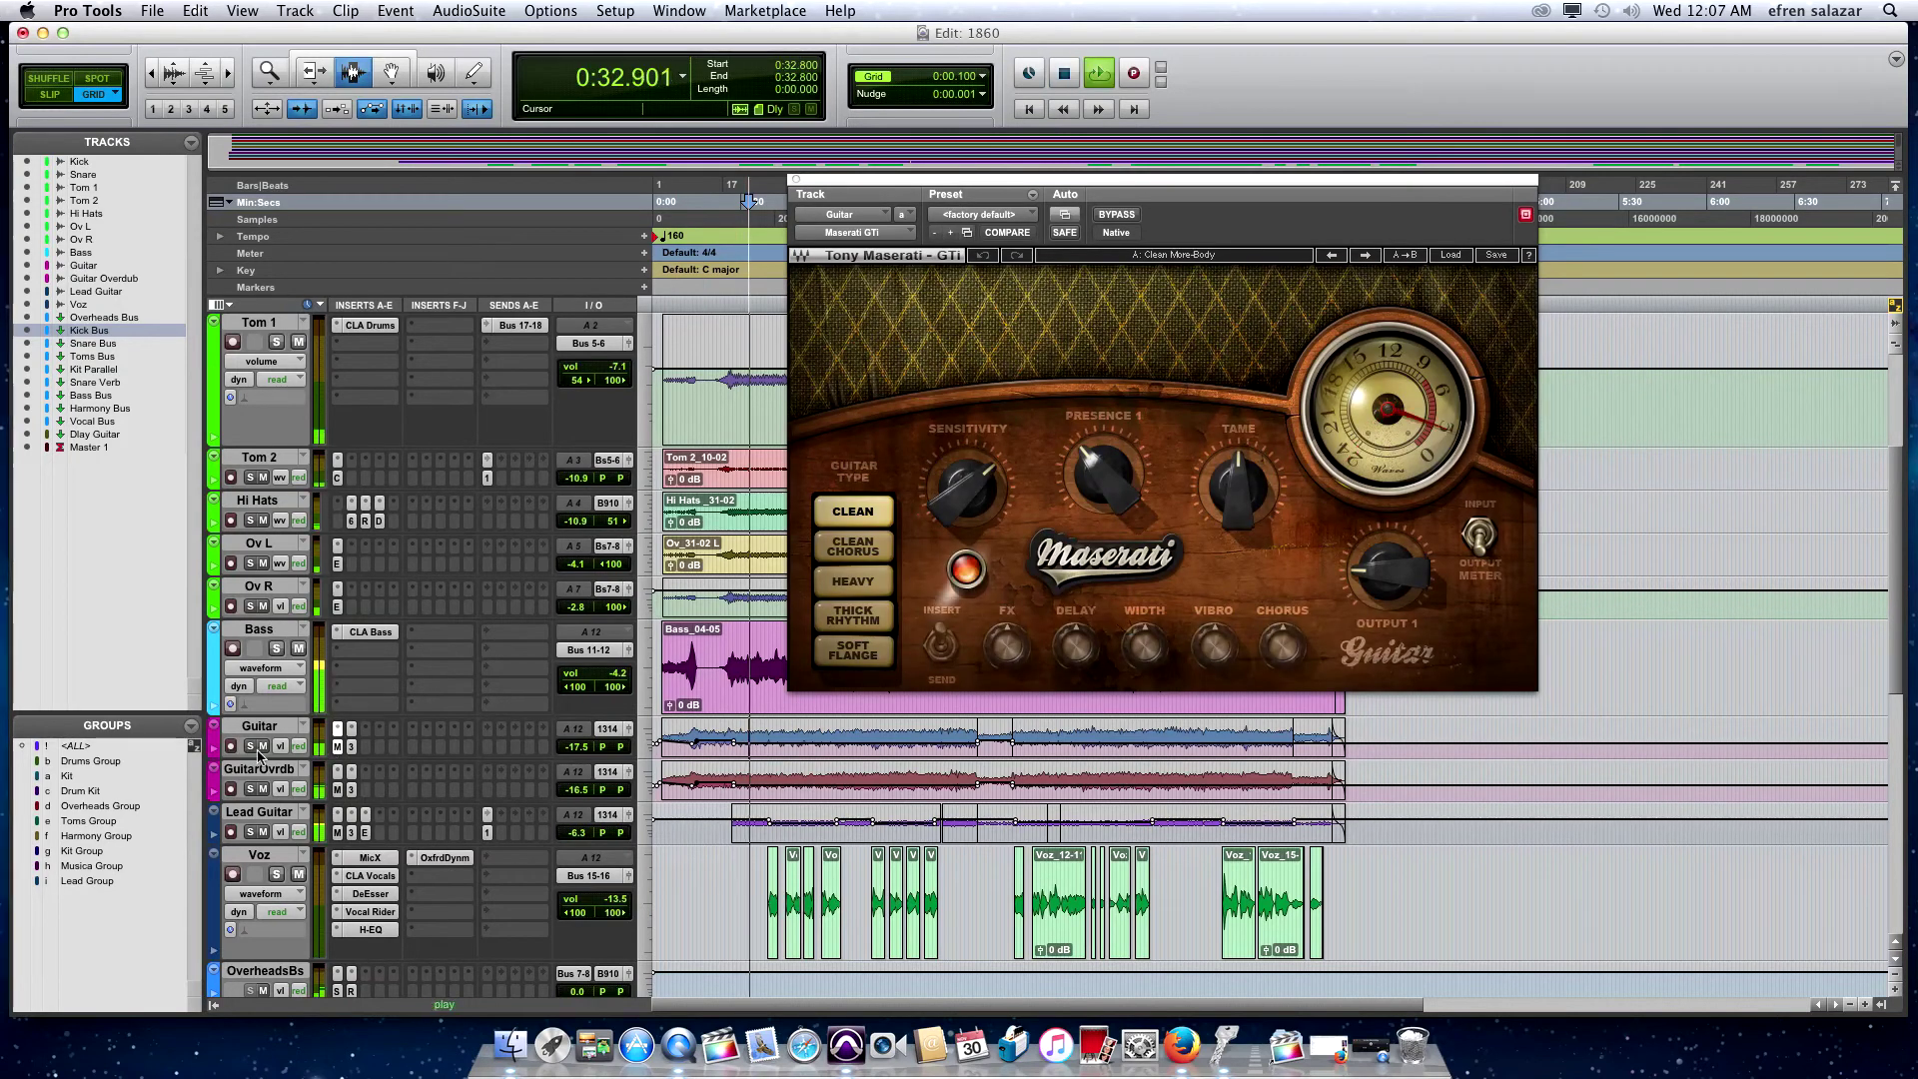
click(250, 746)
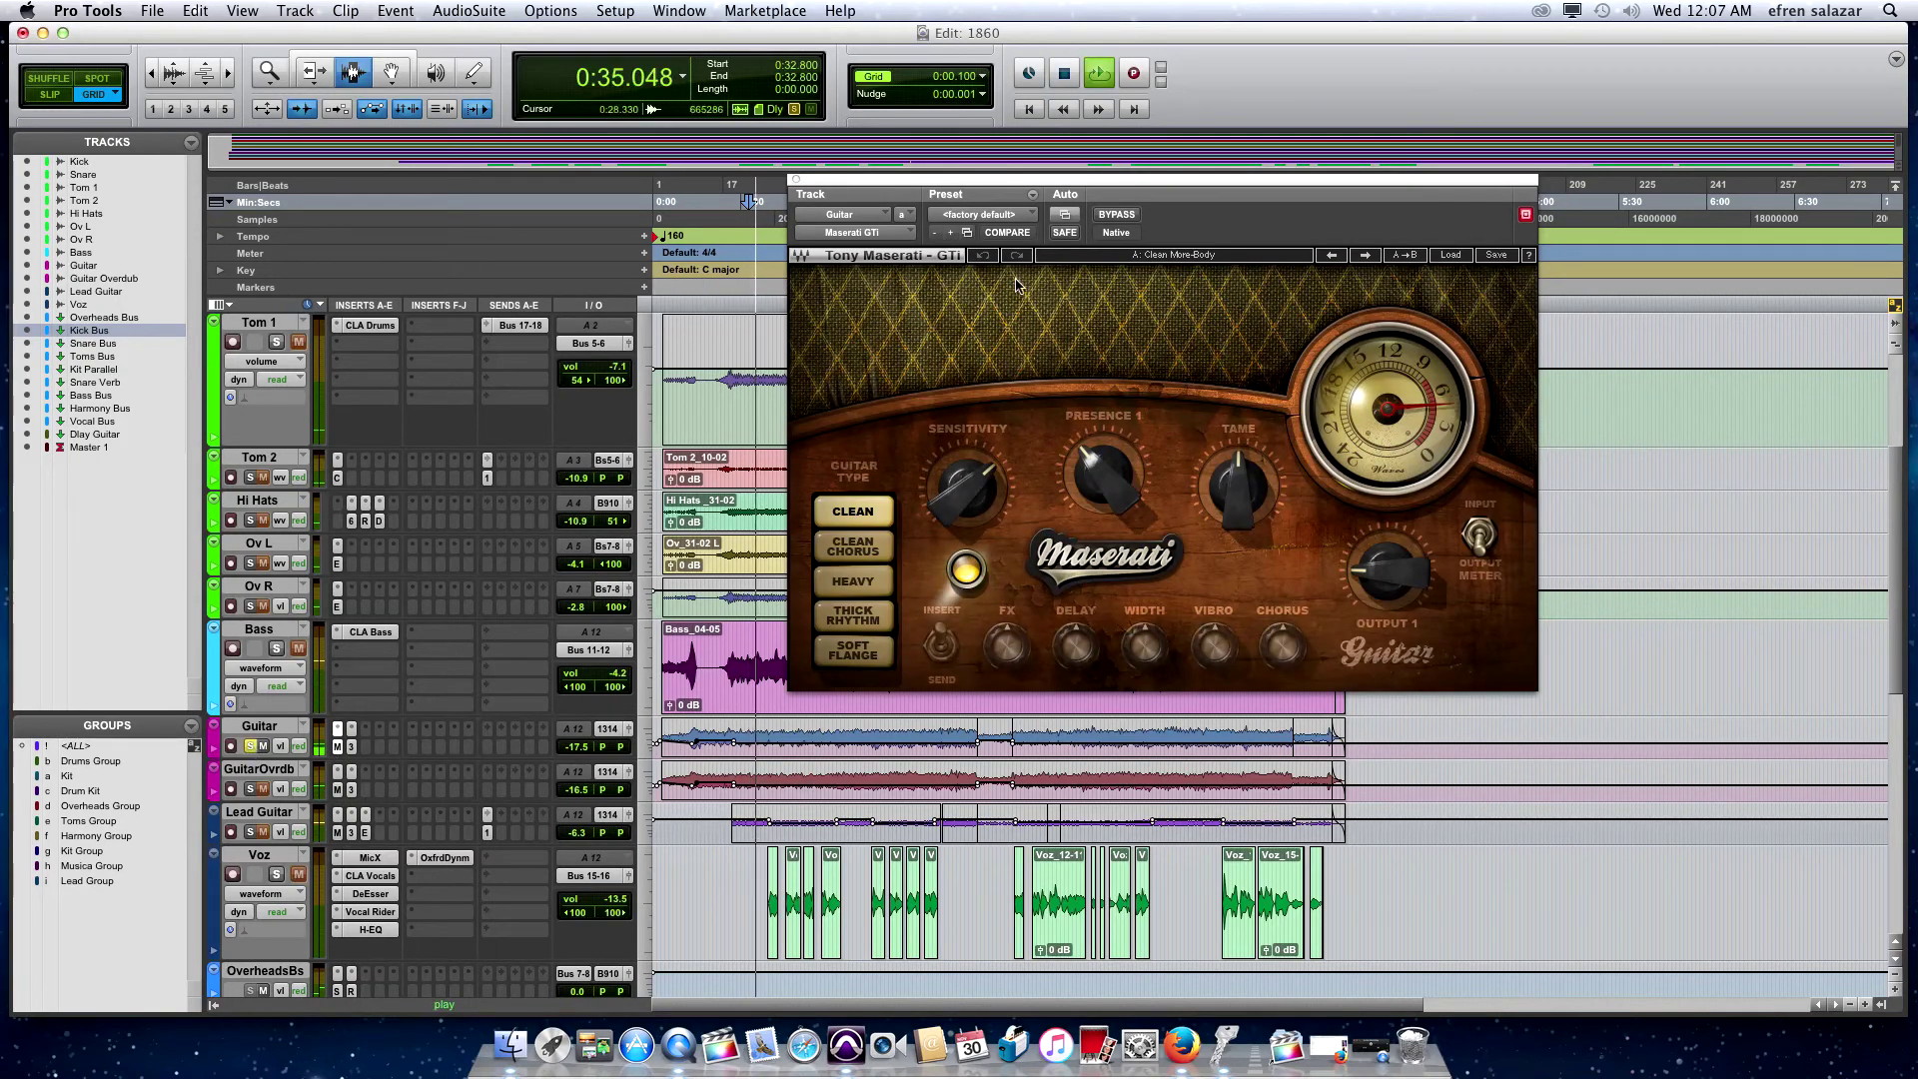
click(1115, 214)
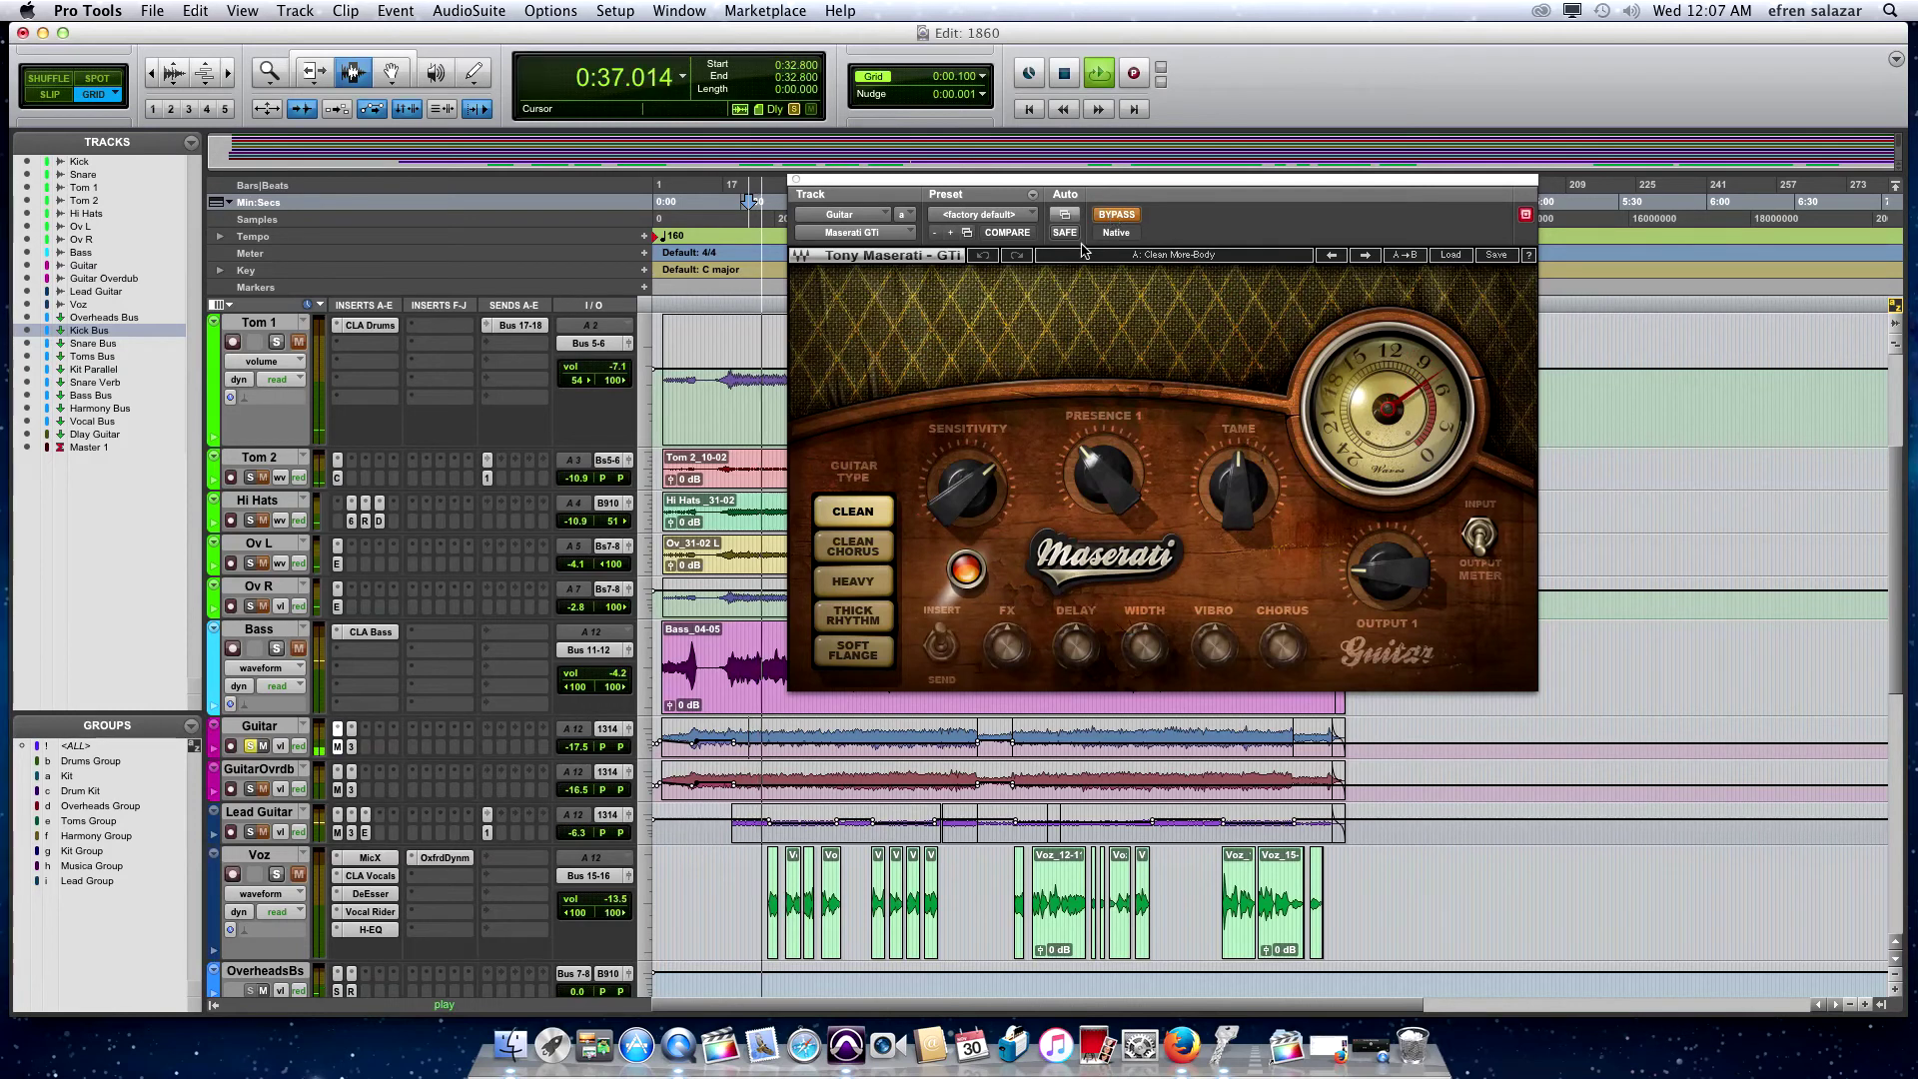
click(1115, 213)
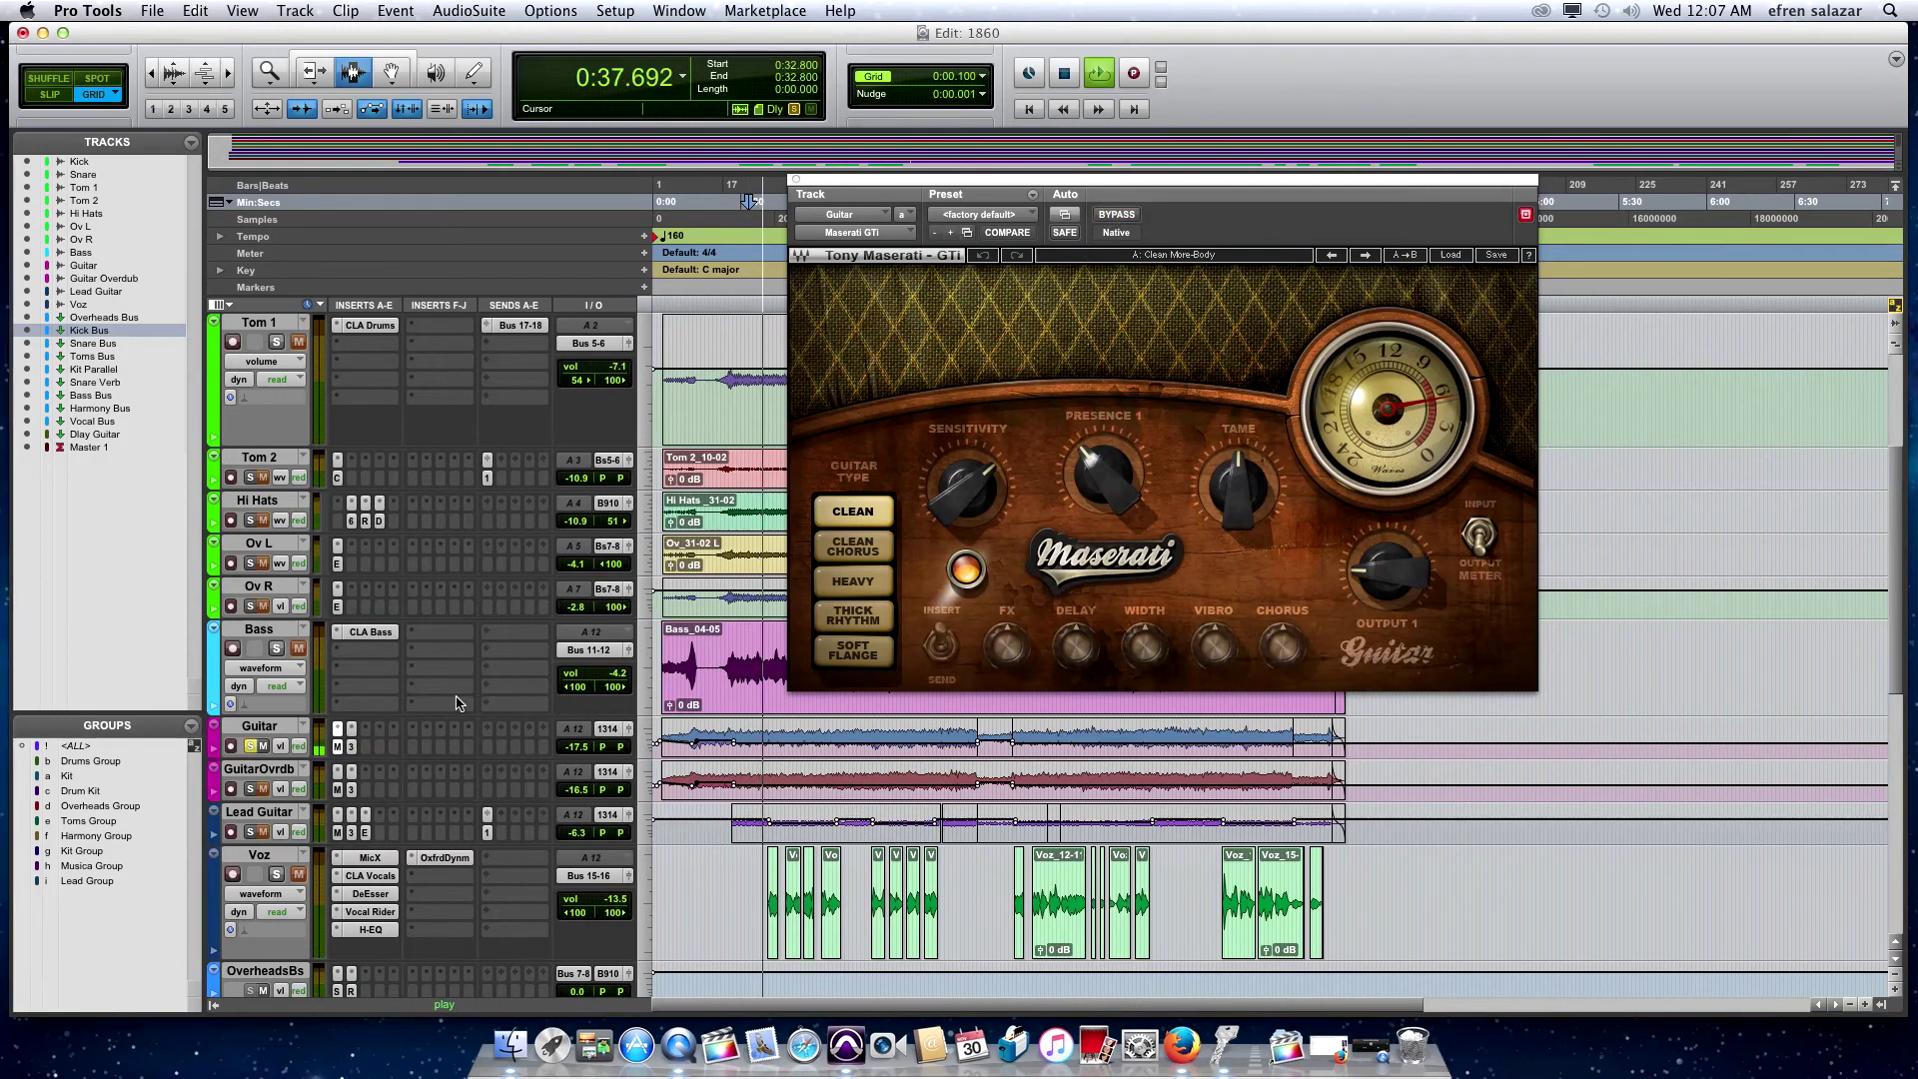
click(352, 747)
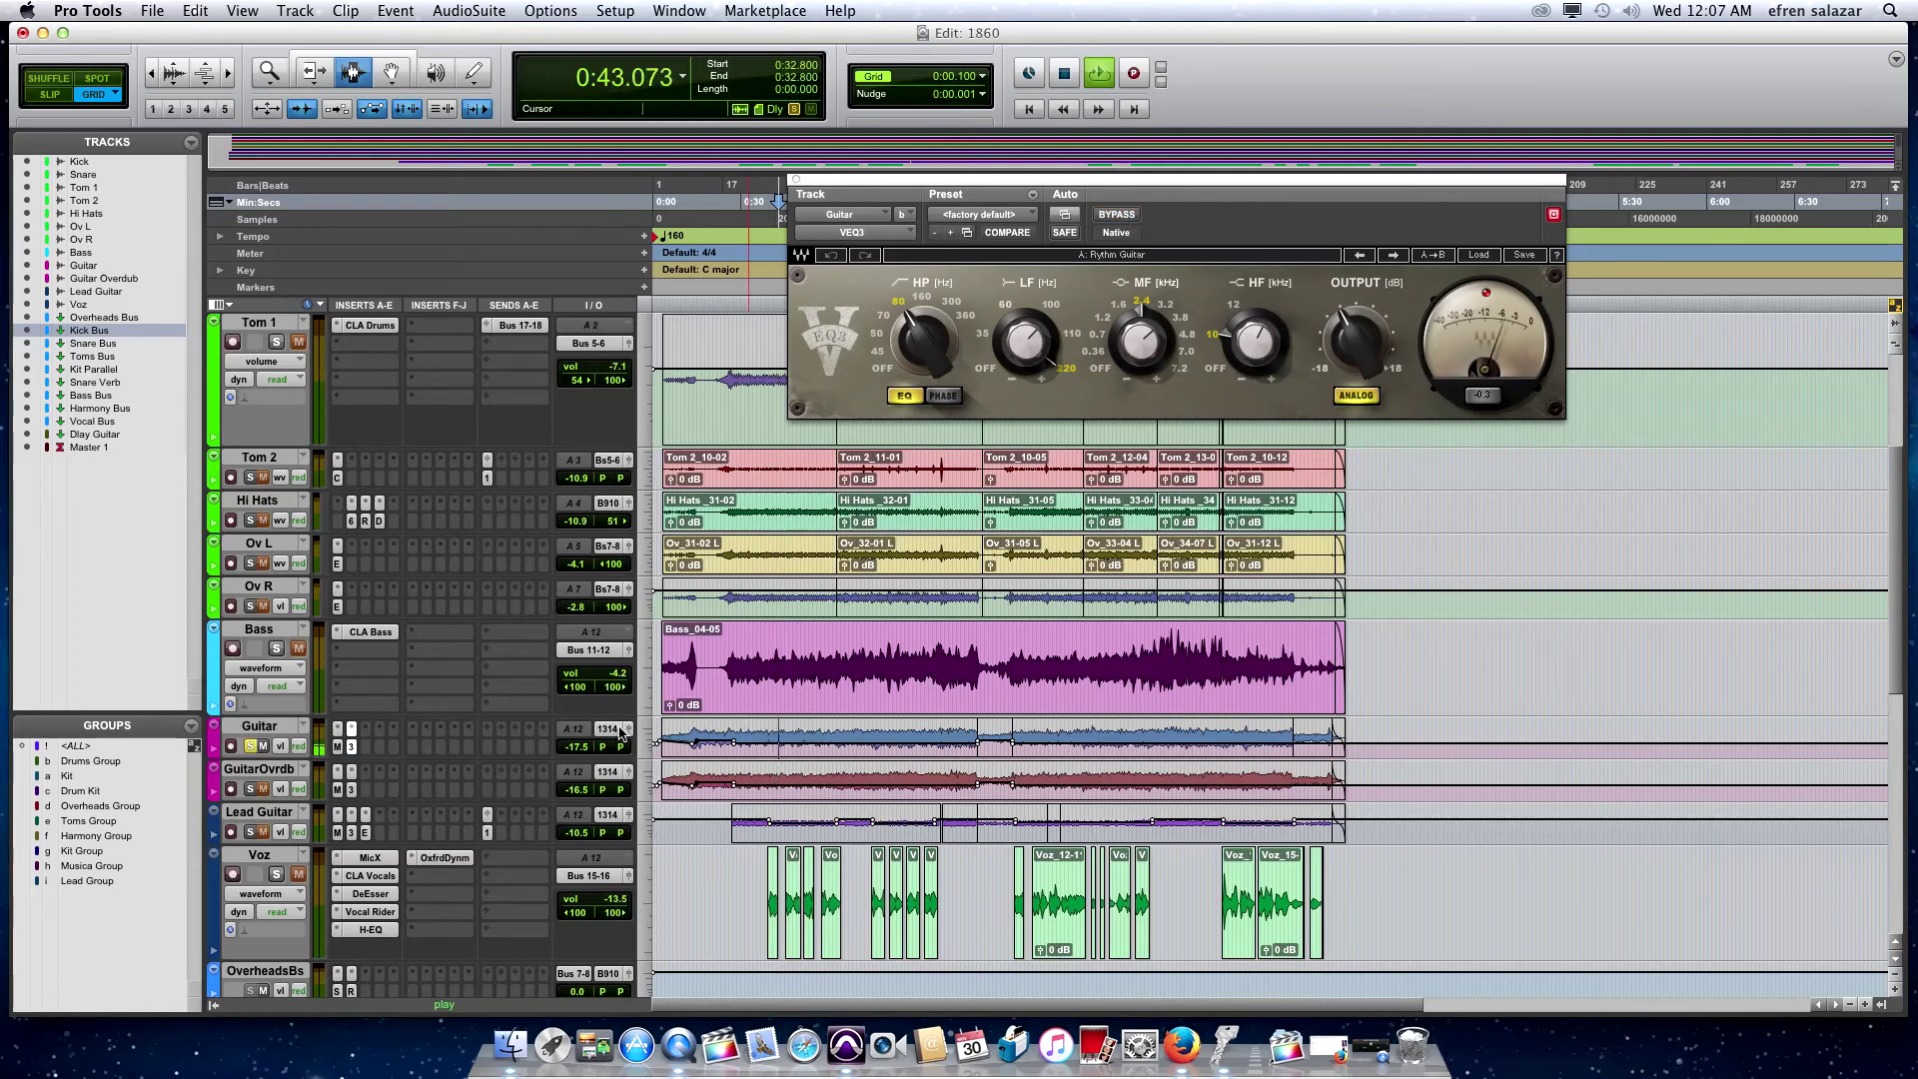
key(space)
Enlarge the GuitarOvrdb track, solo it in place of Guitar, and view its Maserati GTi and VEQ3 during playback, stopping at the end
drag(468, 799, 468, 848)
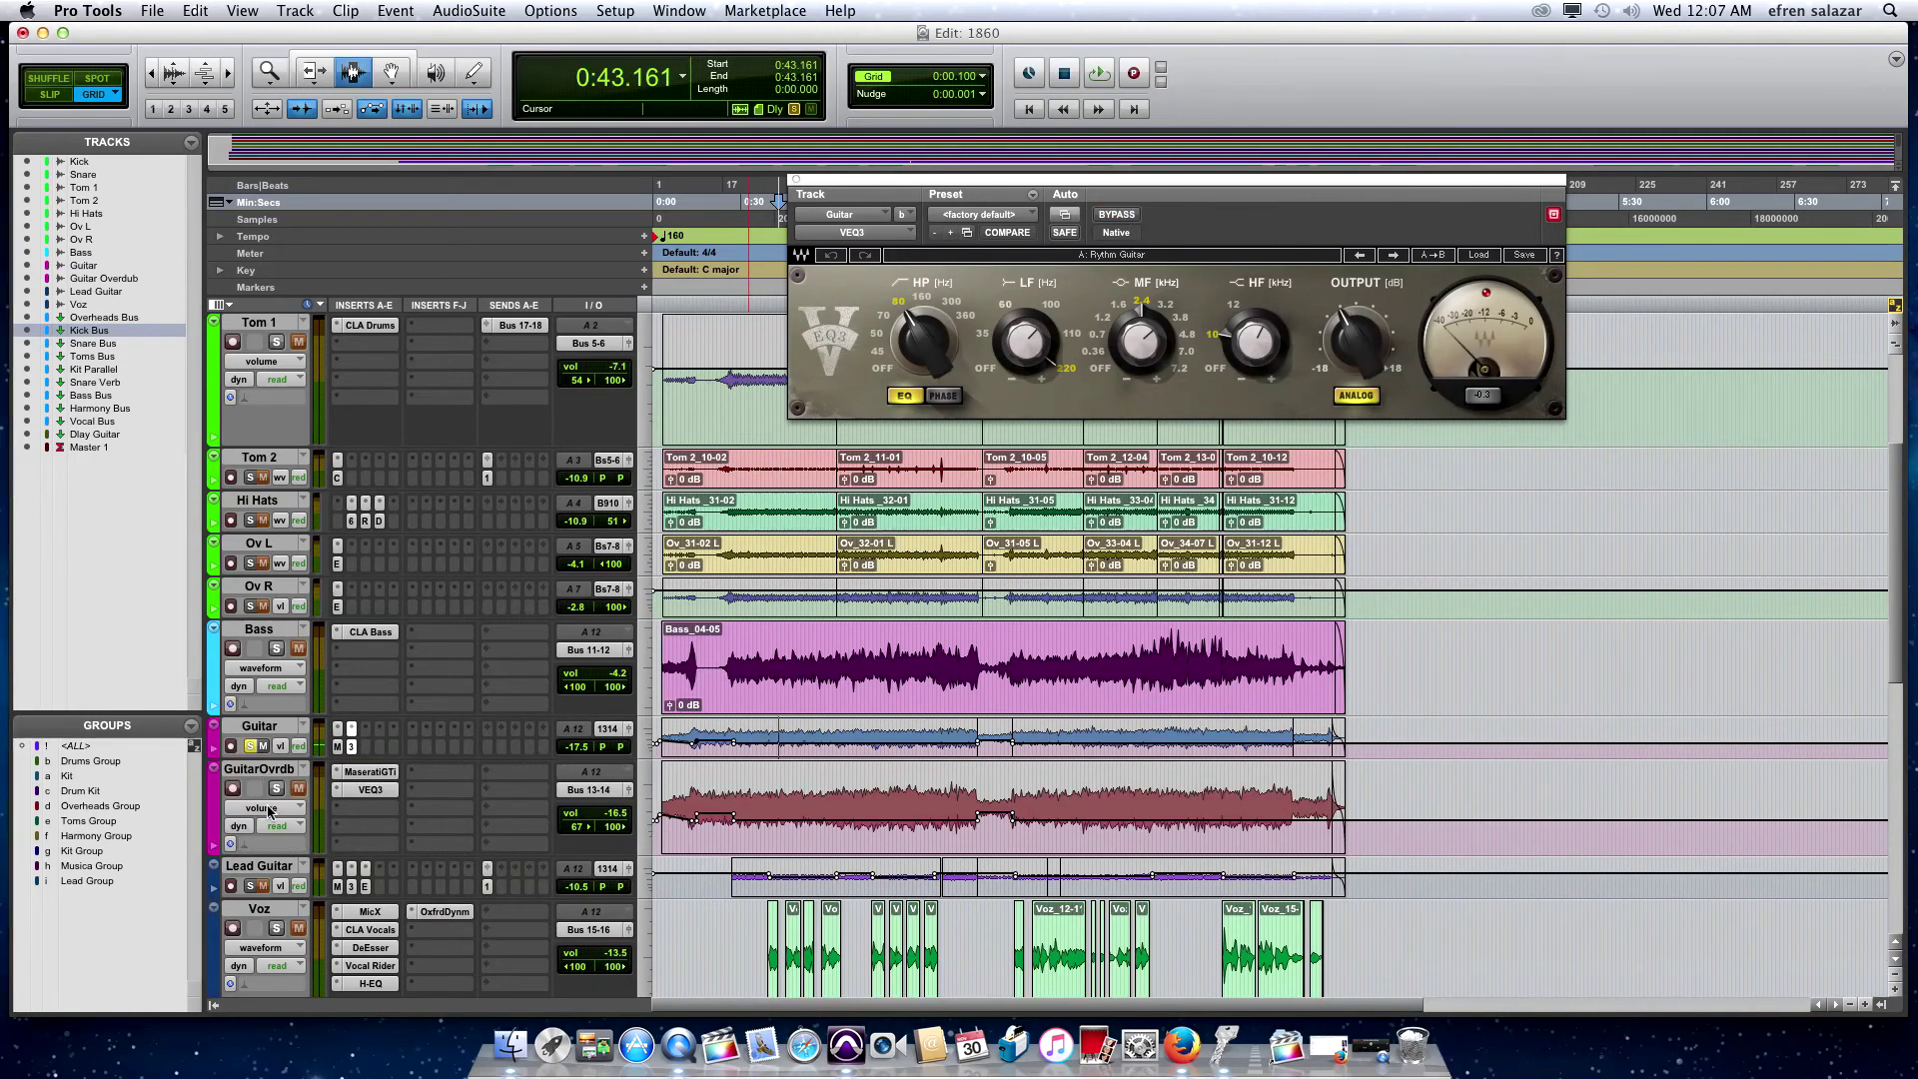
click(276, 789)
key(space)
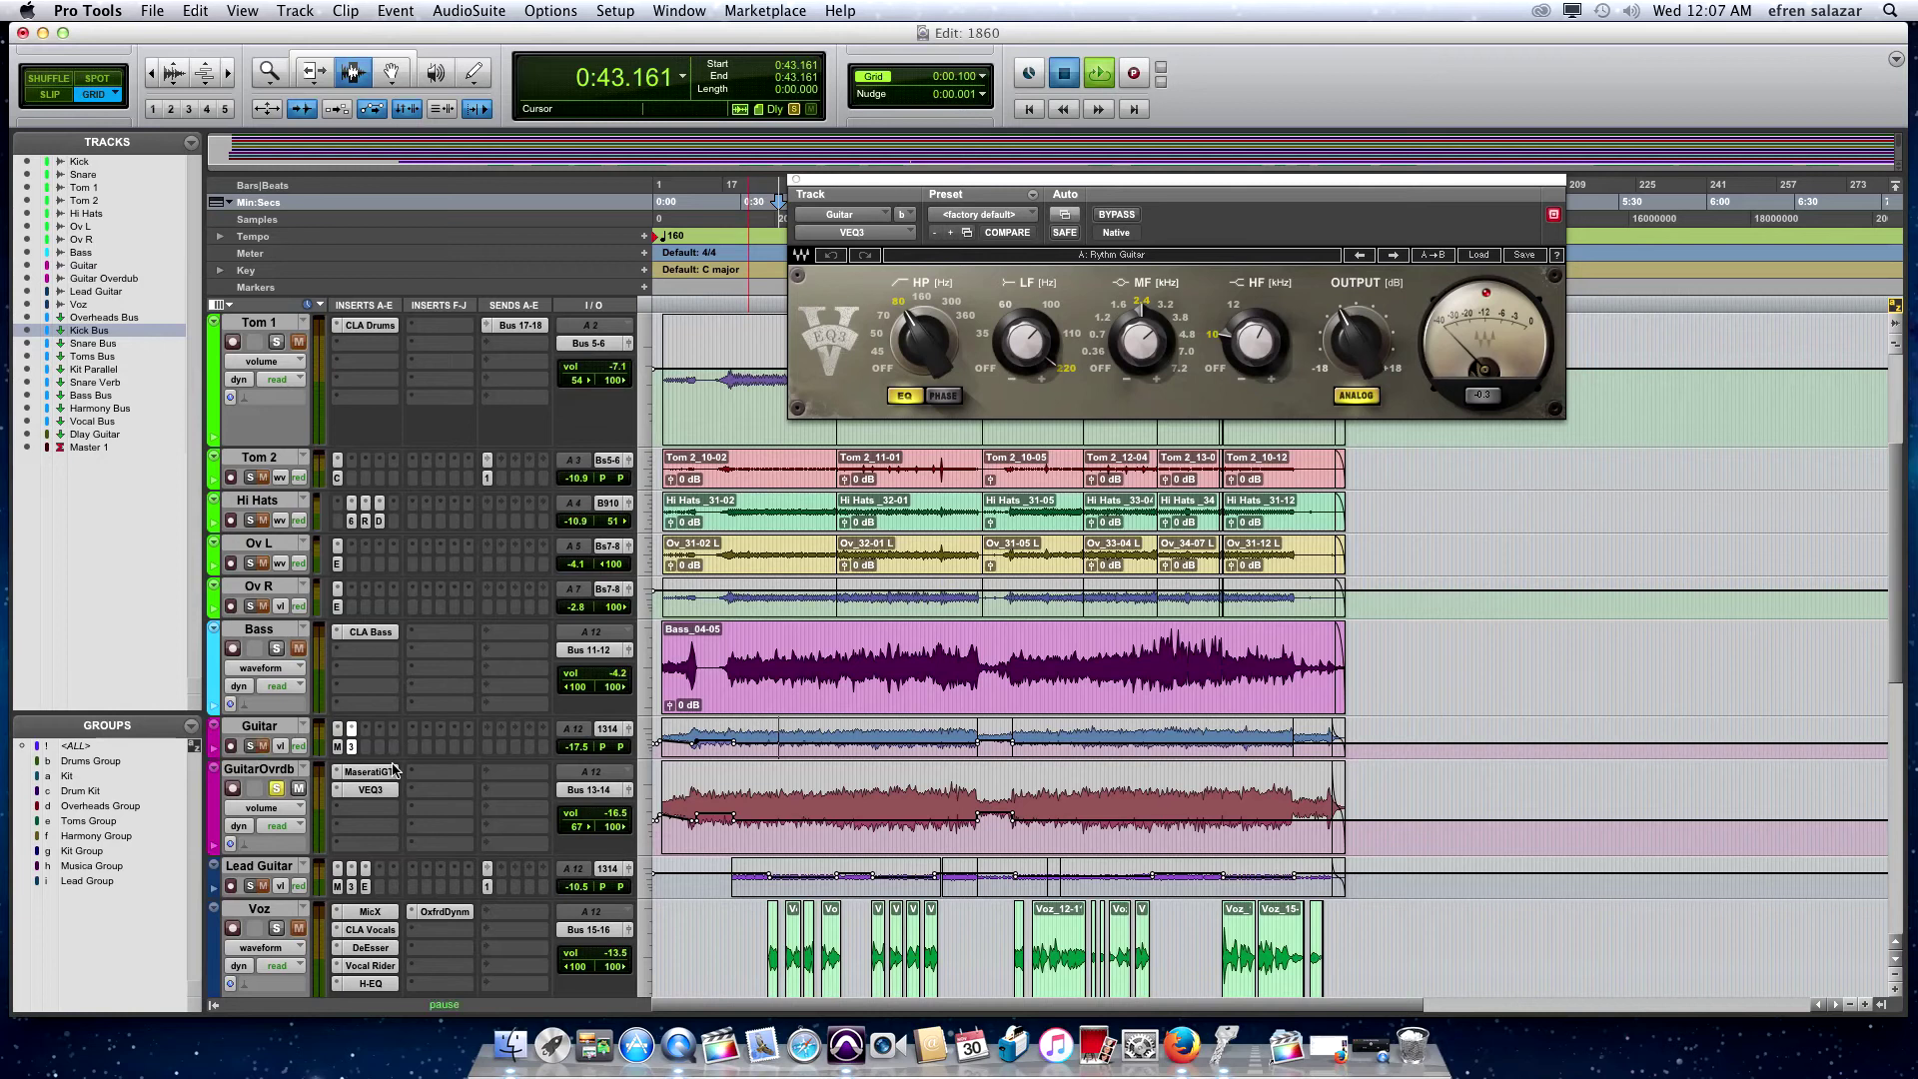
click(387, 771)
click(372, 790)
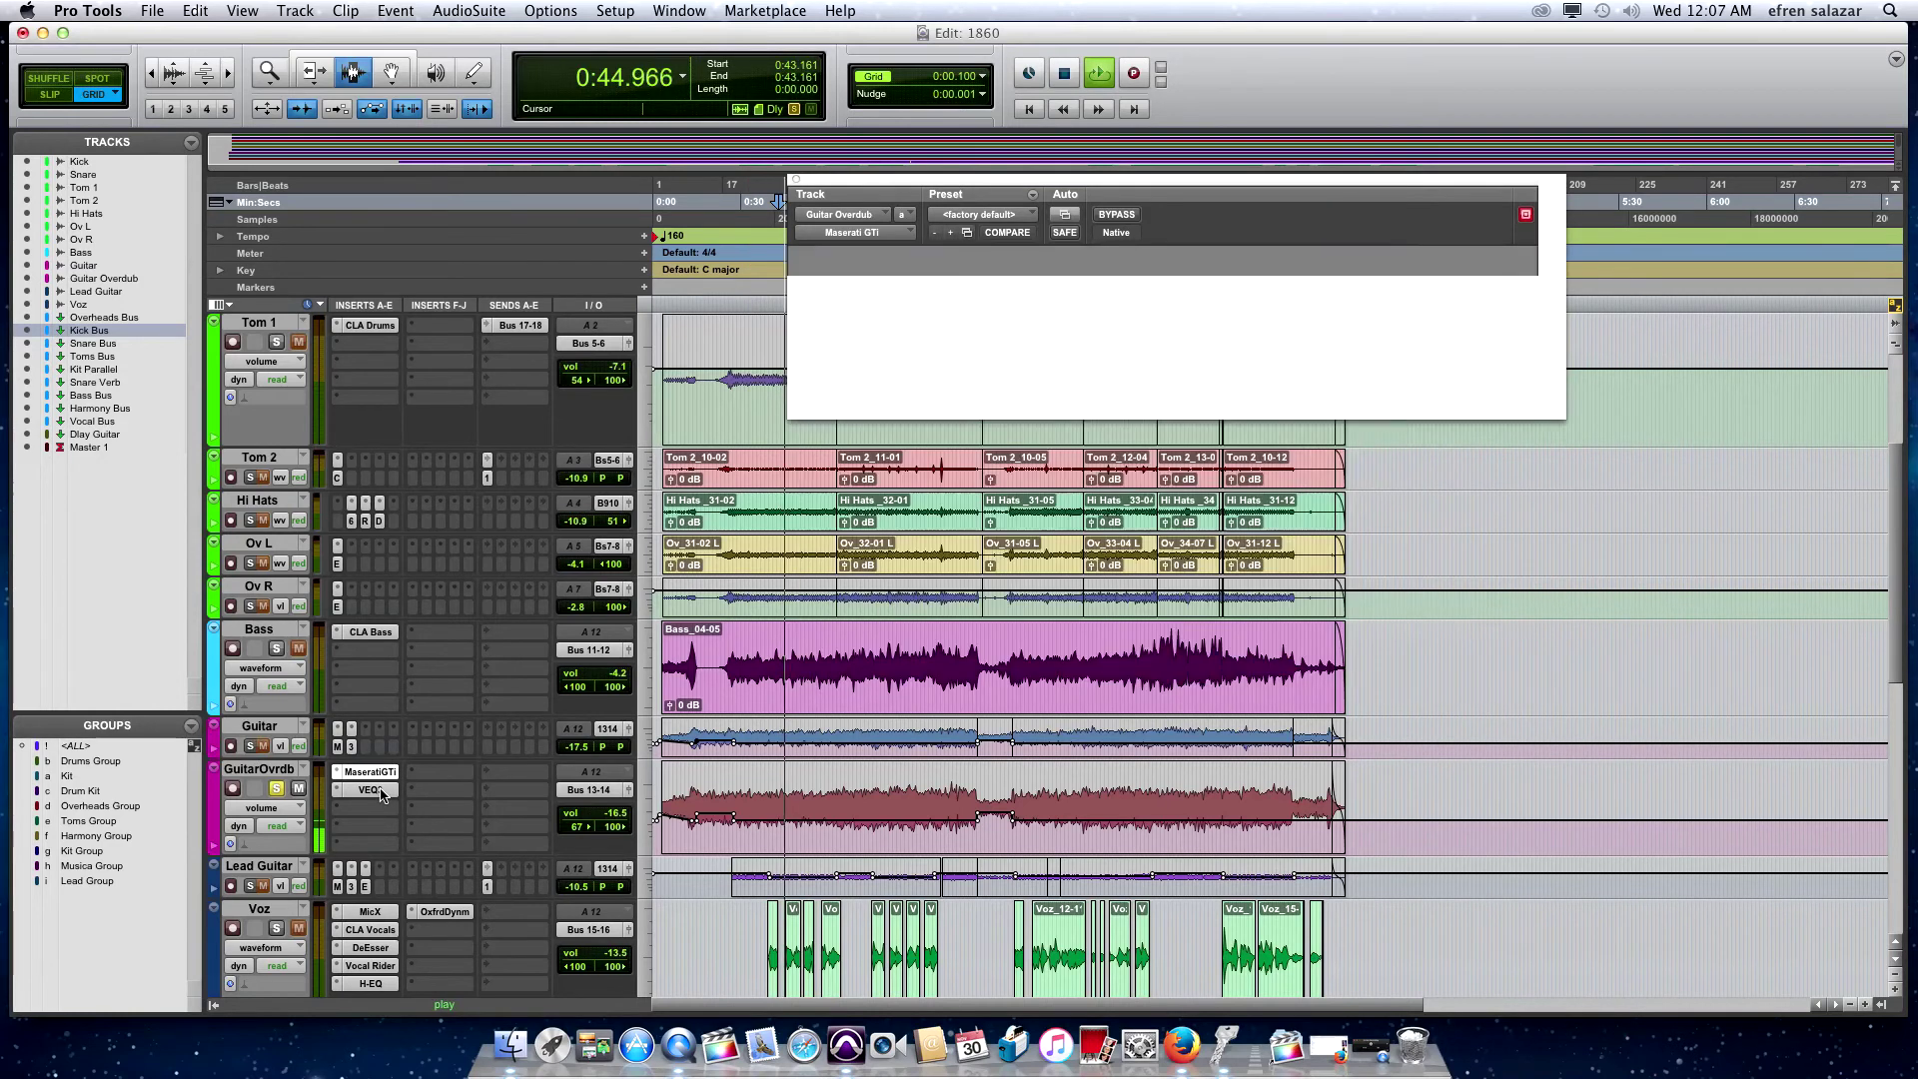
key(space)
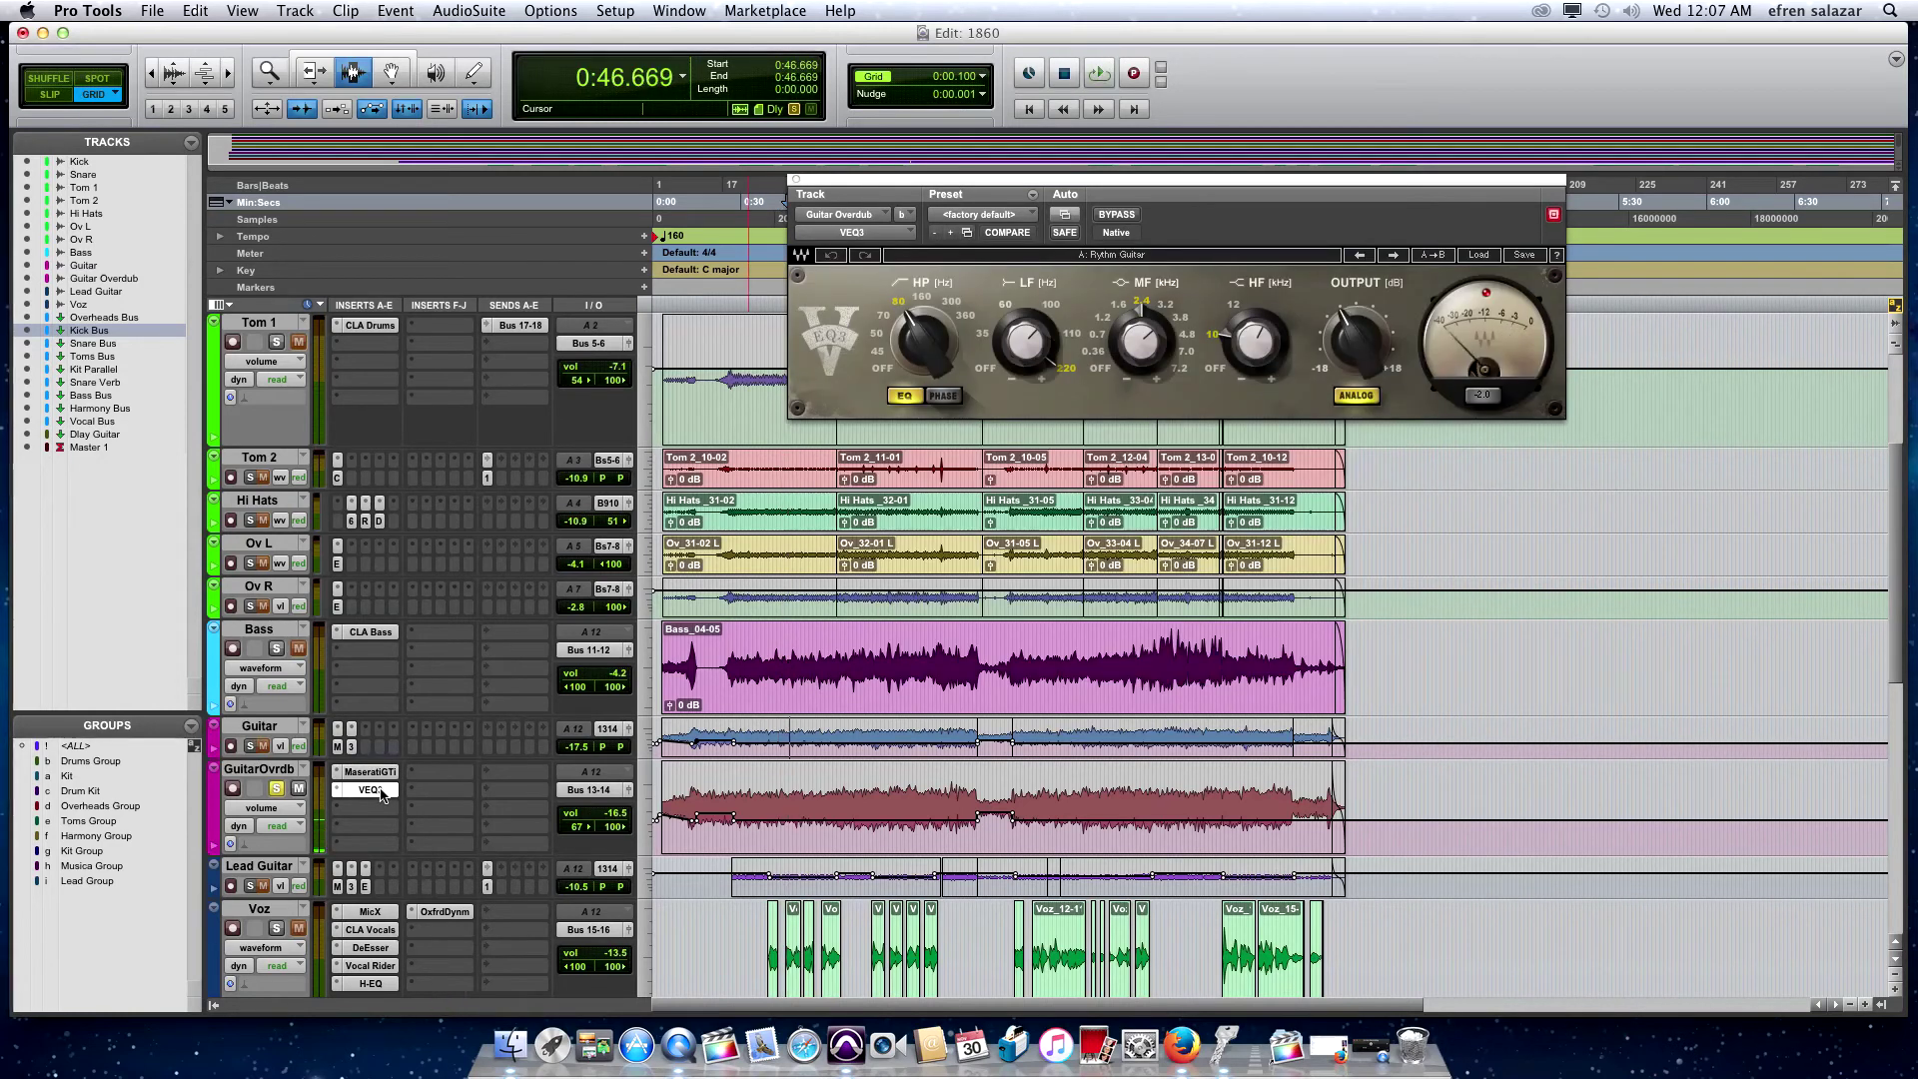
Enlarge the Guitar track and play both guitar tracks soloed together from 0:34.100, stopping playback at the end
drag(519, 763, 520, 822)
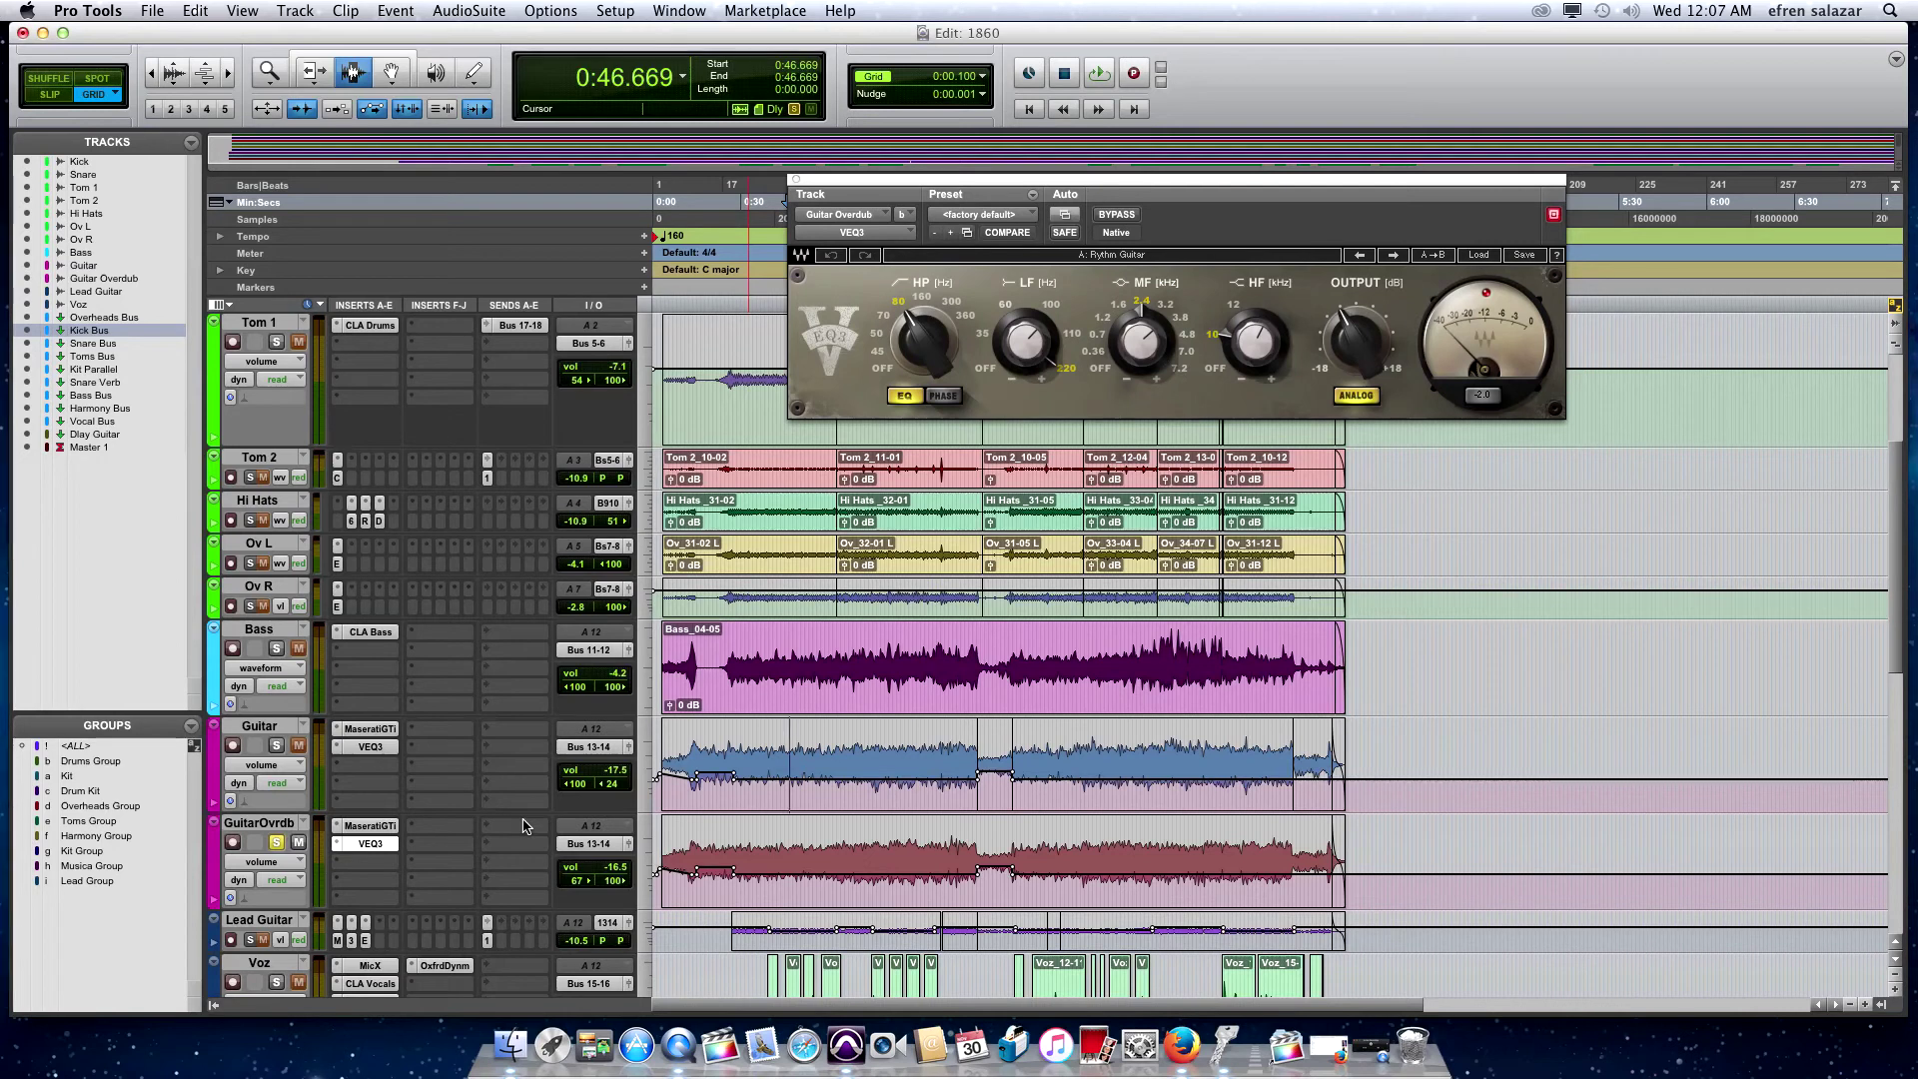
click(752, 775)
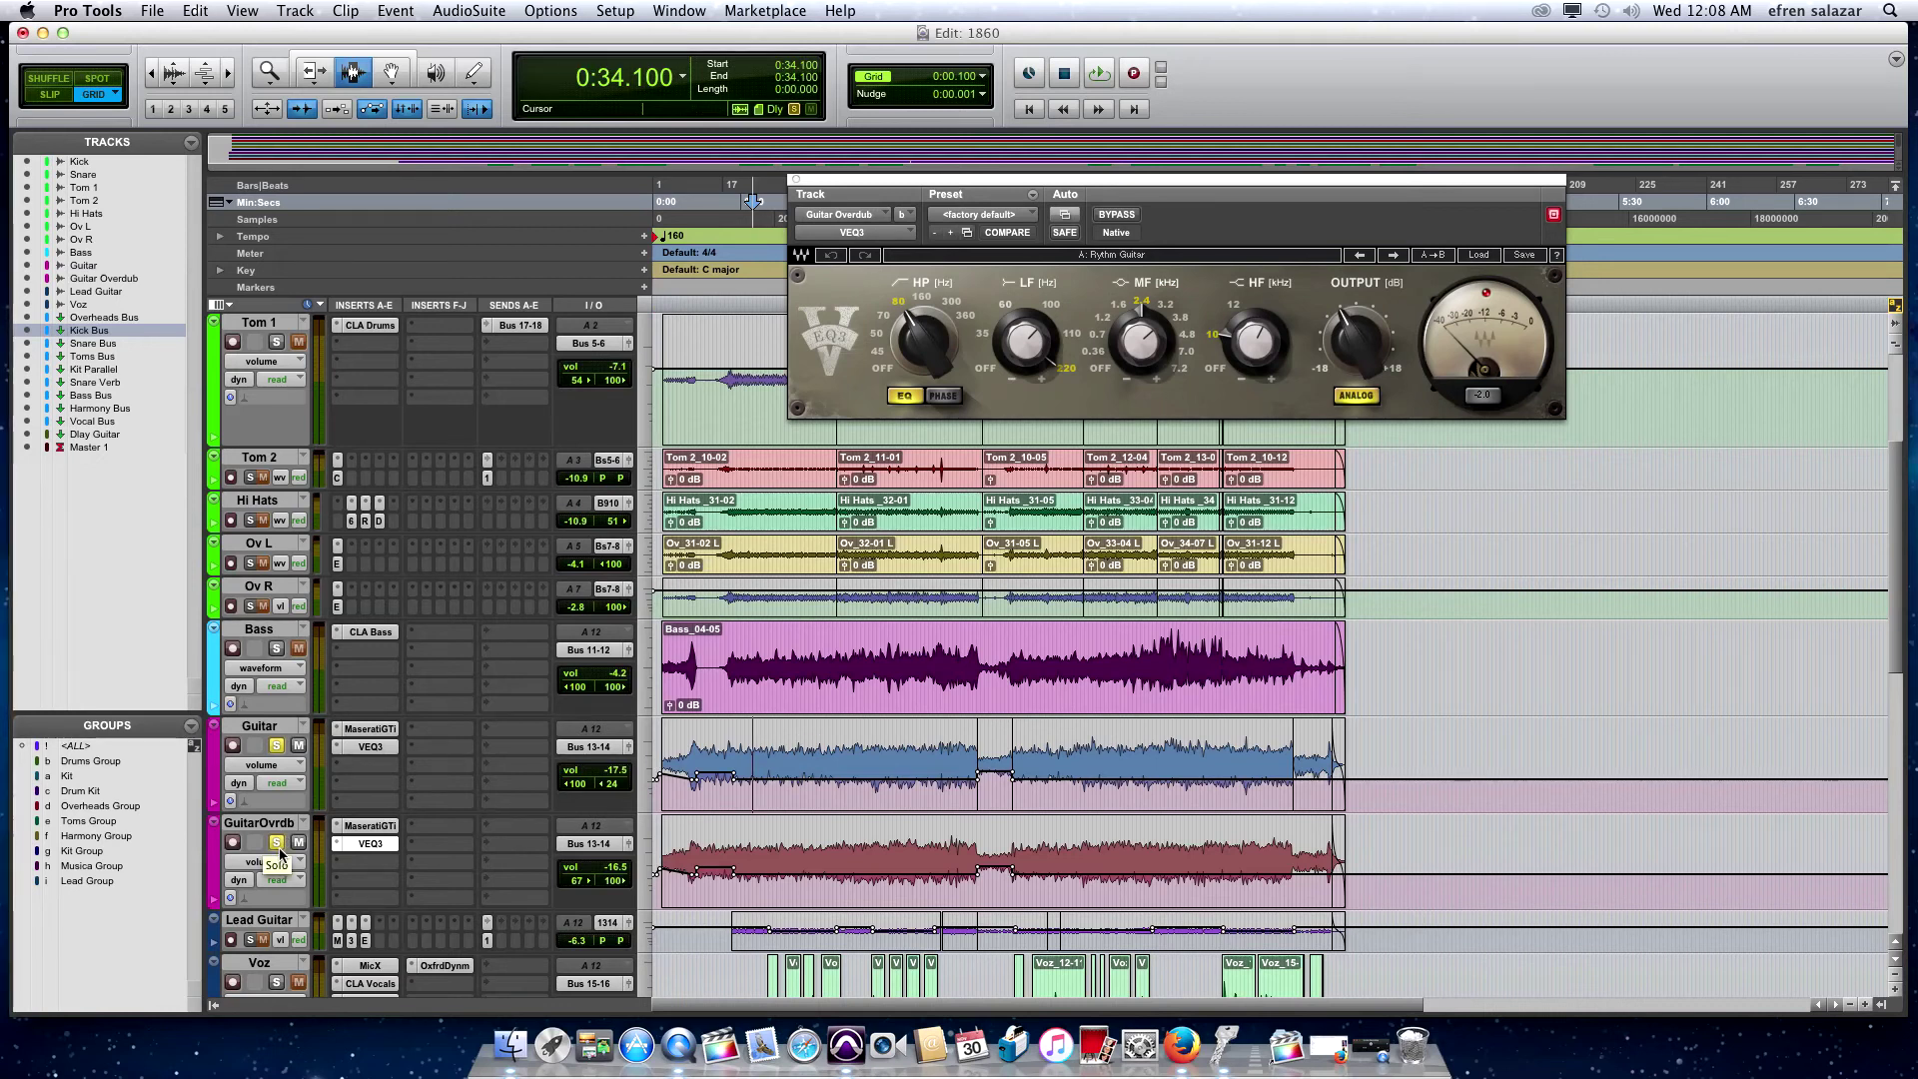
key(space)
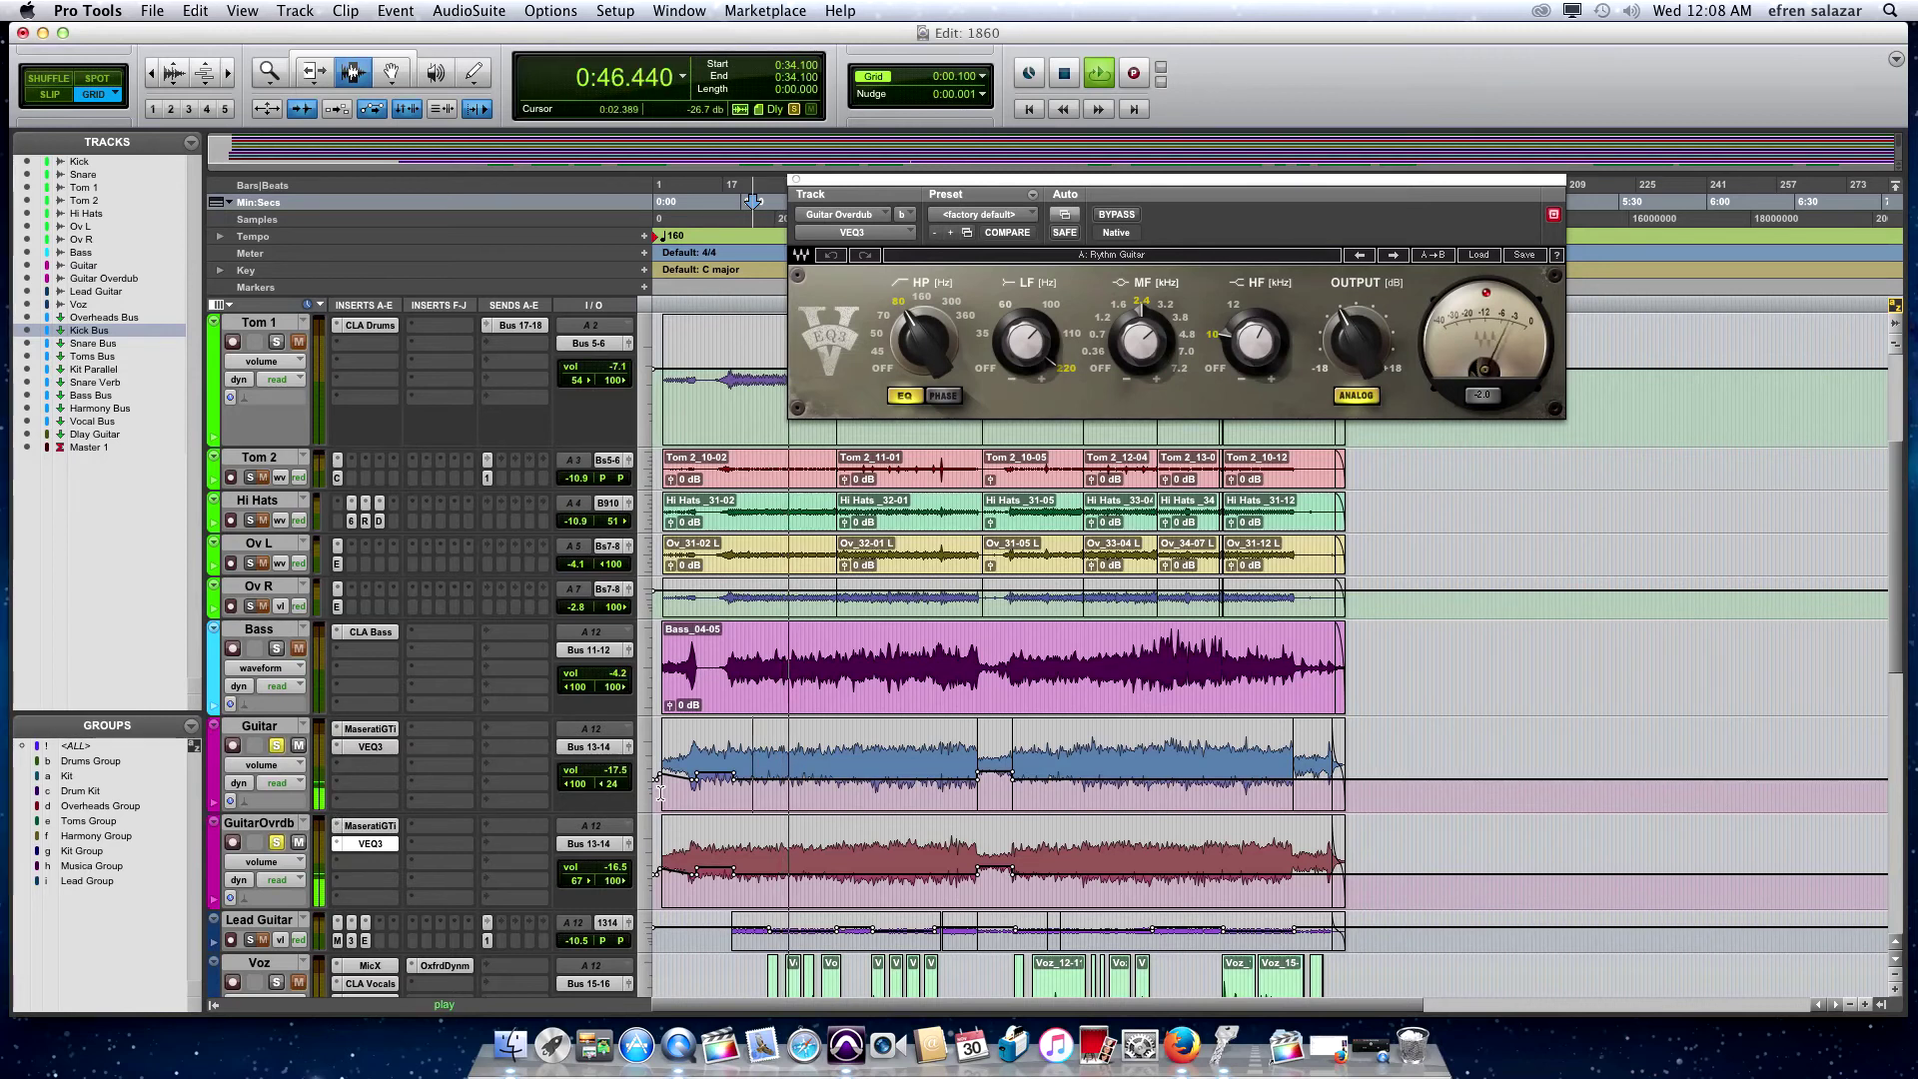
key(space)
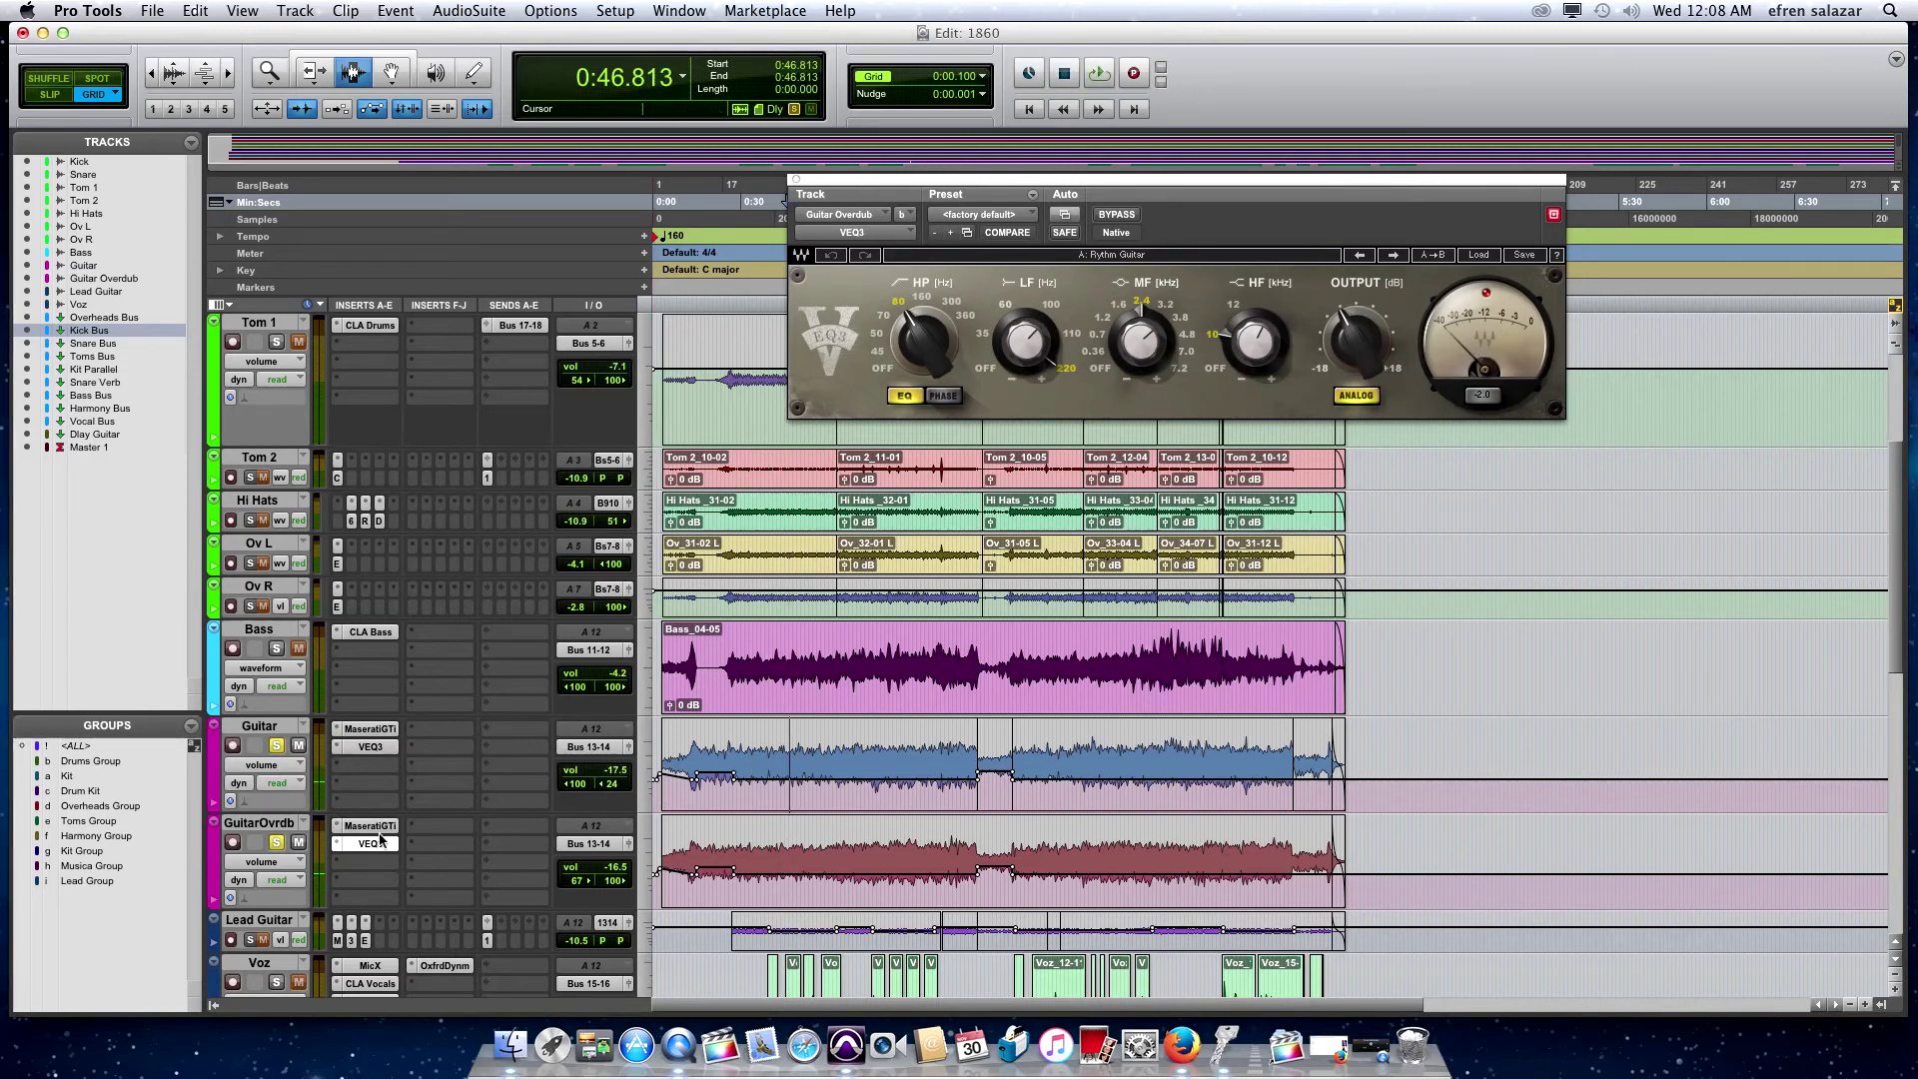
Unsolo both guitar tracks and play the full mix briefly, leaving playback stopped
click(277, 842)
key(space)
scroll(720, 799, down, 3)
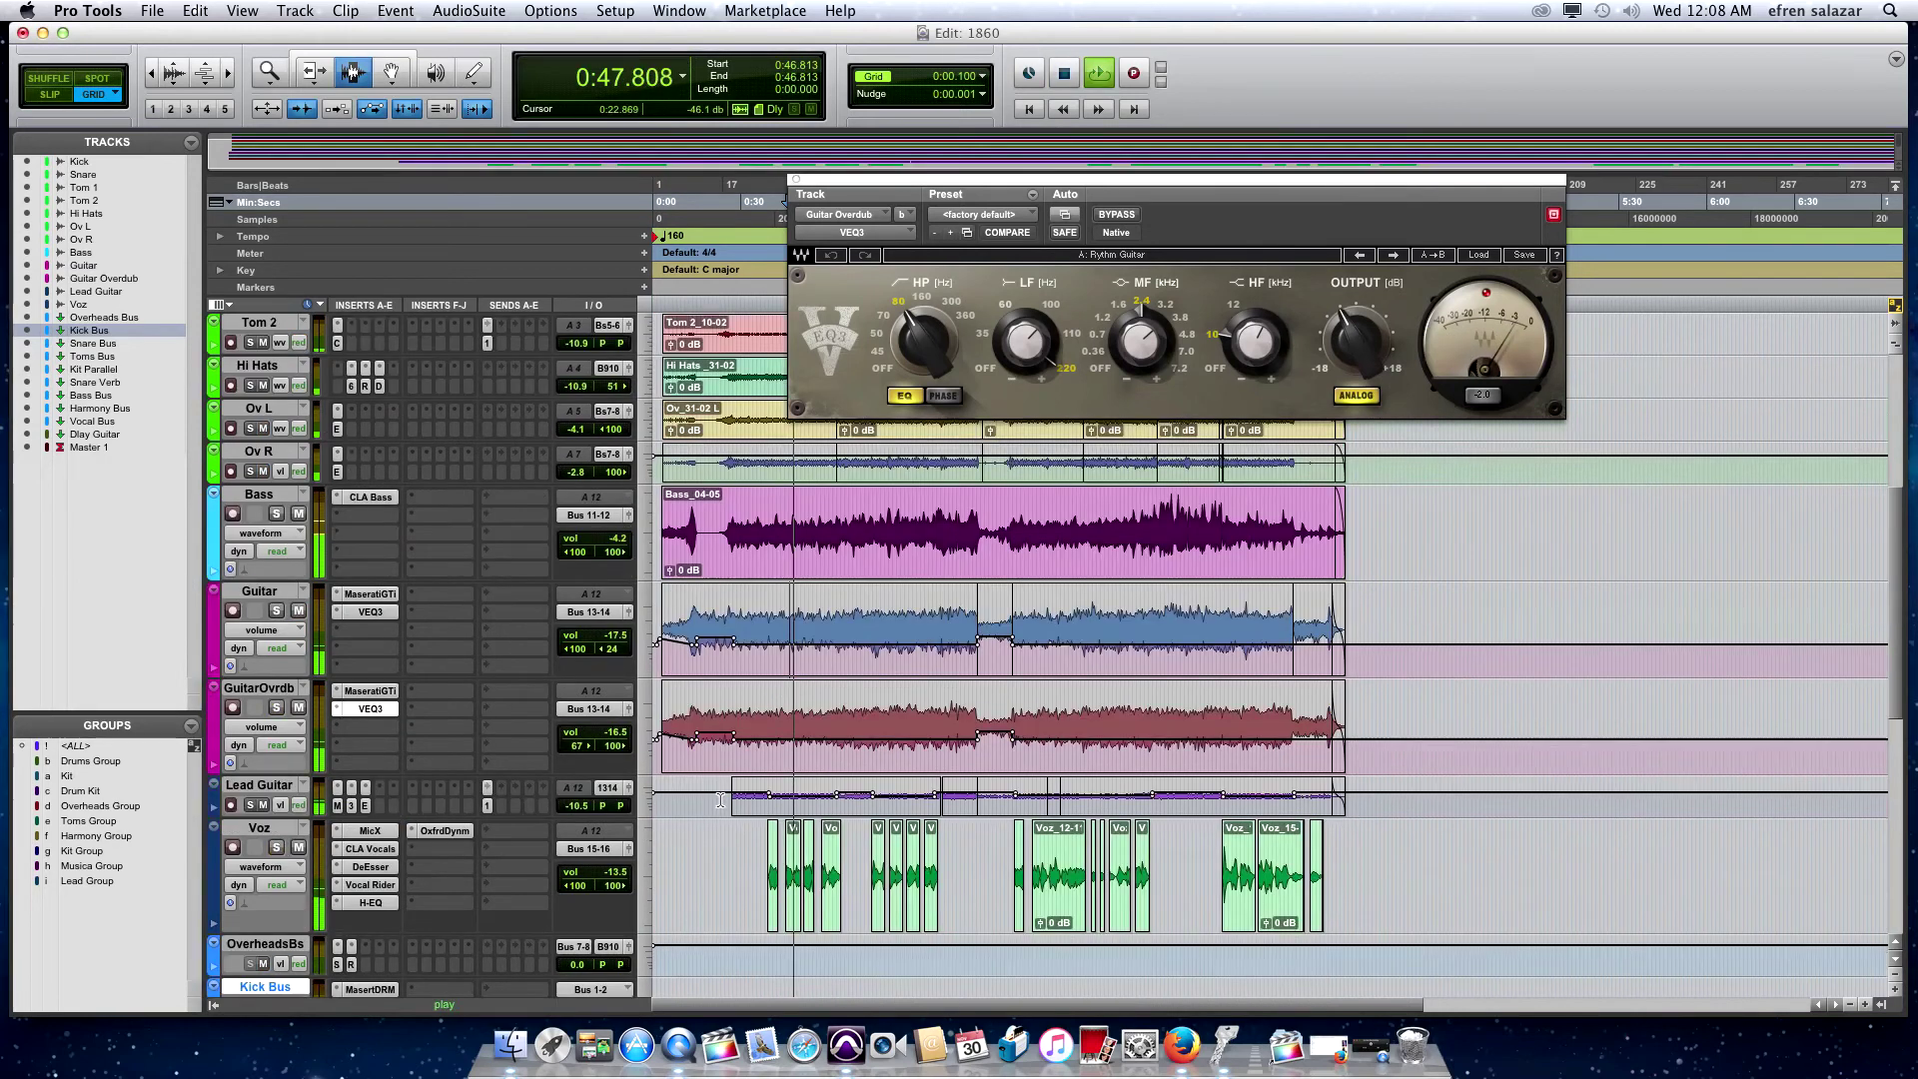
scroll(720, 799, down, 2)
key(space)
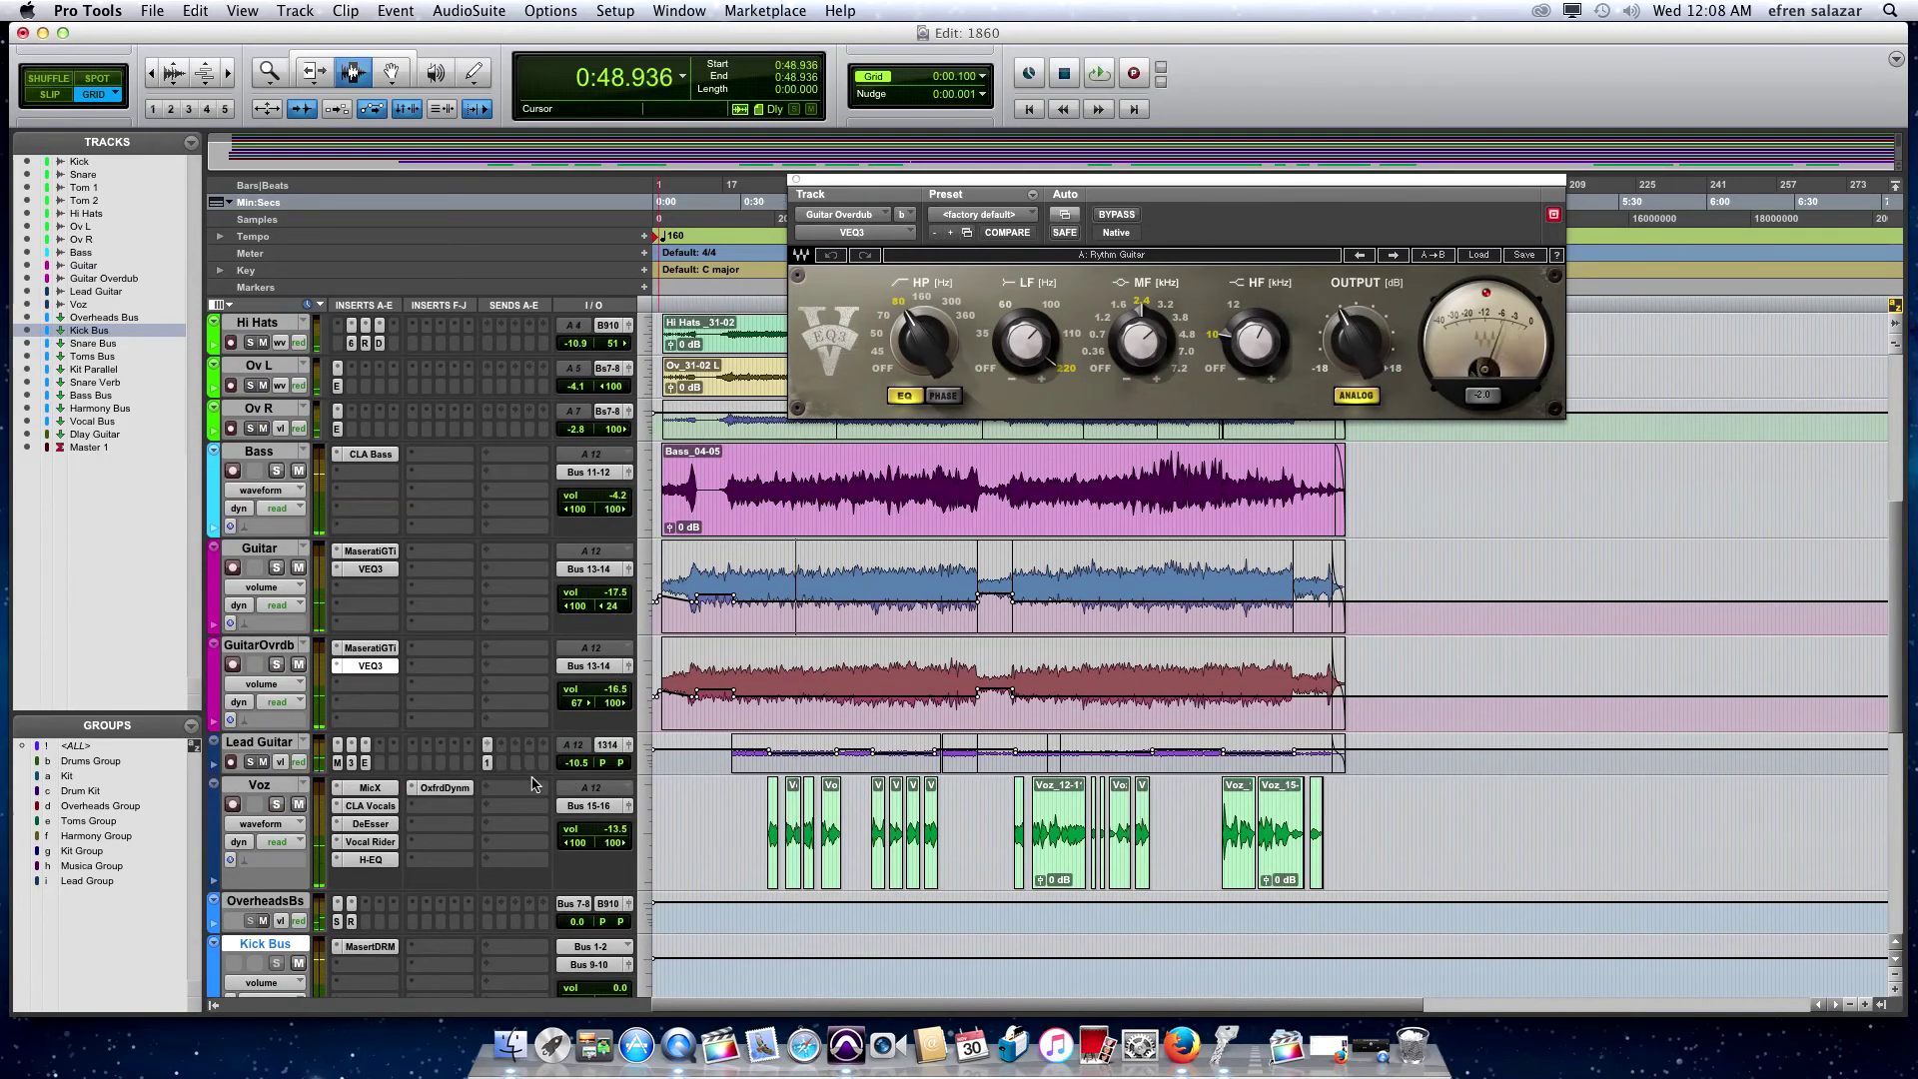
Enlarge the Lead Guitar track to show its full inserts and send, and solo it
click(527, 775)
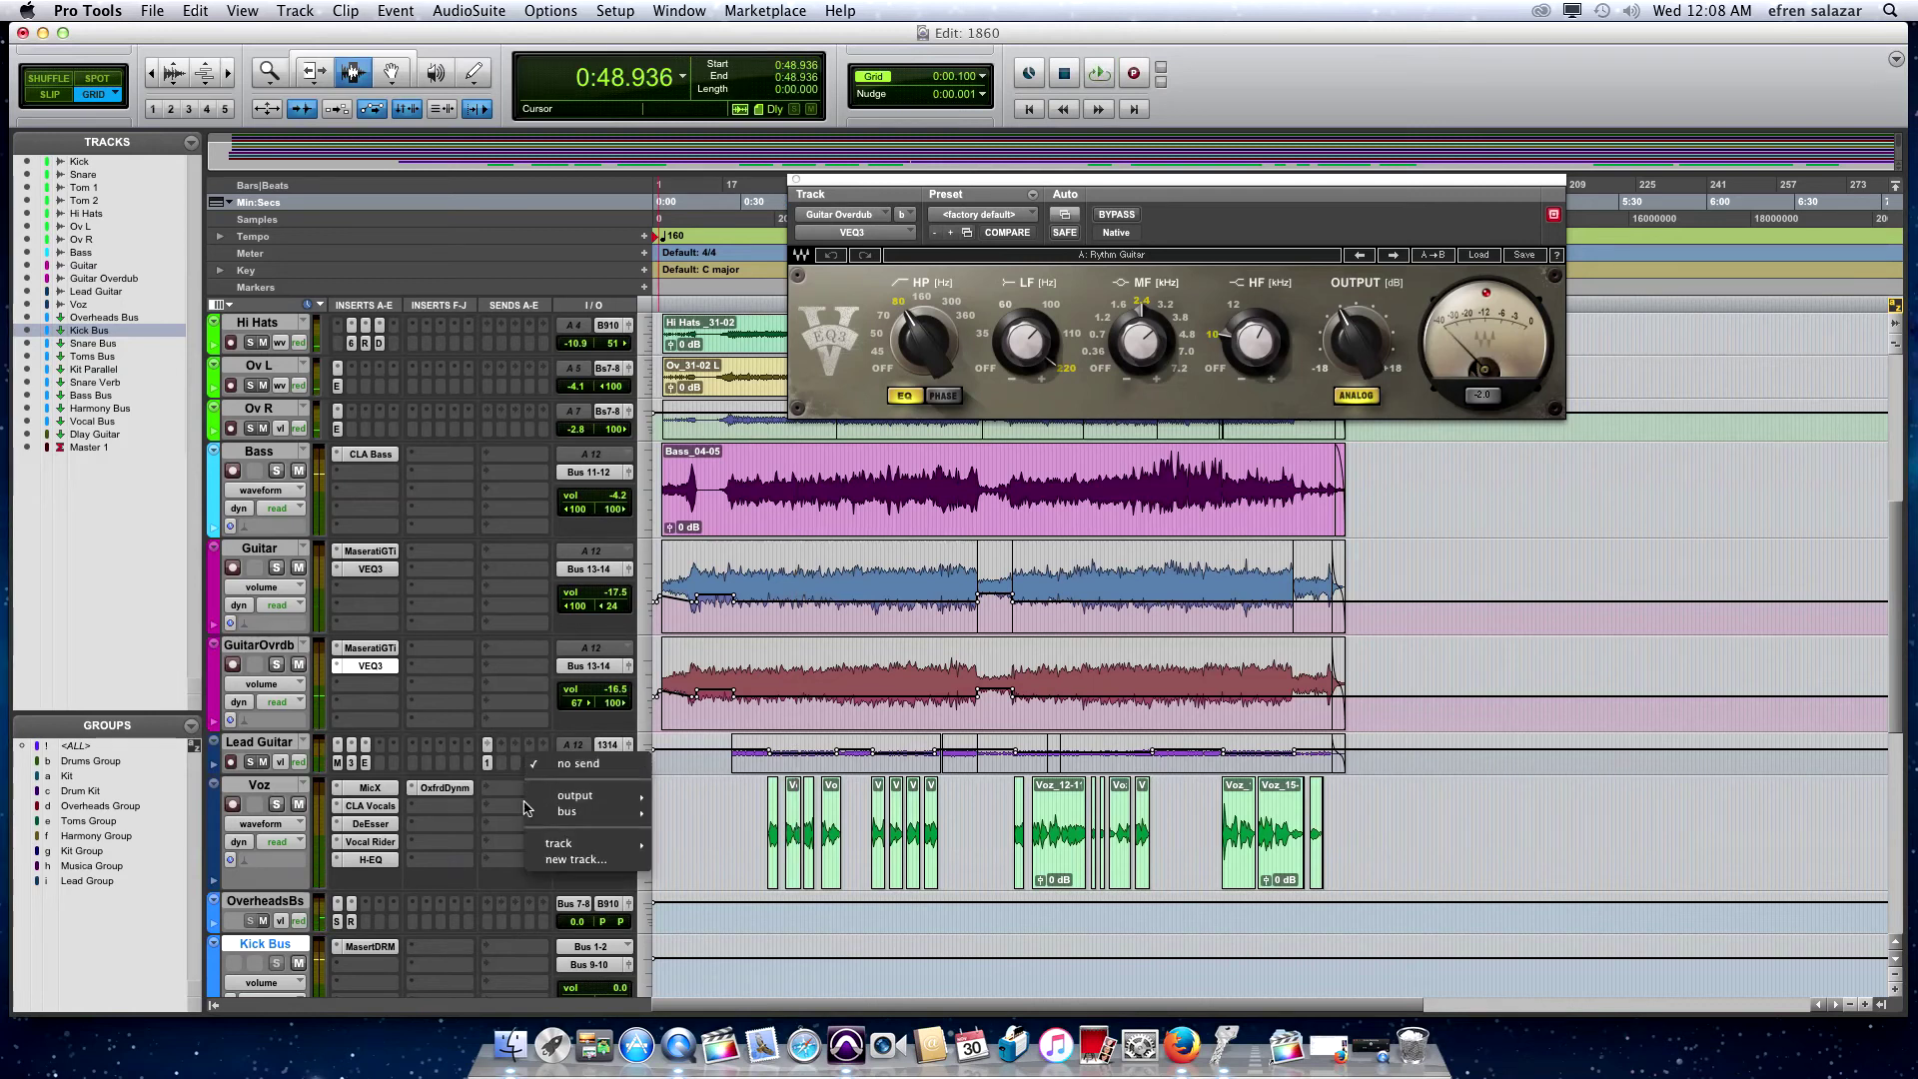
click(481, 853)
drag(506, 773, 503, 847)
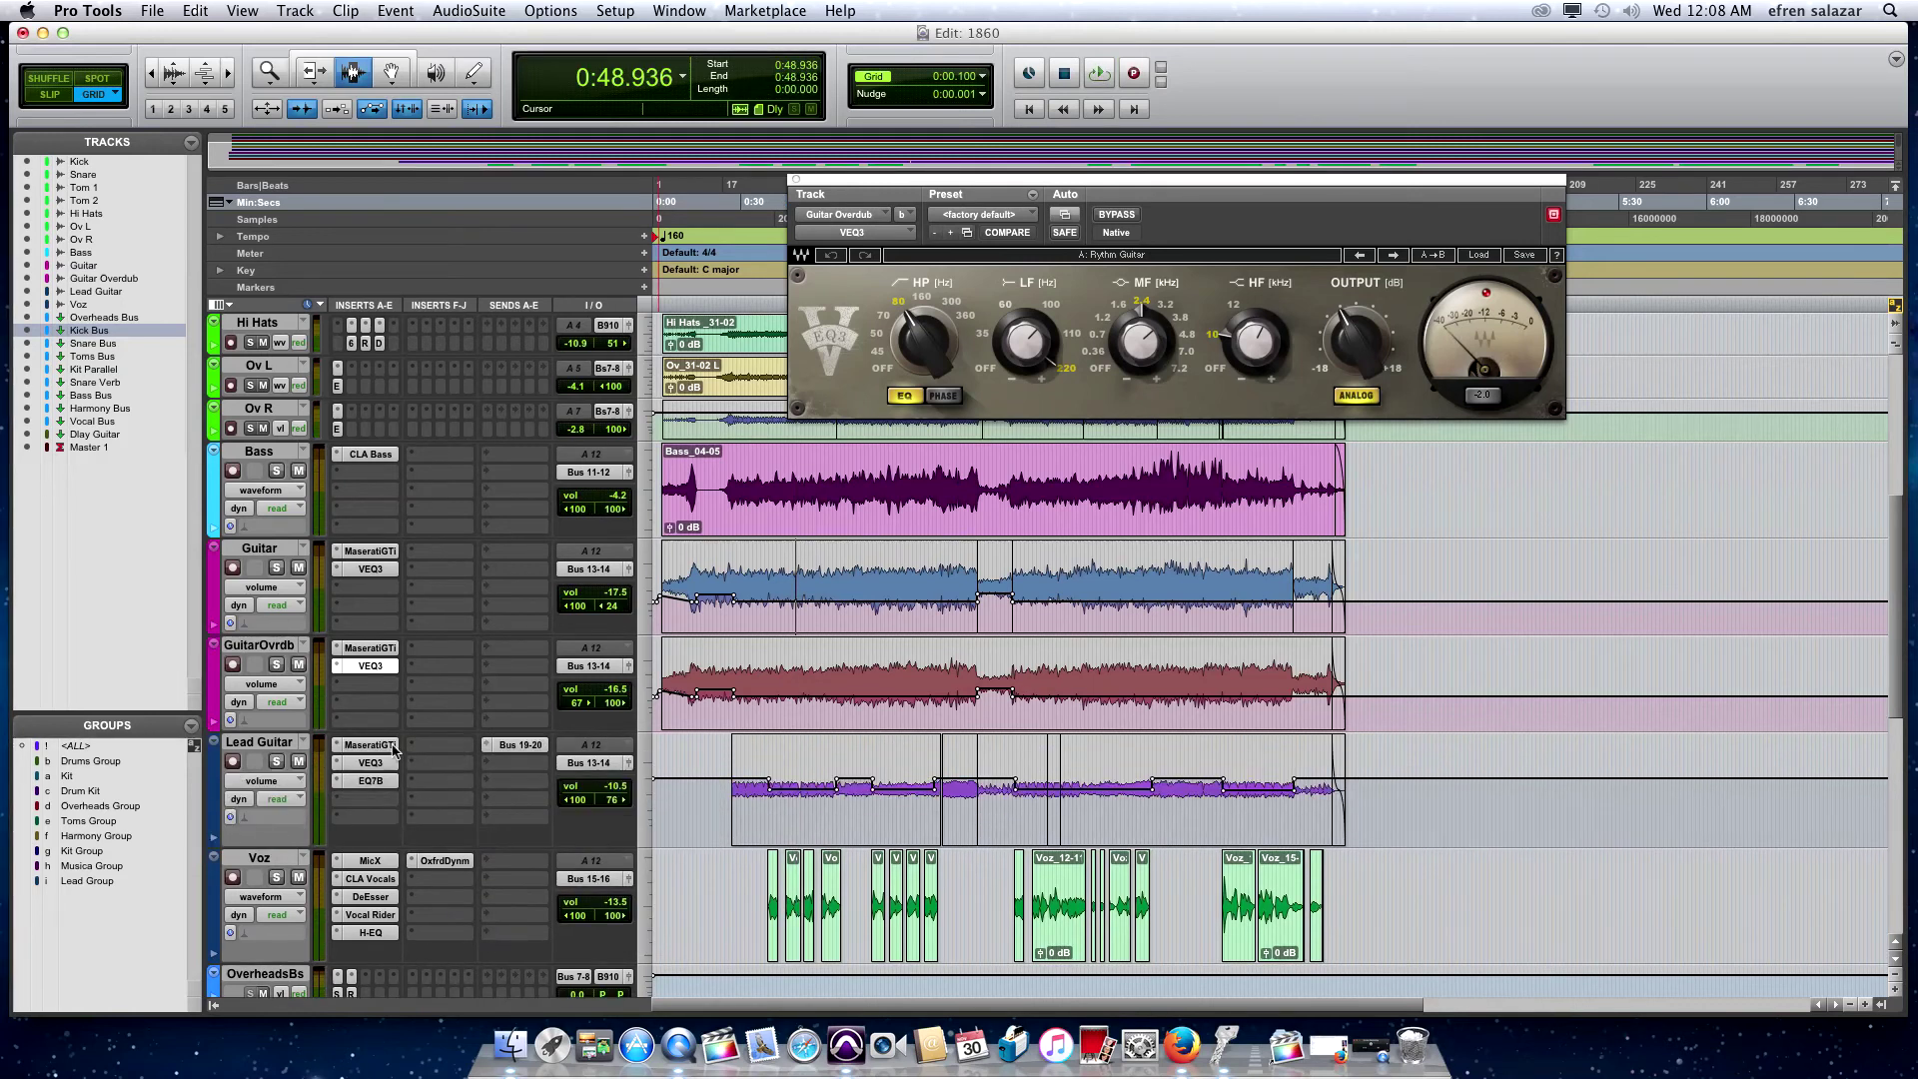
click(276, 767)
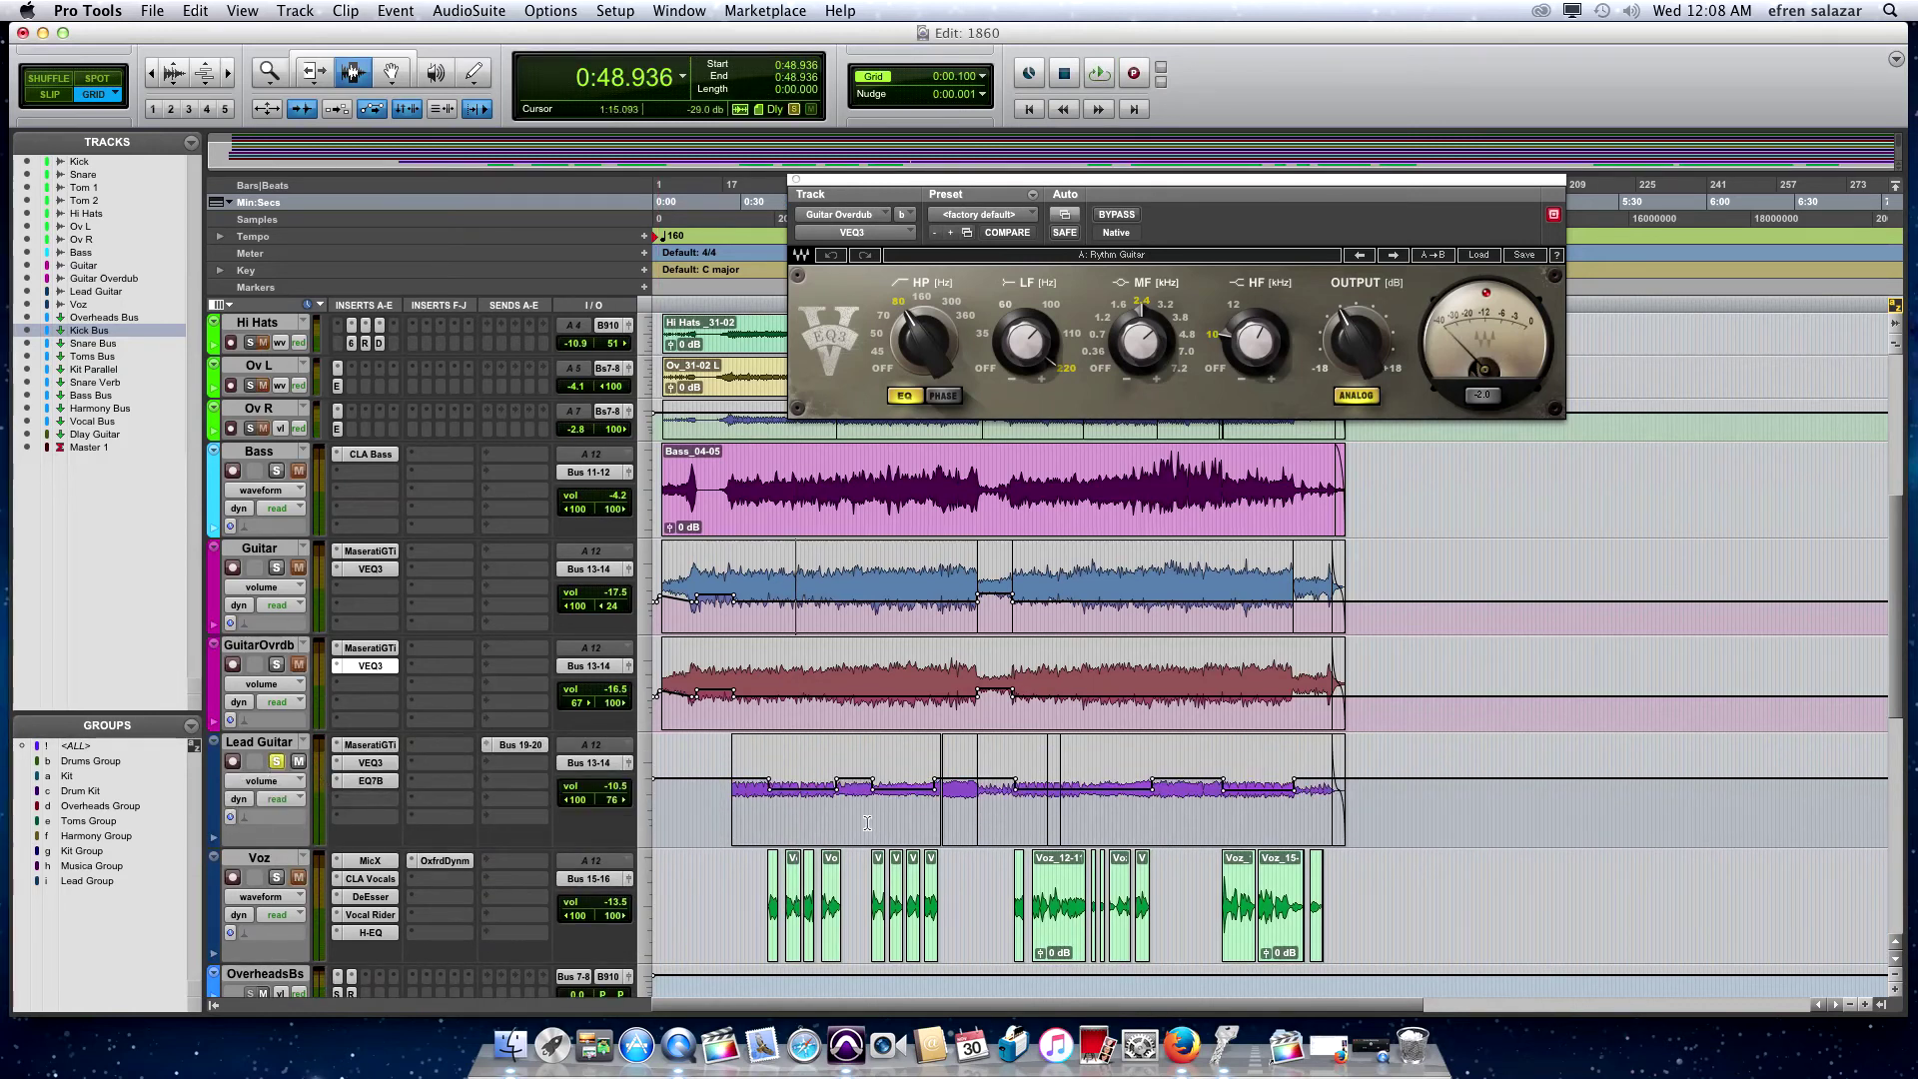
Open the Lead Guitar's Maserati GTi and compare it bypassed and active while playing from 1:00.100, leaving it active
click(829, 802)
key(space)
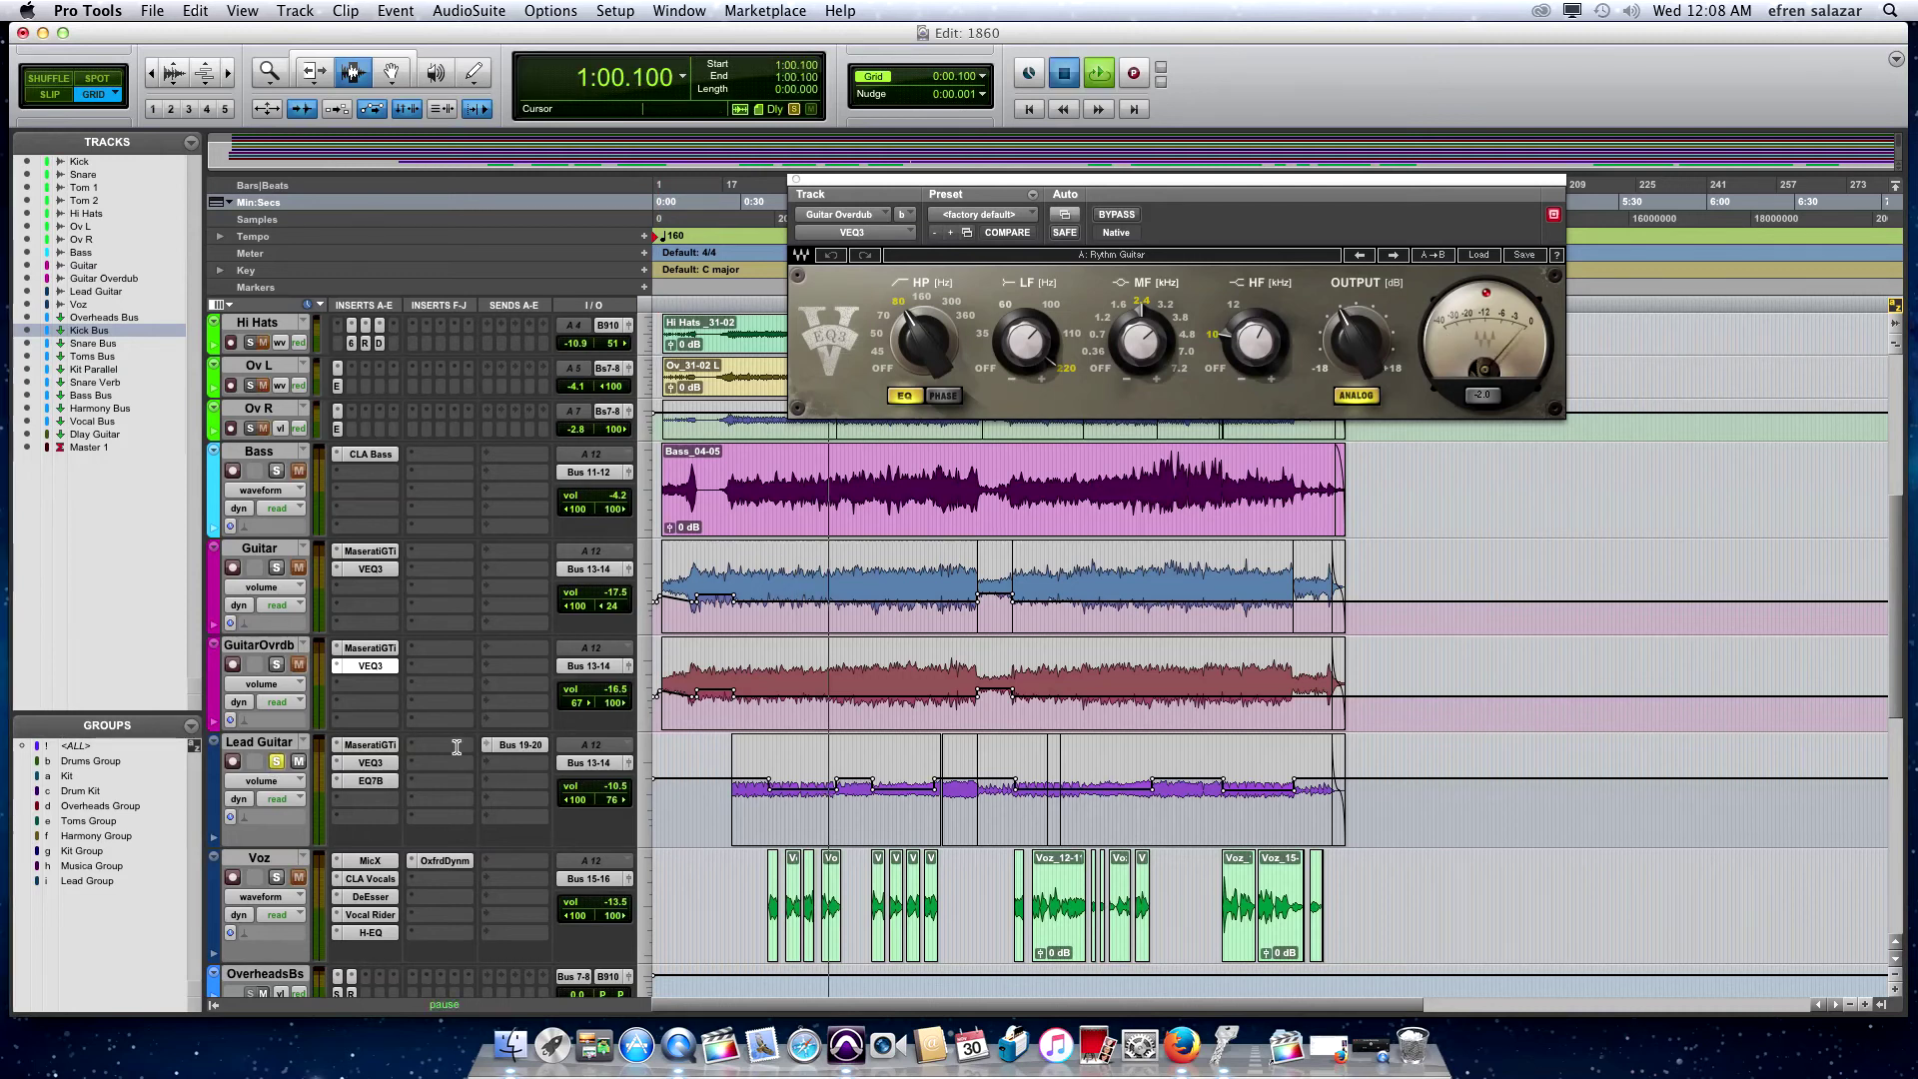
click(370, 744)
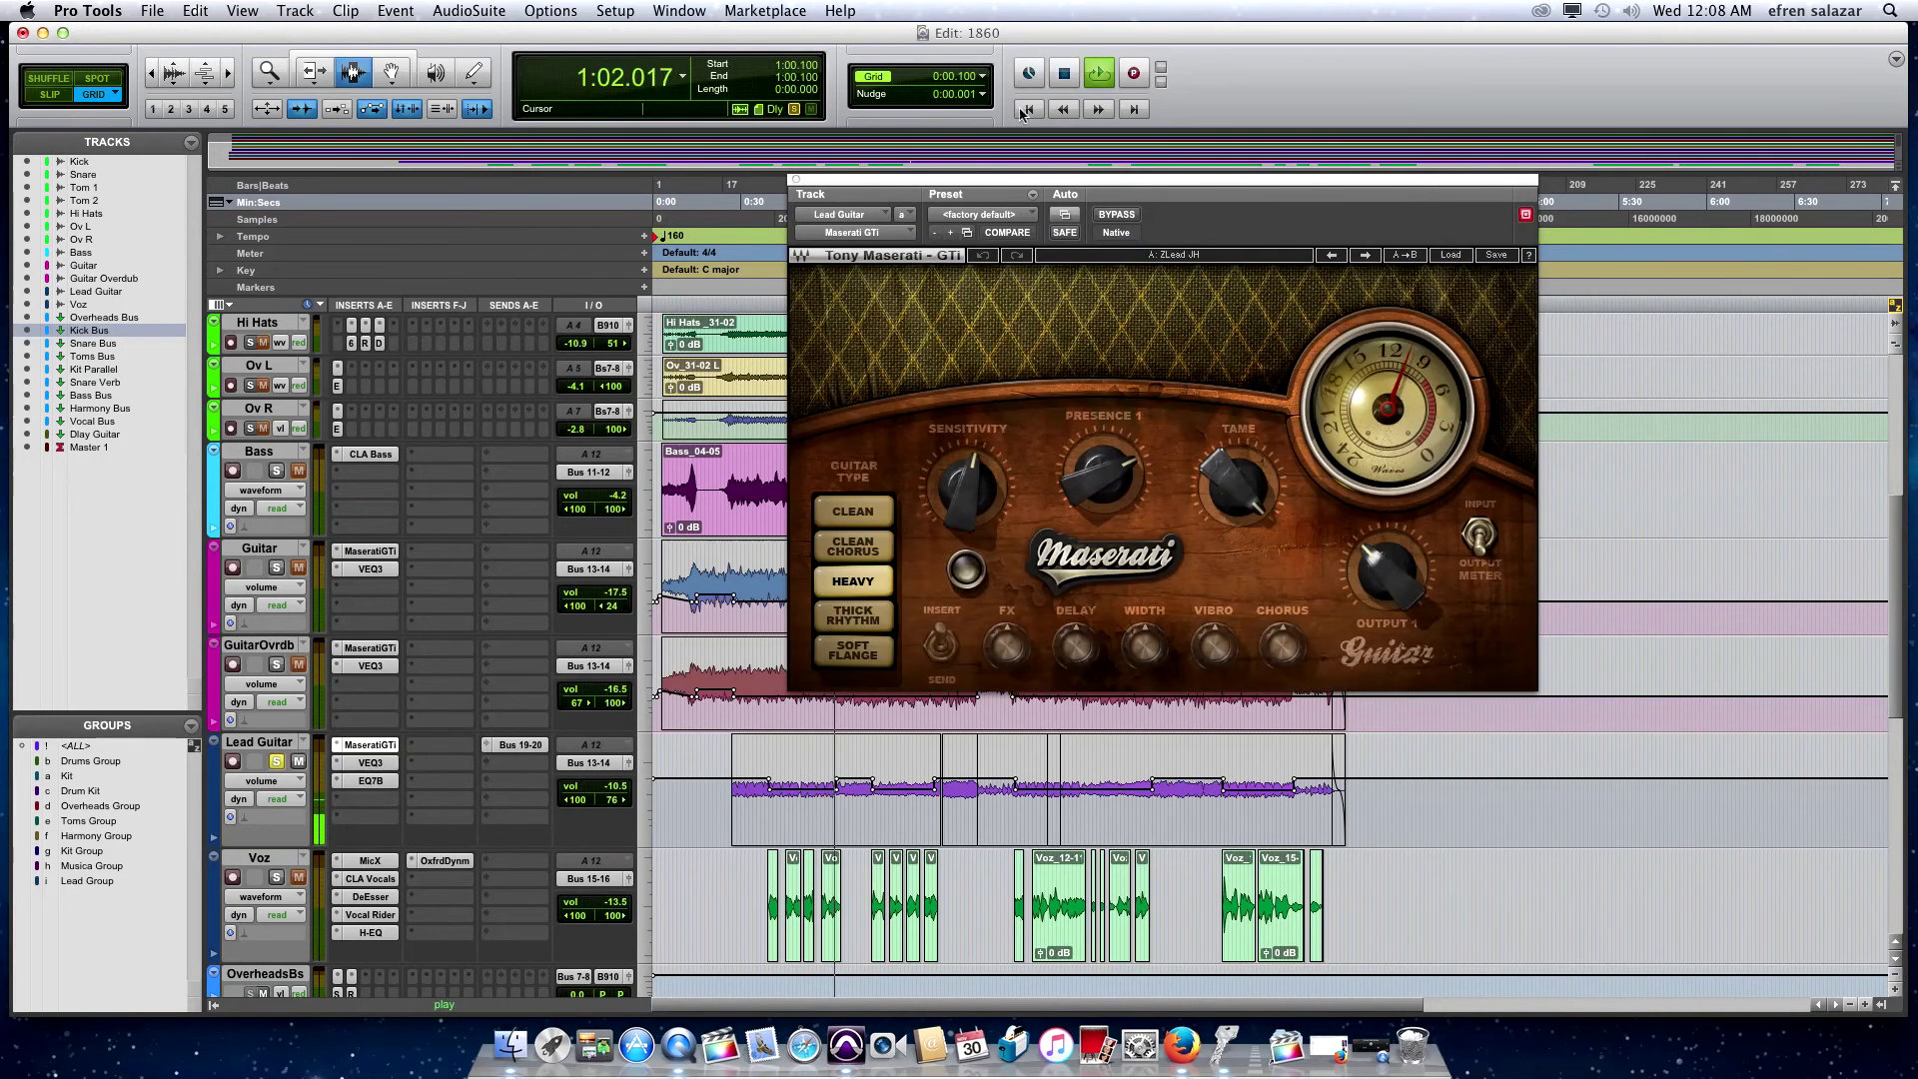
click(1116, 216)
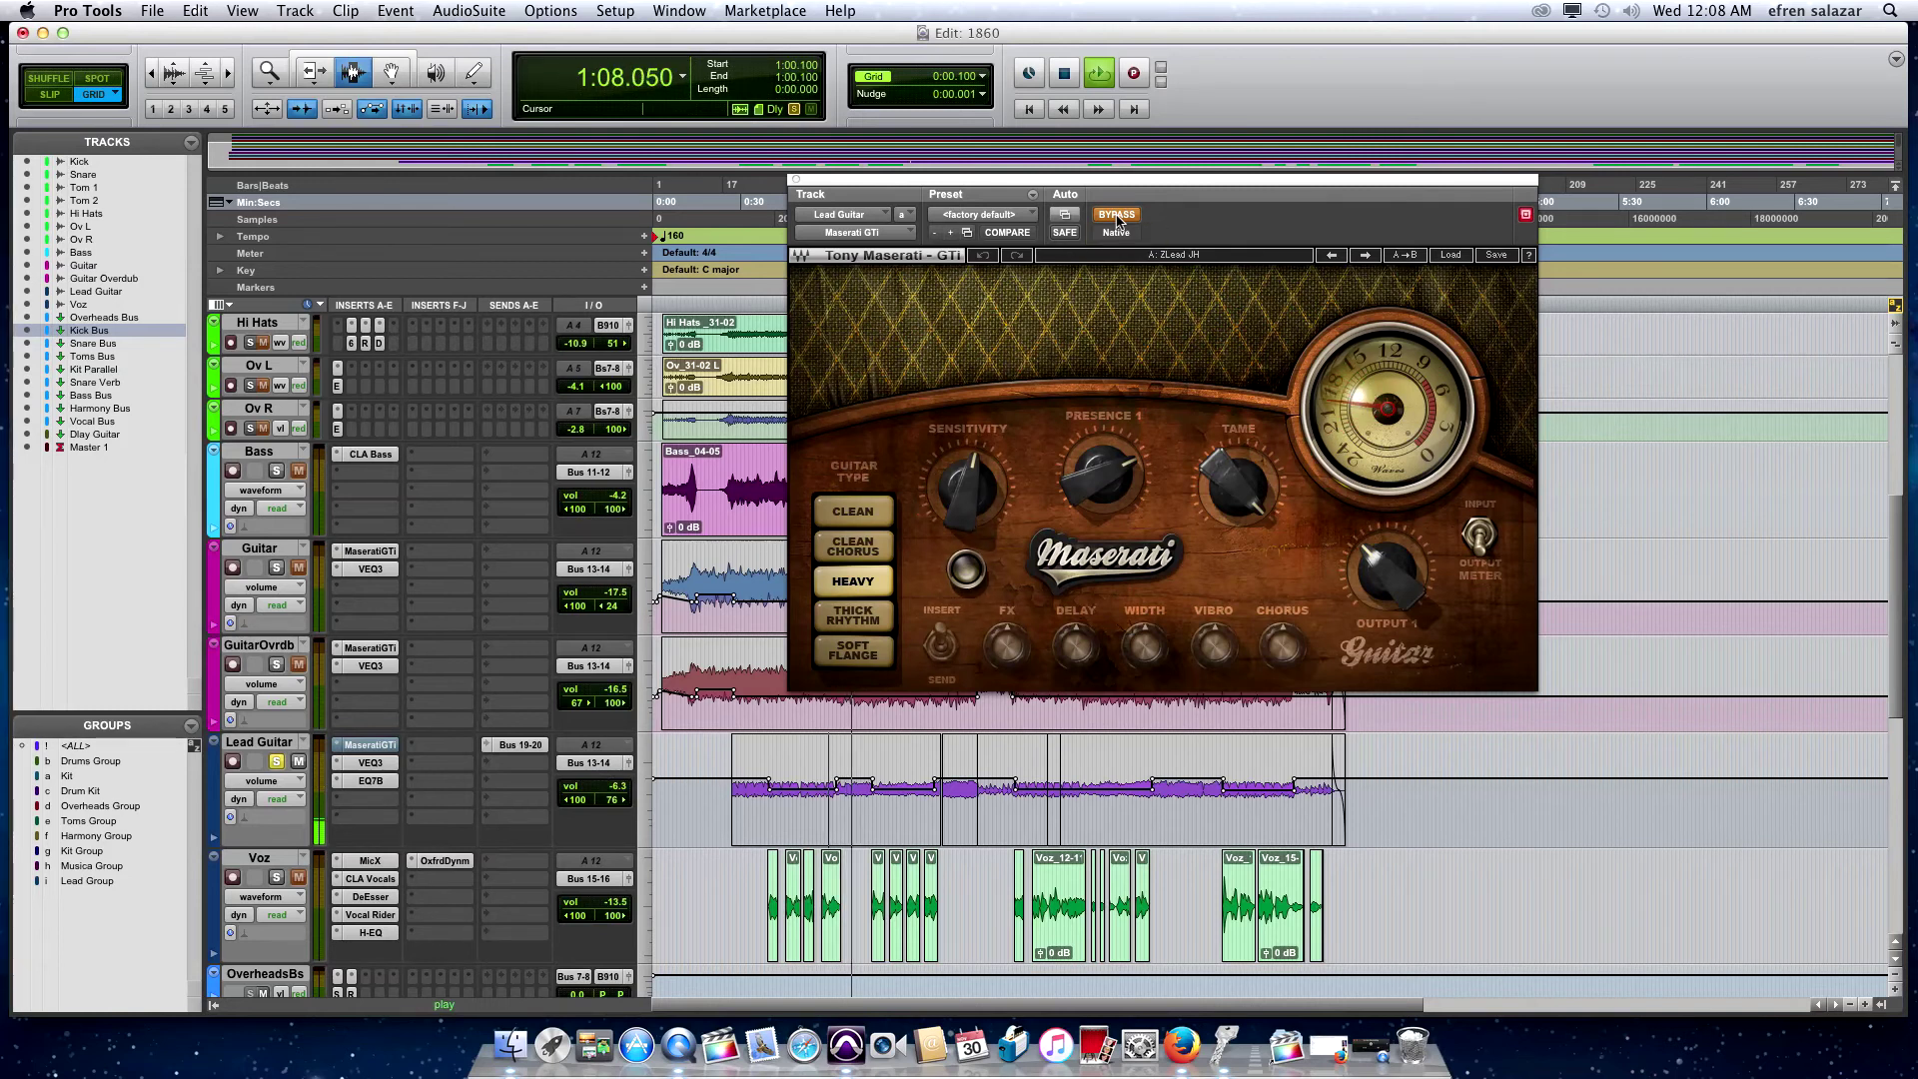
click(1116, 216)
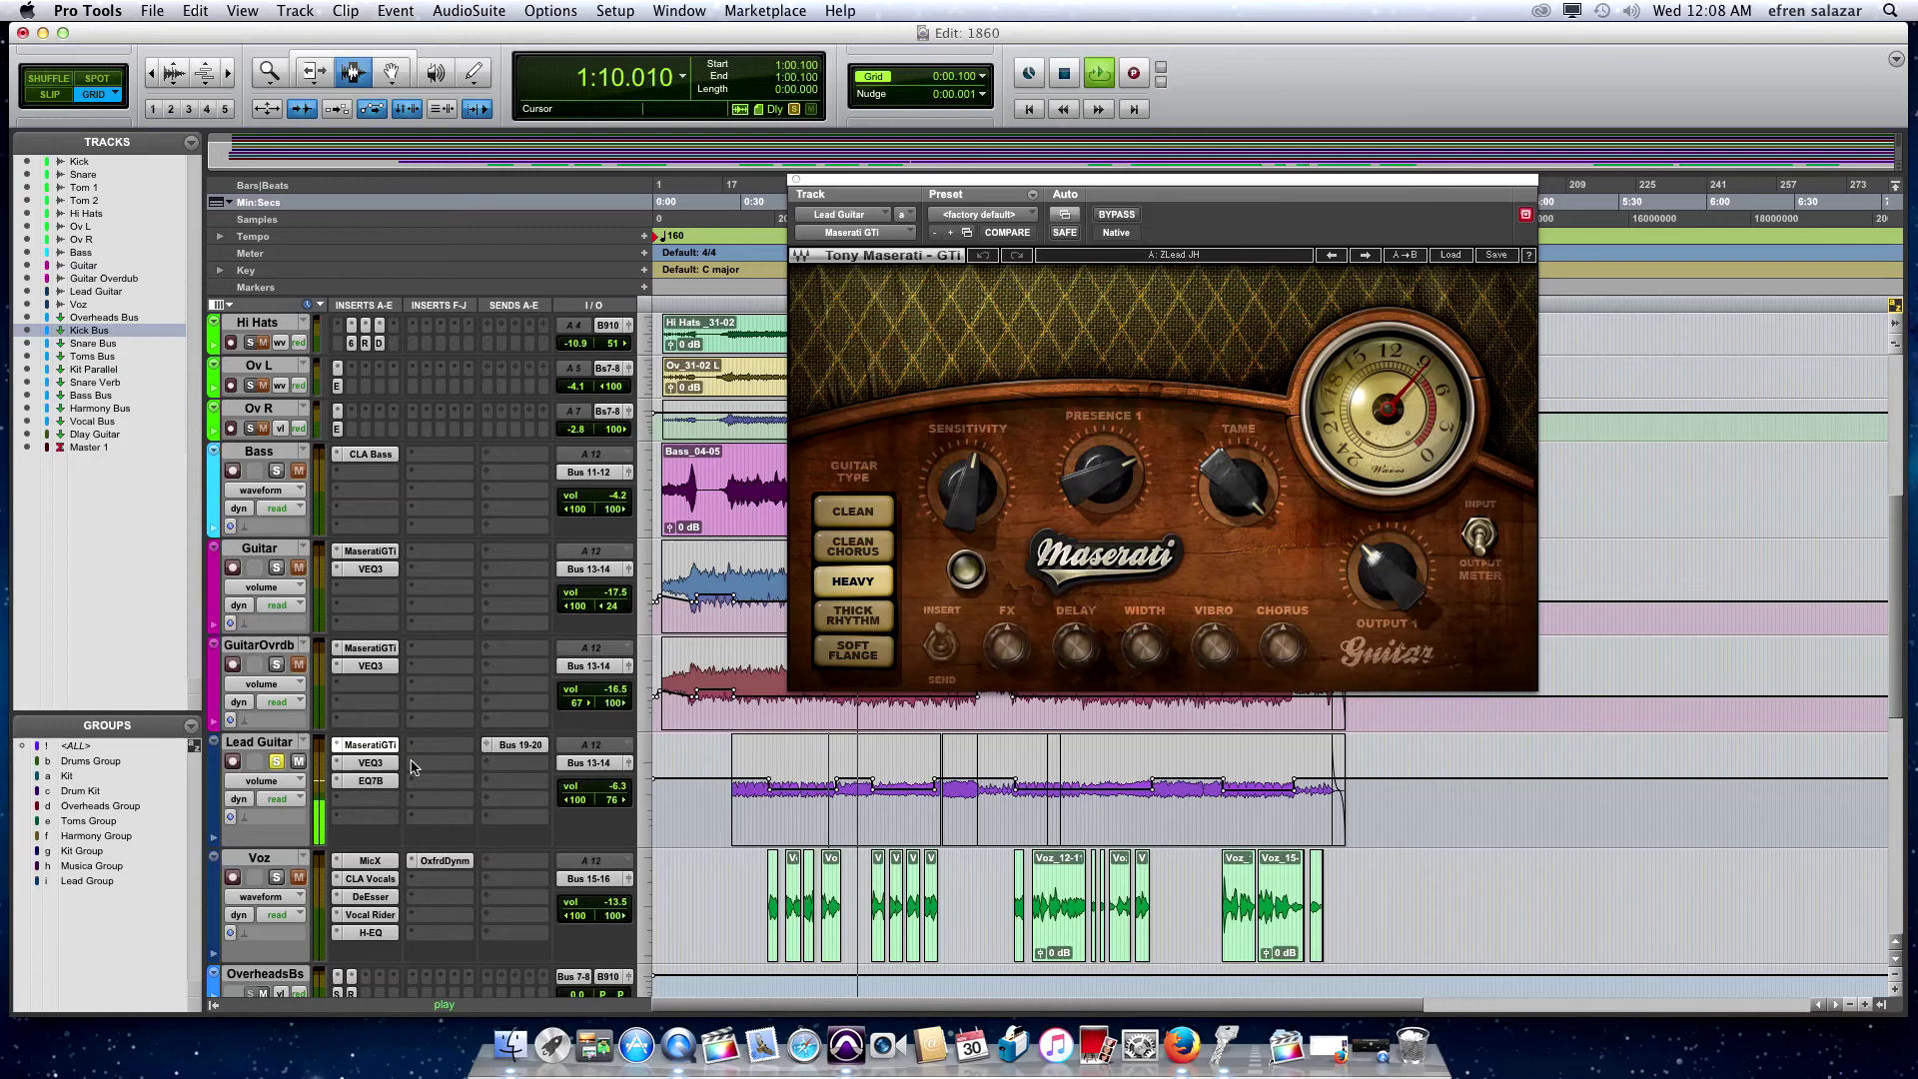
View the Lead Guitar's VEQ3 and EQ 3 7-Band settings during playback, and stop playback
click(370, 762)
click(372, 780)
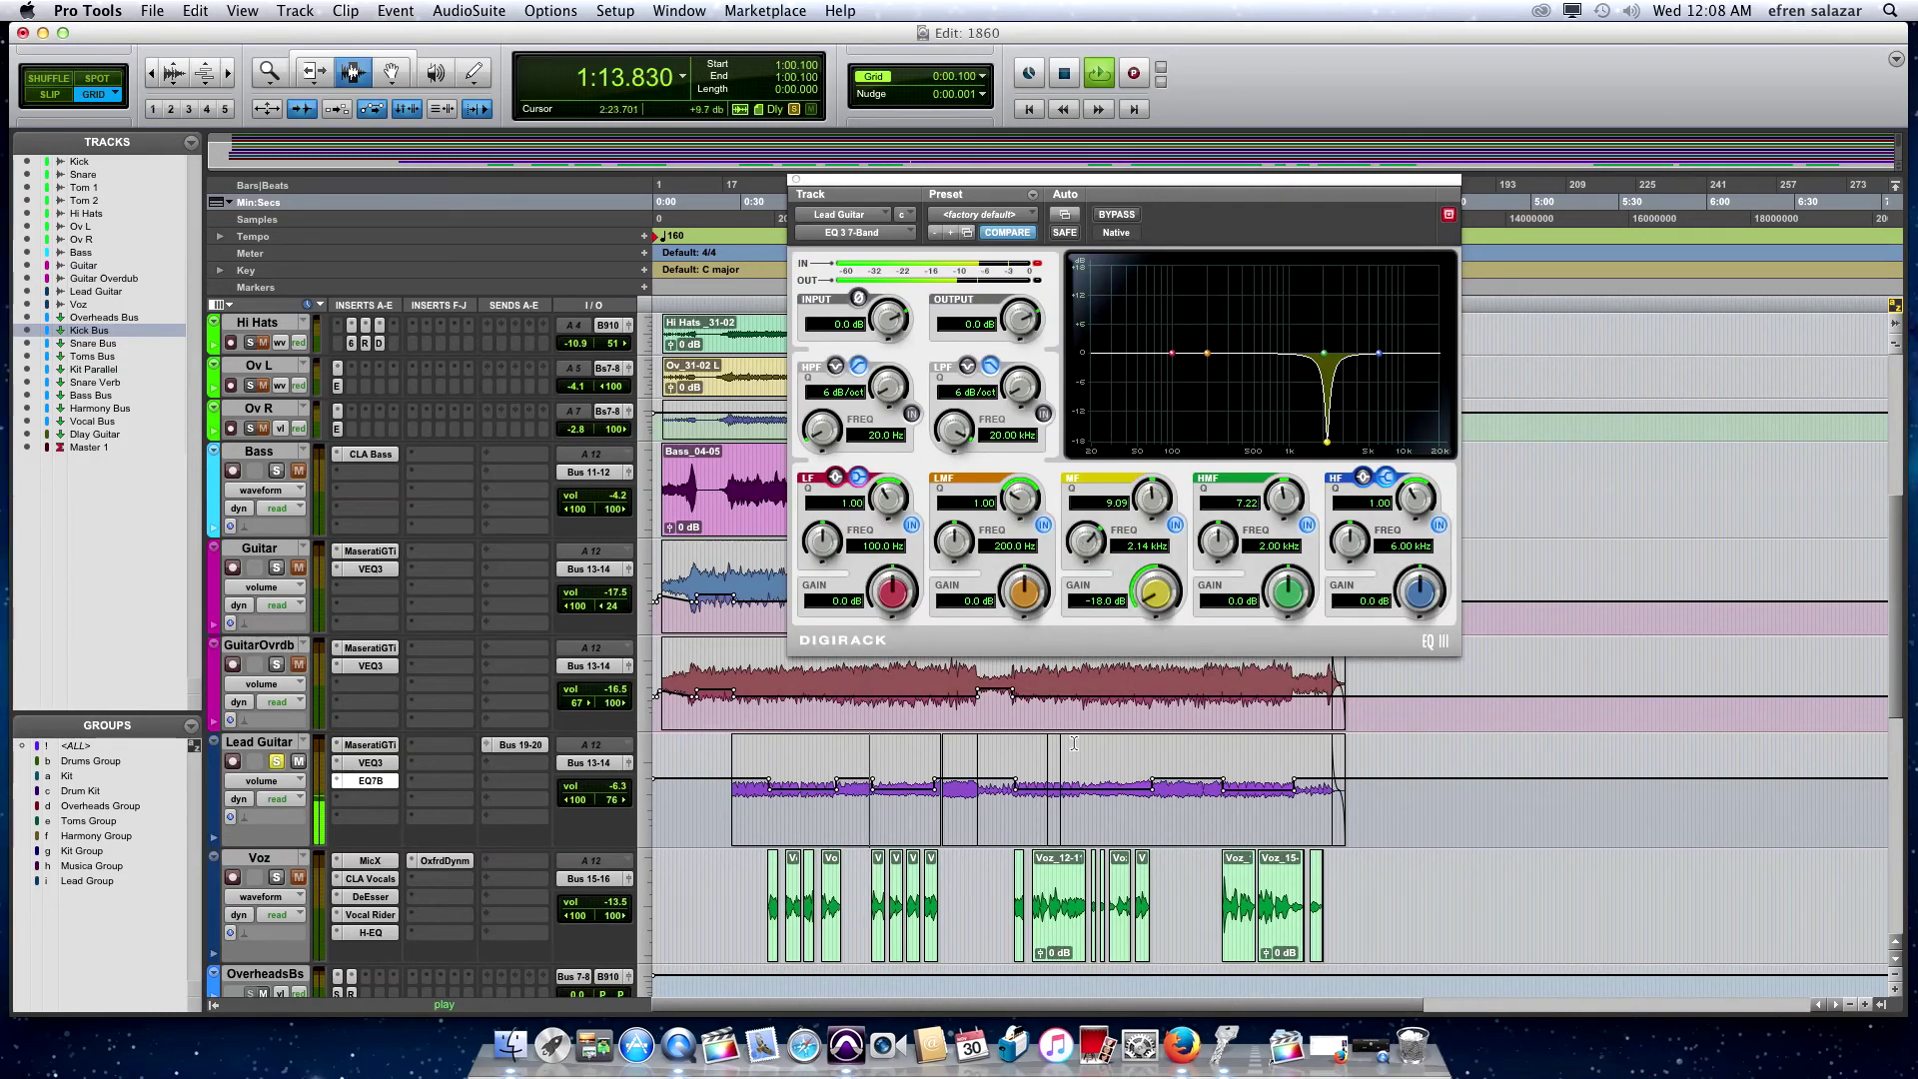
key(space)
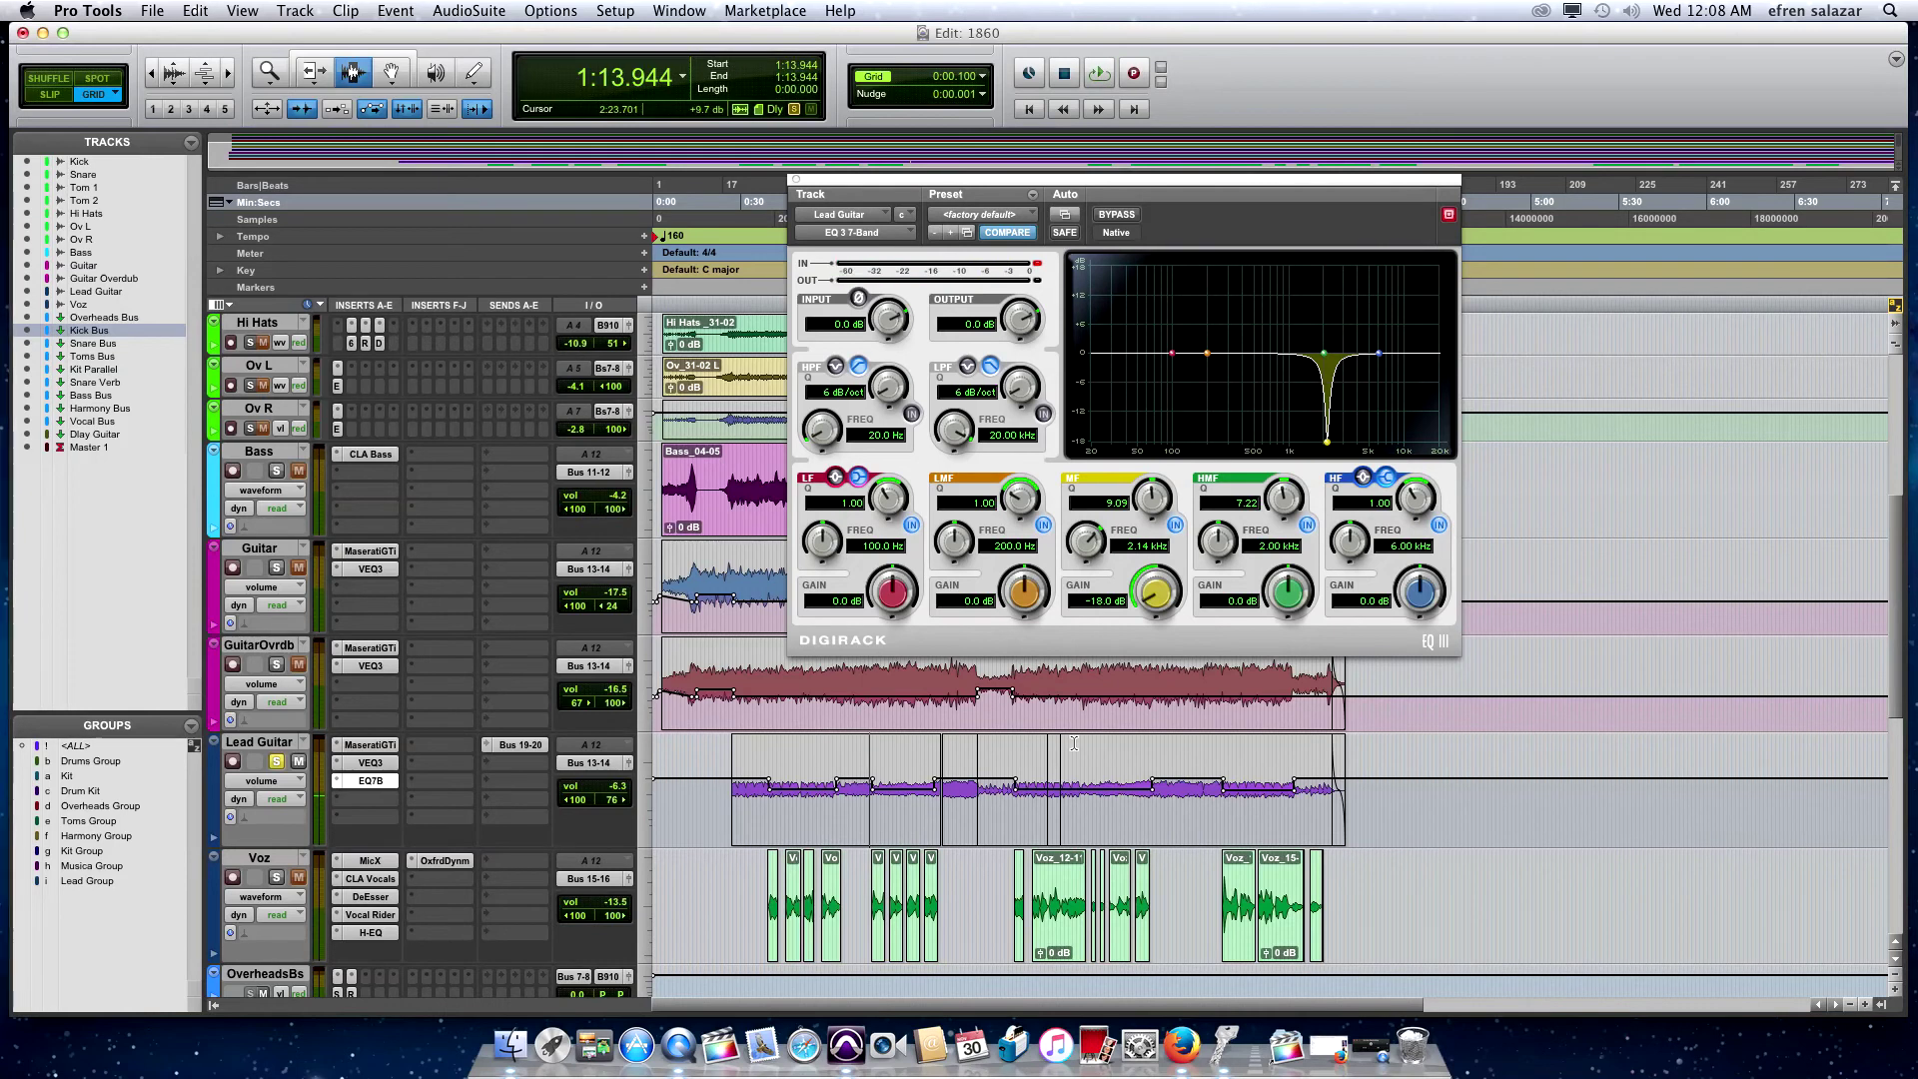
Compare the Lead Guitar's EQ 3 7-Band bypassed and active from 1:26.000, leaving it active, and unsolo the track with playback stopped
click(904, 799)
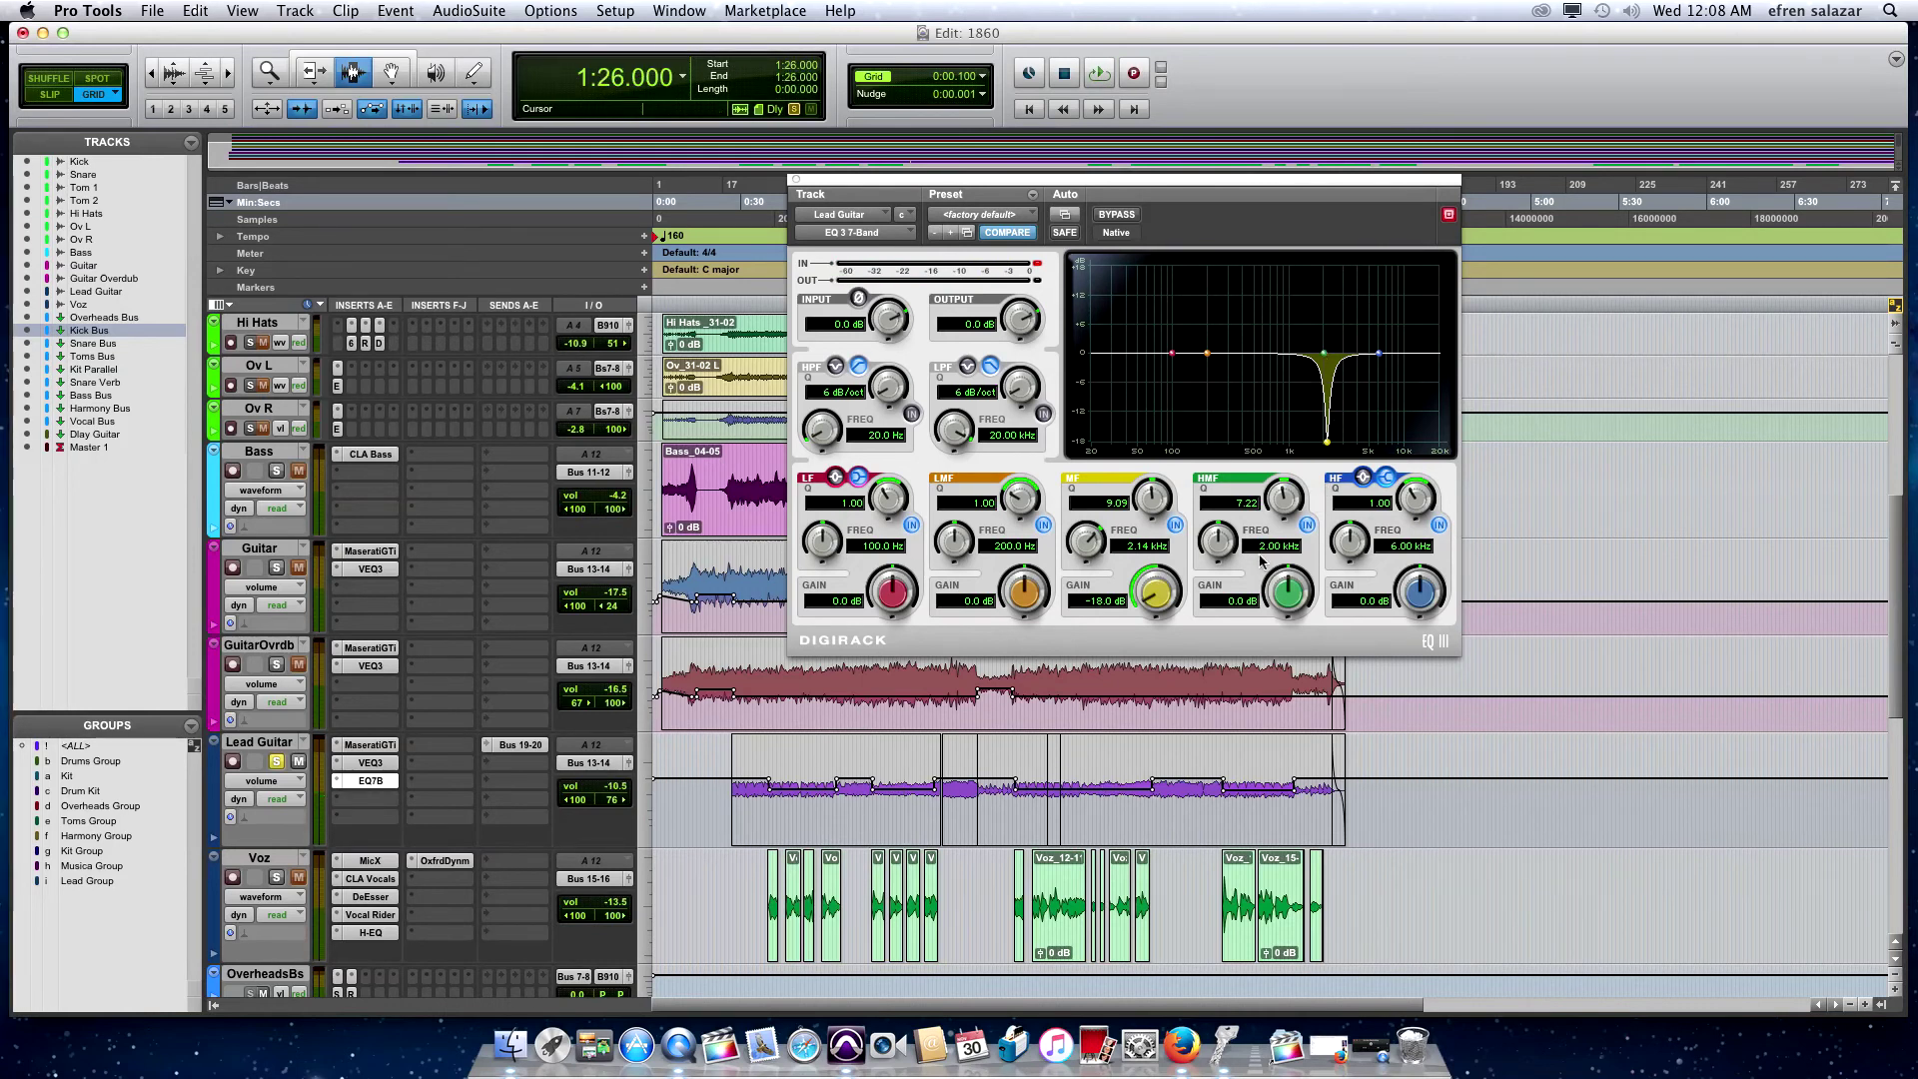
key(space)
click(1130, 215)
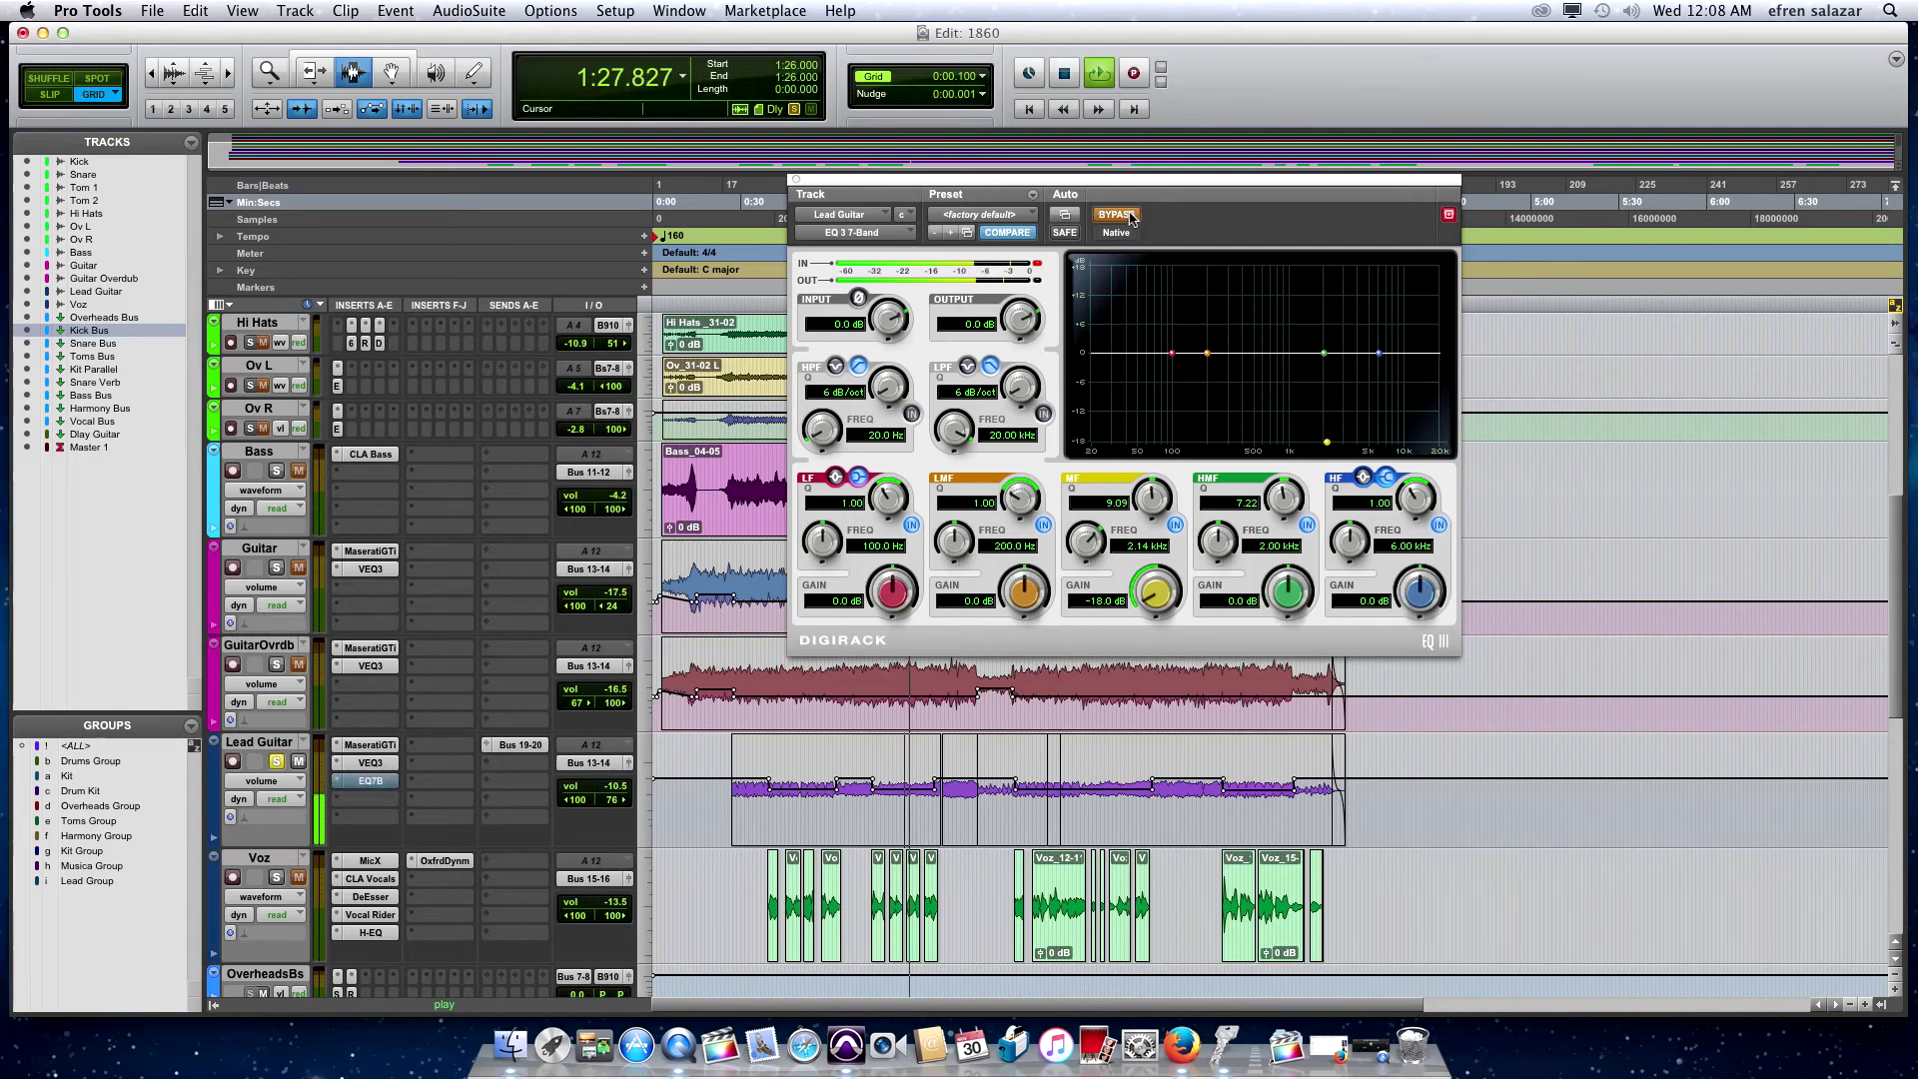
click(1129, 215)
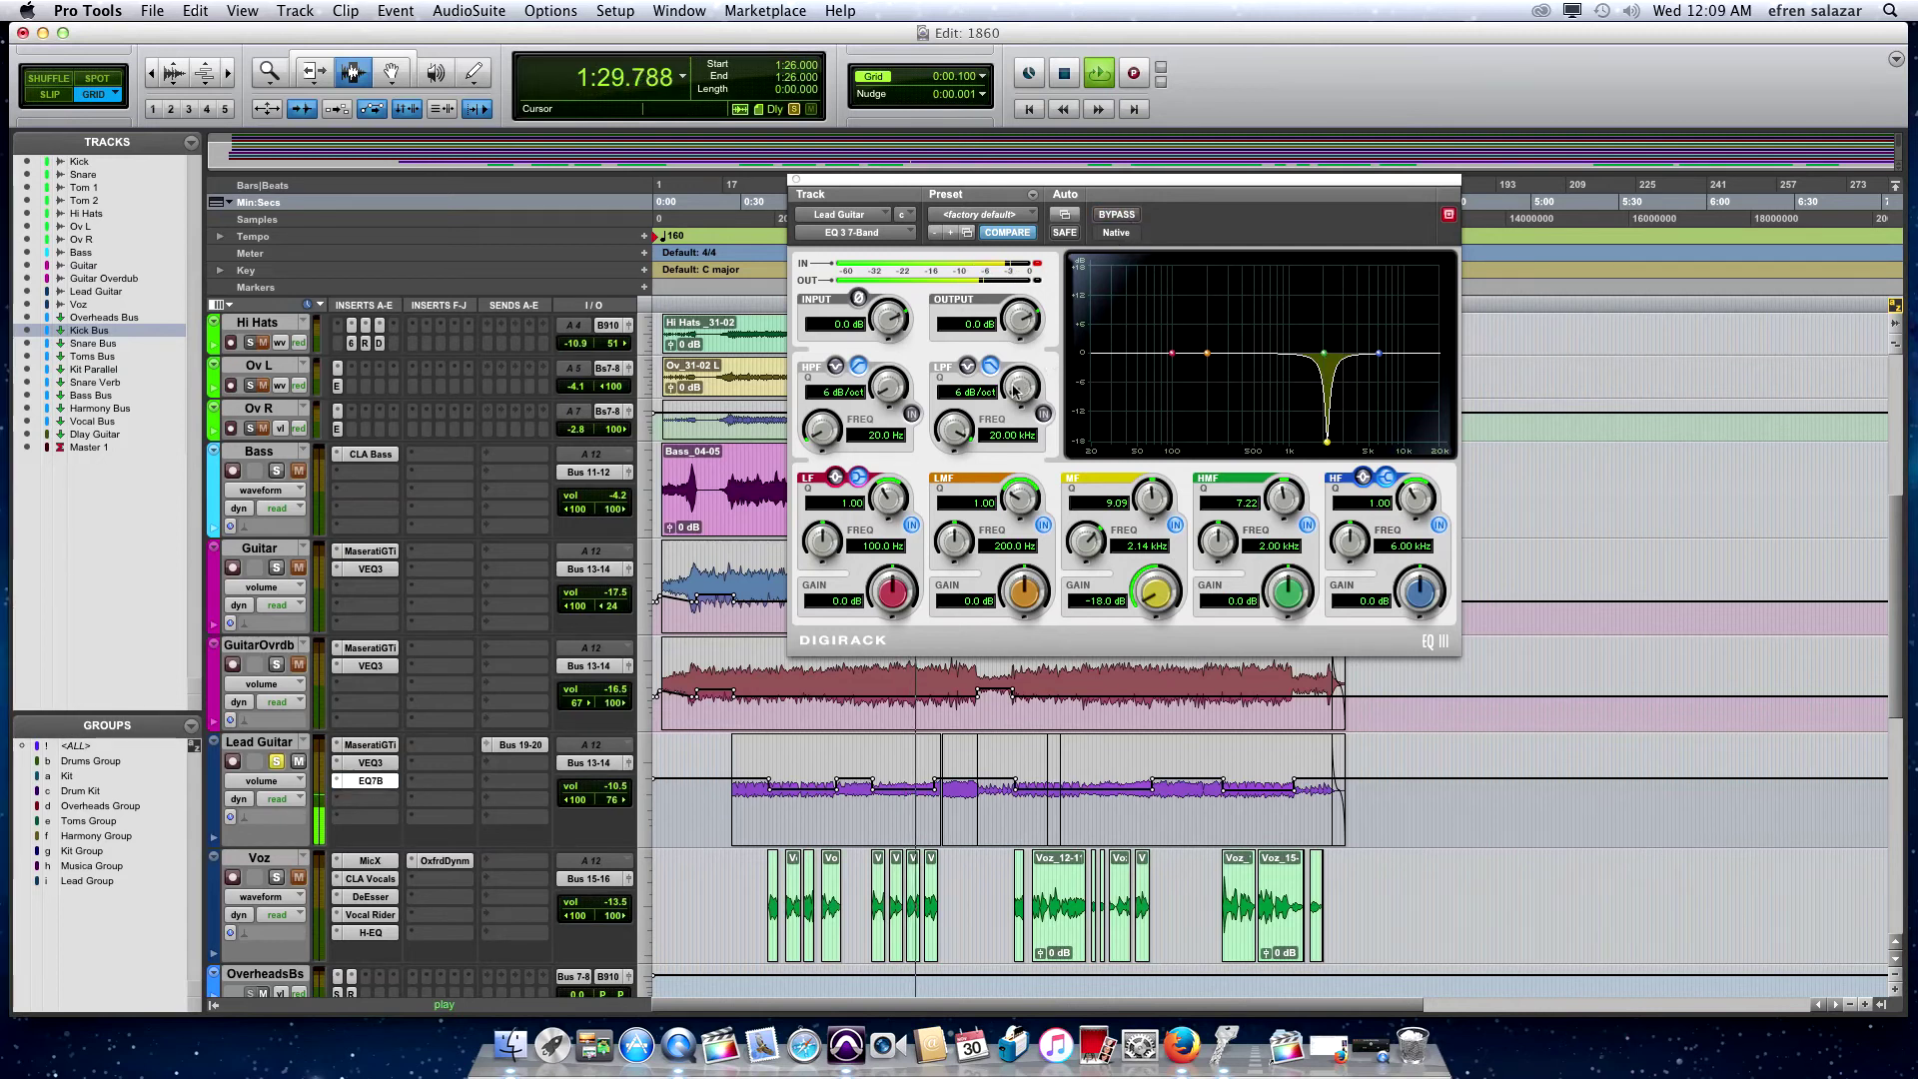
click(279, 764)
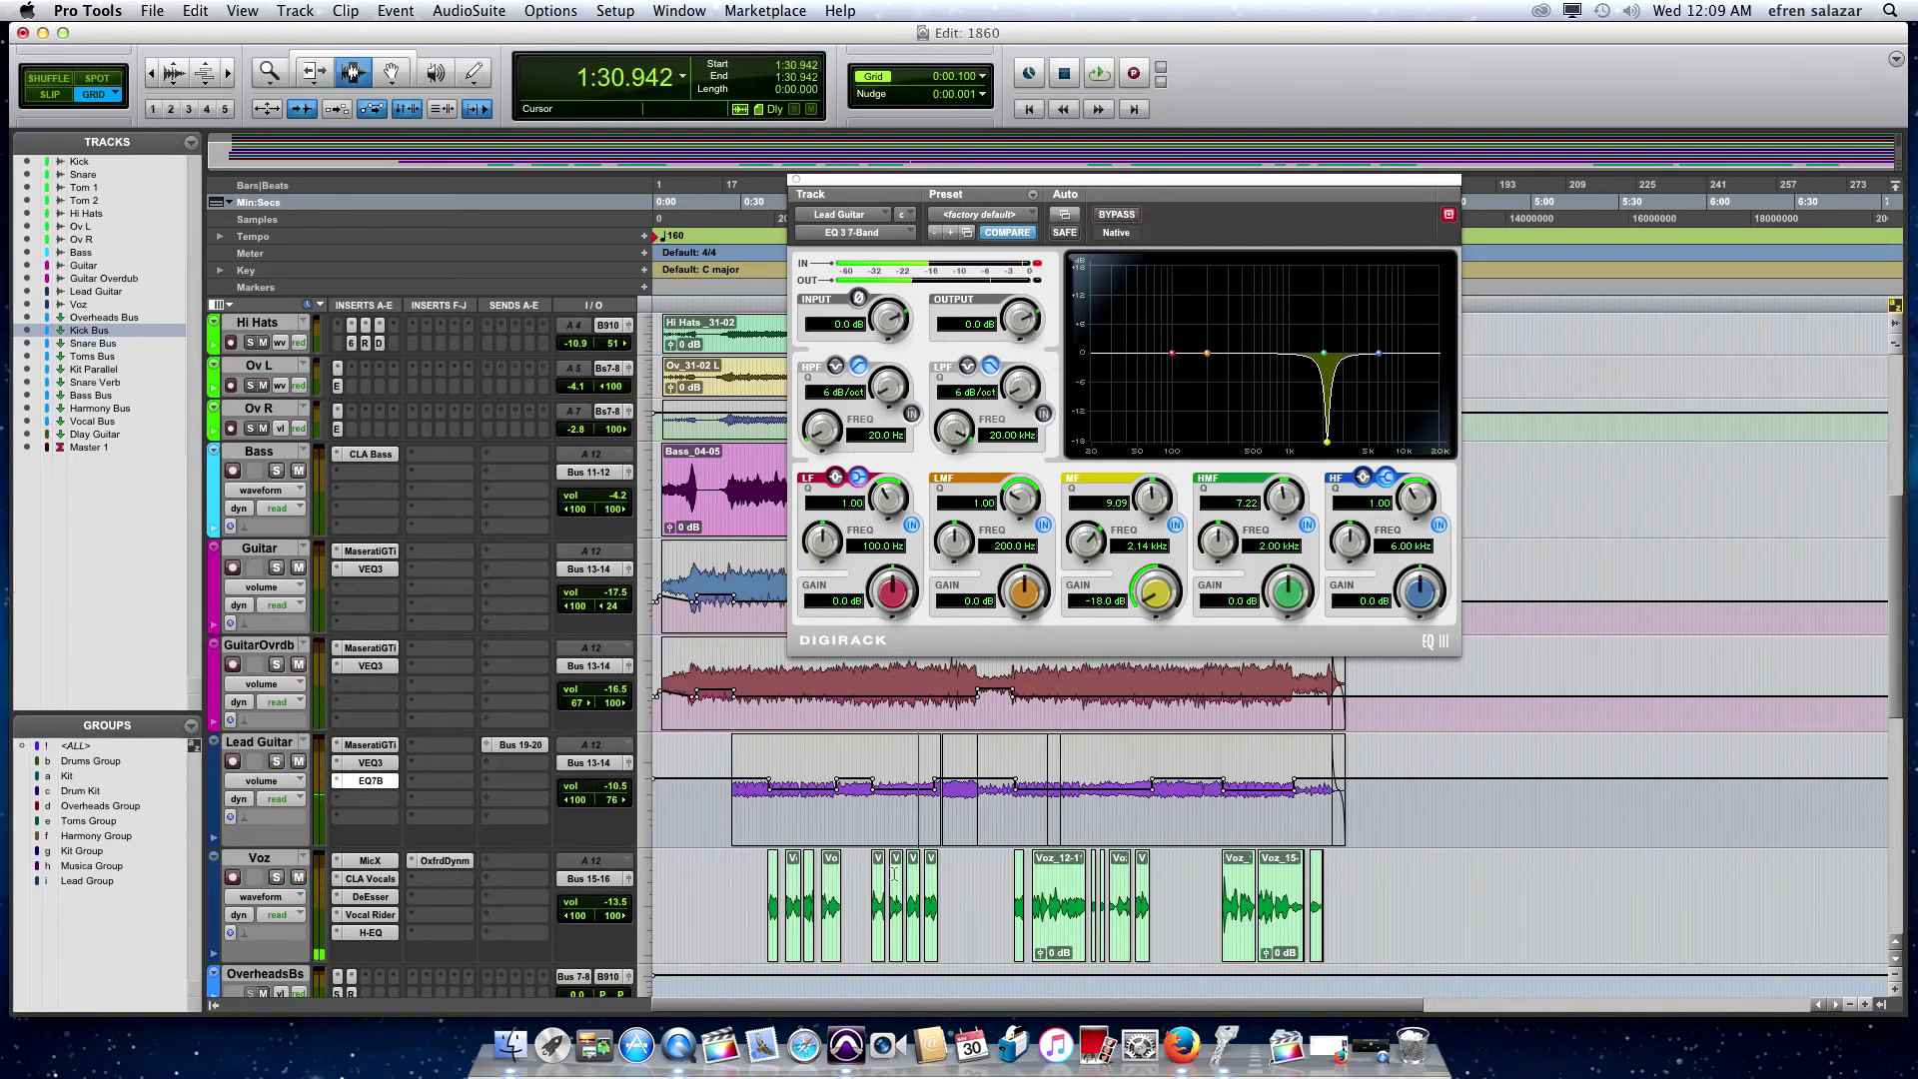
View the S1 Shuffler on the Master 1 track, place the playback position at 1:06.200 and close the plug-in window
scroll(723, 817, down, 10)
scroll(723, 817, down, 5)
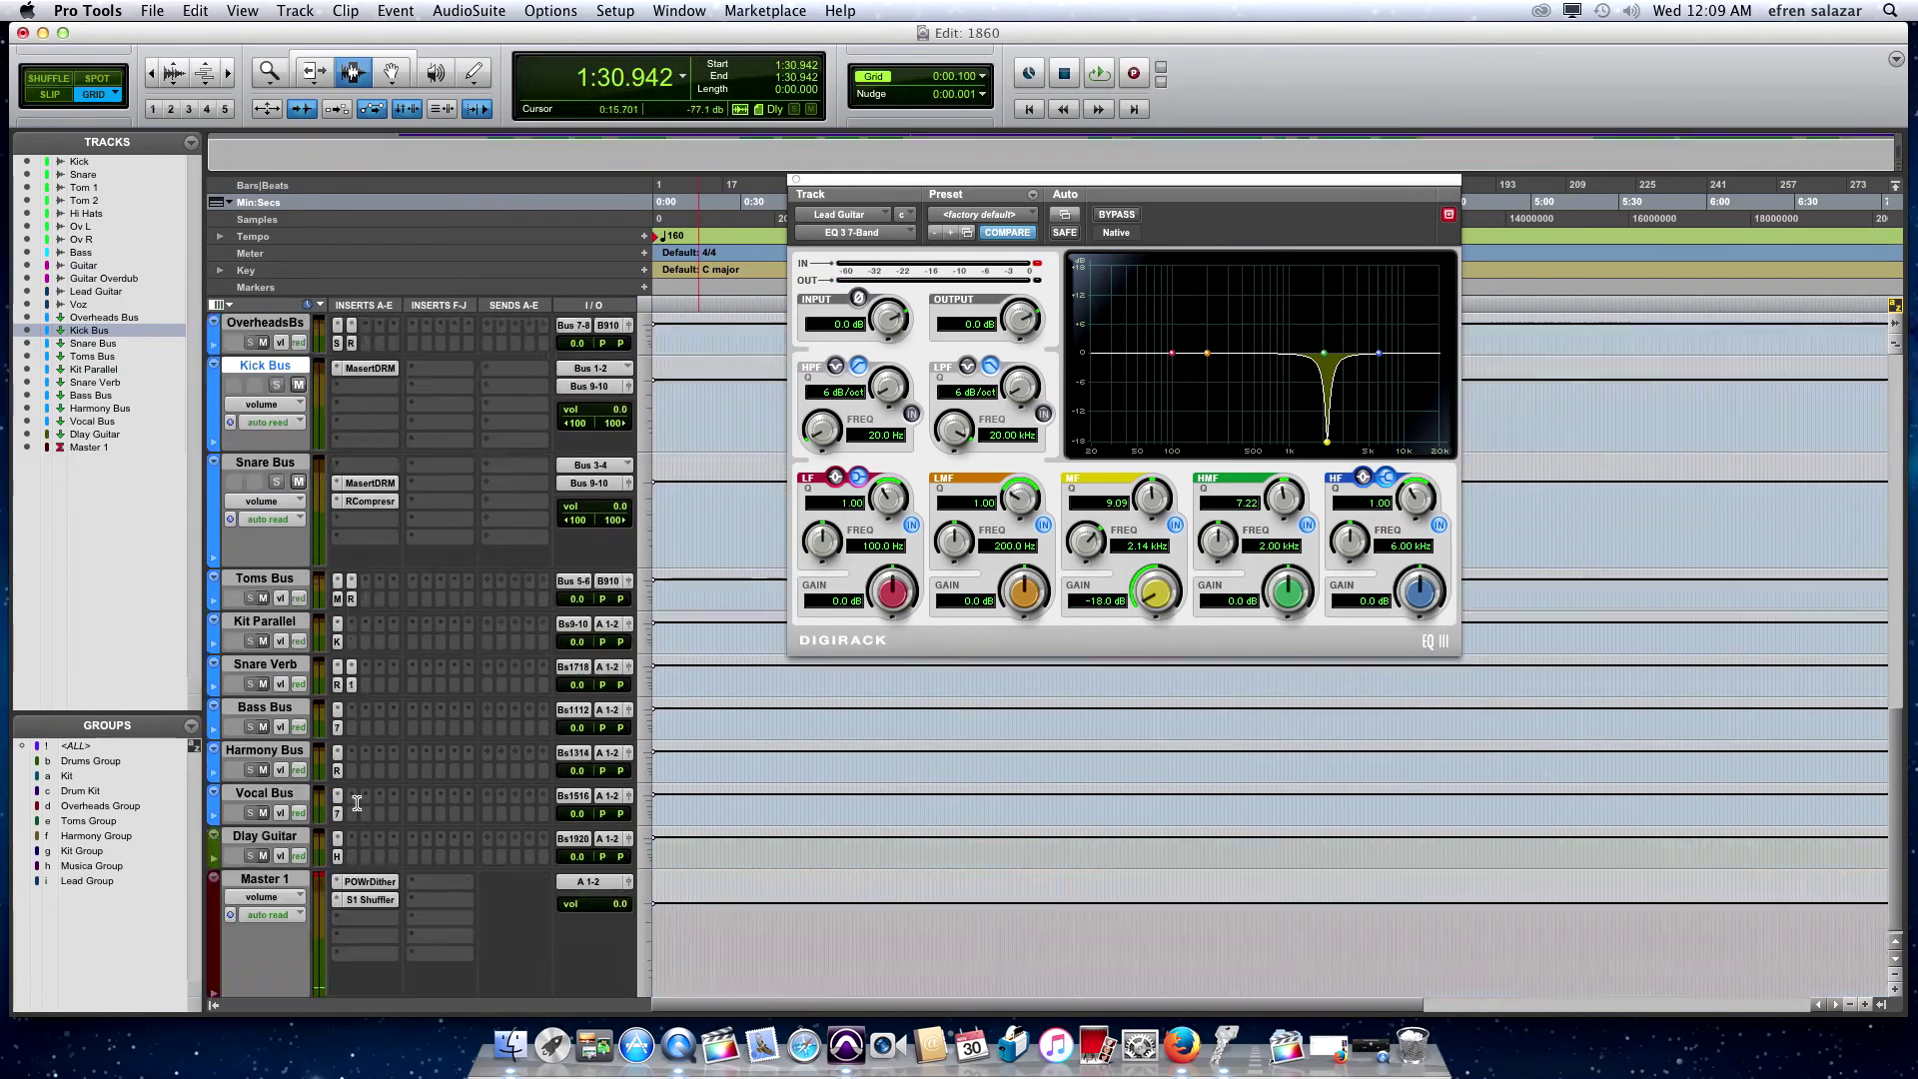
click(371, 891)
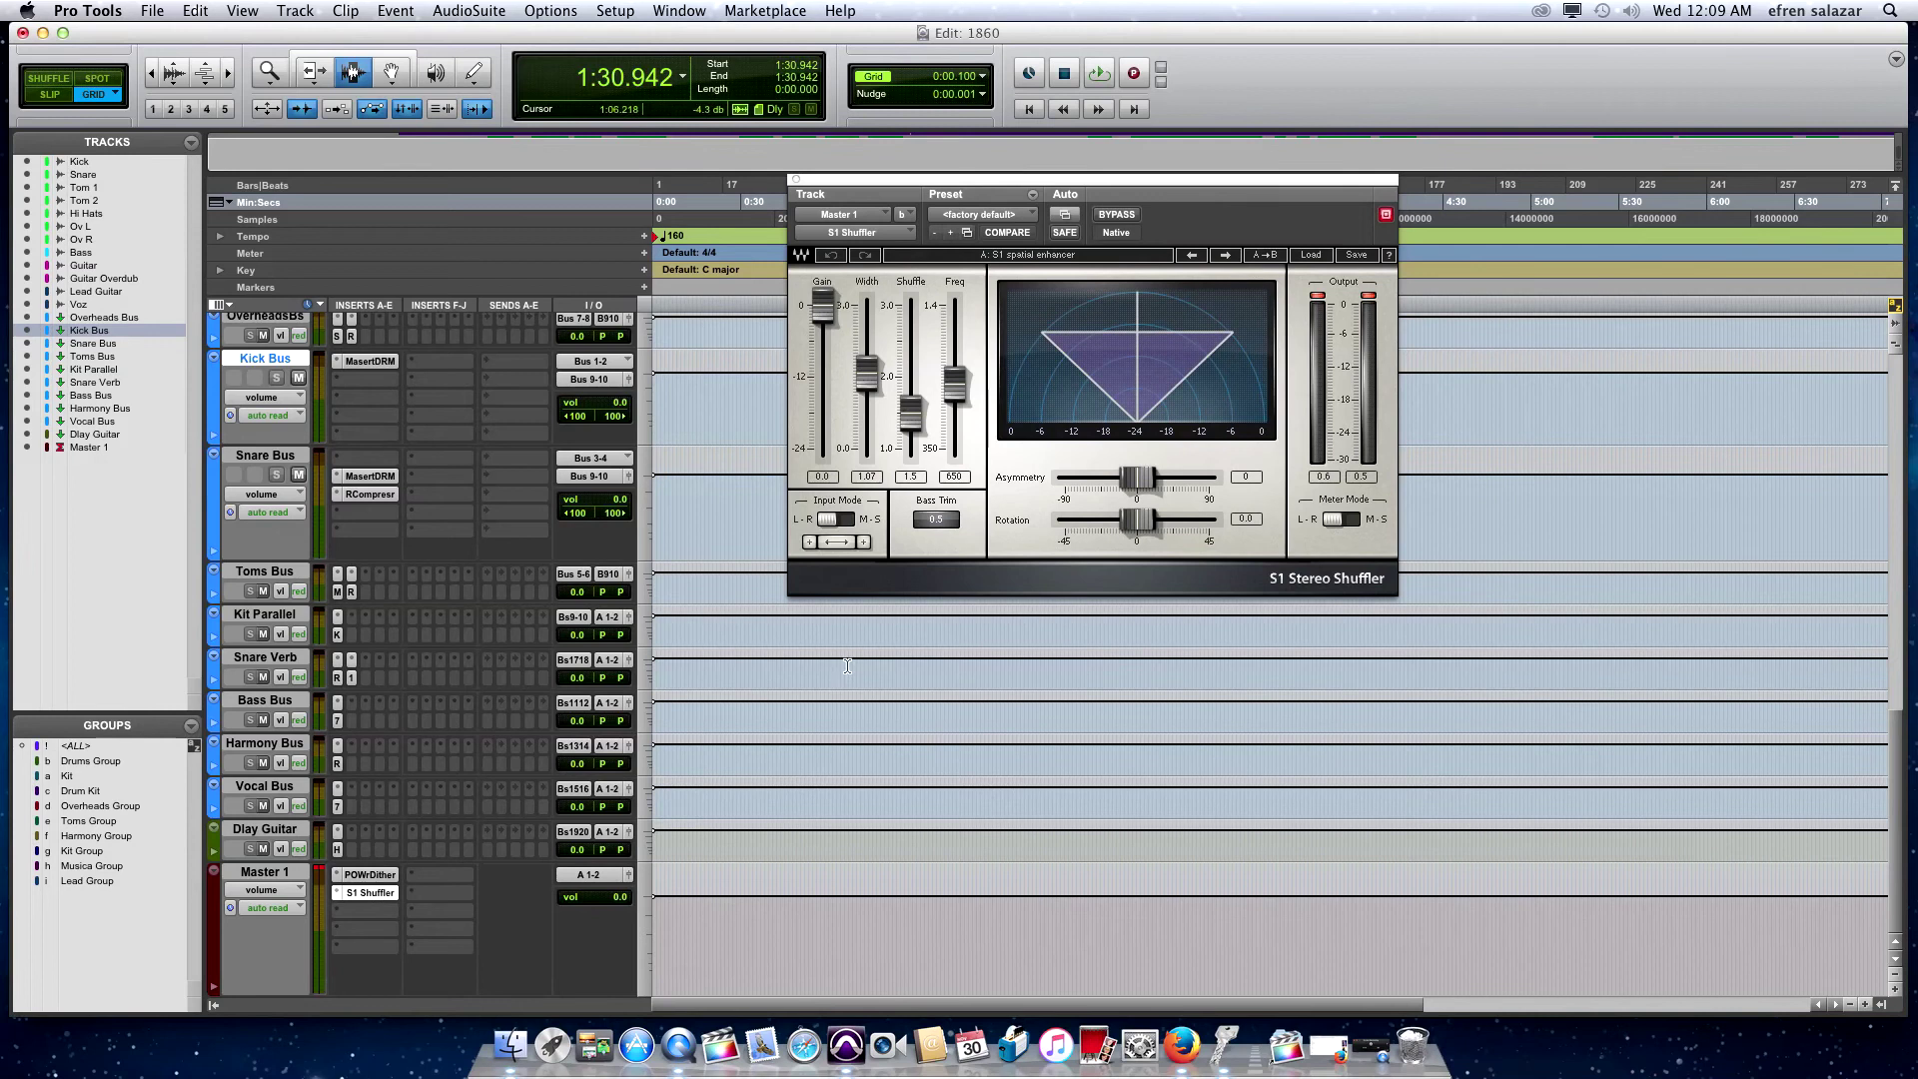
click(847, 665)
click(796, 180)
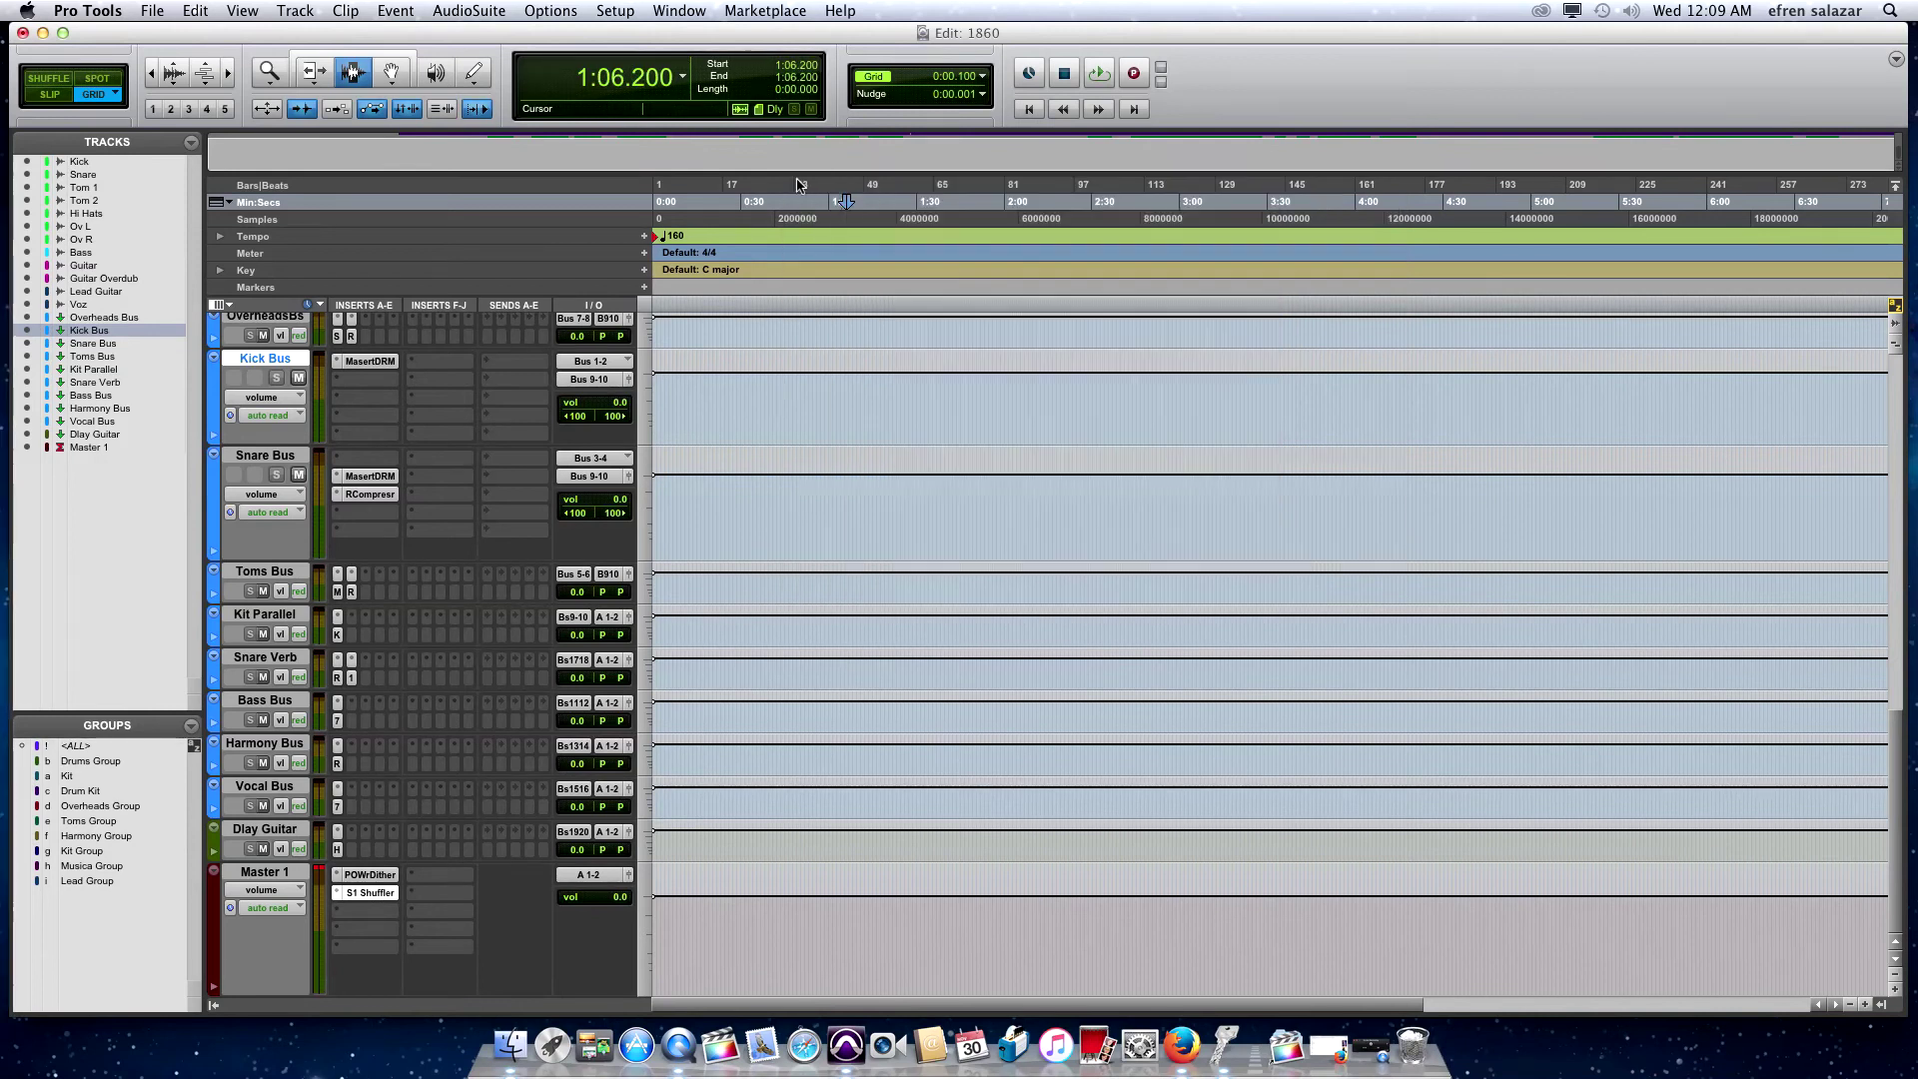
scroll(867, 513, up, 5)
scroll(867, 513, up, 5)
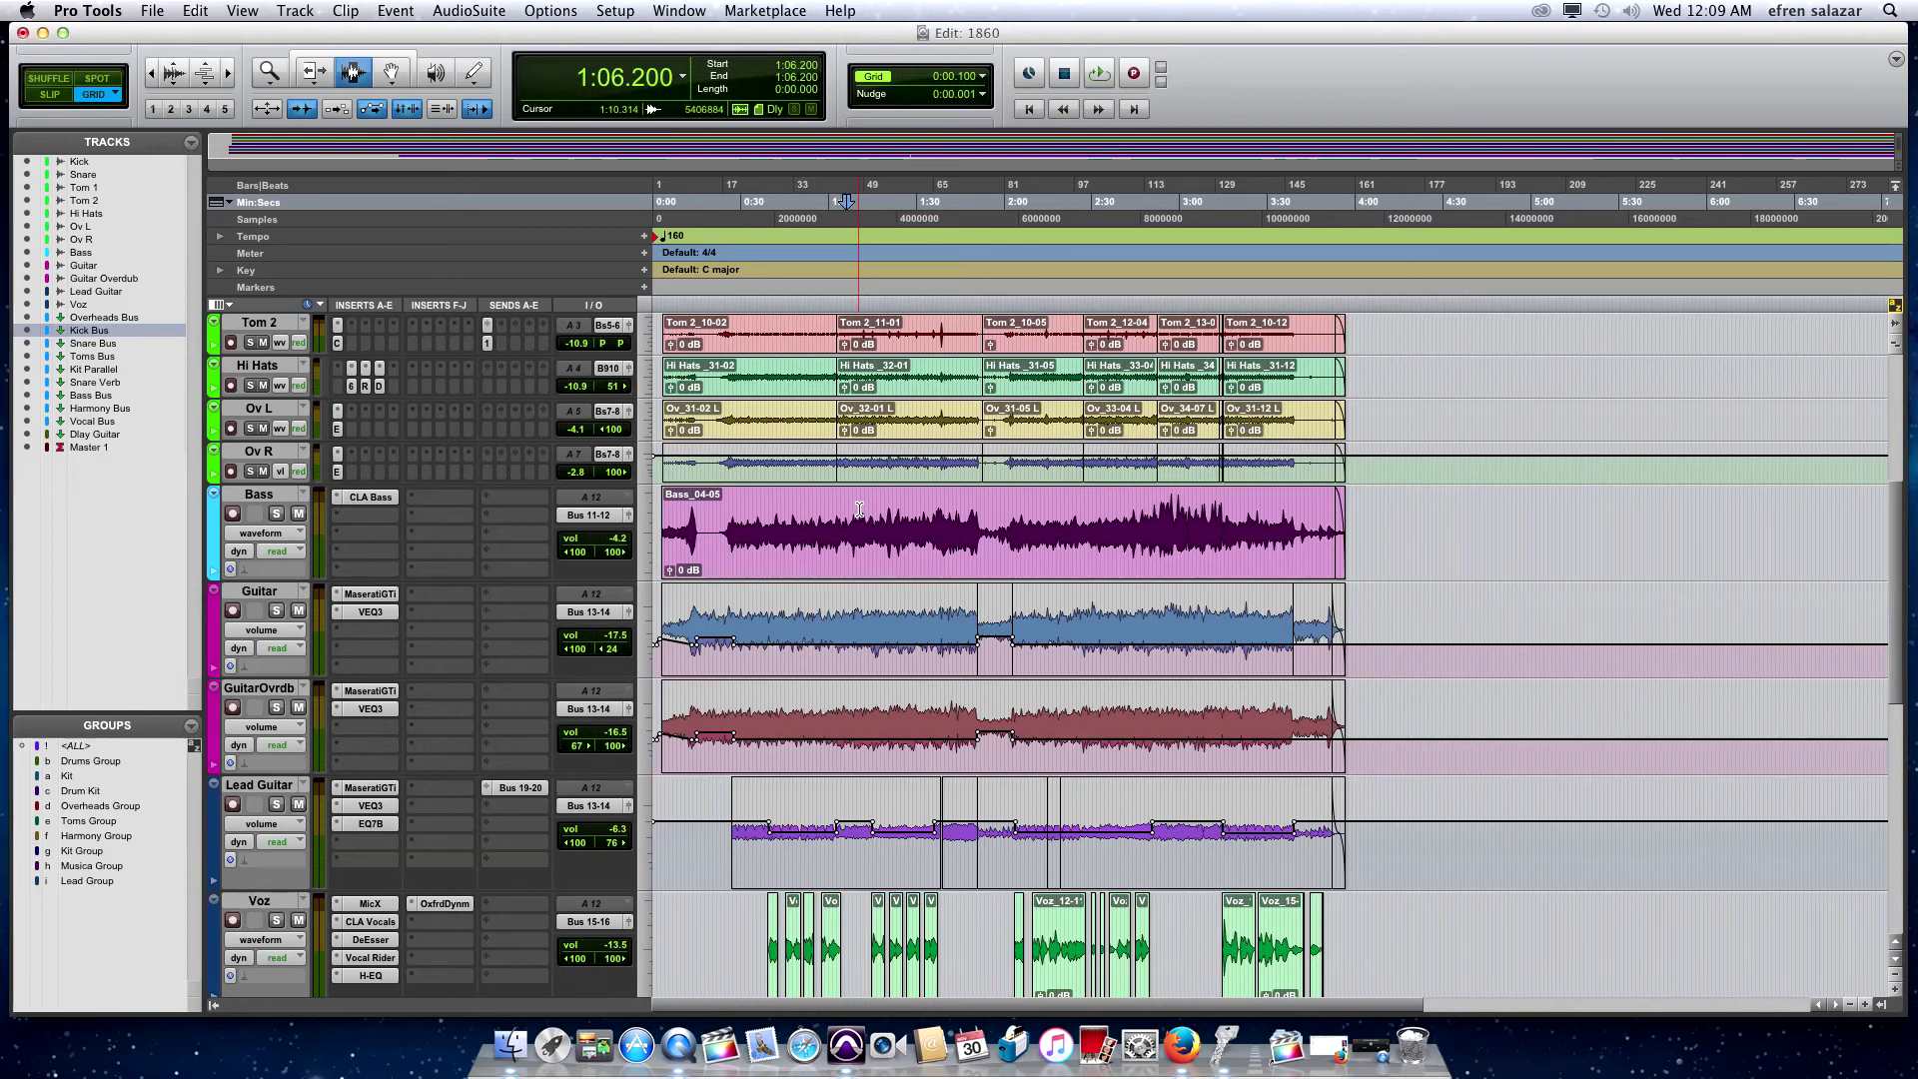
scroll(859, 508, up, 2)
scroll(858, 504, up, 4)
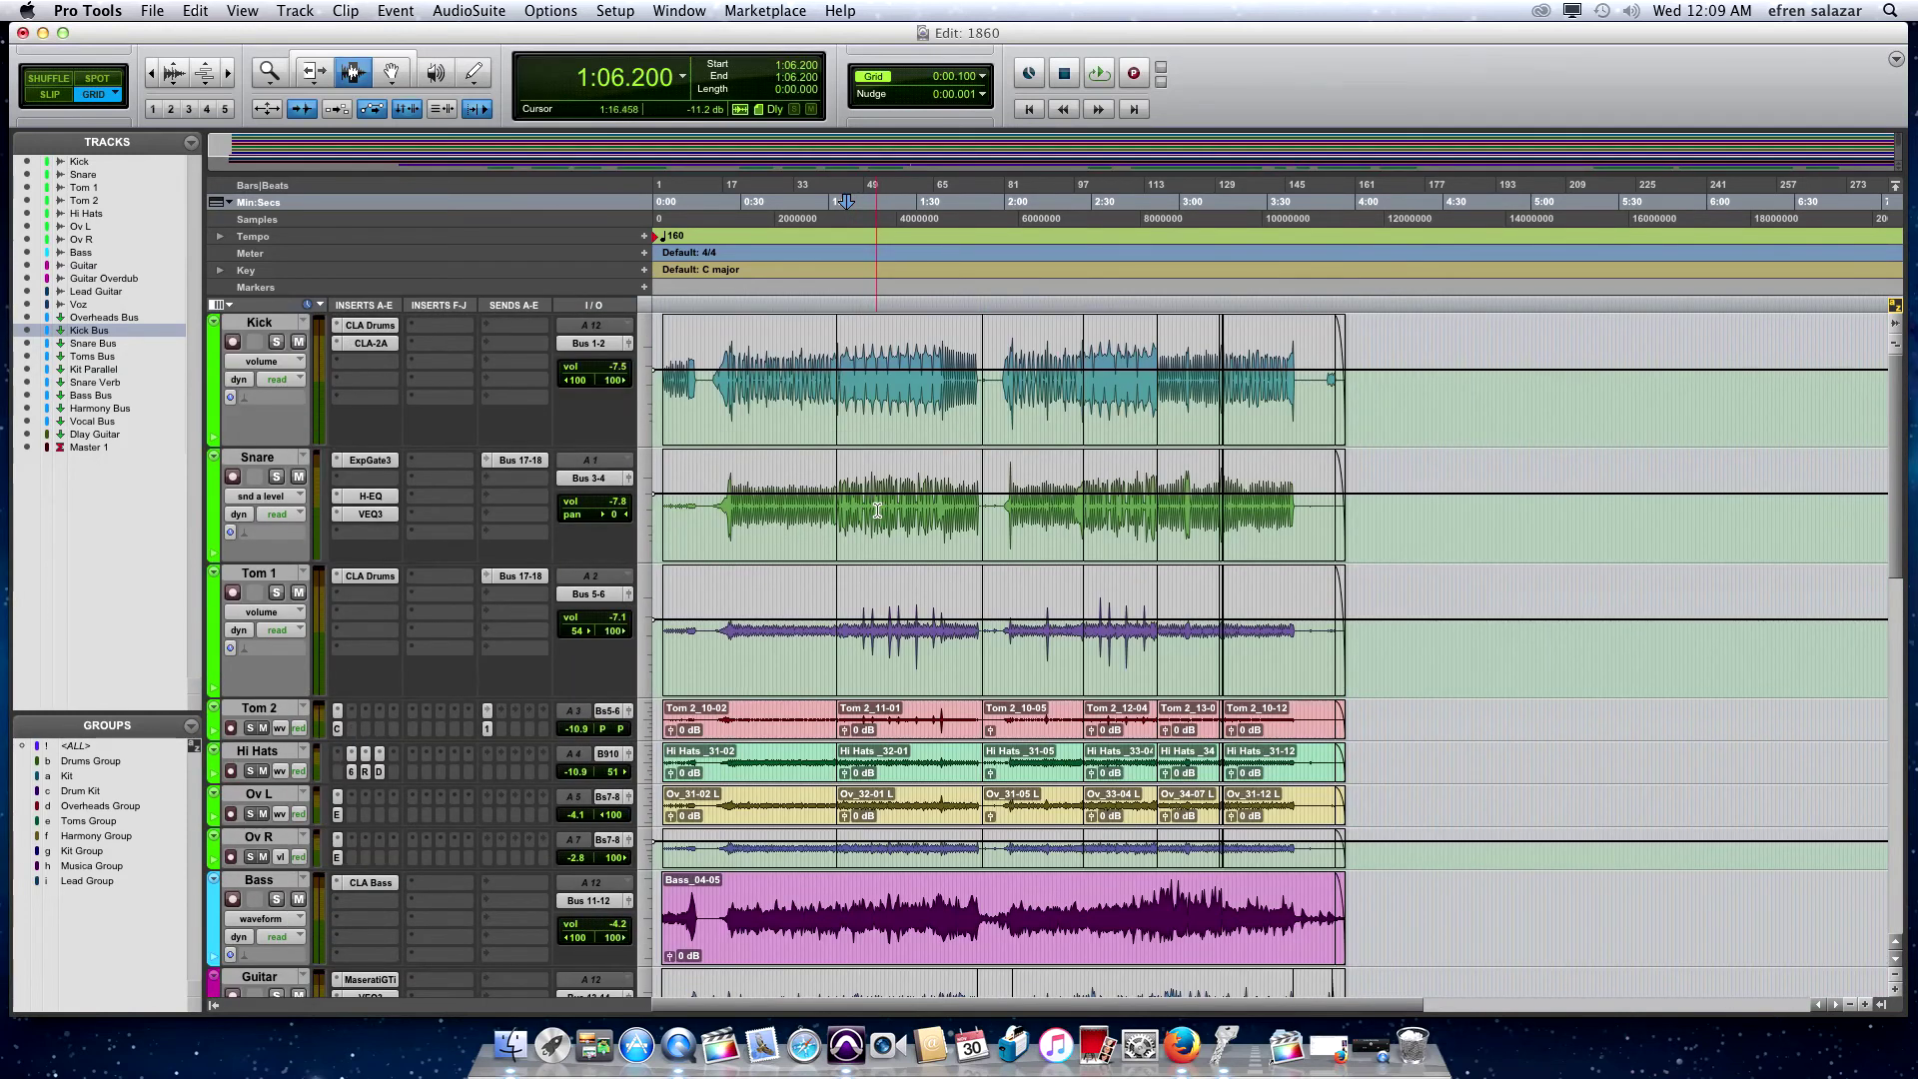
Set the height of all tracks in the session to small
scroll(872, 510, down, 4)
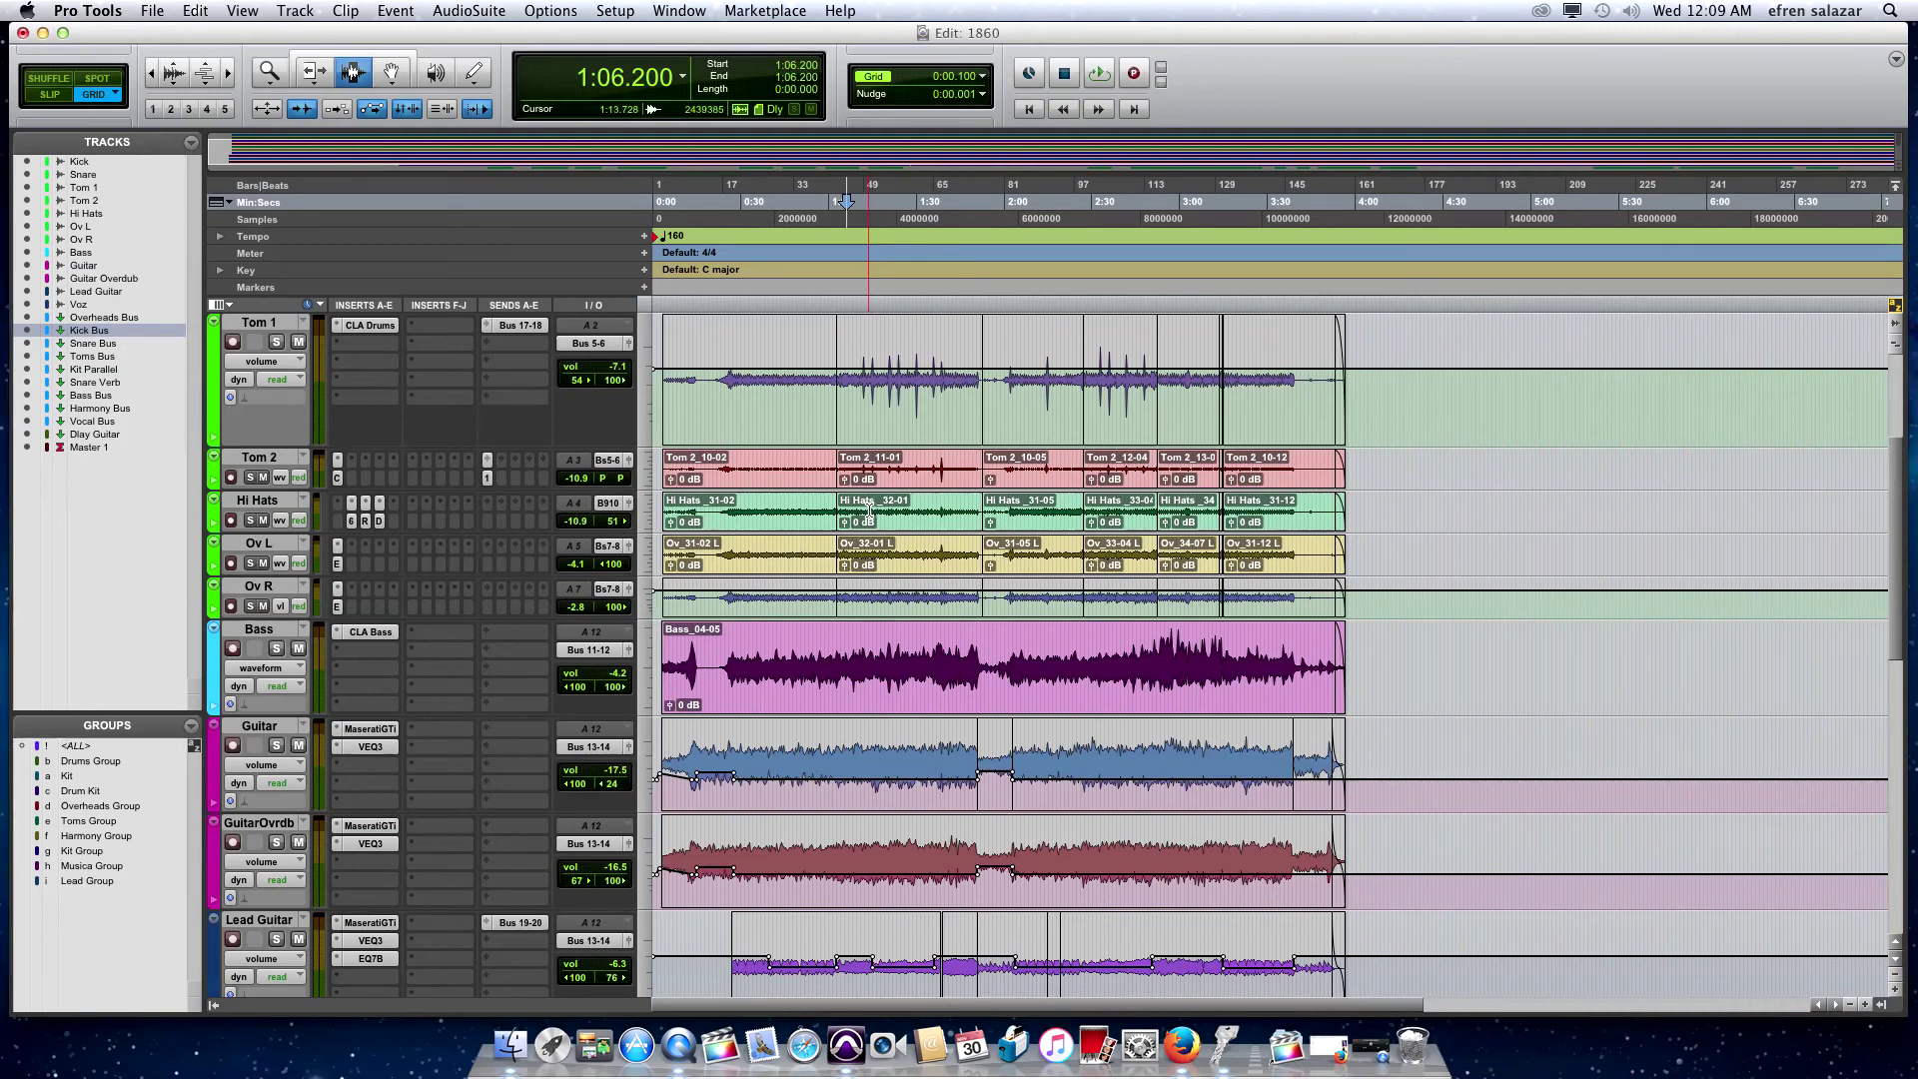
scroll(868, 511, down, 5)
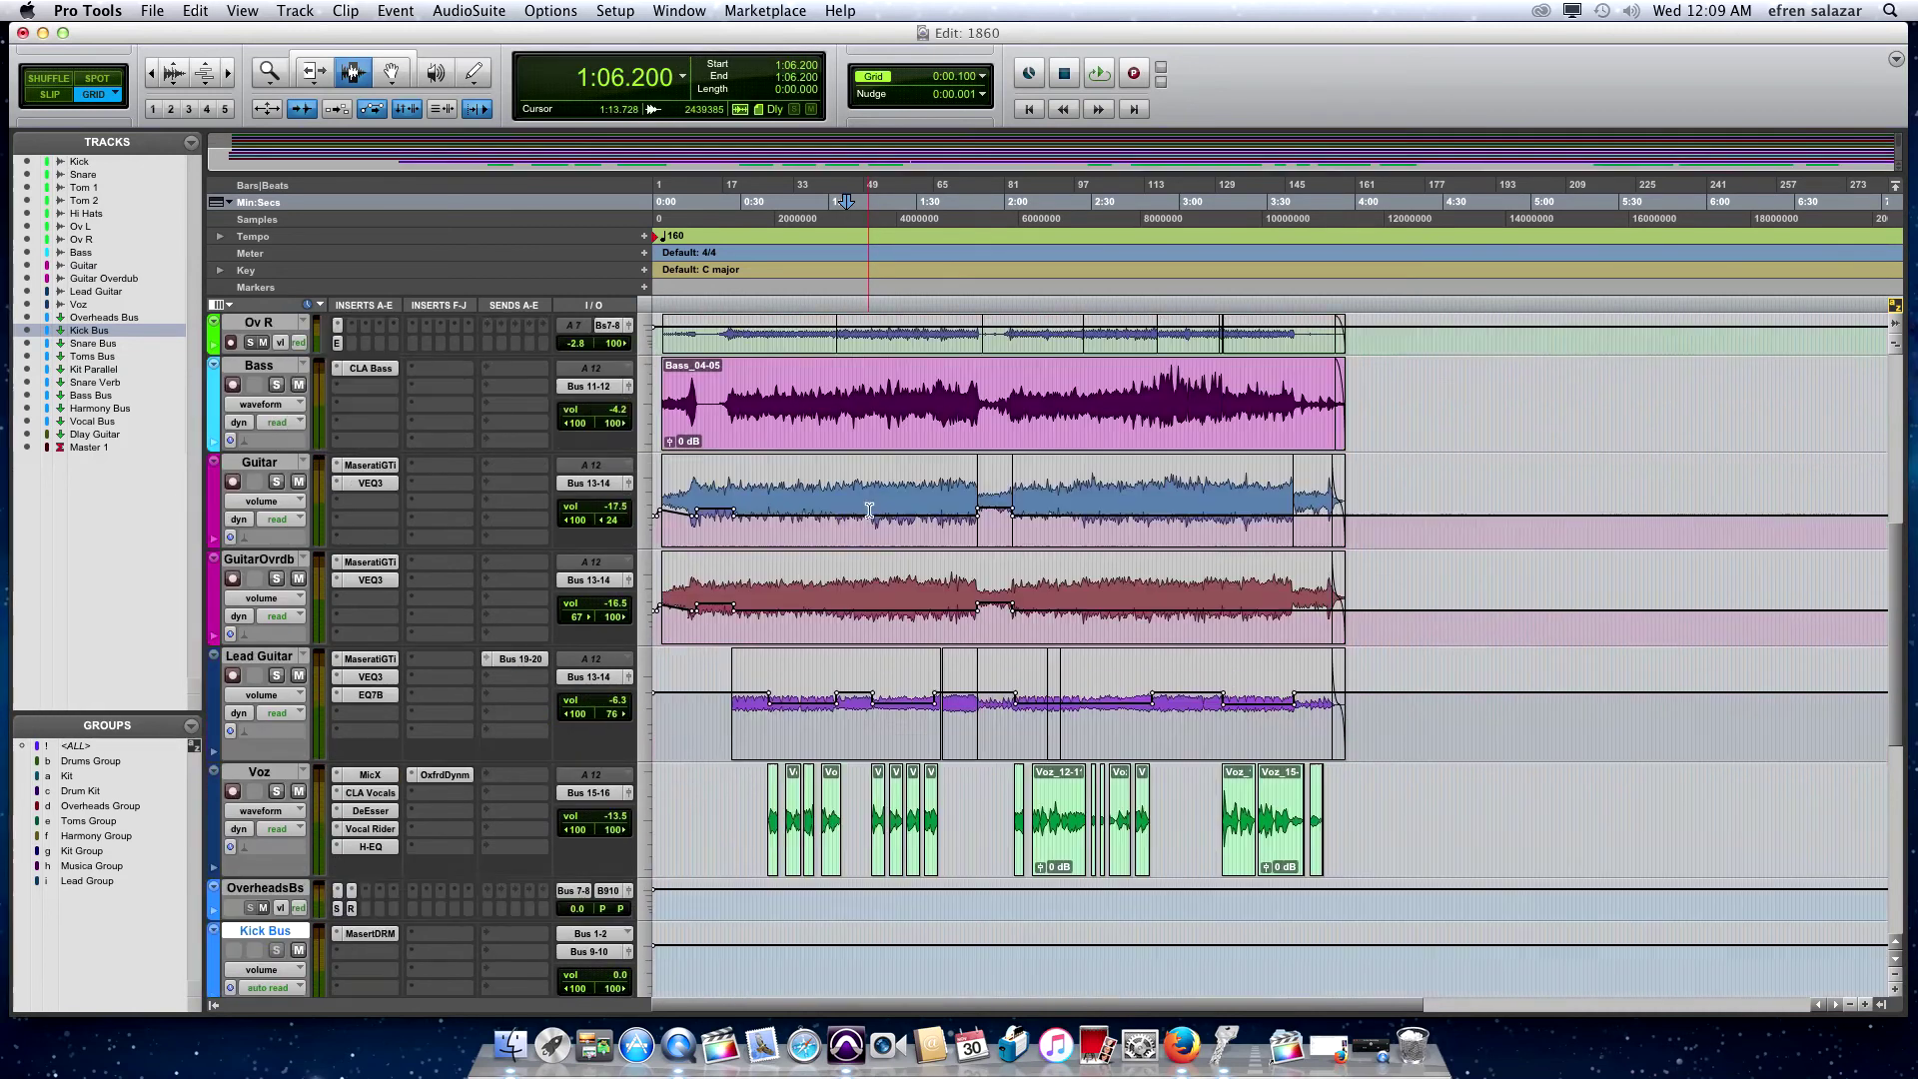
scroll(868, 511, up, 7)
scroll(867, 511, up, 2)
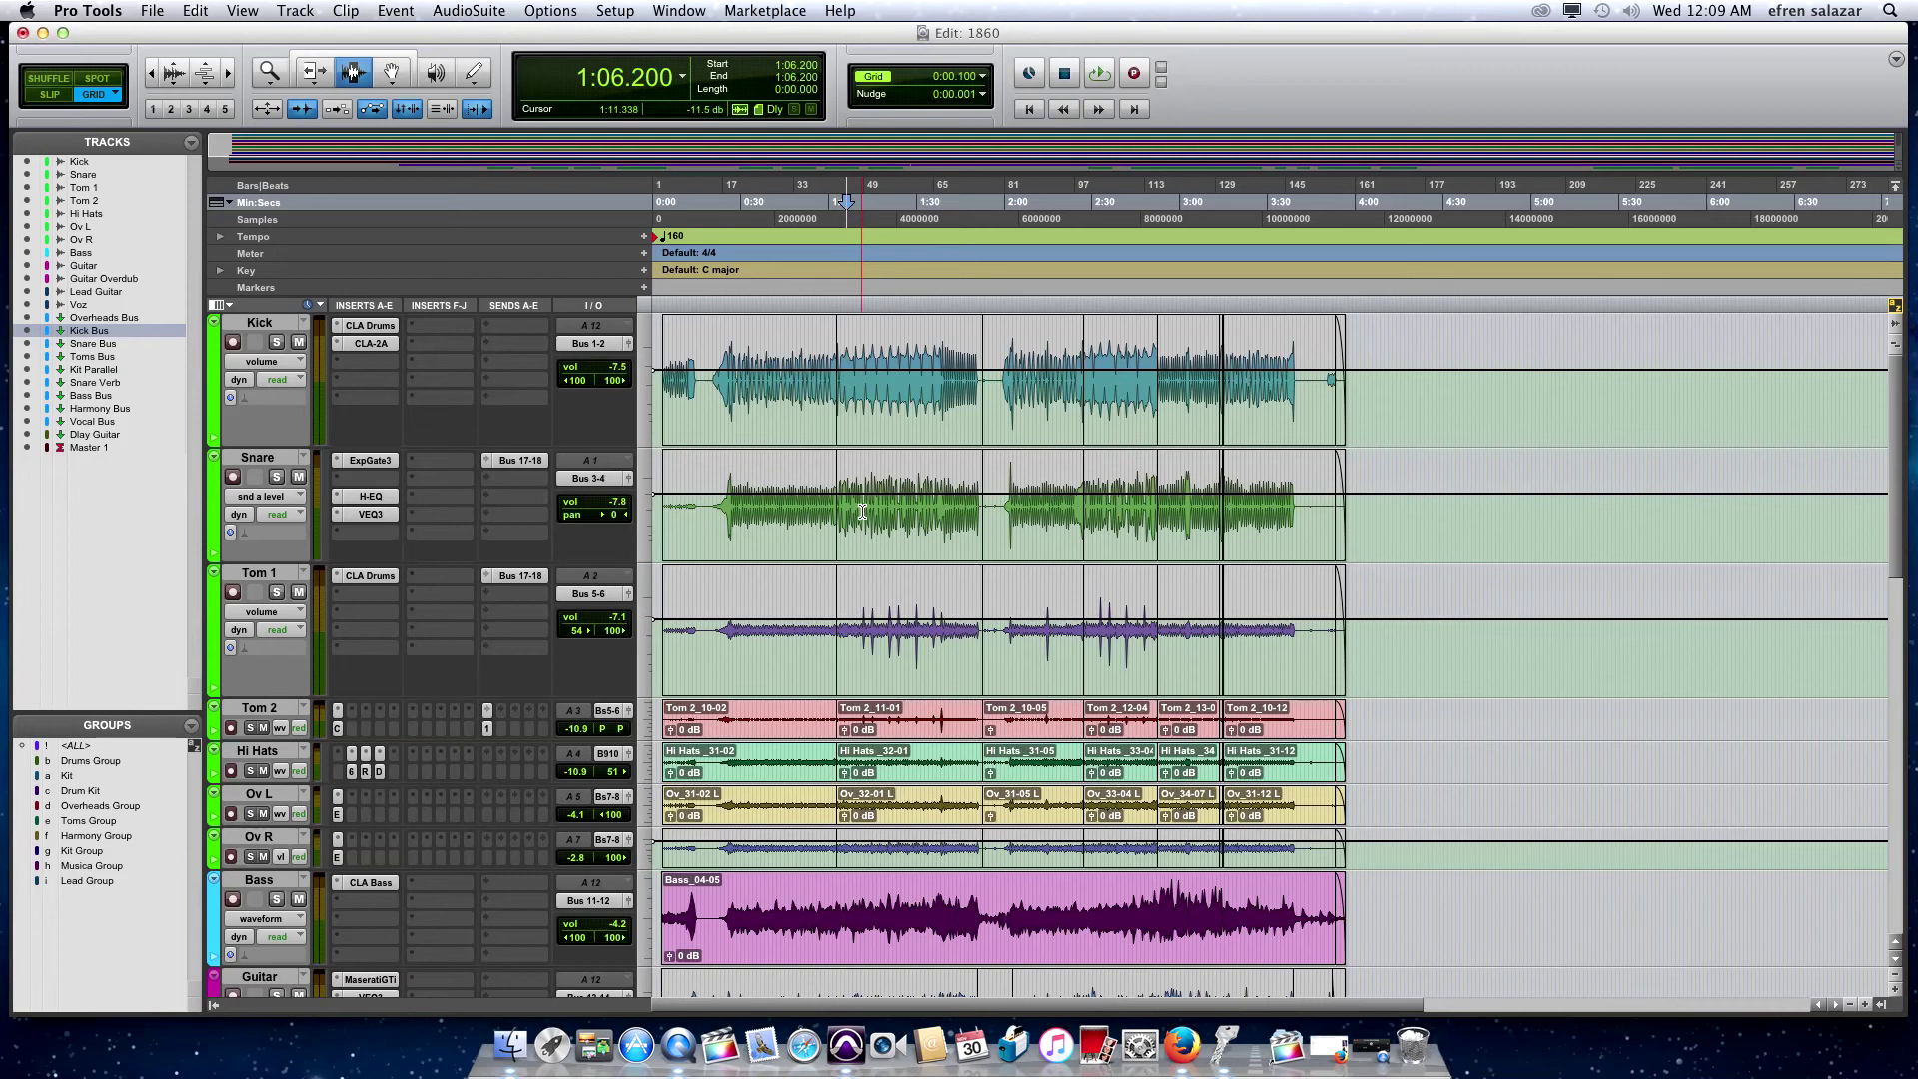
click(645, 639)
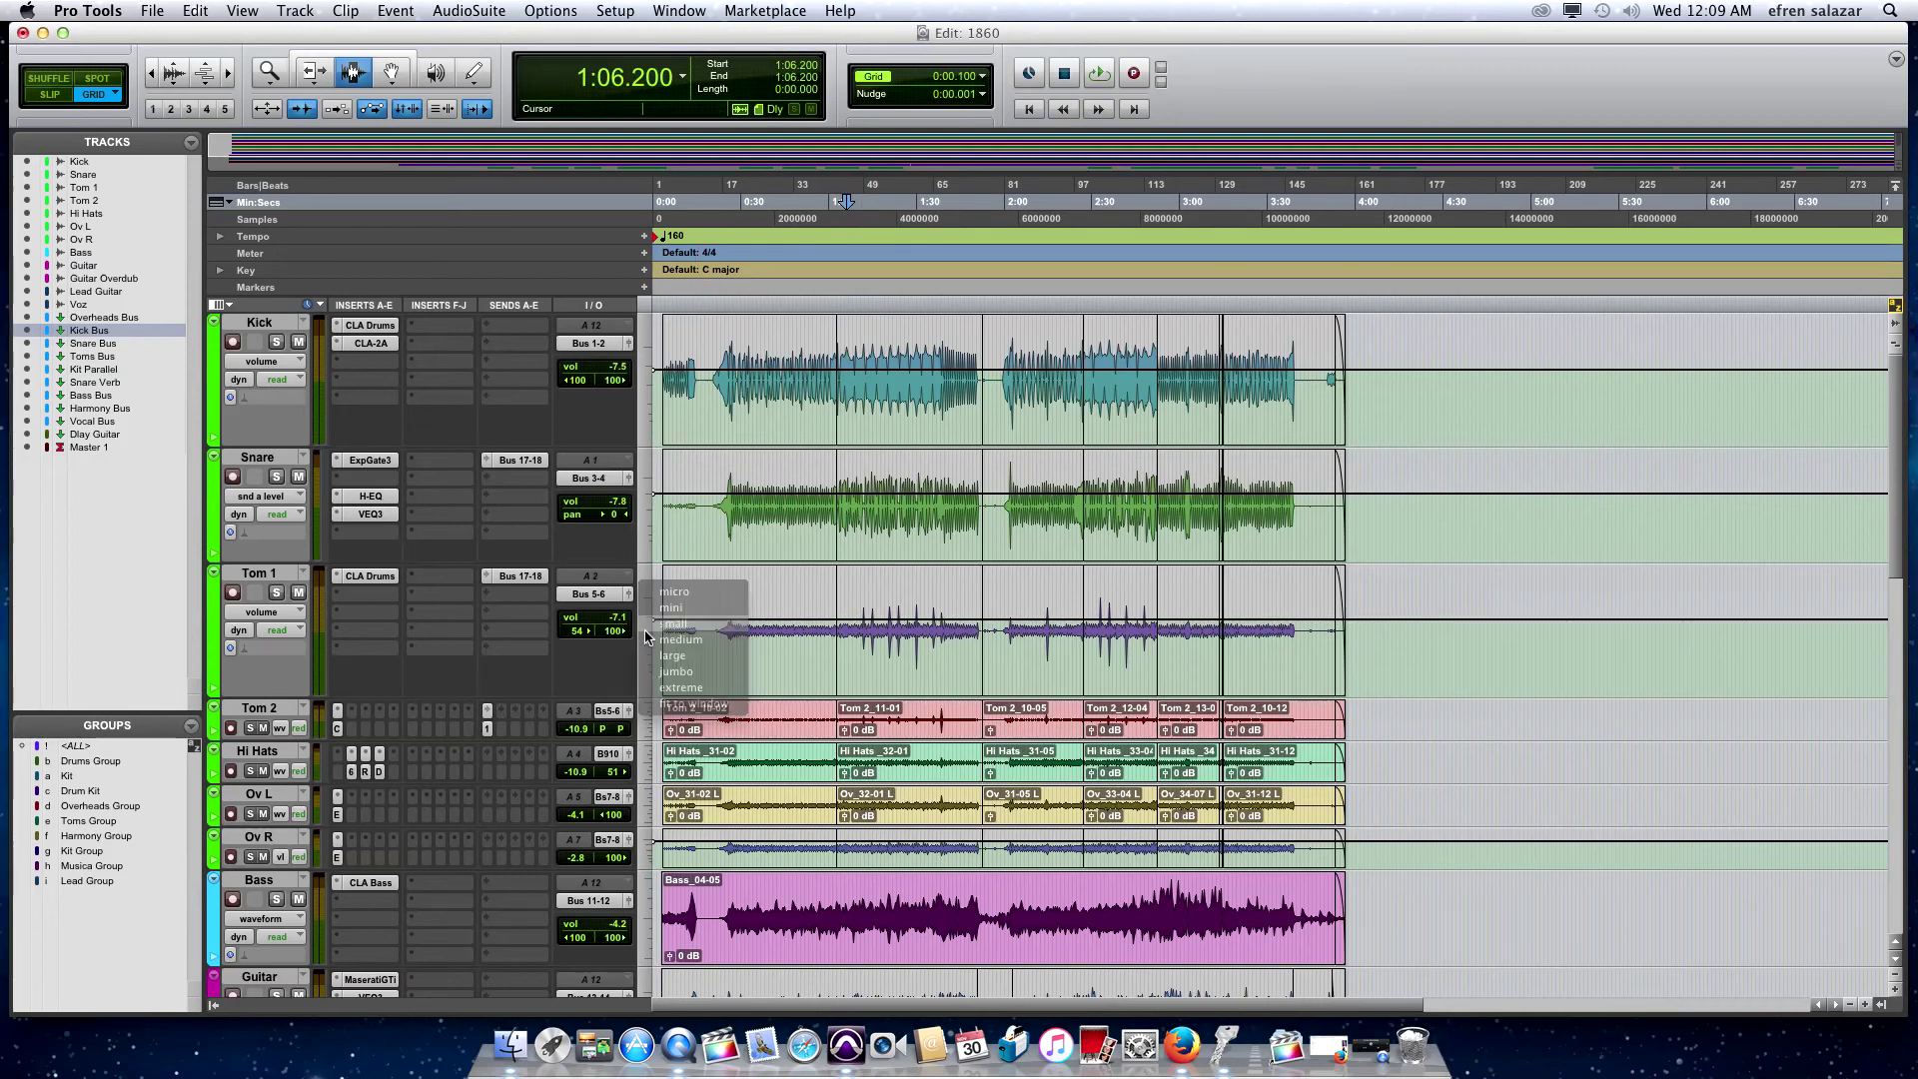
alt+click(665, 623)
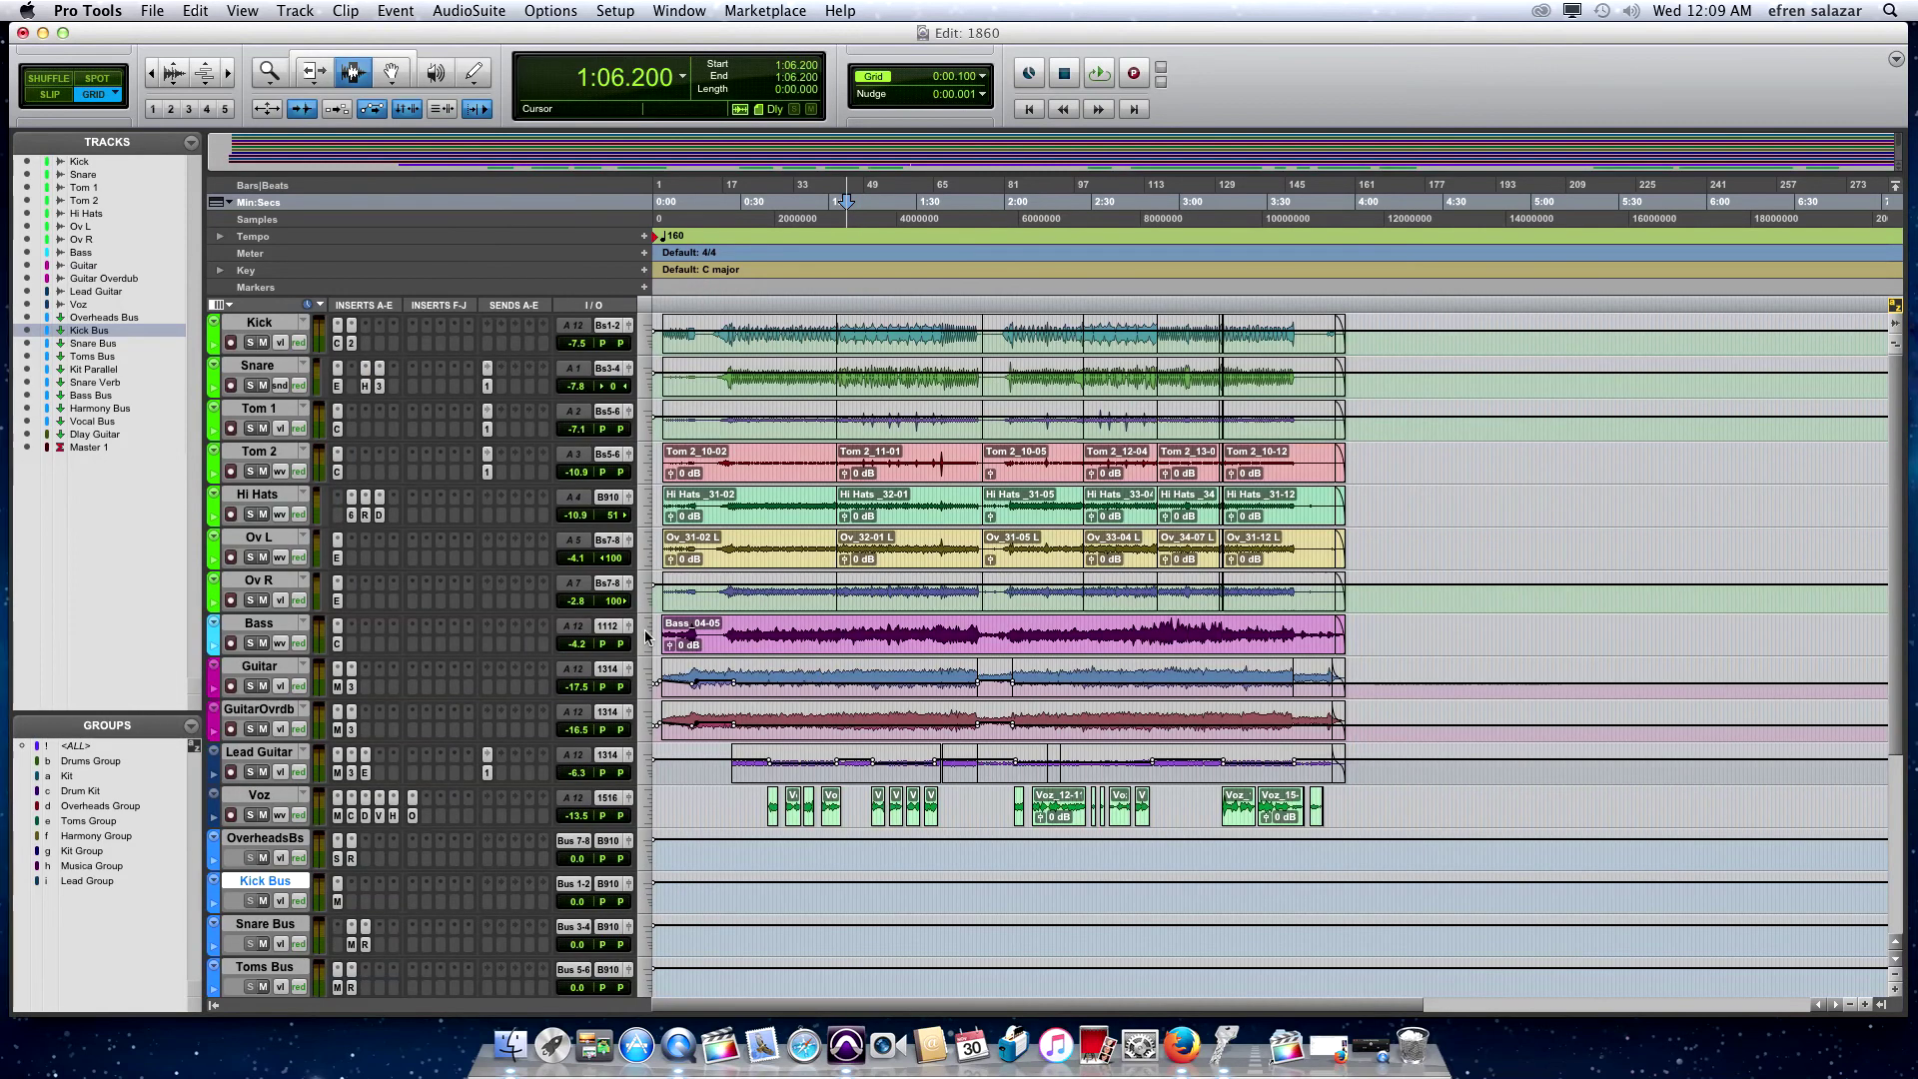
Place the playback position at 0:03.400, near the start of the song
click(661, 682)
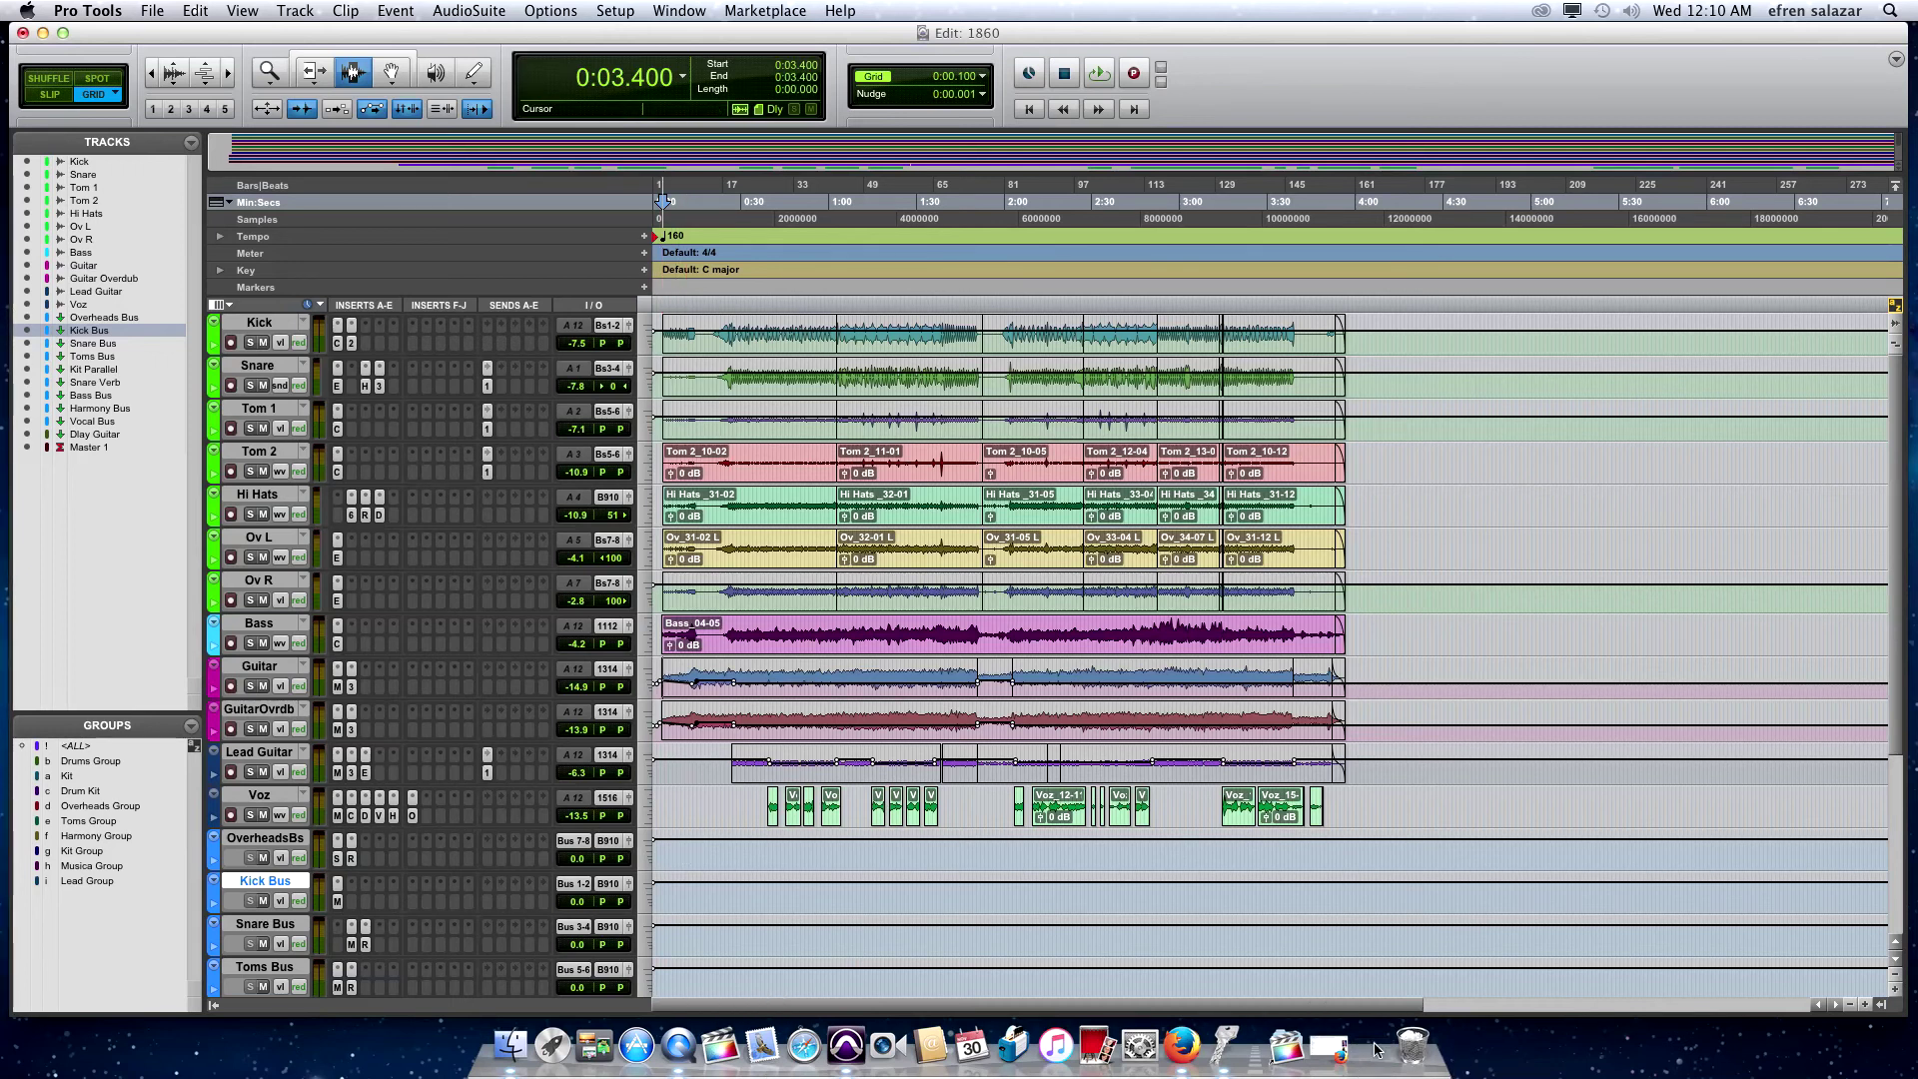
click(1374, 1046)
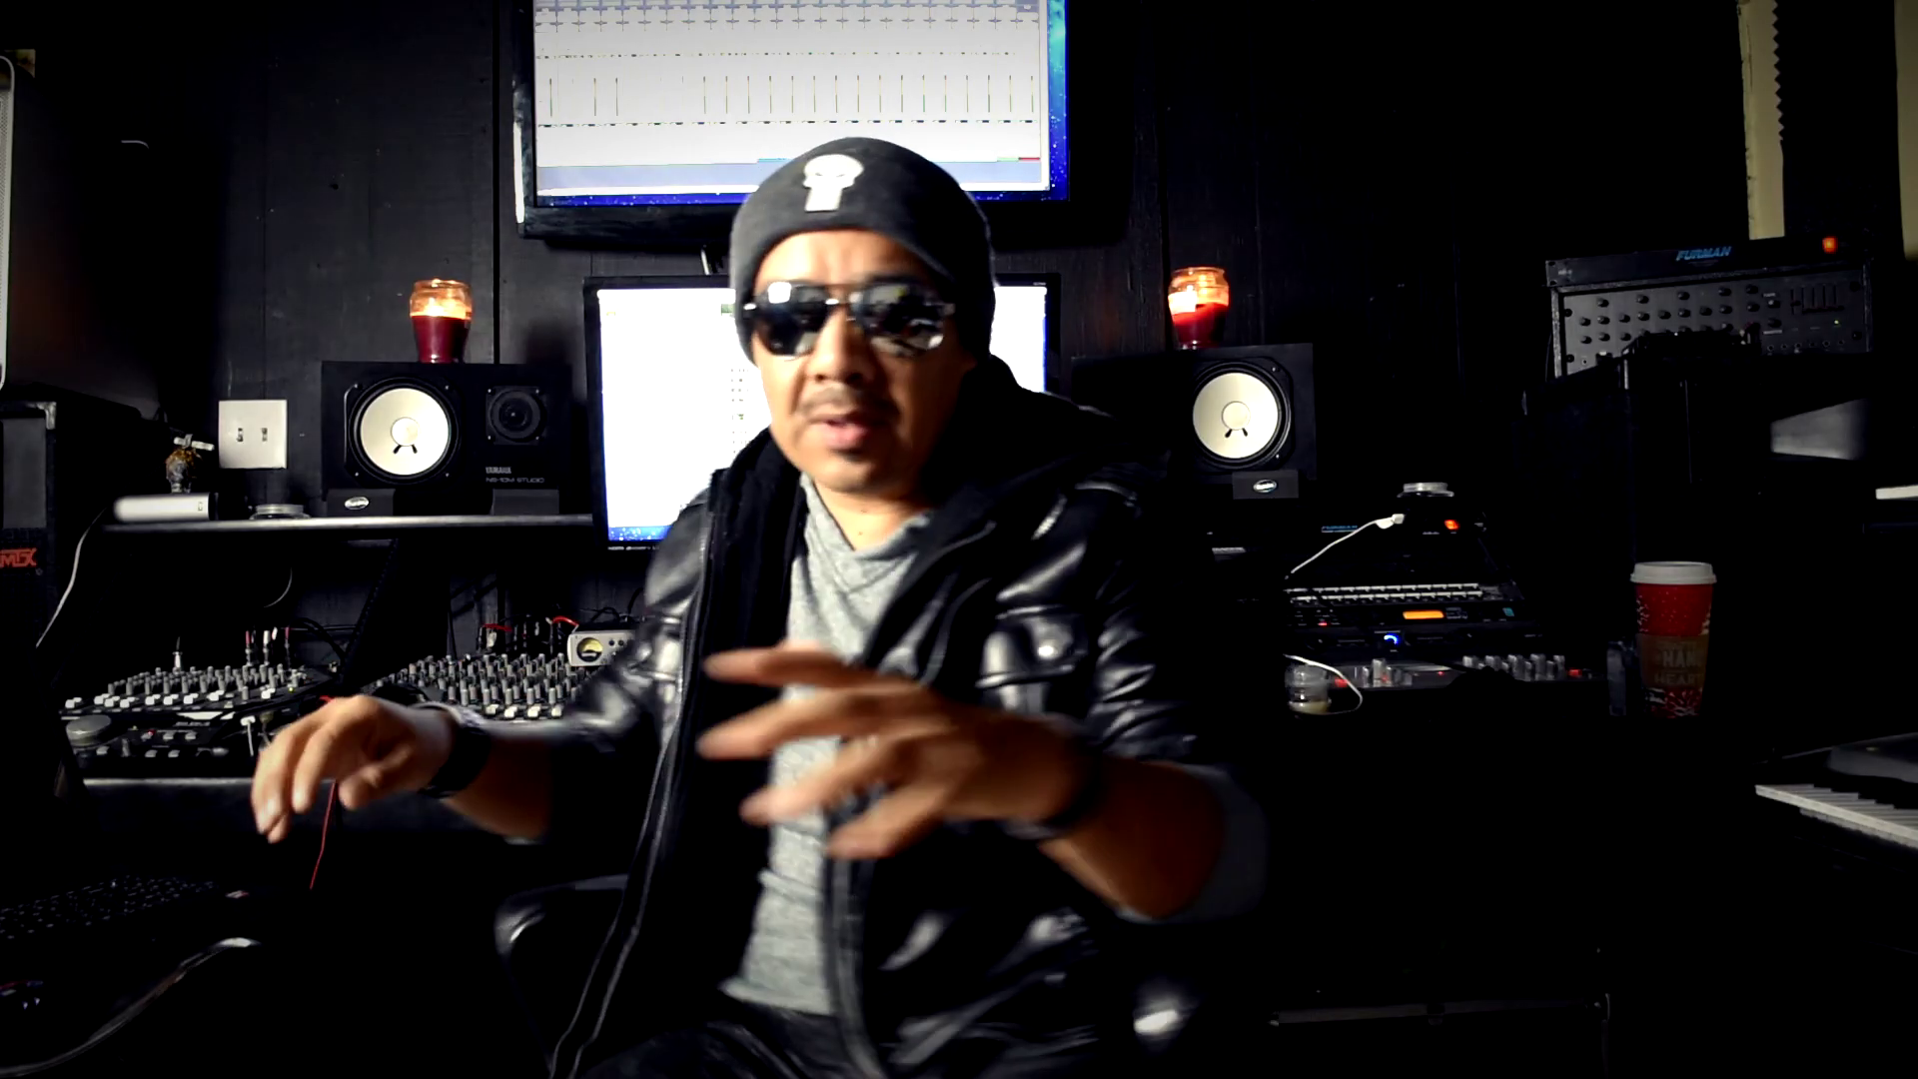